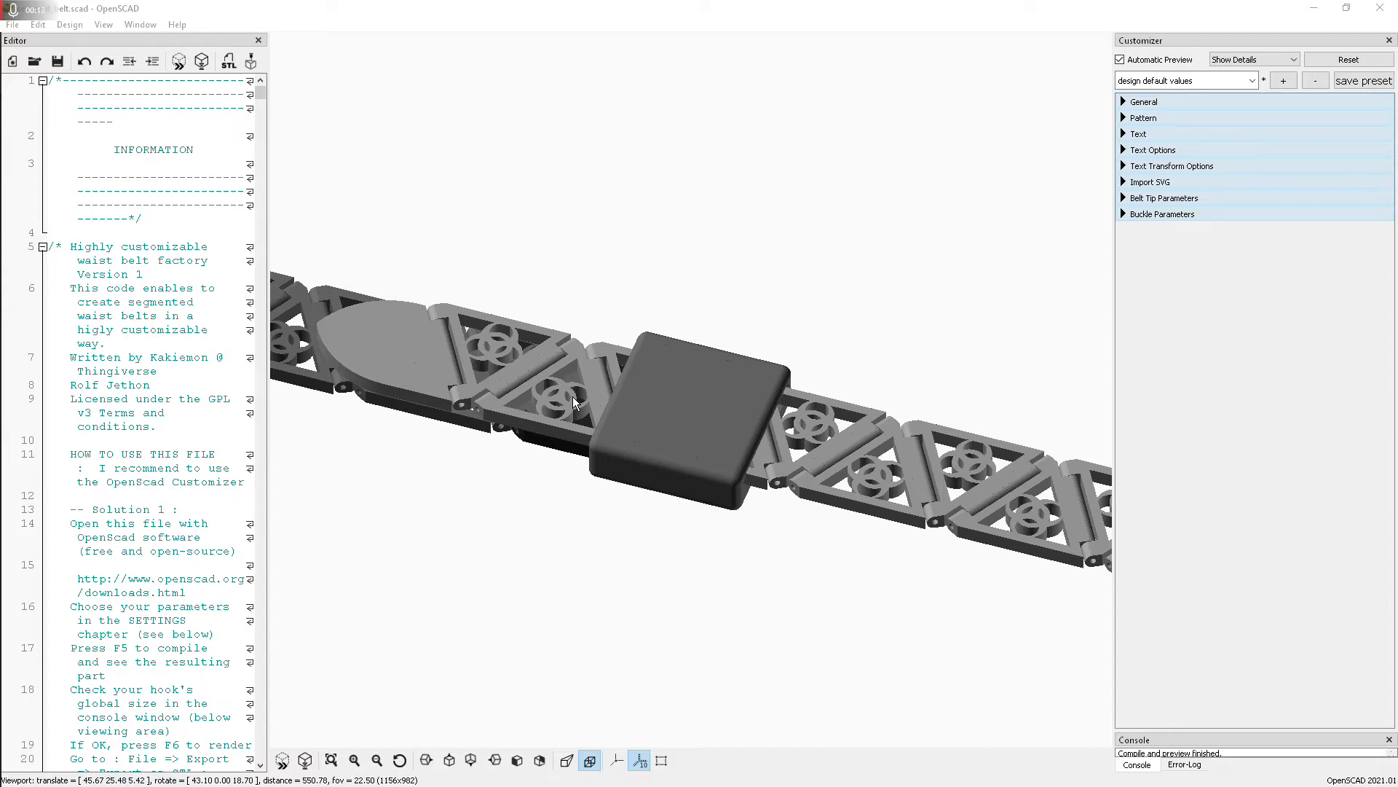
Set the belt height to 66 in the general parameters and inspect the mounted belt
left_click(1125, 104)
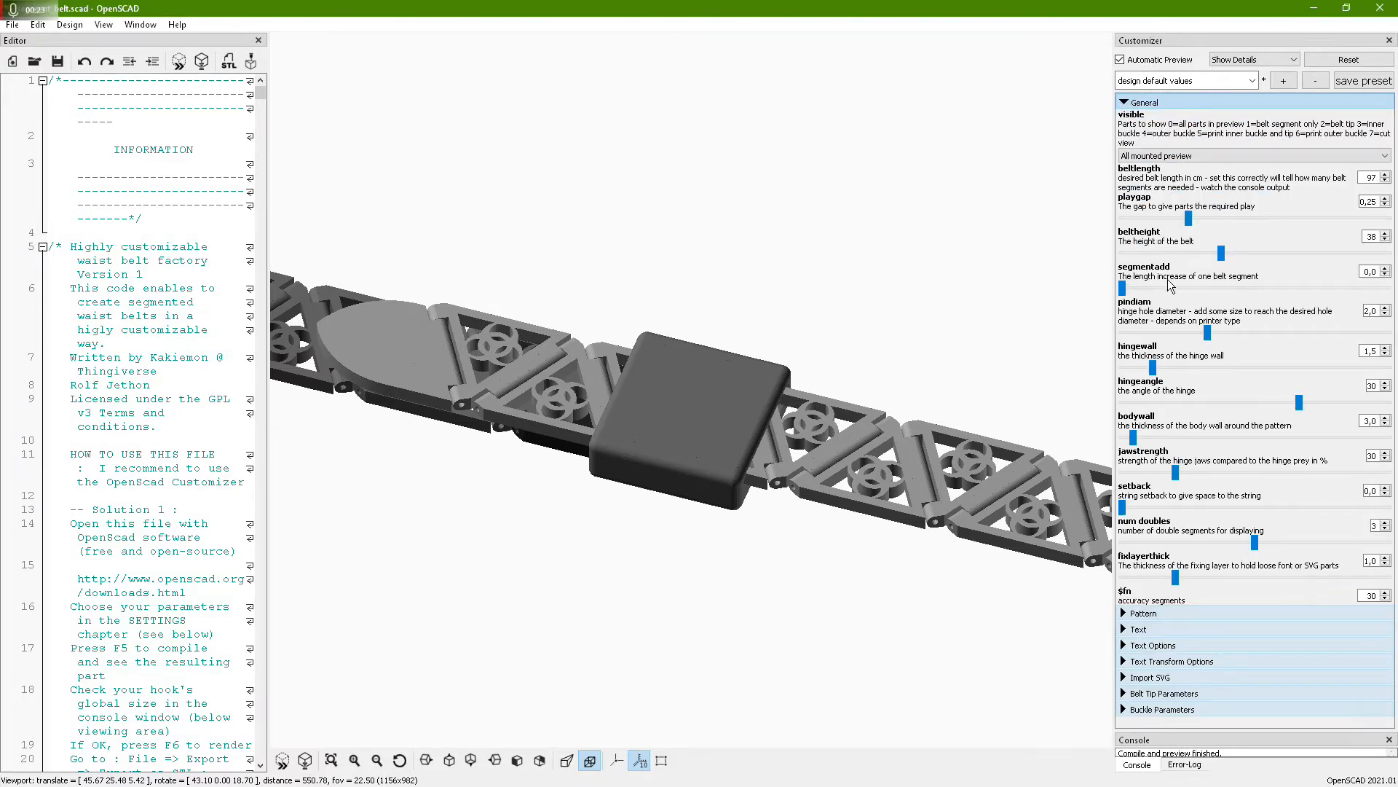
left_click_drag(1221, 252, 1297, 253)
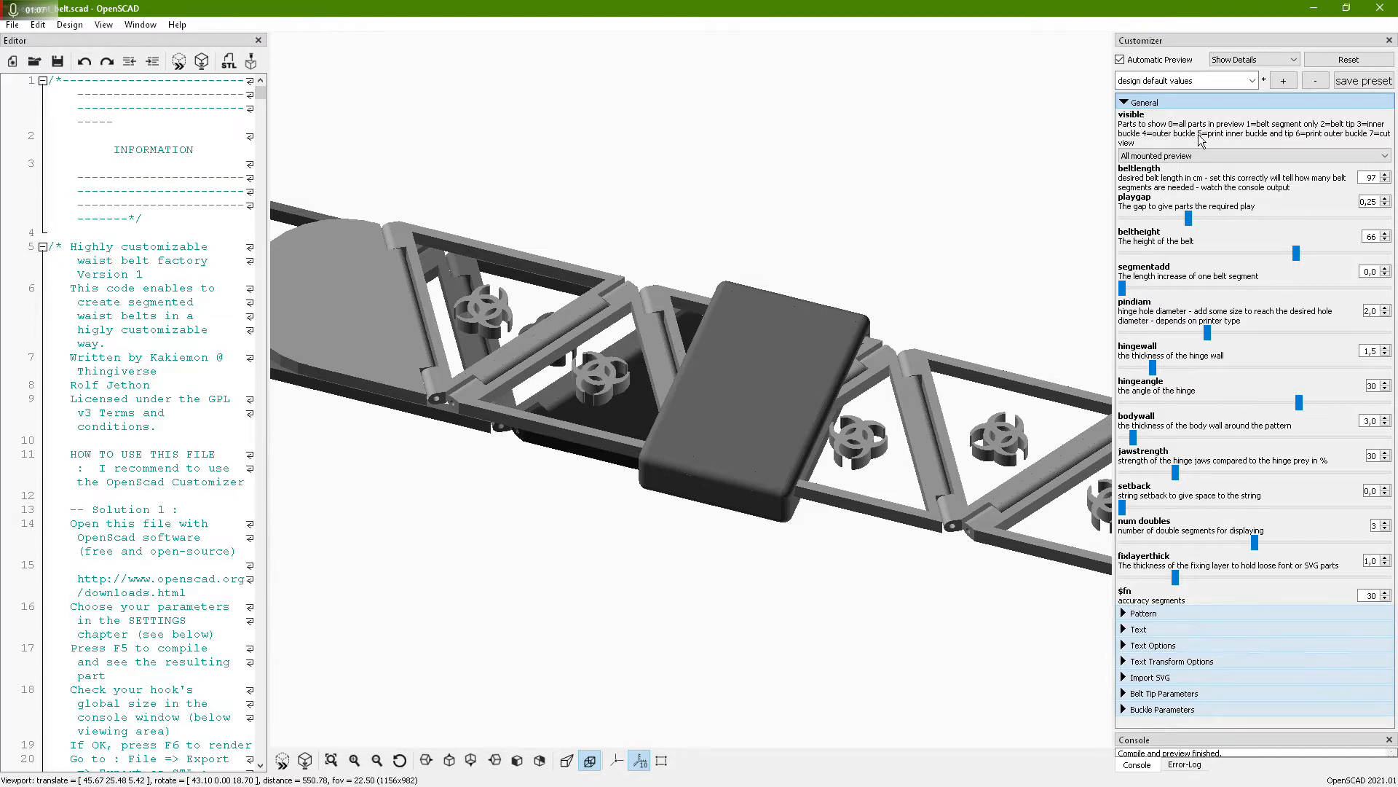
left_click(1156, 155)
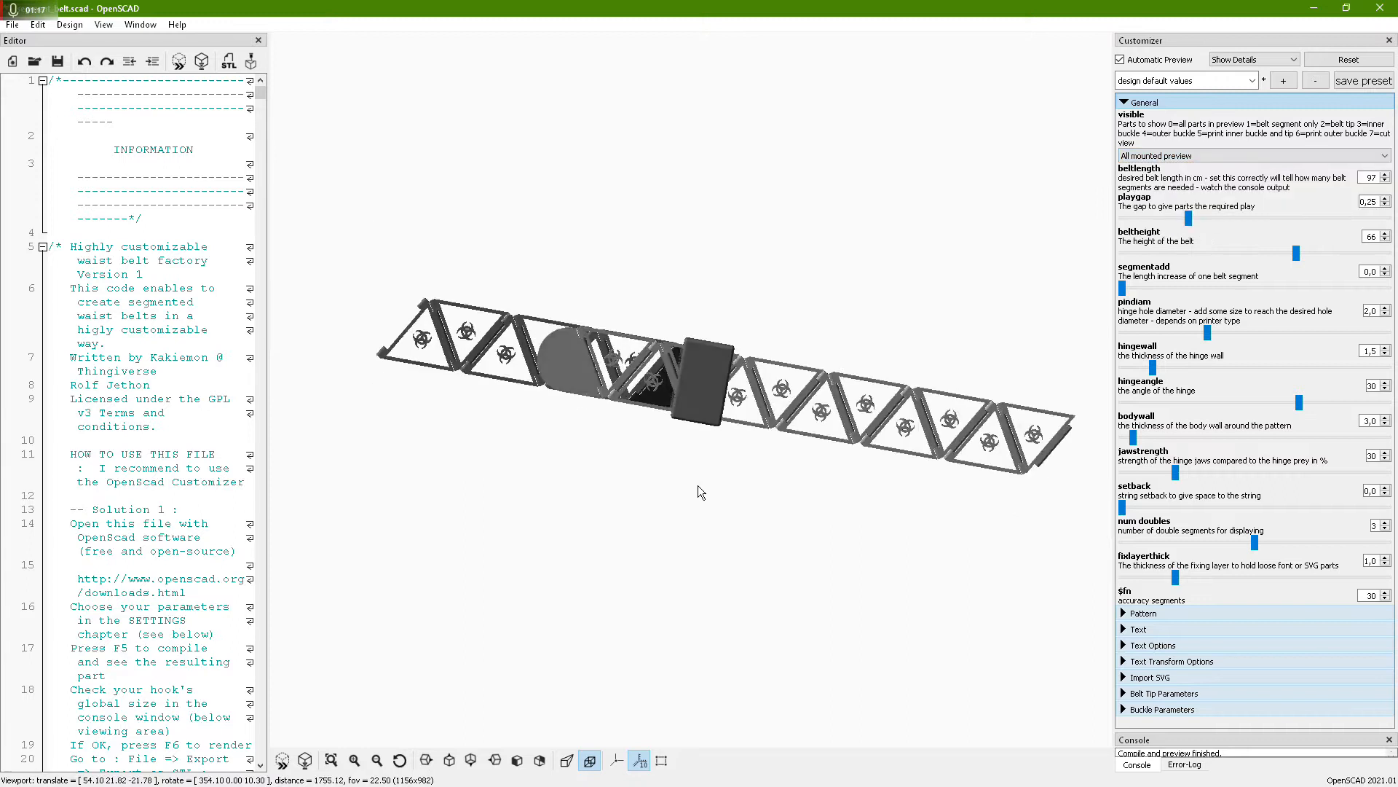
left_click_drag(698, 485, 720, 504)
scroll(804, 414, "up", 5)
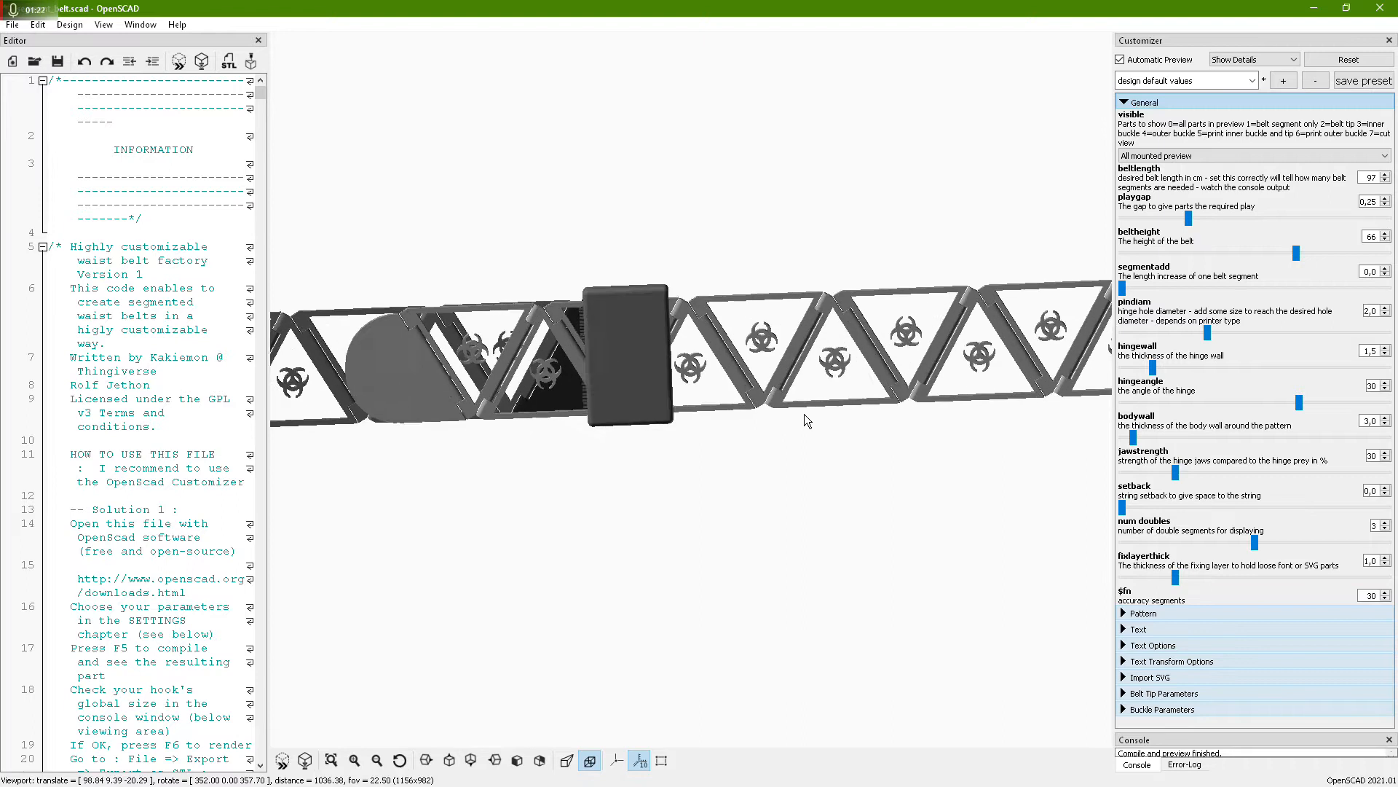
Display only the belt segment and inspect its shape up close
left_click(1171, 156)
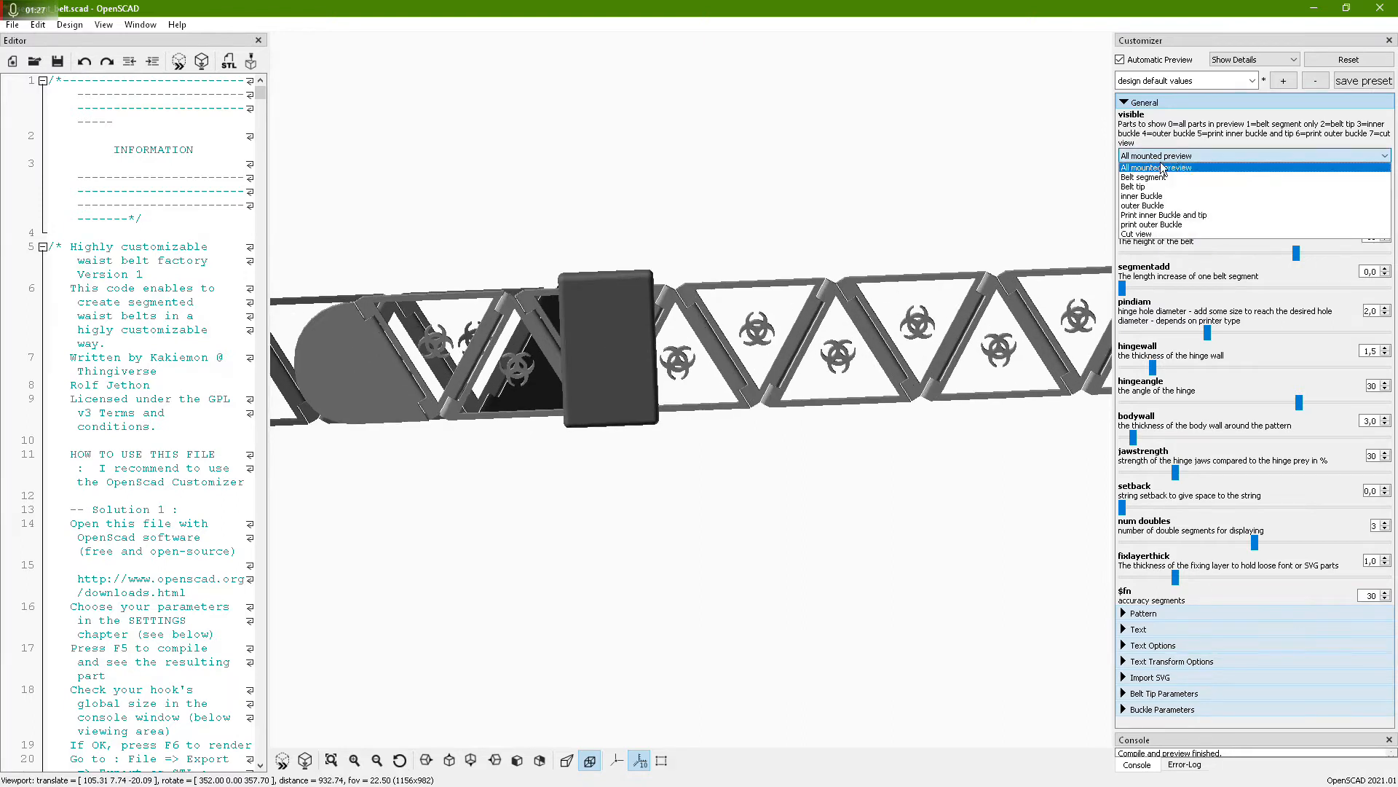
left_click(1155, 180)
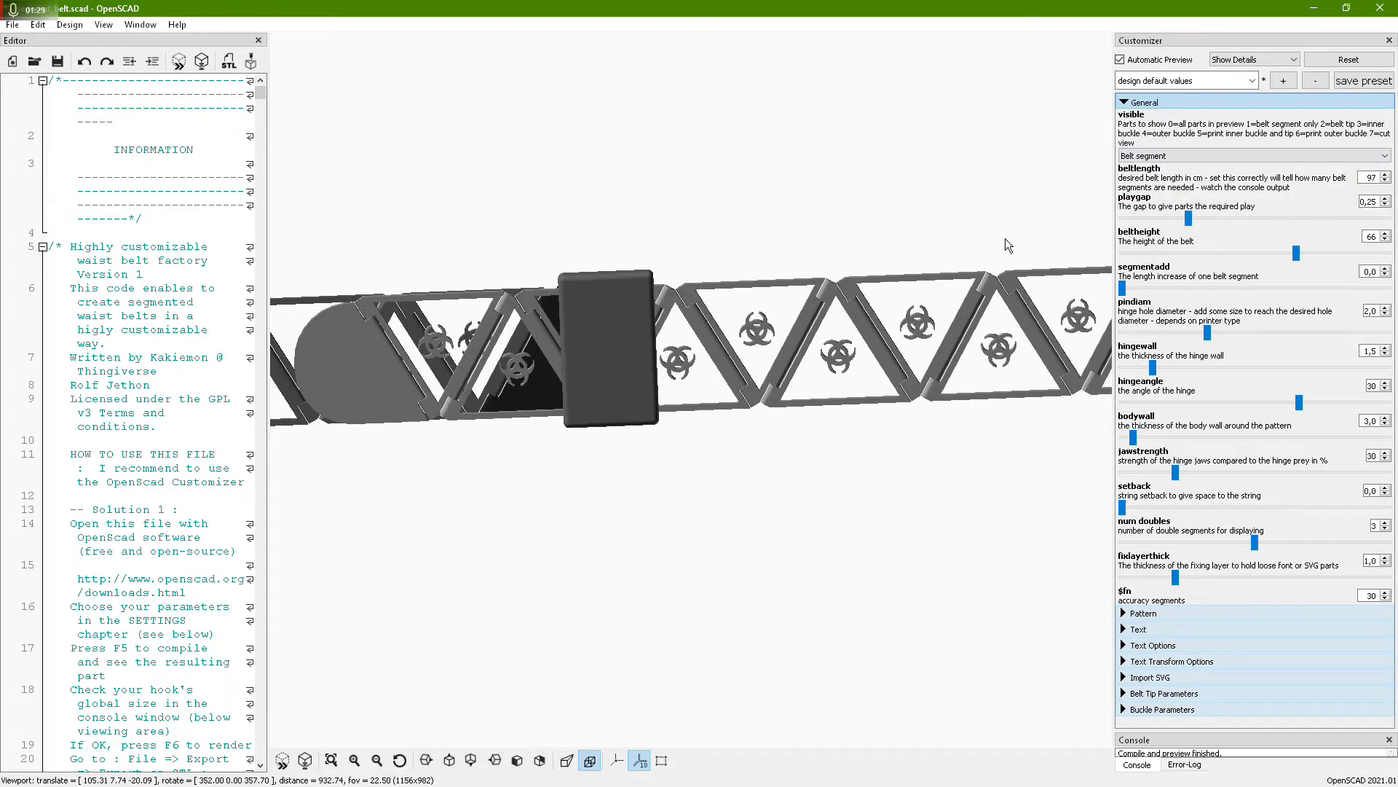
left_click_drag(772, 357, 647, 350)
scroll(647, 350, "up", 6)
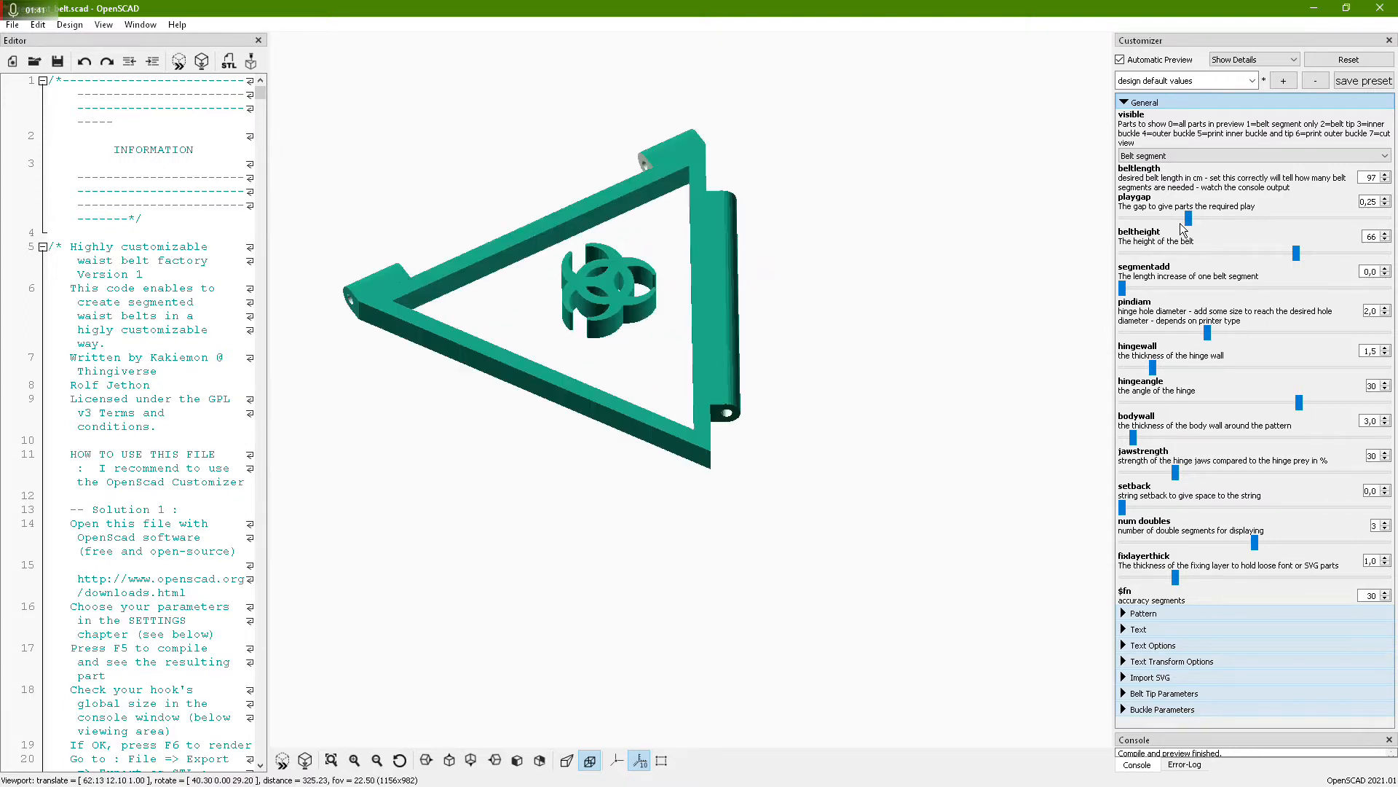
Display only the belt tip and inspect its outline and hinge from another angle
left_click(1163, 156)
left_click(1147, 190)
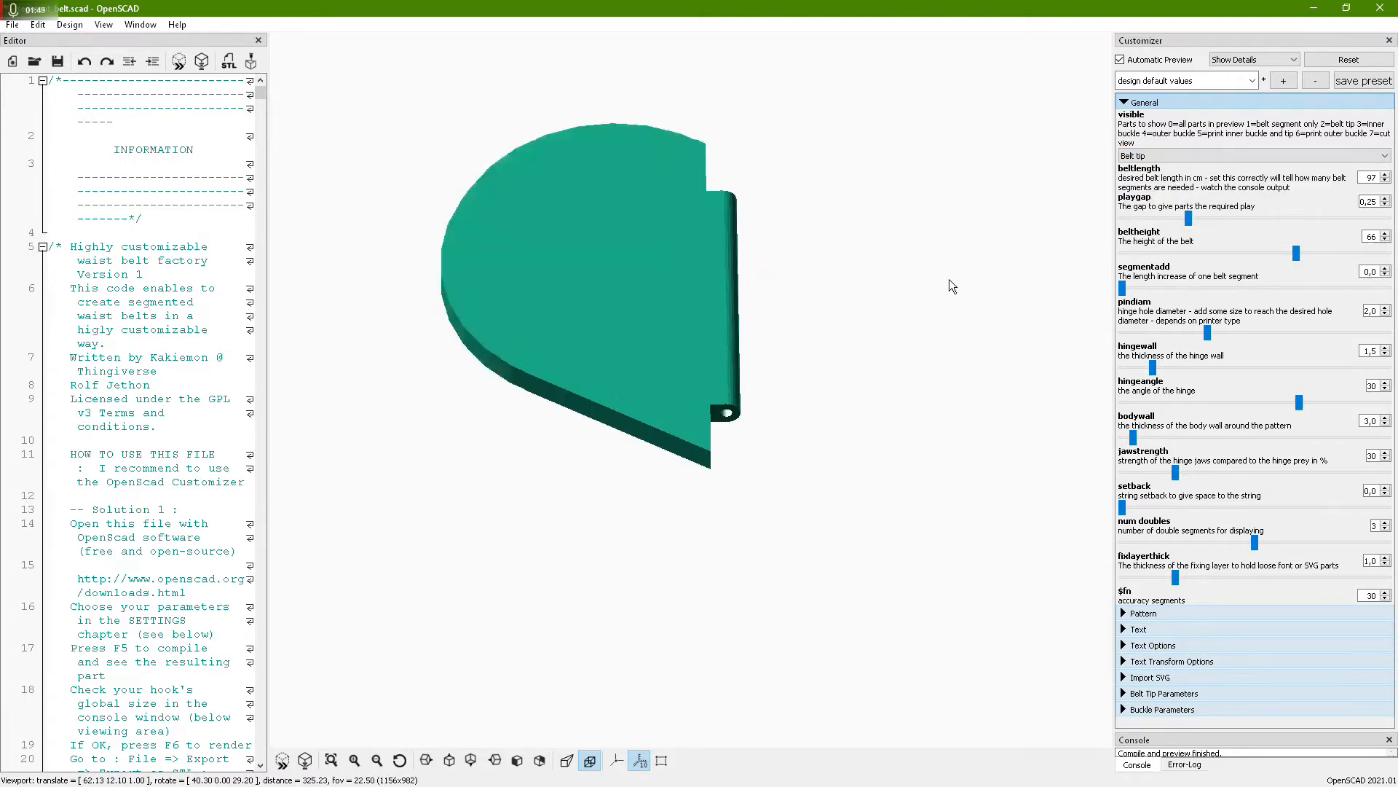
scroll(931, 304, "up", 3)
scroll(931, 305, "down", 5)
mouse_move(813, 330)
right_mouse_down()
mouse_move(838, 361)
mouse_move(832, 345)
right_mouse_up()
mouse_move(813, 359)
left_mouse_down()
mouse_move(740, 335)
mouse_move(785, 361)
left_mouse_up()
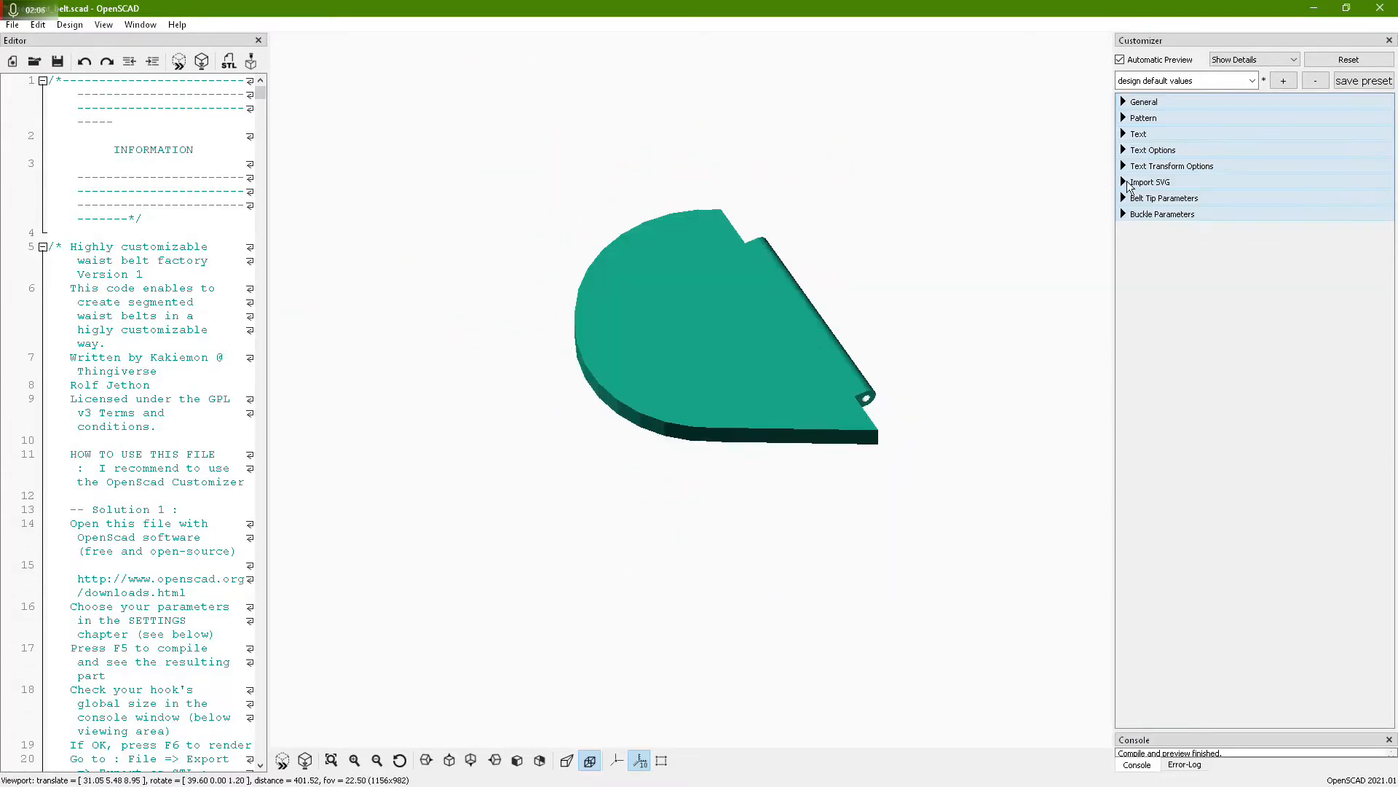
Set the tip radius of the belt tip to 71
left_click(1133, 199)
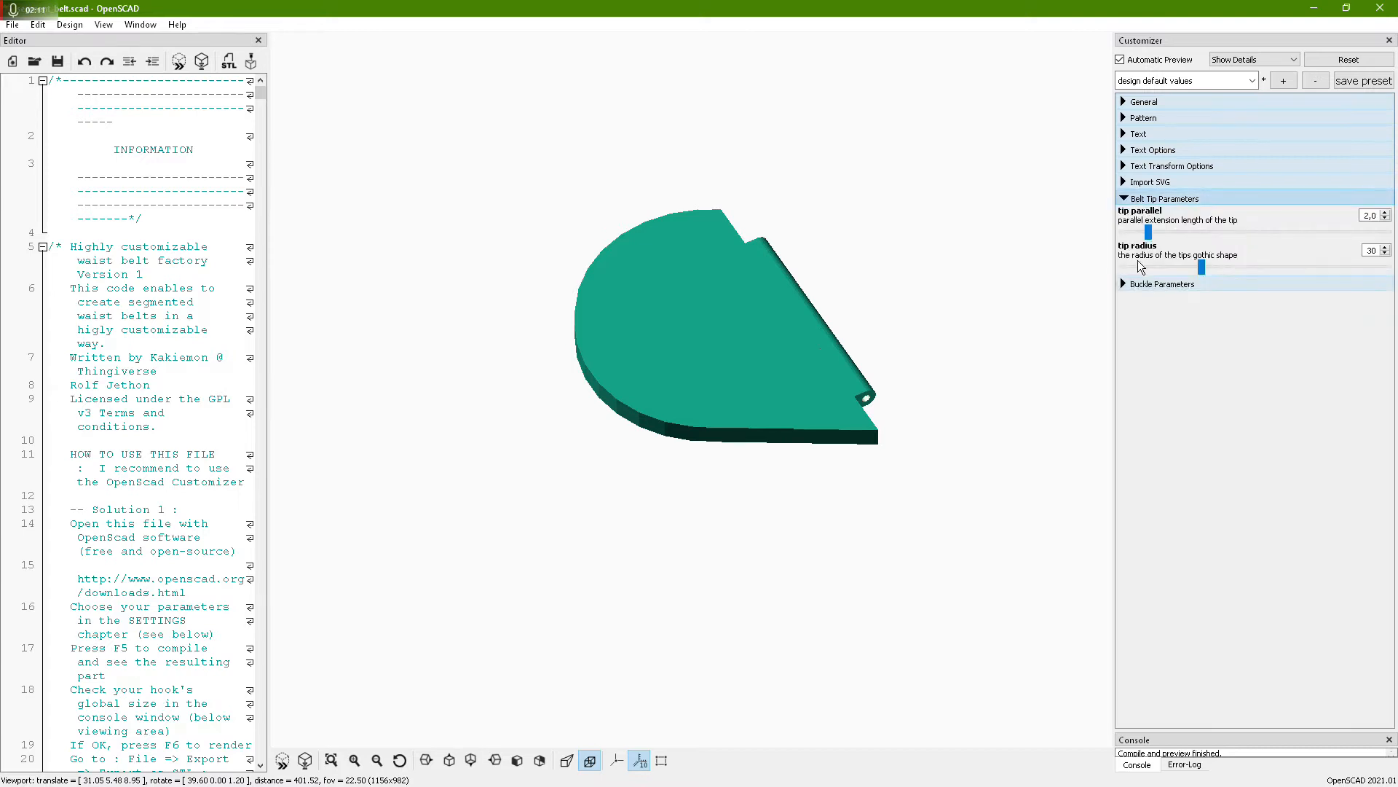
left_click_drag(1203, 268, 1309, 268)
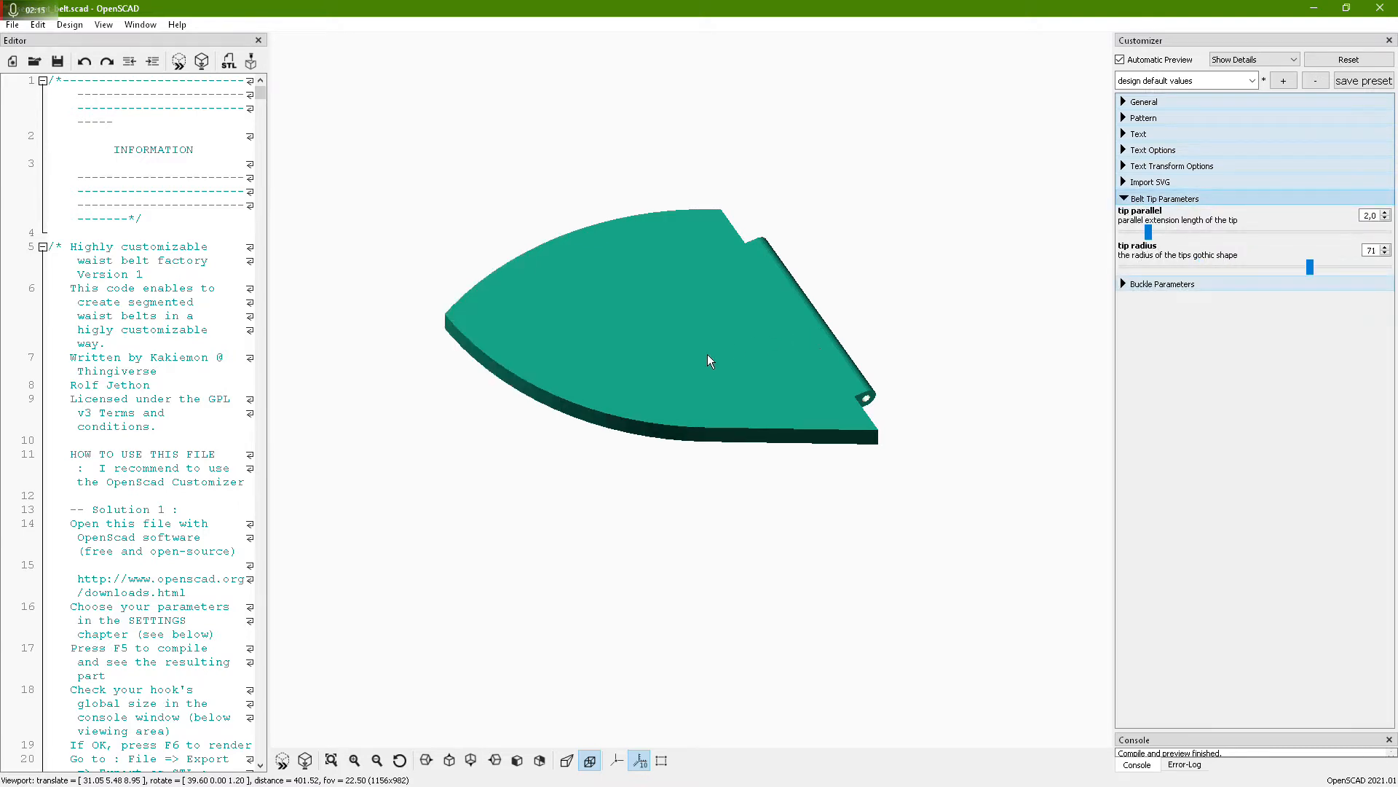
scroll(692, 365, "up", 1)
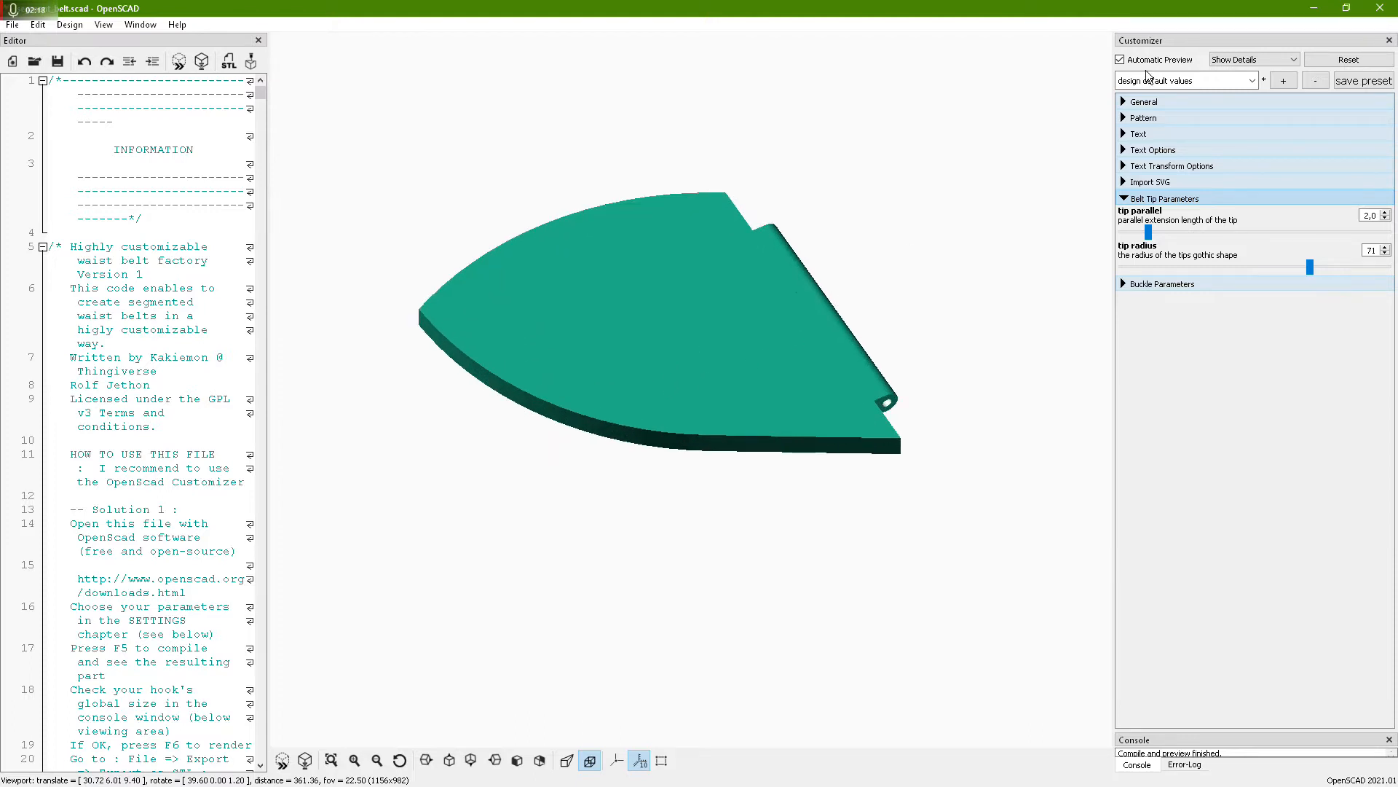
Load the horse_straight preset, discarding the unsaved parameter changes
left_click(1257, 80)
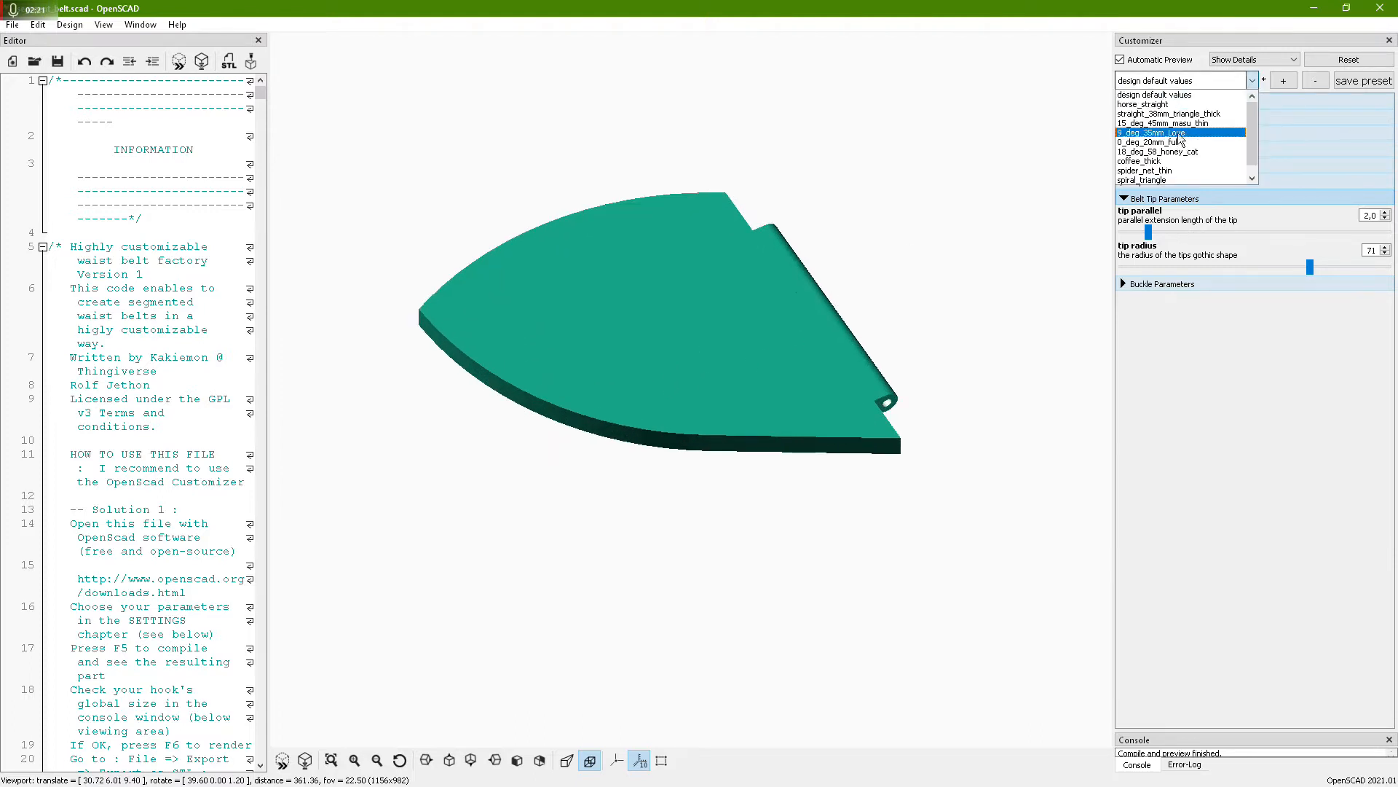
left_click(1035, 110)
left_click(1125, 102)
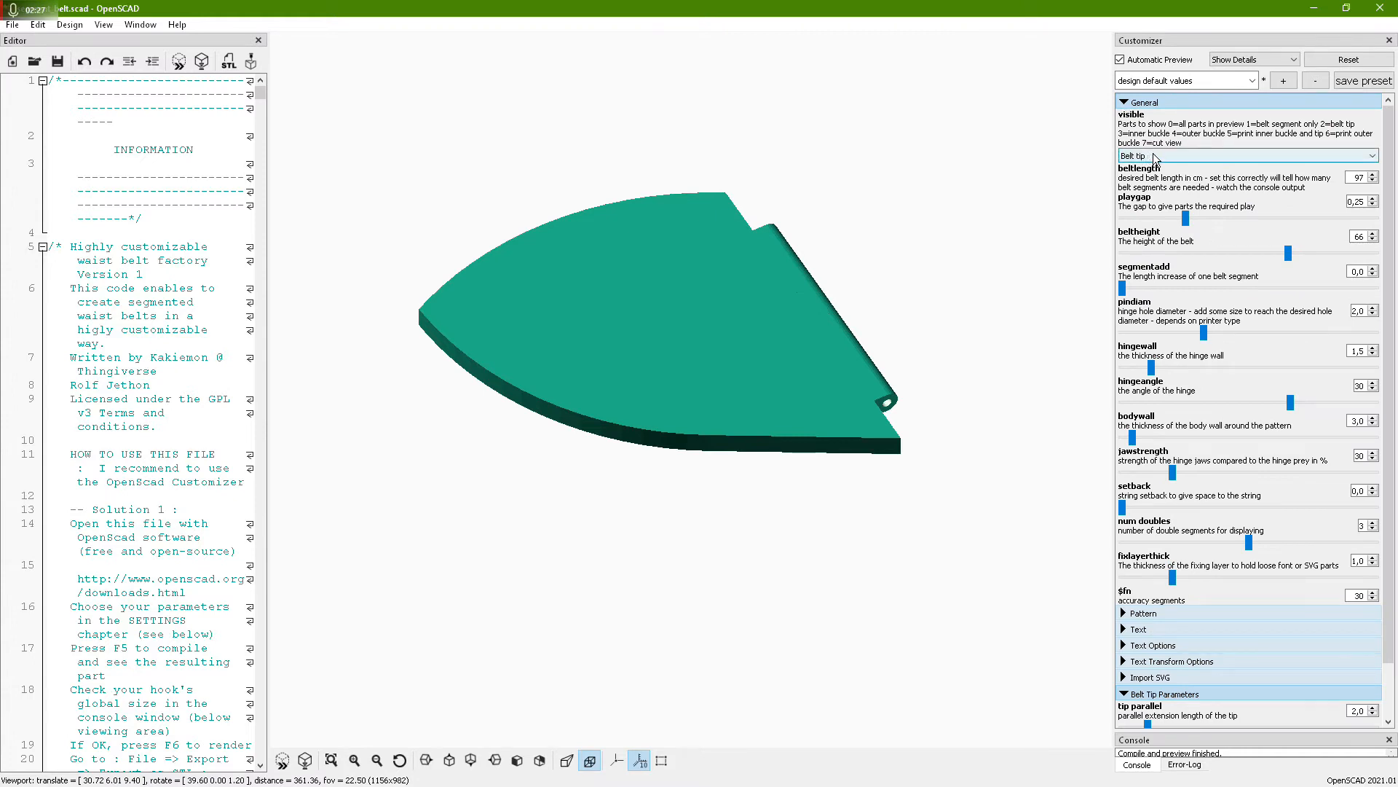
scroll(1198, 294, "down", 2)
scroll(1198, 296, "up", 2)
left_click(1254, 83)
mouse_move(1253, 107)
left_mouse_down()
mouse_move(1258, 152)
mouse_move(1251, 131)
left_mouse_up()
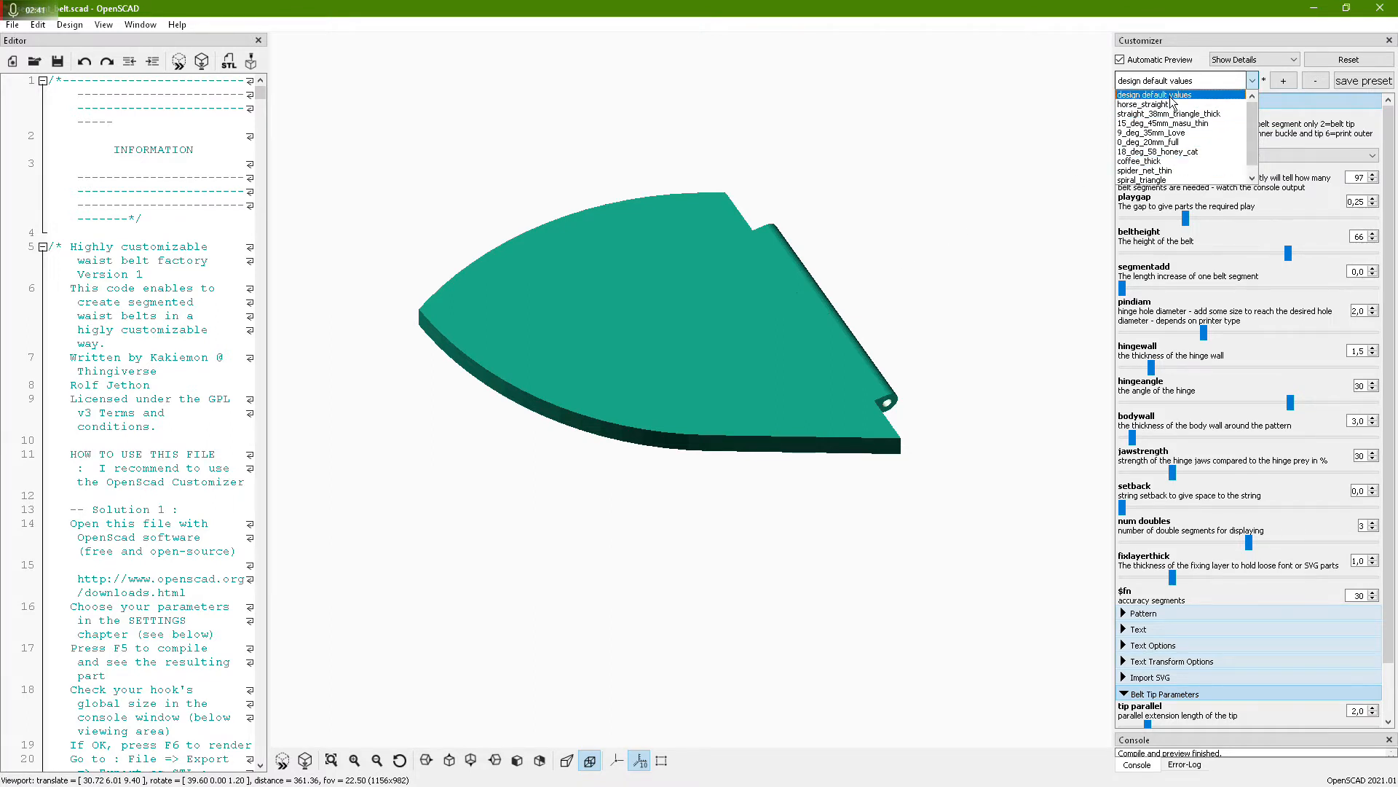
left_click(1188, 95)
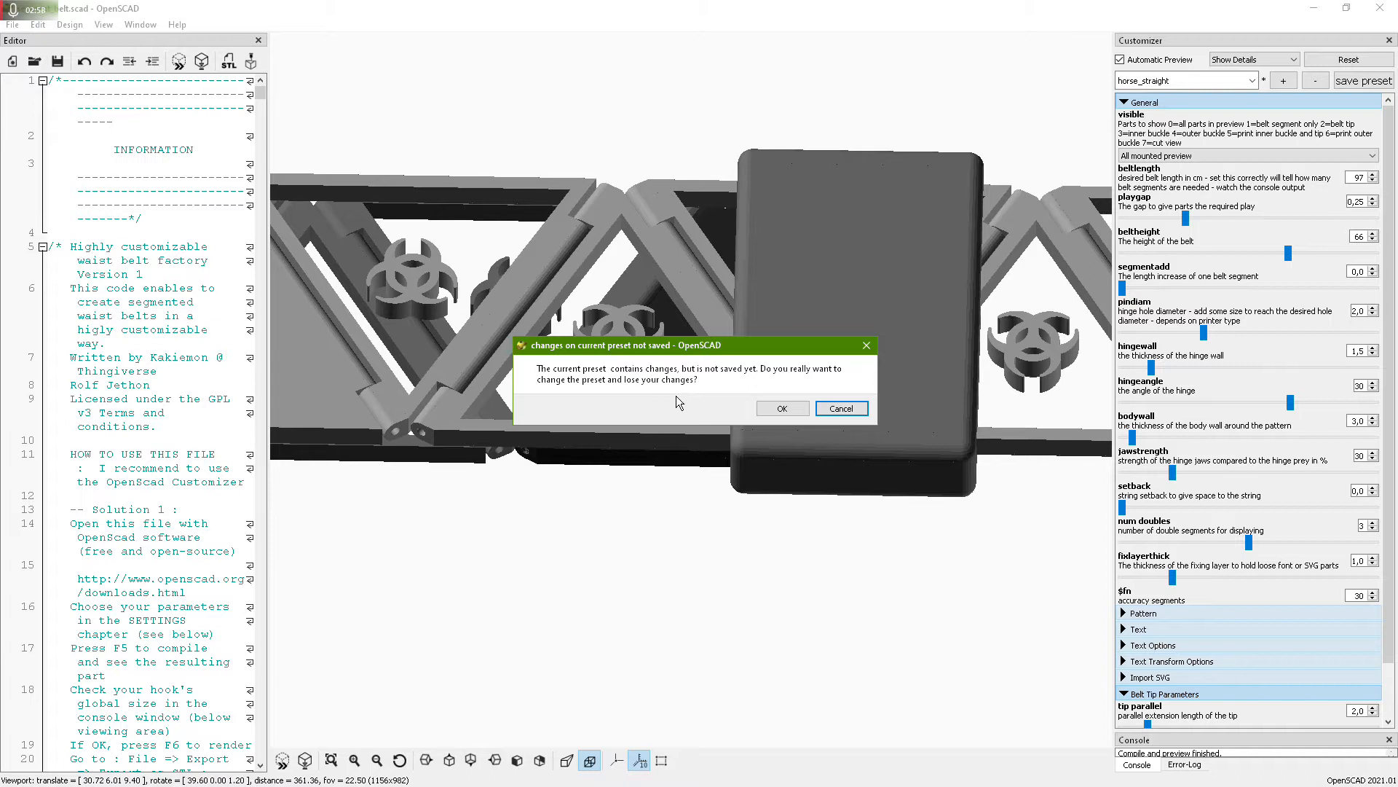
left_click(782, 408)
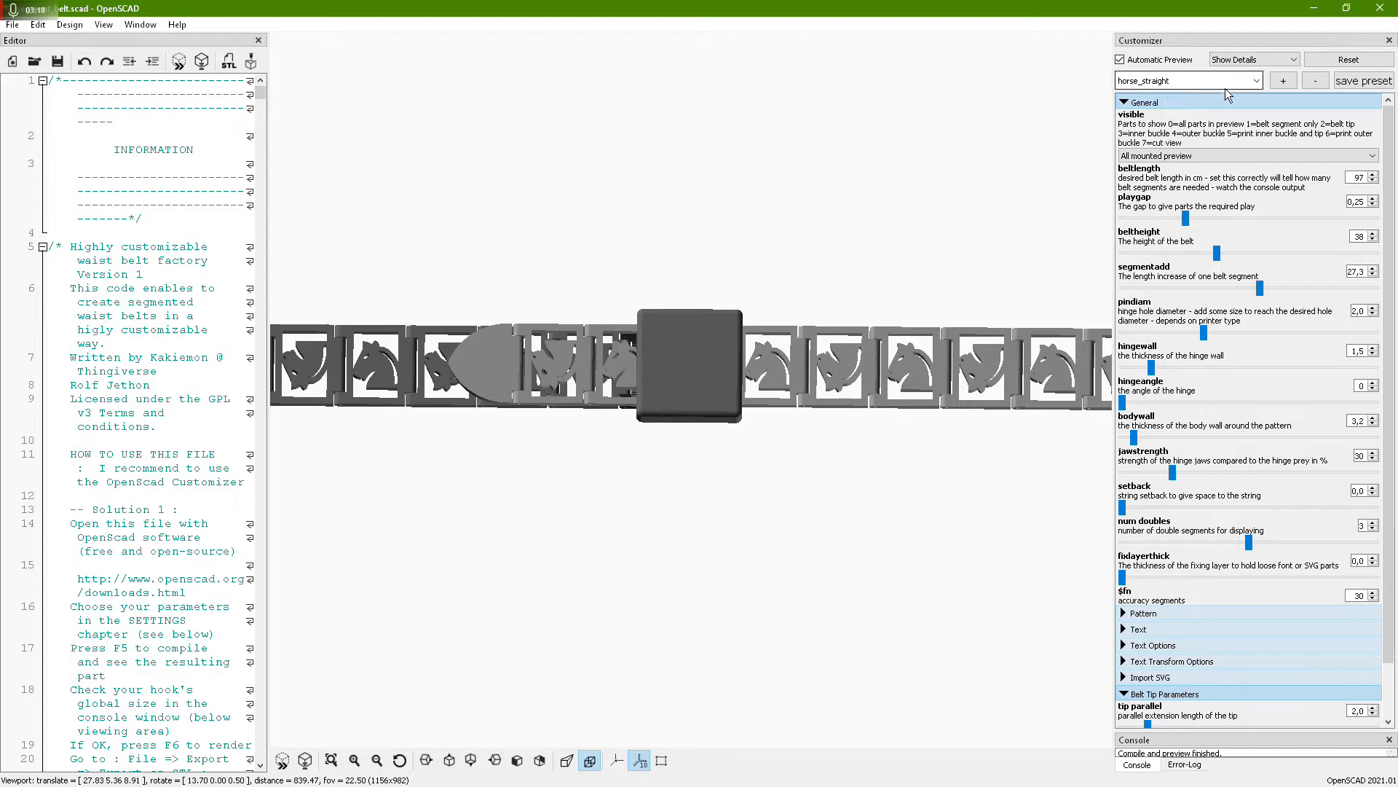
Load the straight_38mm_triangle_thick preset and inspect the mounted belt
left_click(1245, 82)
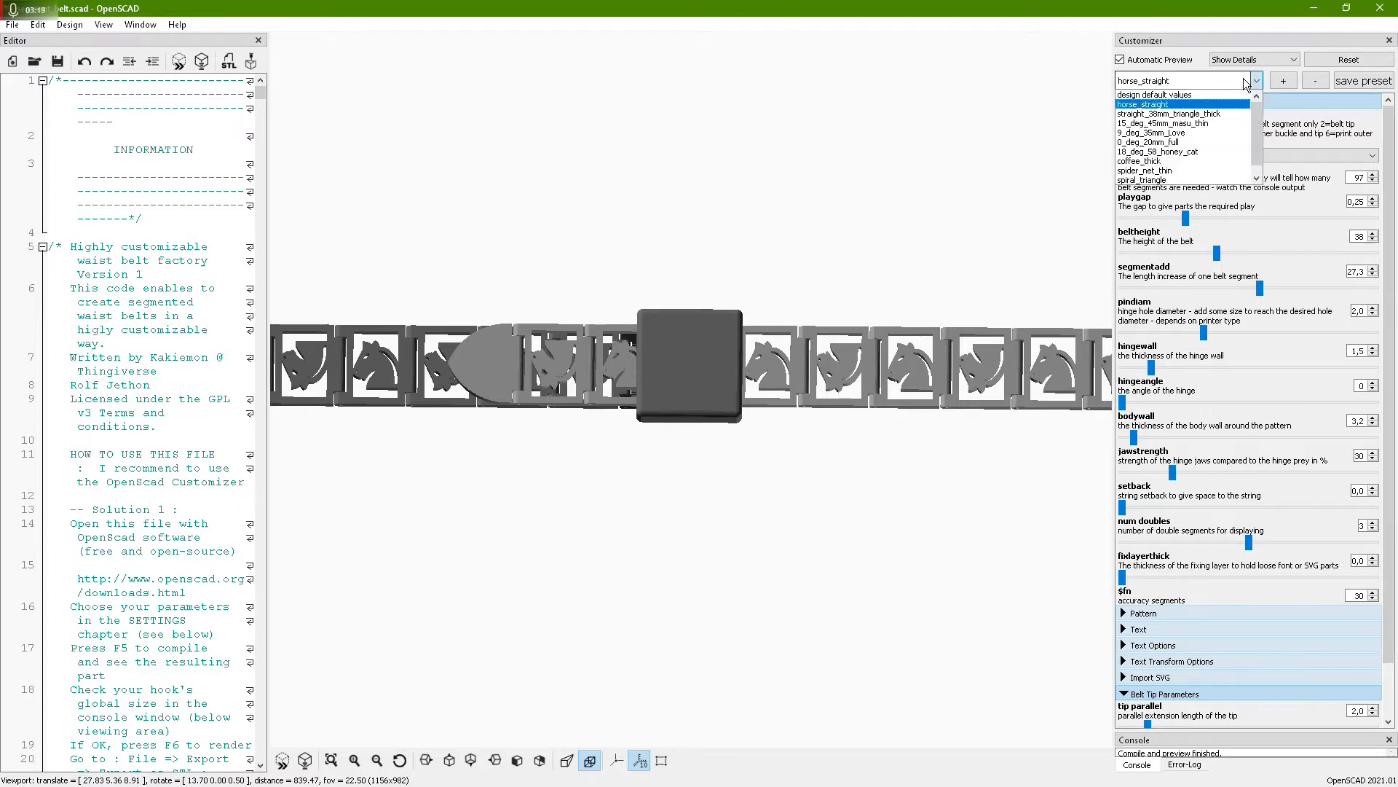
left_click(1181, 115)
mouse_move(806, 444)
left_mouse_down()
mouse_move(783, 400)
mouse_move(761, 405)
mouse_move(816, 410)
mouse_move(811, 443)
left_mouse_up()
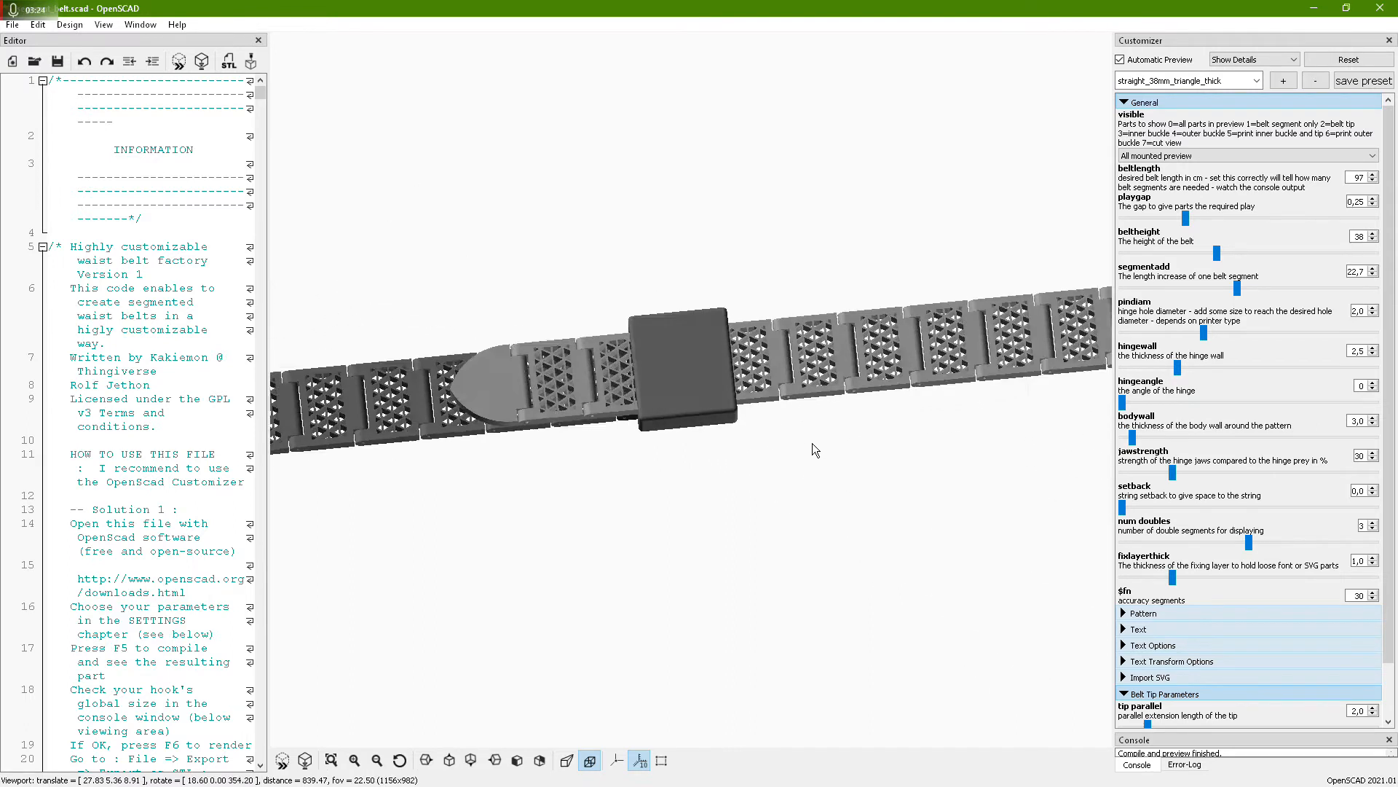
Load the 15_deg_45mm_masu_thin preset and inspect its pattern on the mounted belt
left_click(1257, 80)
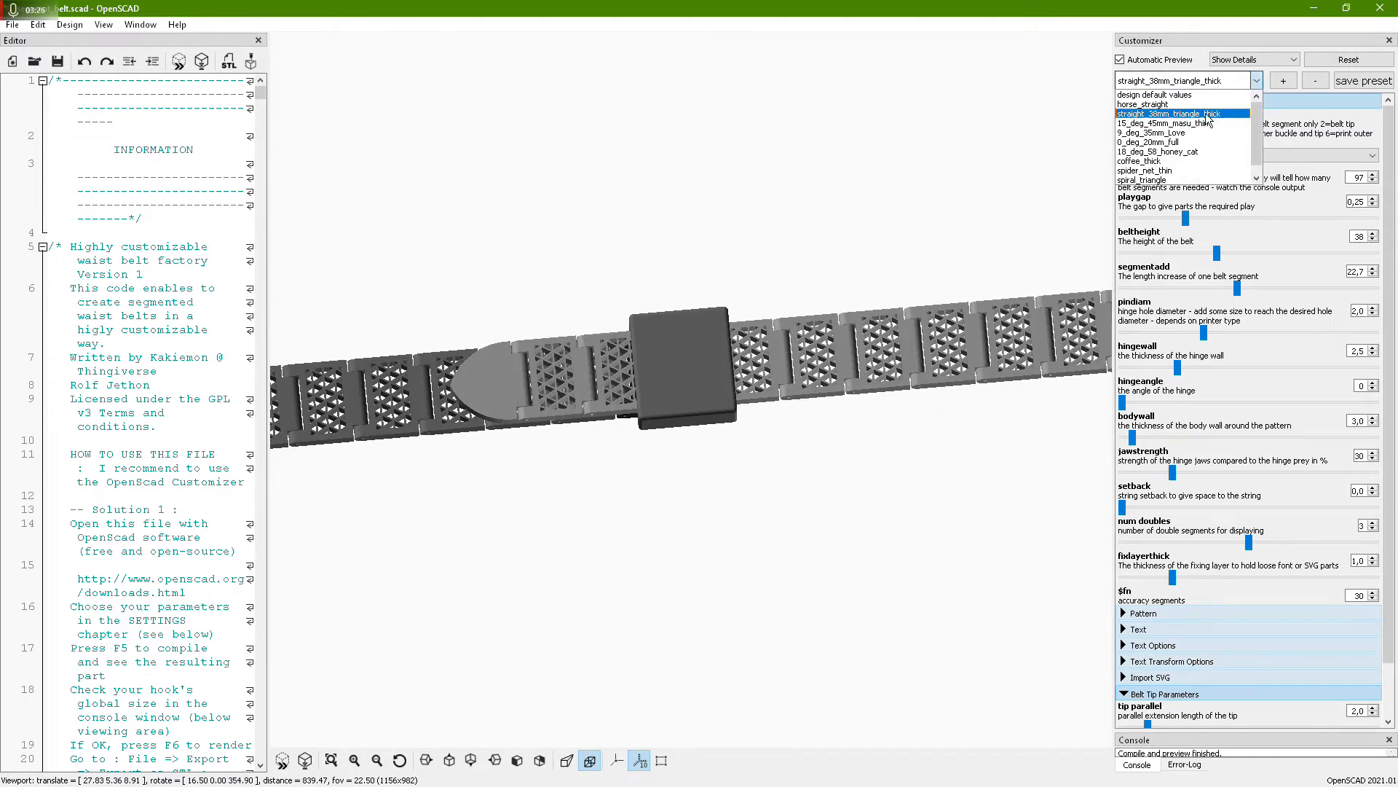
left_click(1198, 123)
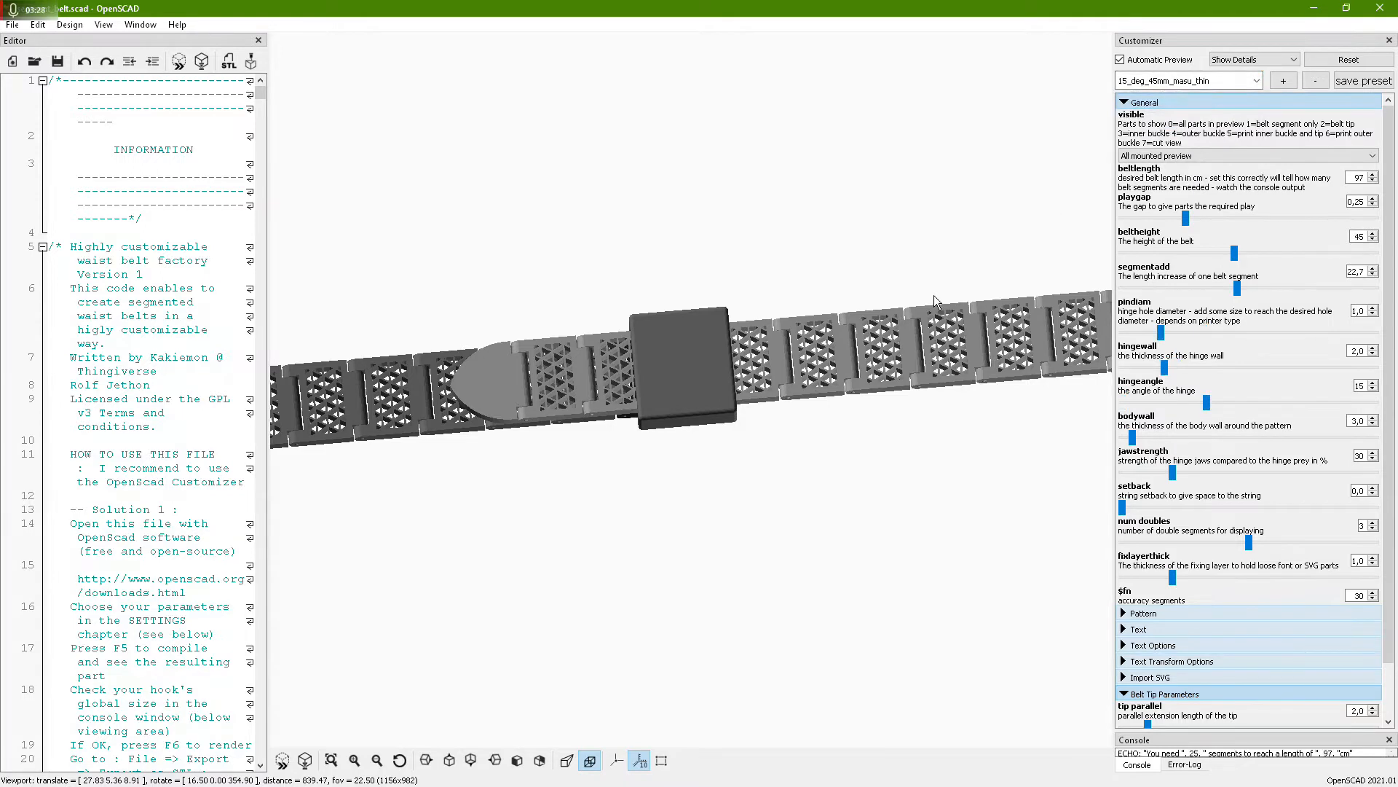
left_click_drag(842, 384, 667, 379)
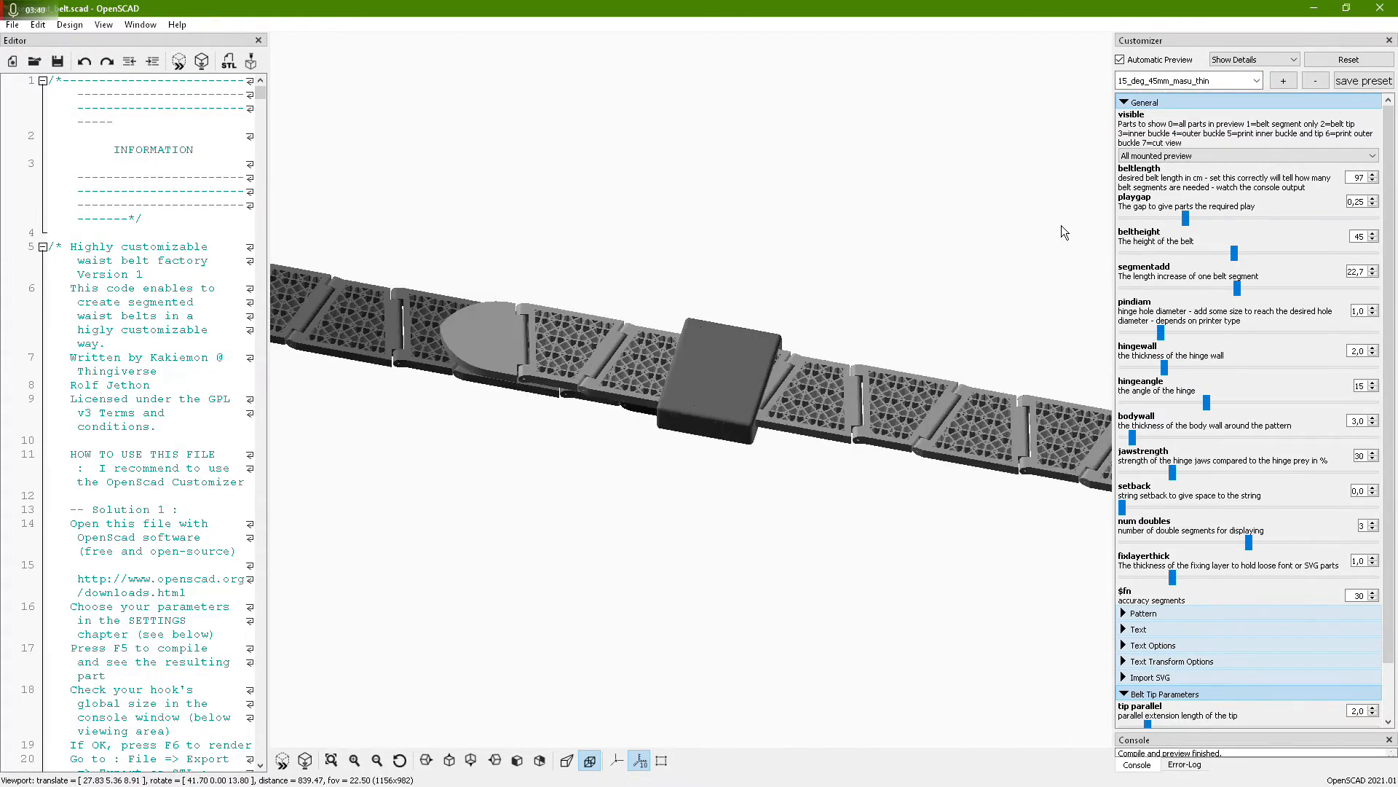
Load the 9_deg_35mm_Love preset and inspect the lettered segments of the belt
left_click(1257, 82)
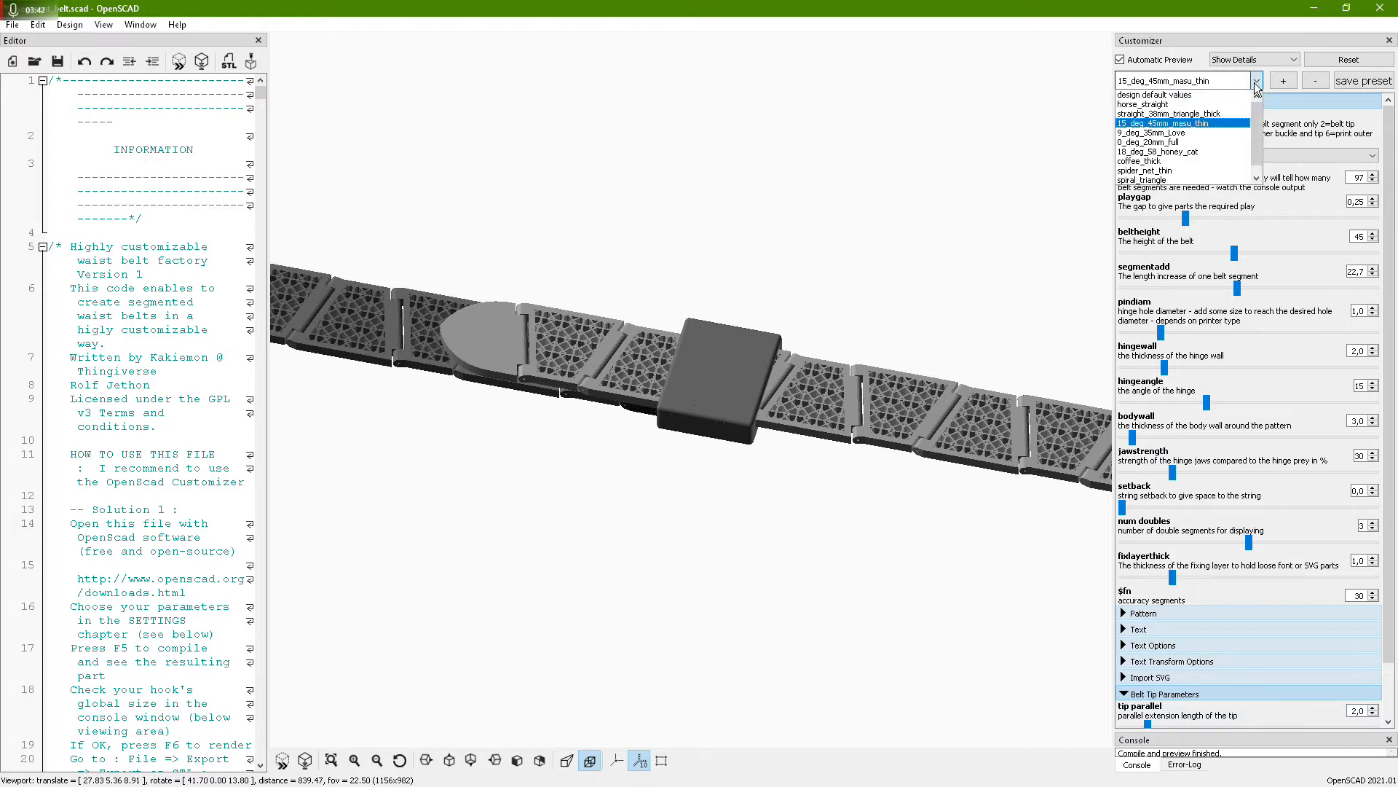
left_click(1194, 132)
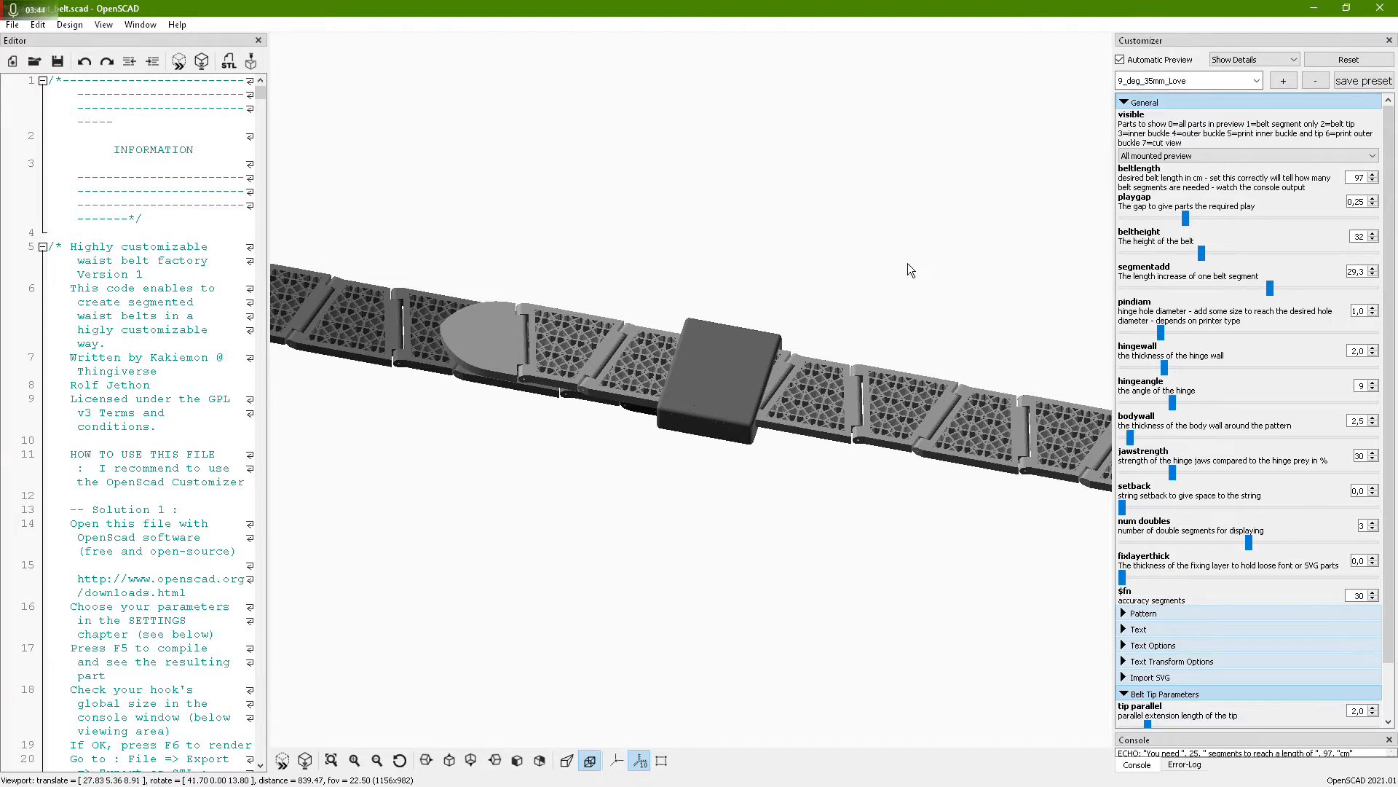
mouse_move(858, 478)
left_mouse_down()
mouse_move(896, 514)
mouse_move(886, 538)
mouse_move(866, 510)
mouse_move(884, 475)
mouse_move(887, 490)
mouse_move(872, 489)
left_mouse_up()
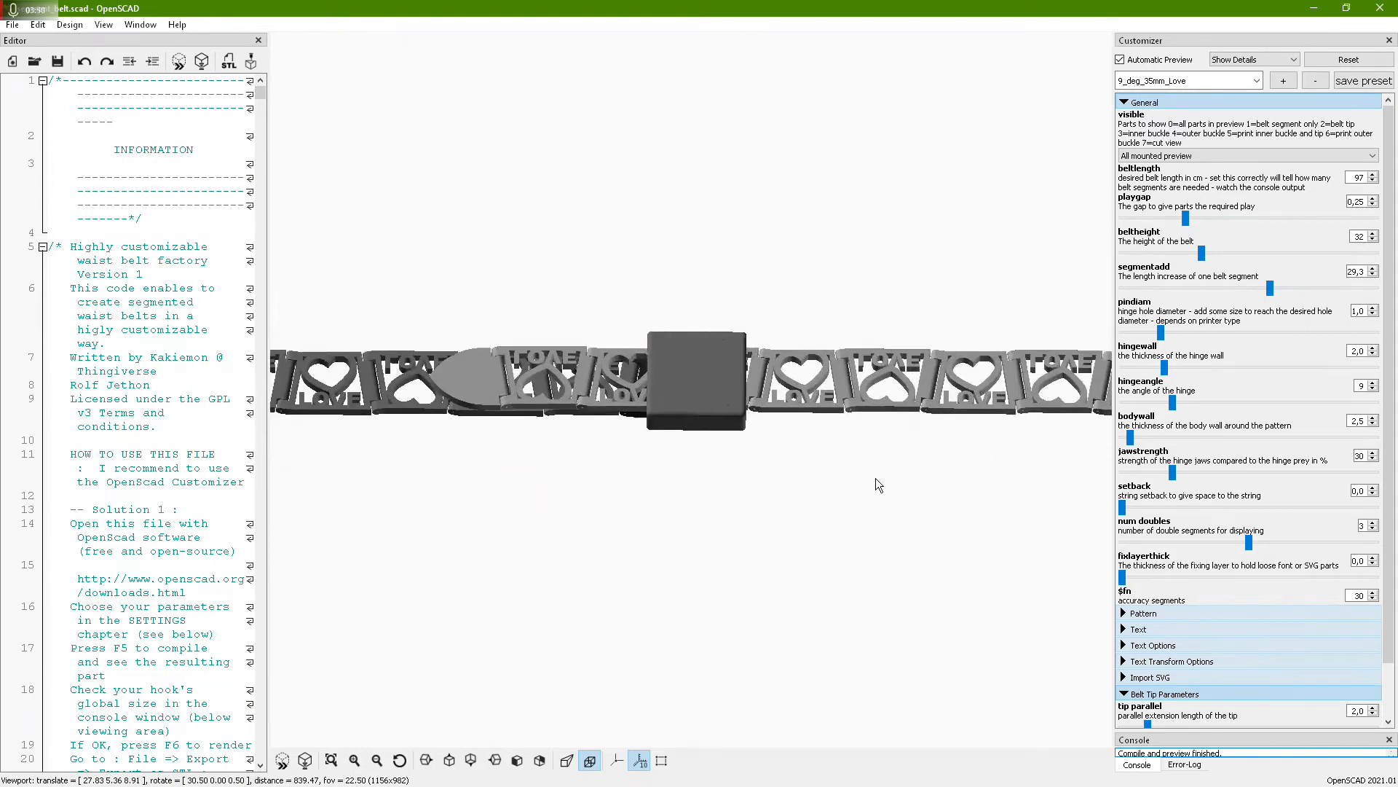
Load the 0_deg_20mm_full preset and inspect the narrow belt around its buckle
left_click(1240, 89)
left_click(1165, 107)
left_click_drag(731, 364, 692, 548)
scroll(736, 396, "up", 5)
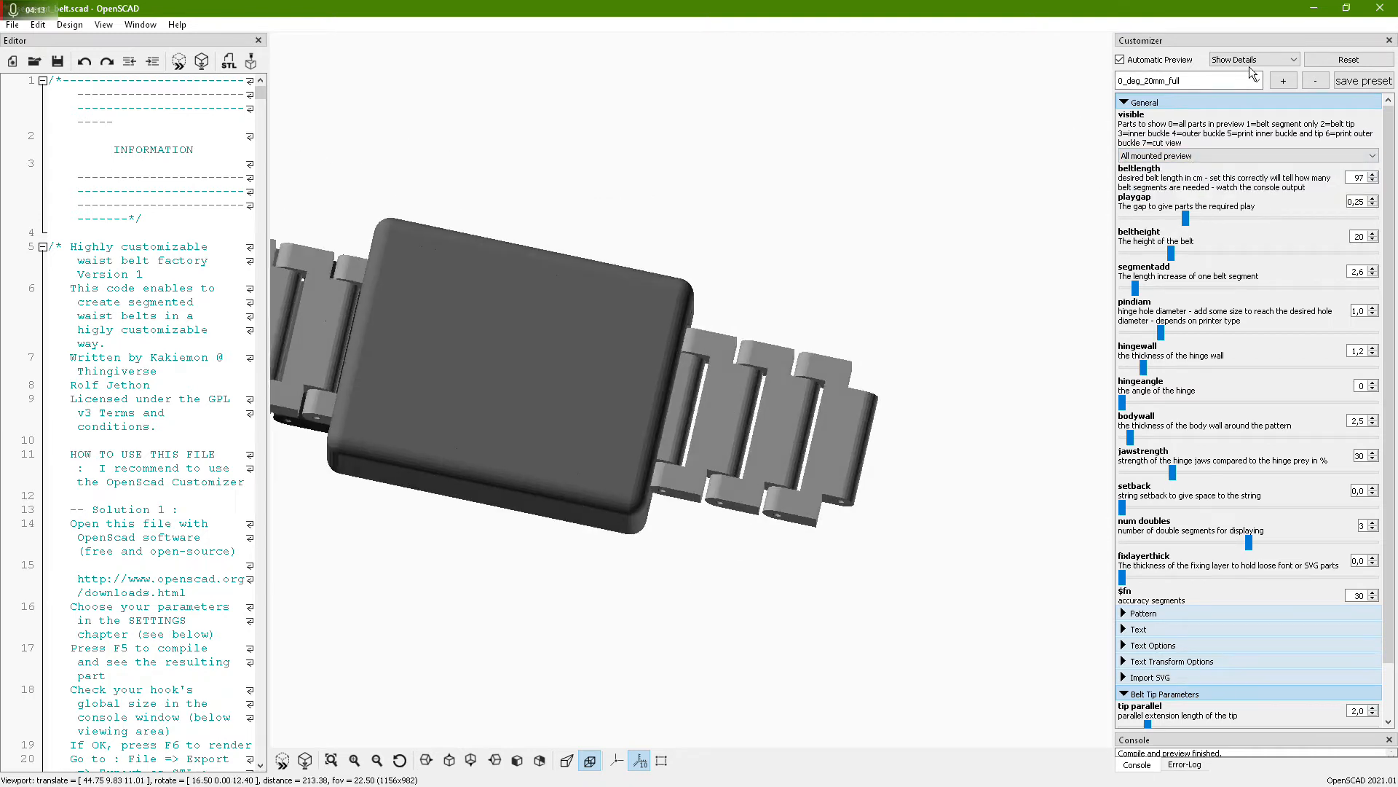
Display the inner buckle and the outer buckle as single parts and inspect each one
left_click(1238, 155)
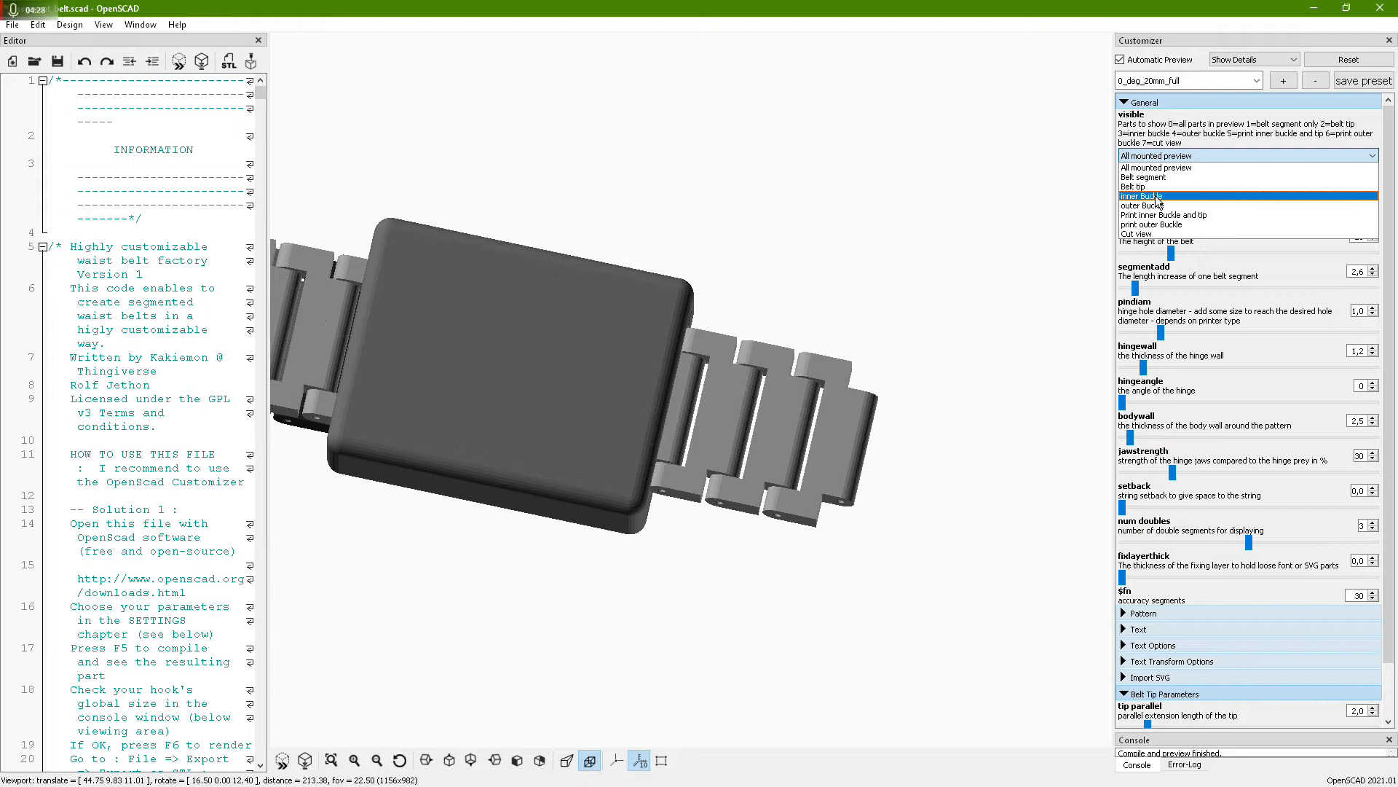
left_click(1160, 196)
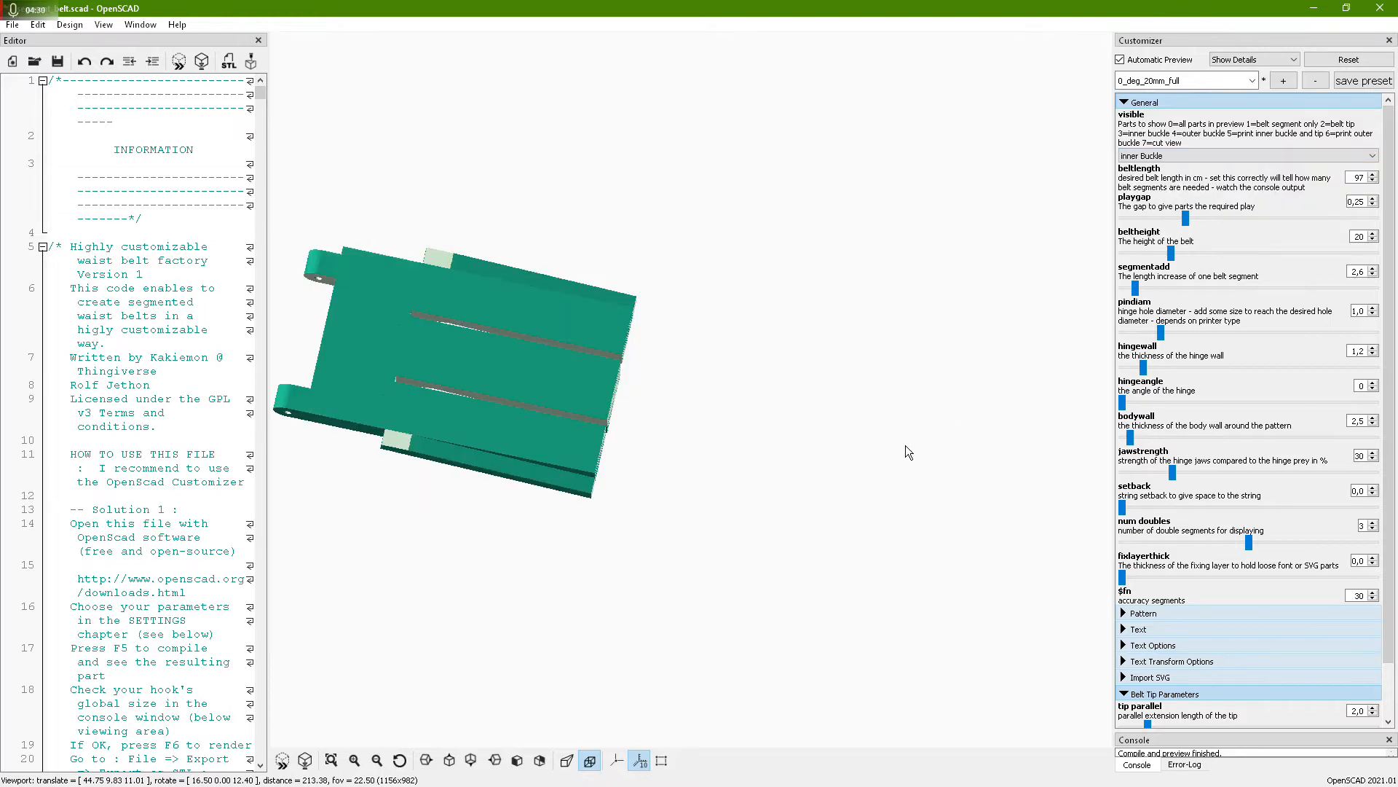
scroll(740, 416, "up", 2)
scroll(741, 416, "down", 8)
left_click_drag(619, 442, 634, 412)
scroll(1267, 155, "down", 1)
left_click_drag(912, 386, 774, 364)
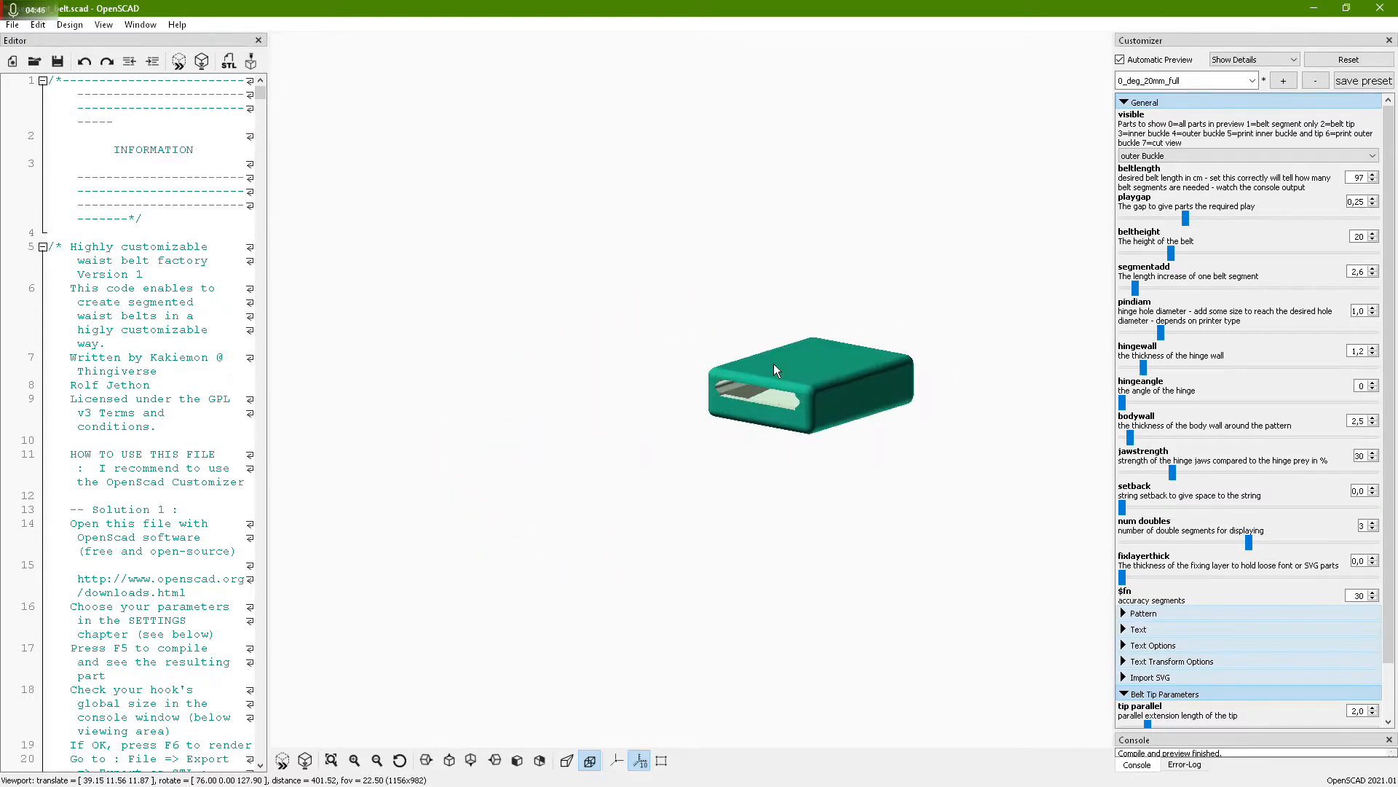
Switch the visible parts to the print layout of the inner buckle and tip, and inspect both parts
left_click(1181, 156)
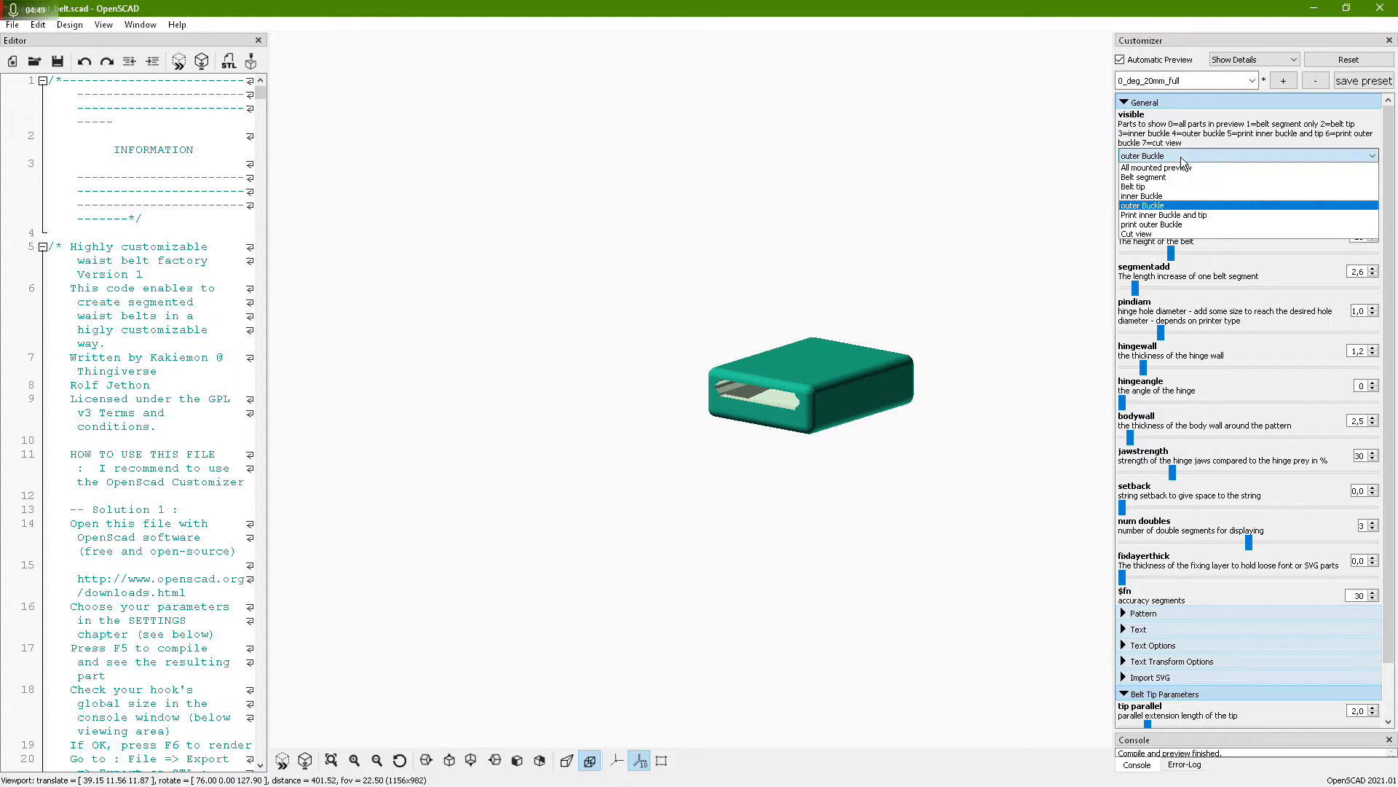
left_click(1169, 216)
left_click_drag(998, 527, 957, 517)
mouse_move(689, 414)
left_mouse_down()
mouse_move(602, 405)
mouse_move(732, 414)
mouse_move(701, 418)
mouse_move(701, 400)
left_mouse_up()
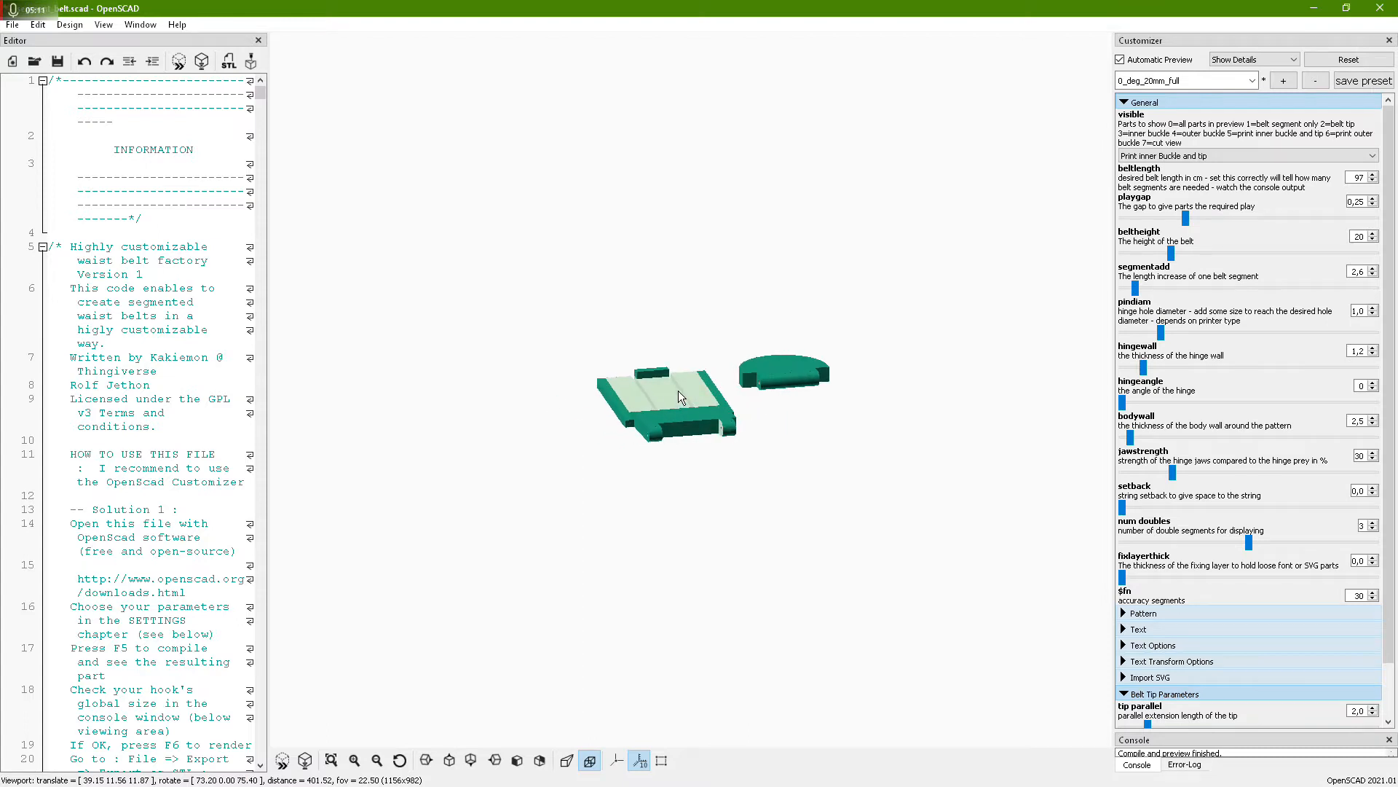
left_click_drag(811, 374, 853, 386)
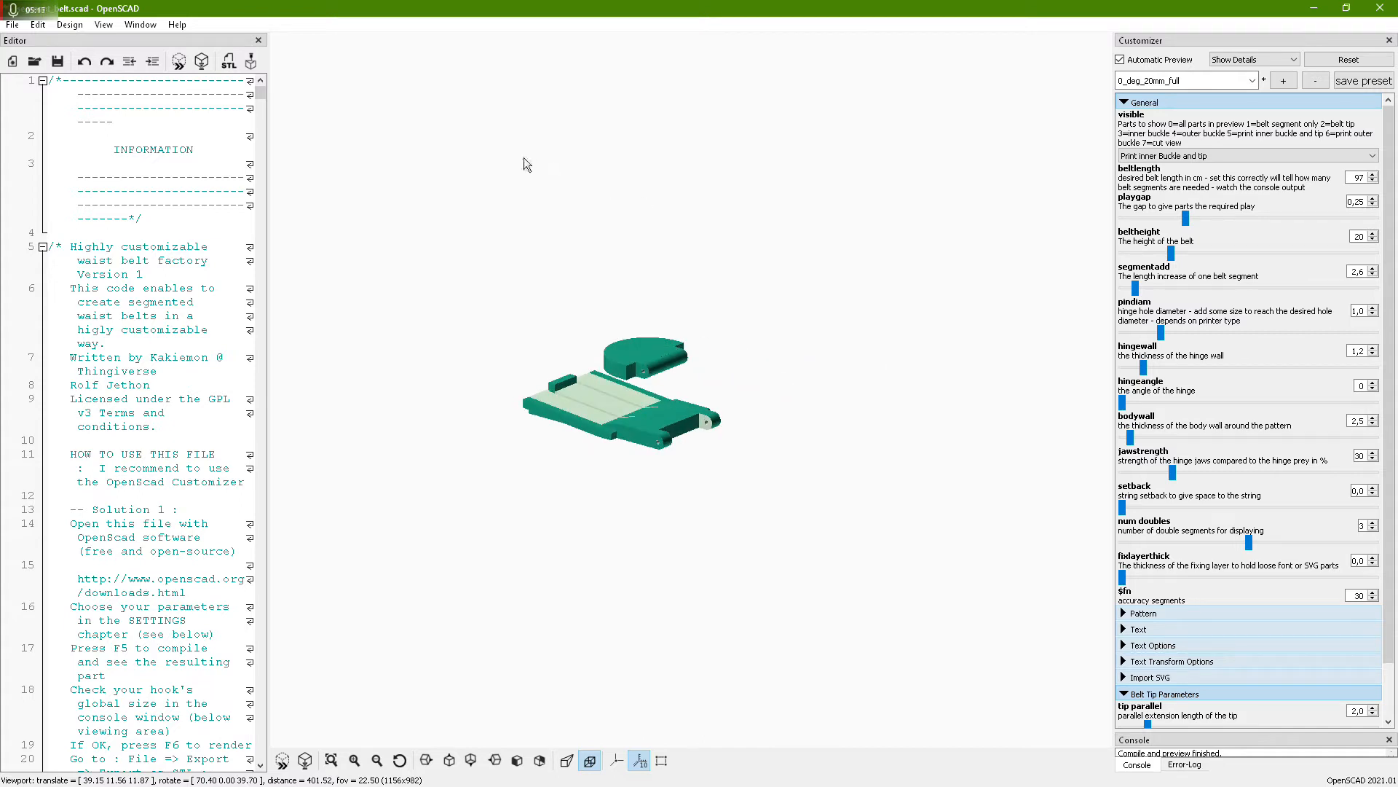
Render the inner buckle and tip, open the STL export for segment_belt.stl, and cancel the export
left_click(201, 66)
left_click(229, 61)
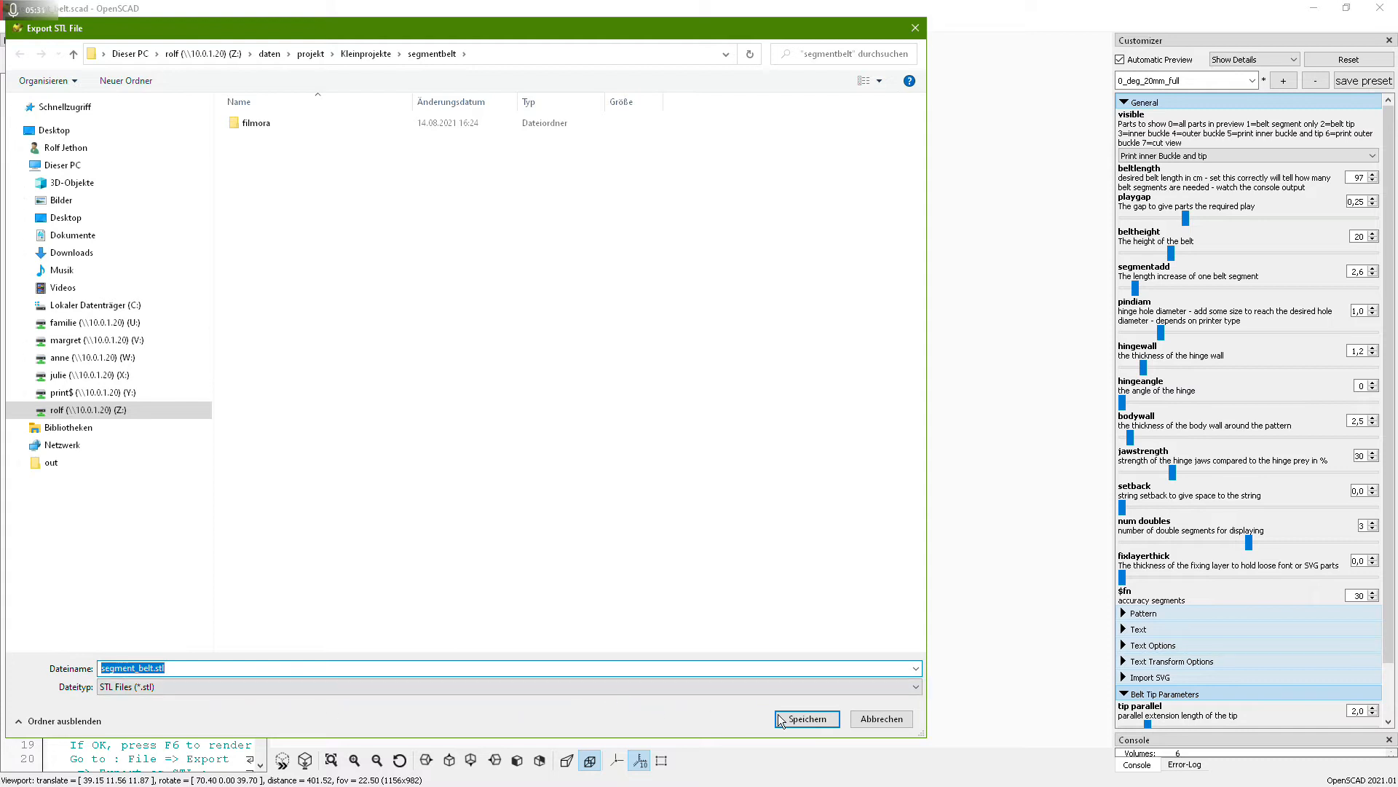
left_click(874, 719)
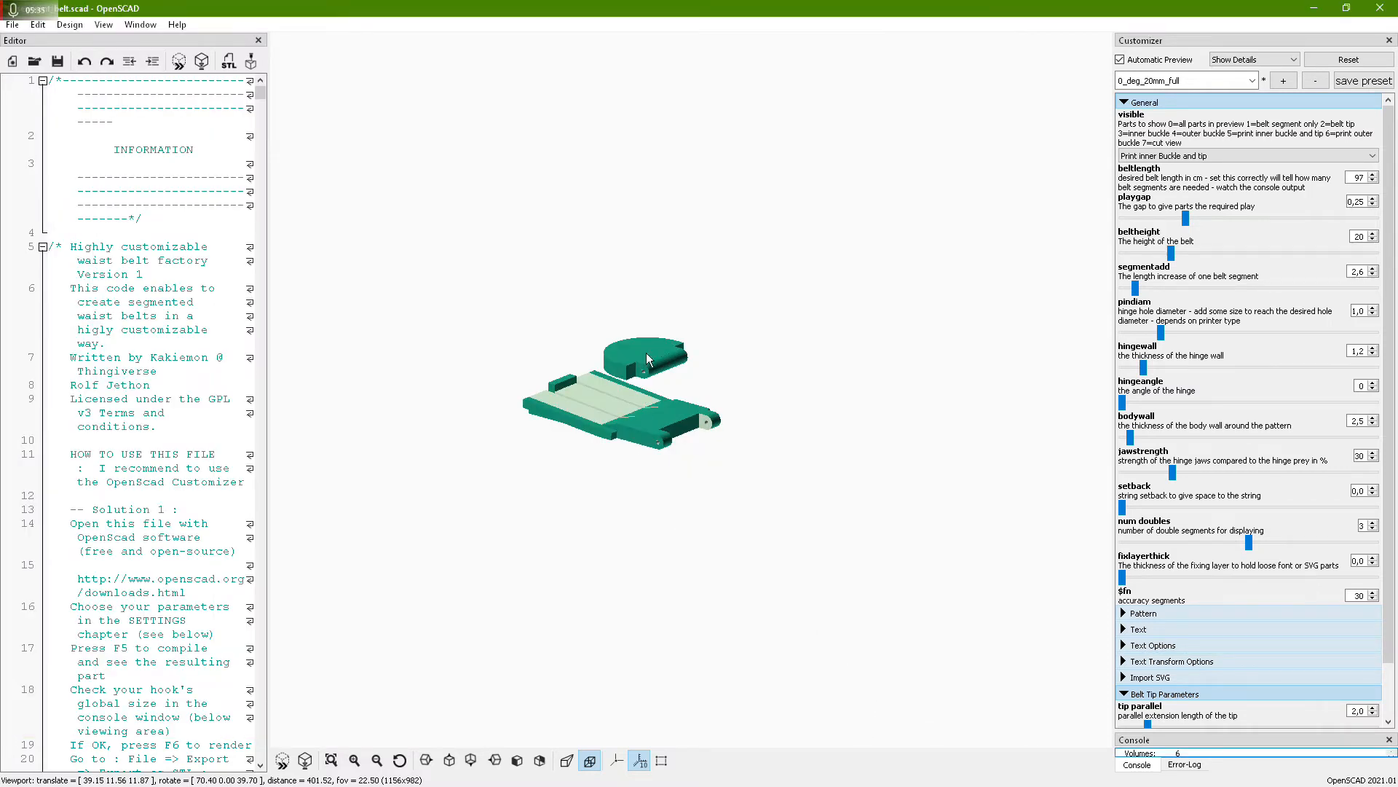
Switch the visible parts to the print layout of the outer buckle
left_click_drag(628, 487, 564, 485)
left_click(1166, 156)
left_click(1164, 225)
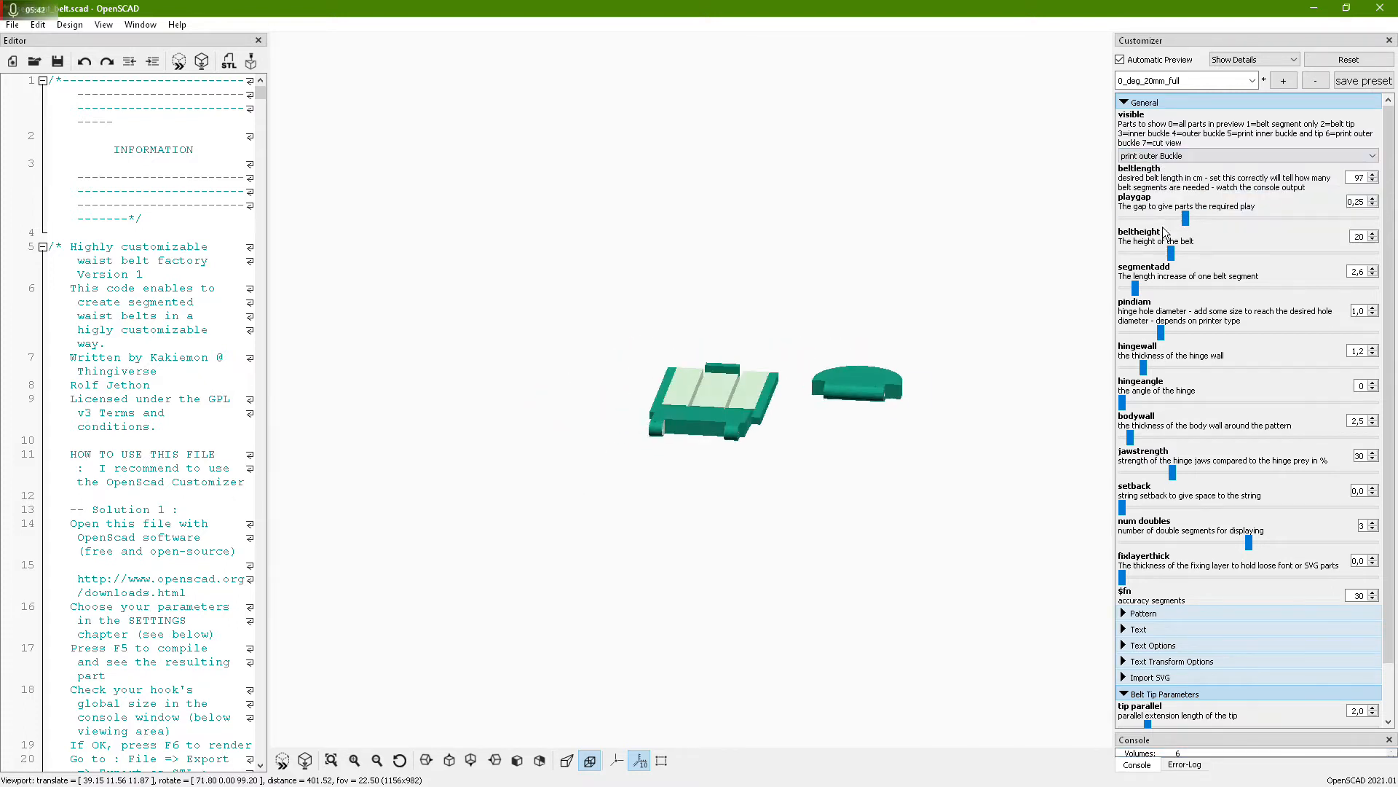
Inspect the outer buckle in its print layout from all sides, including its belt slot and inner openings
left_click_drag(830, 364, 720, 329)
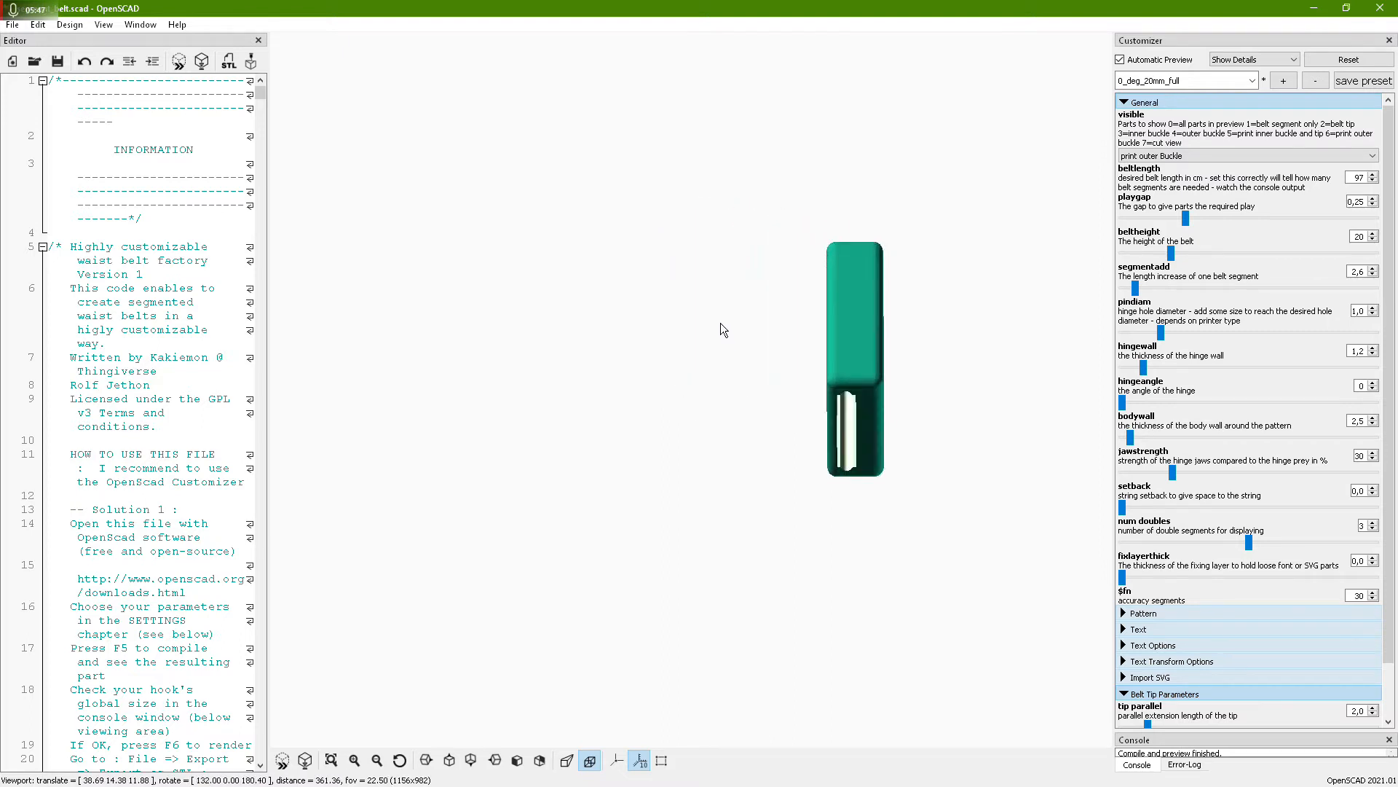
left_click_drag(916, 408, 820, 449)
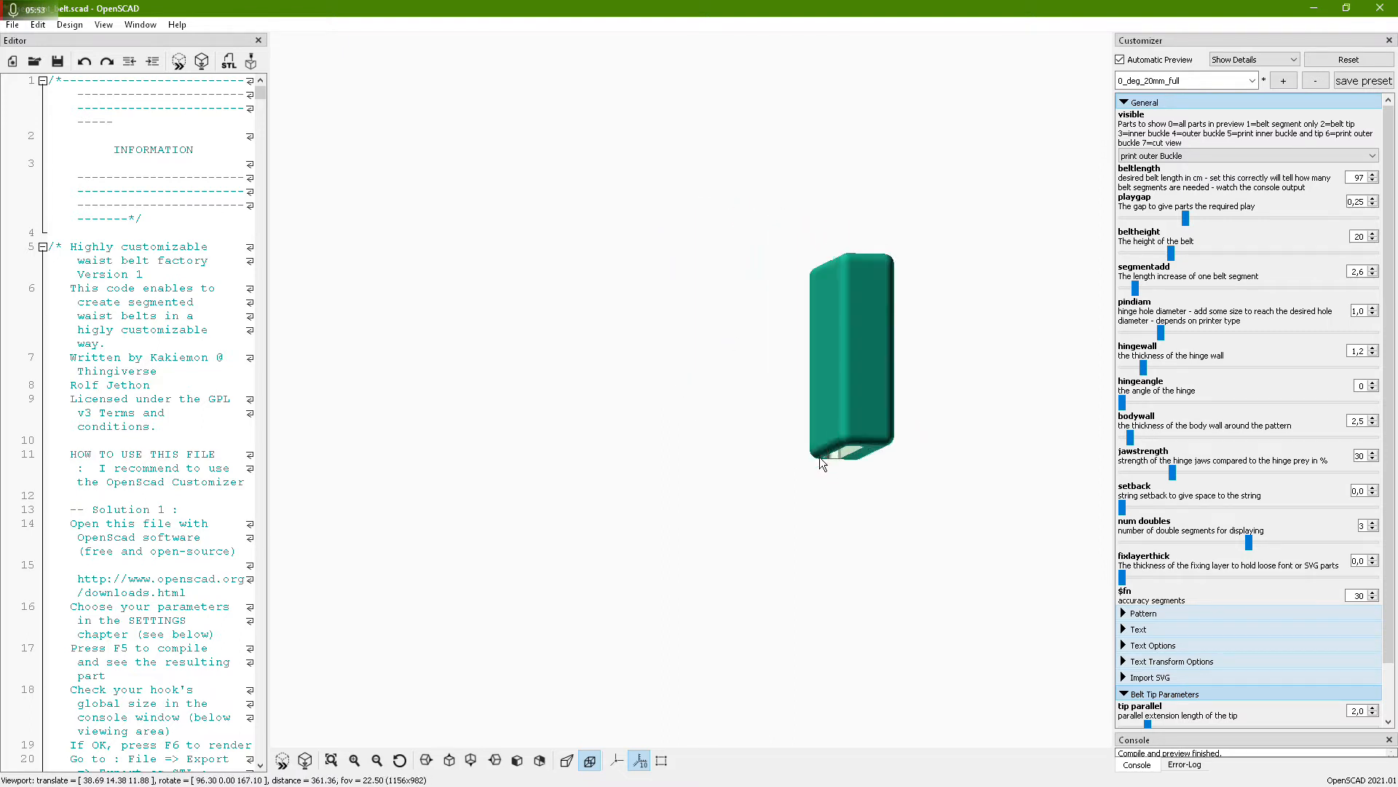
left_click_drag(649, 352, 670, 399)
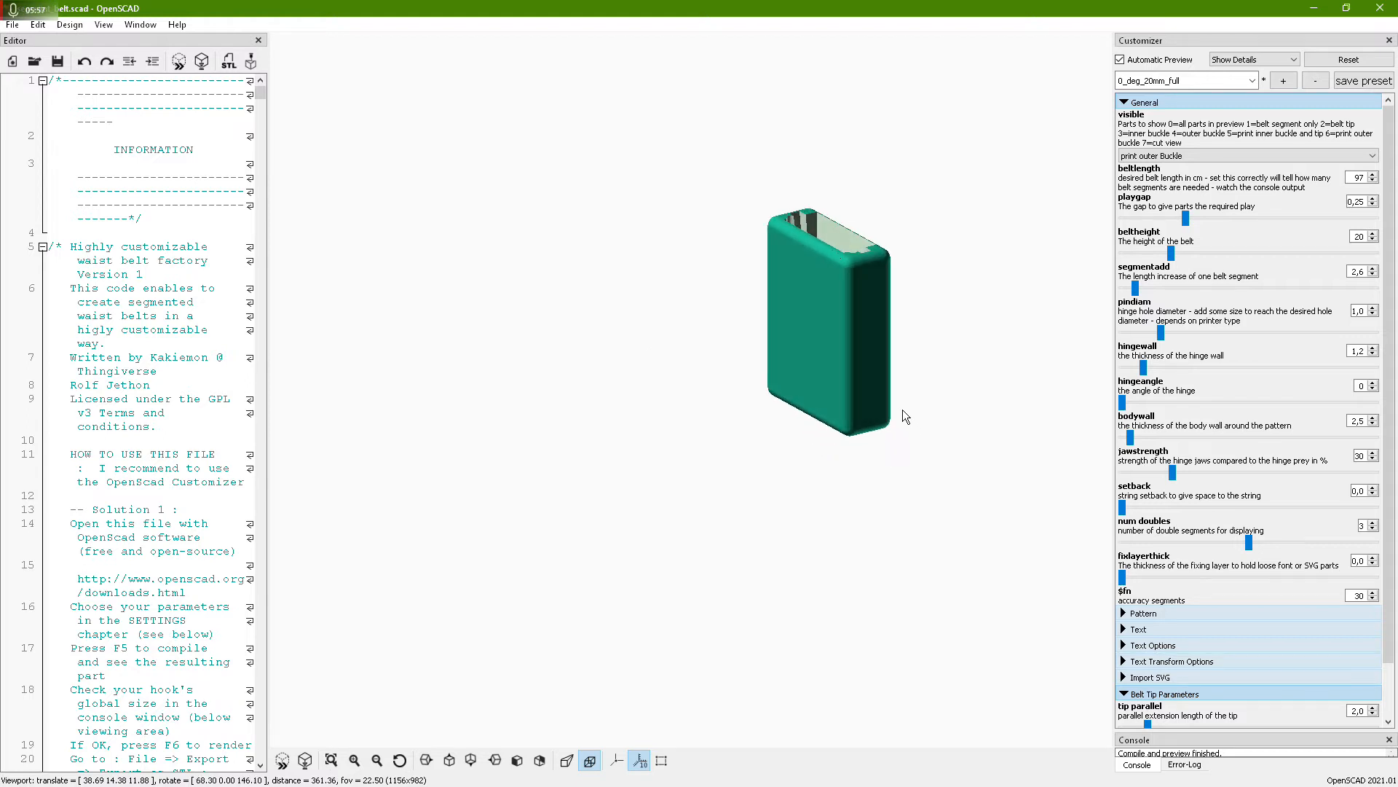
left_click_drag(842, 430, 754, 472)
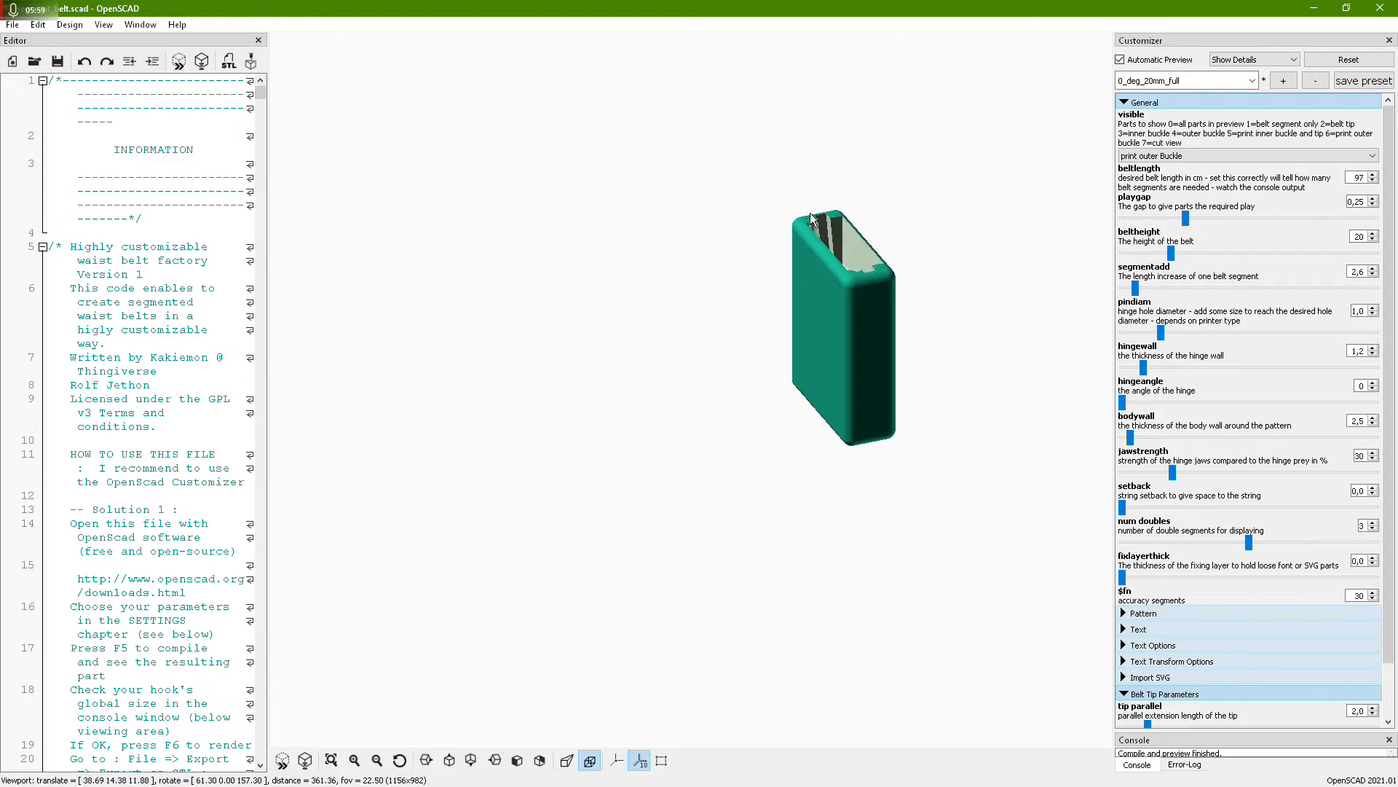
left_click_drag(810, 281, 684, 163)
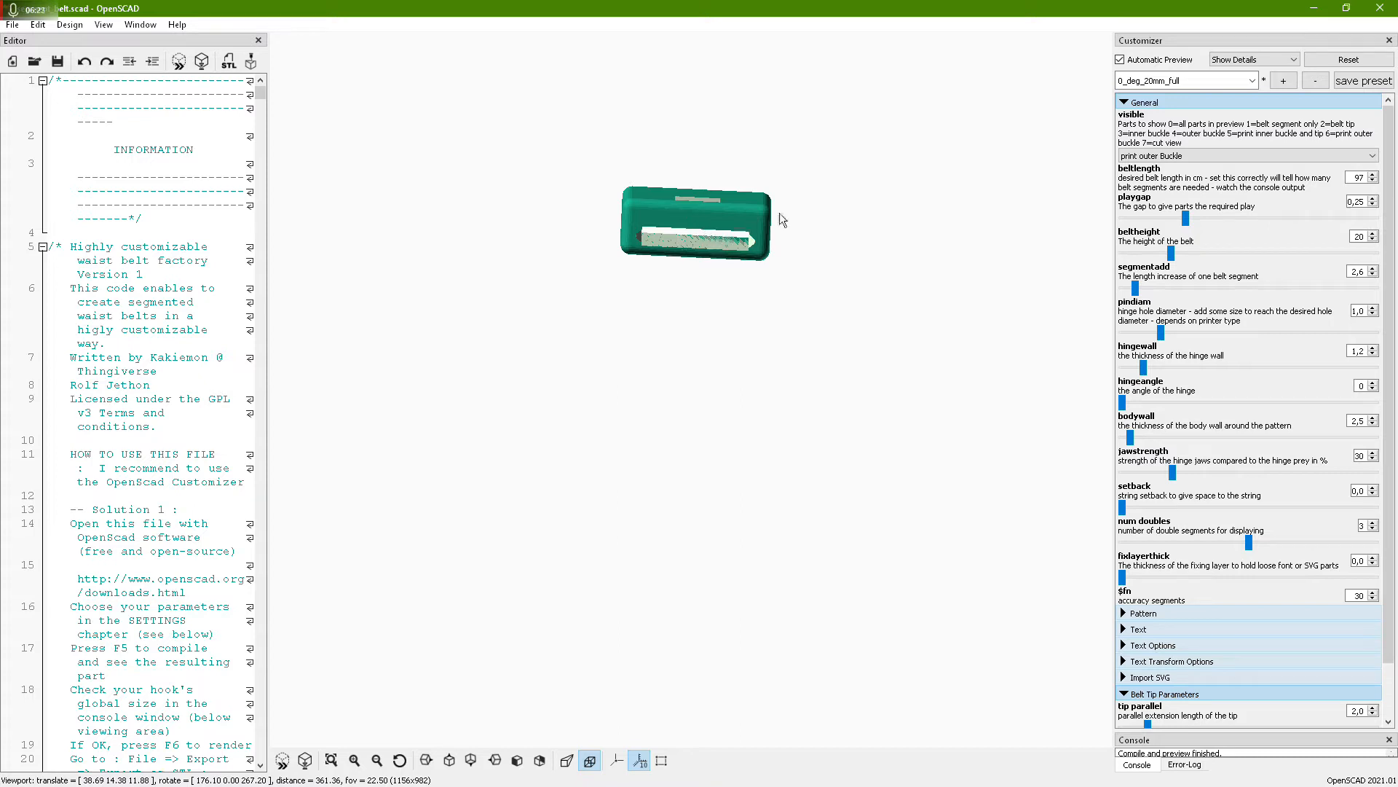
left_click_drag(938, 154, 845, 266)
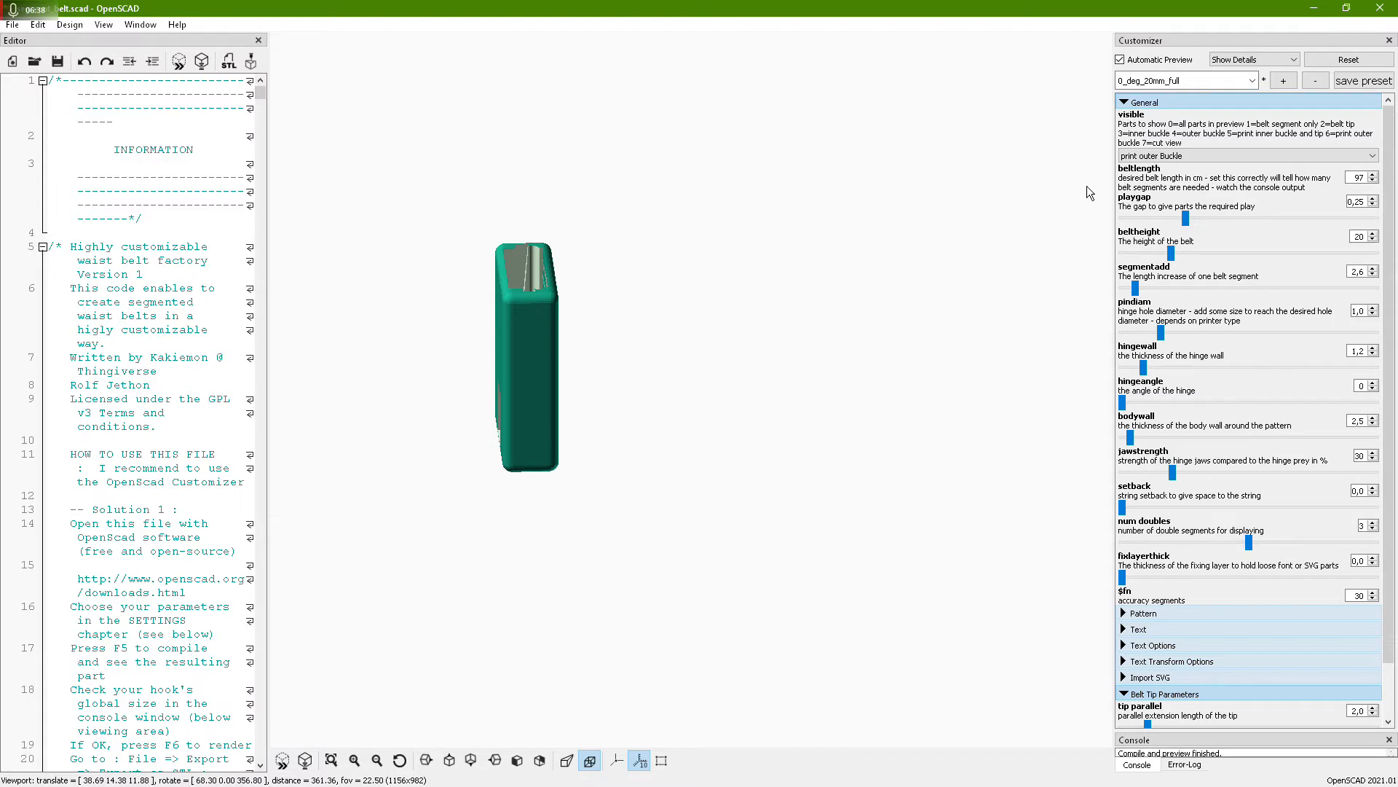
Switch the visible parts to the cut view and inspect the sectioned buckle assembly up close
left_click(1222, 156)
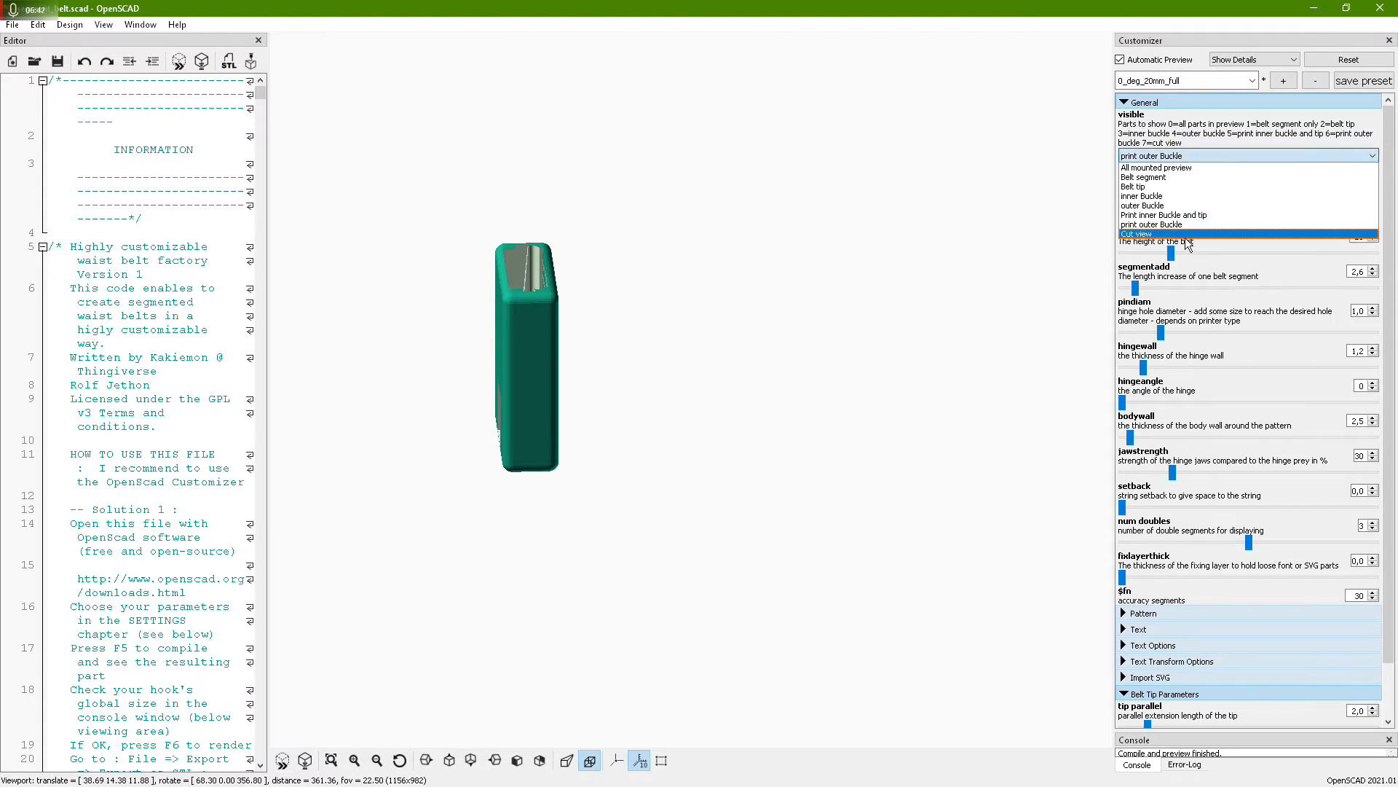
left_click(1184, 235)
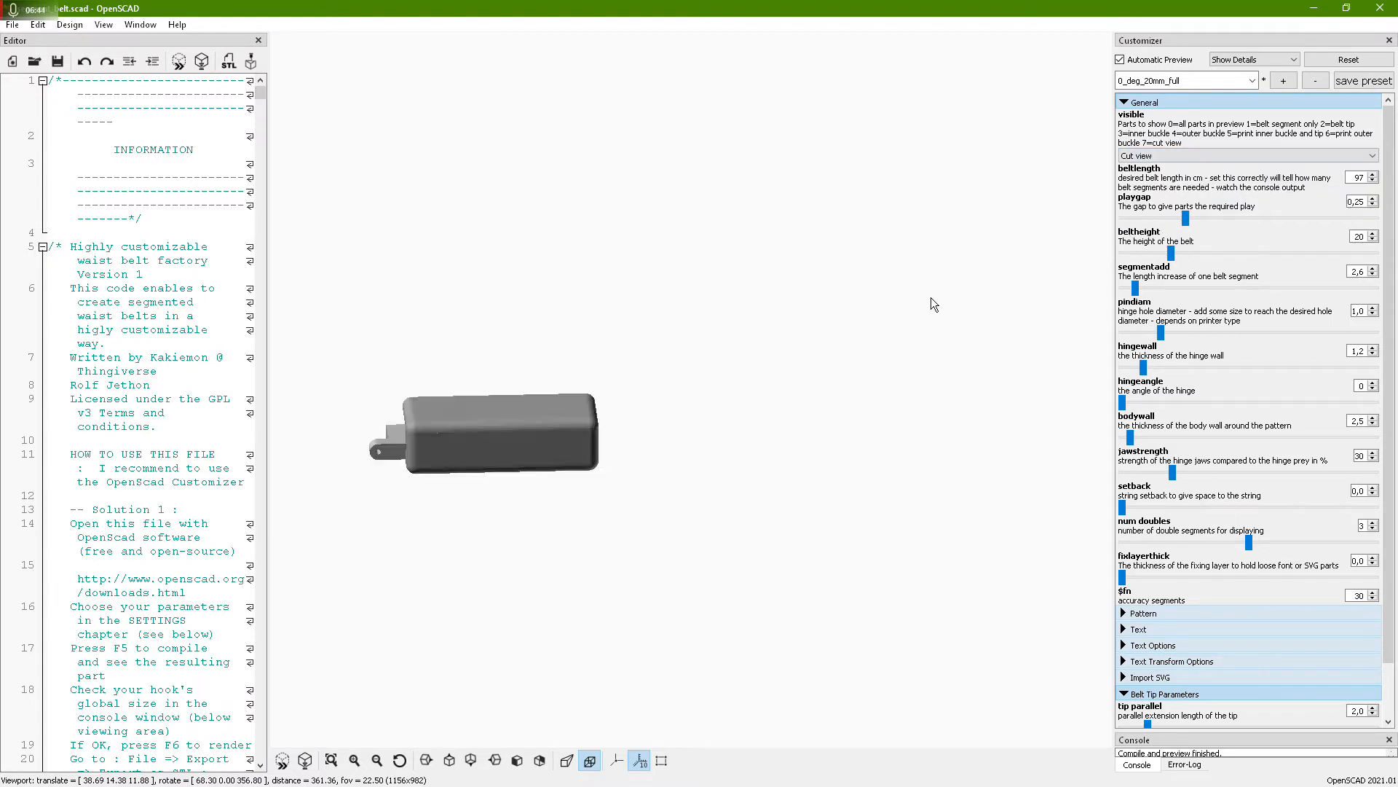
left_click_drag(598, 386, 758, 444)
scroll(920, 390, "up", 5)
left_click_drag(867, 417, 766, 422)
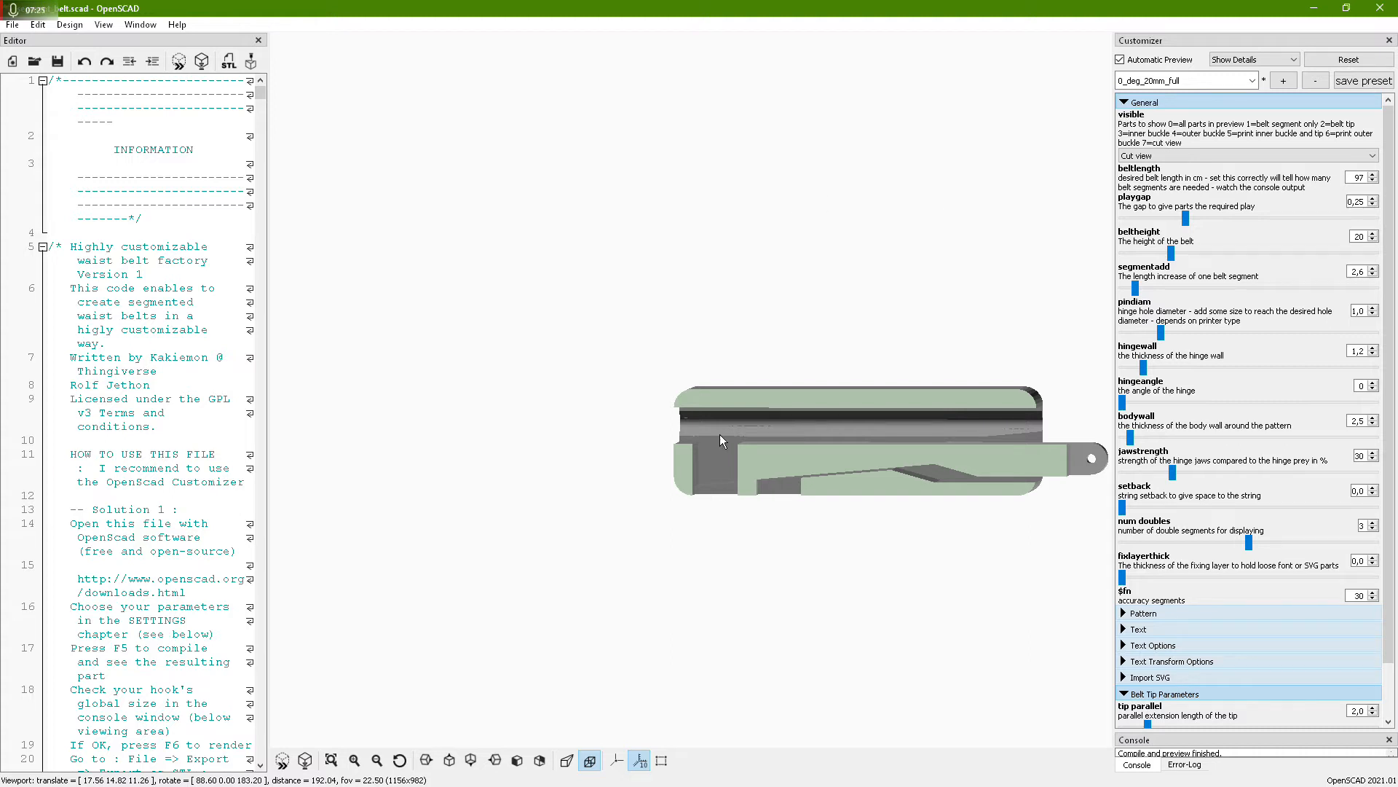
Collapse the General and Belt Tip Parameters groups, and expand only General again
left_click(1126, 106)
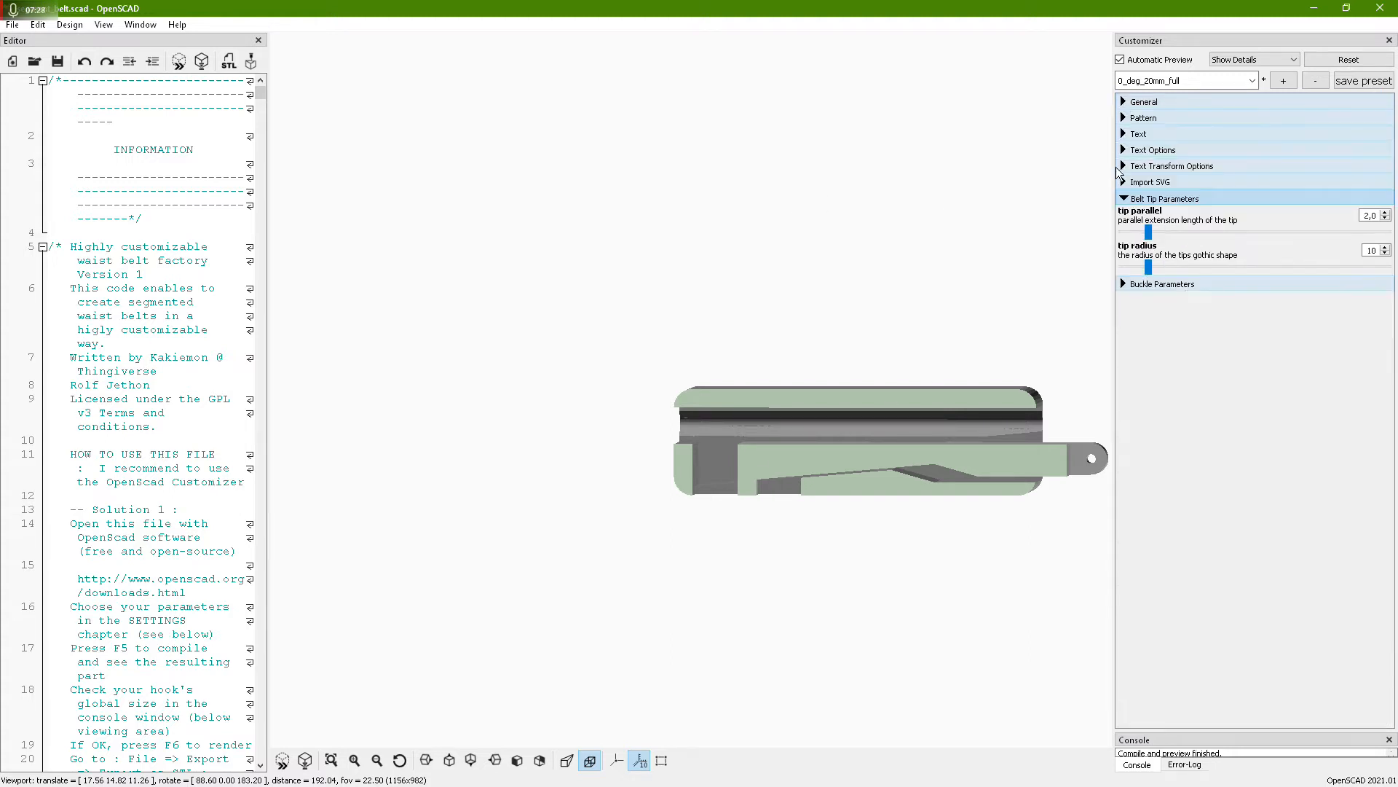
left_click(1125, 199)
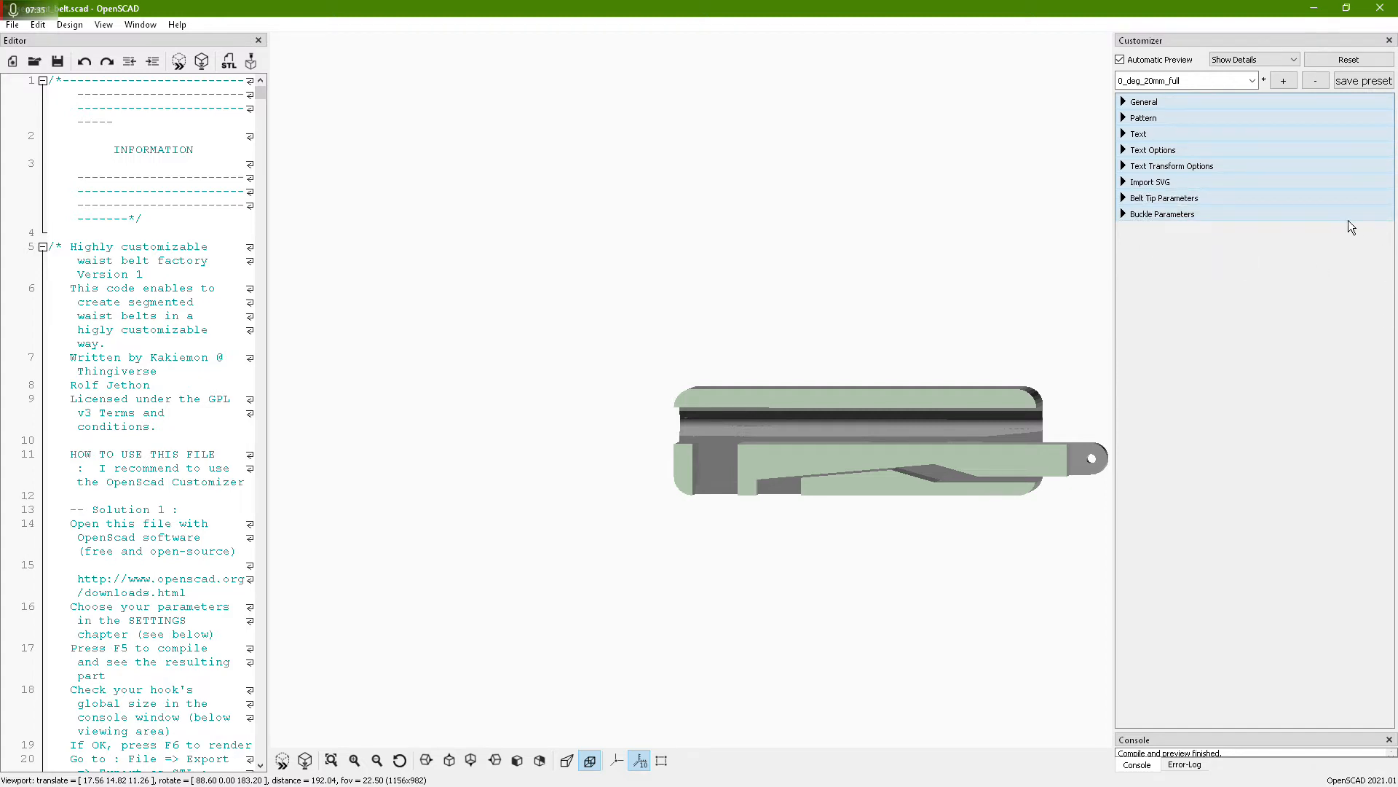
left_click(1125, 102)
left_click_drag(1000, 237, 995, 232)
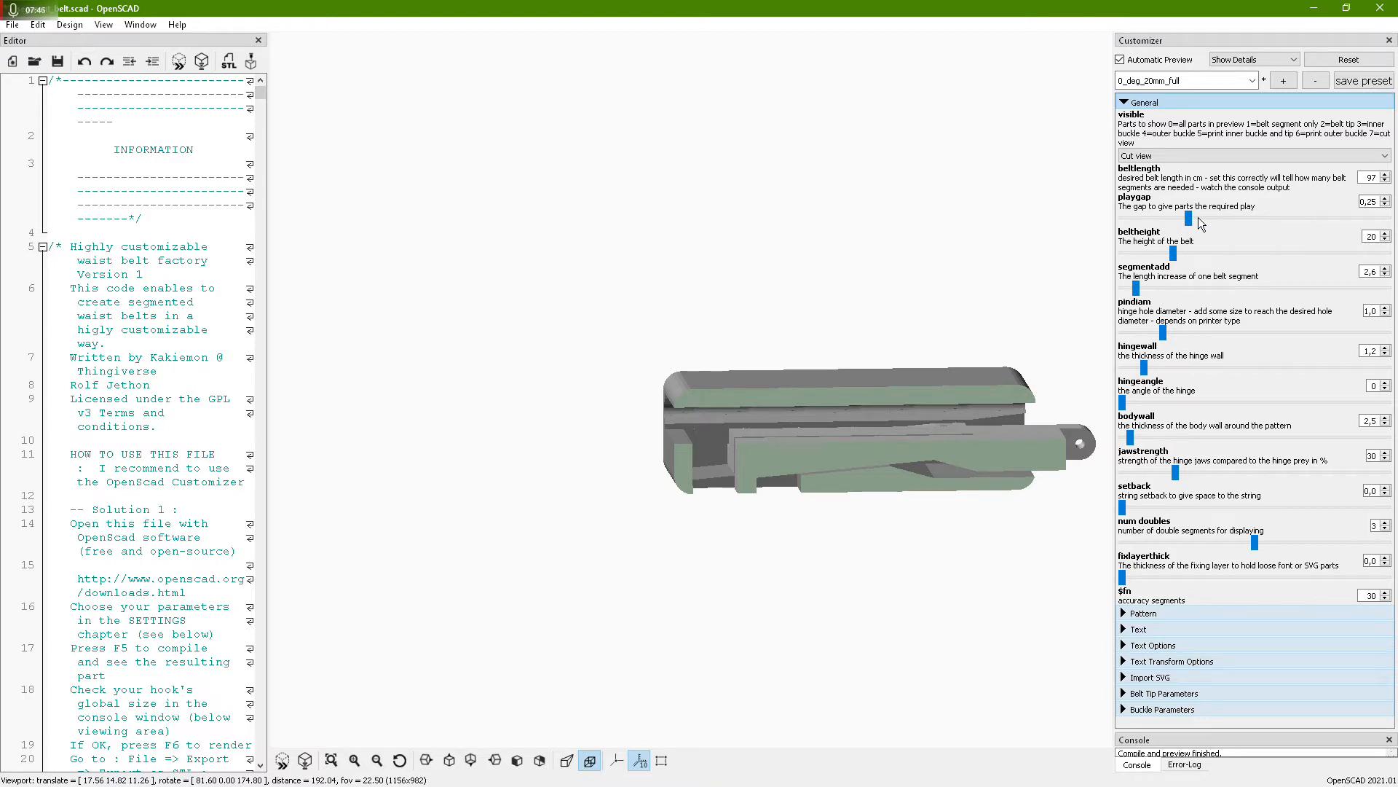
Set the beltheight to 41 and the playgap to 1,00, and inspect the clearances in the cut buckle
left_click_drag(1244, 219, 1388, 218)
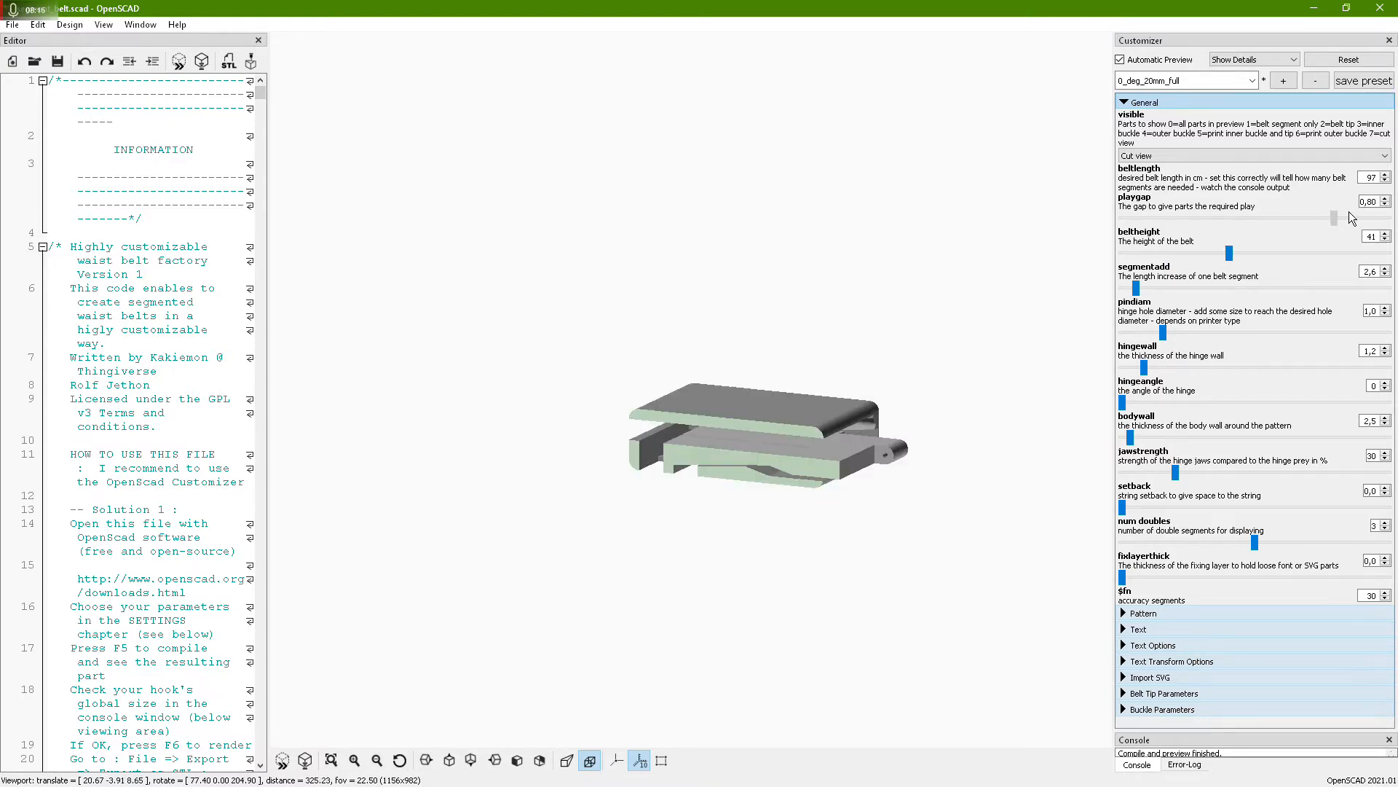
left_click_drag(833, 580, 837, 439)
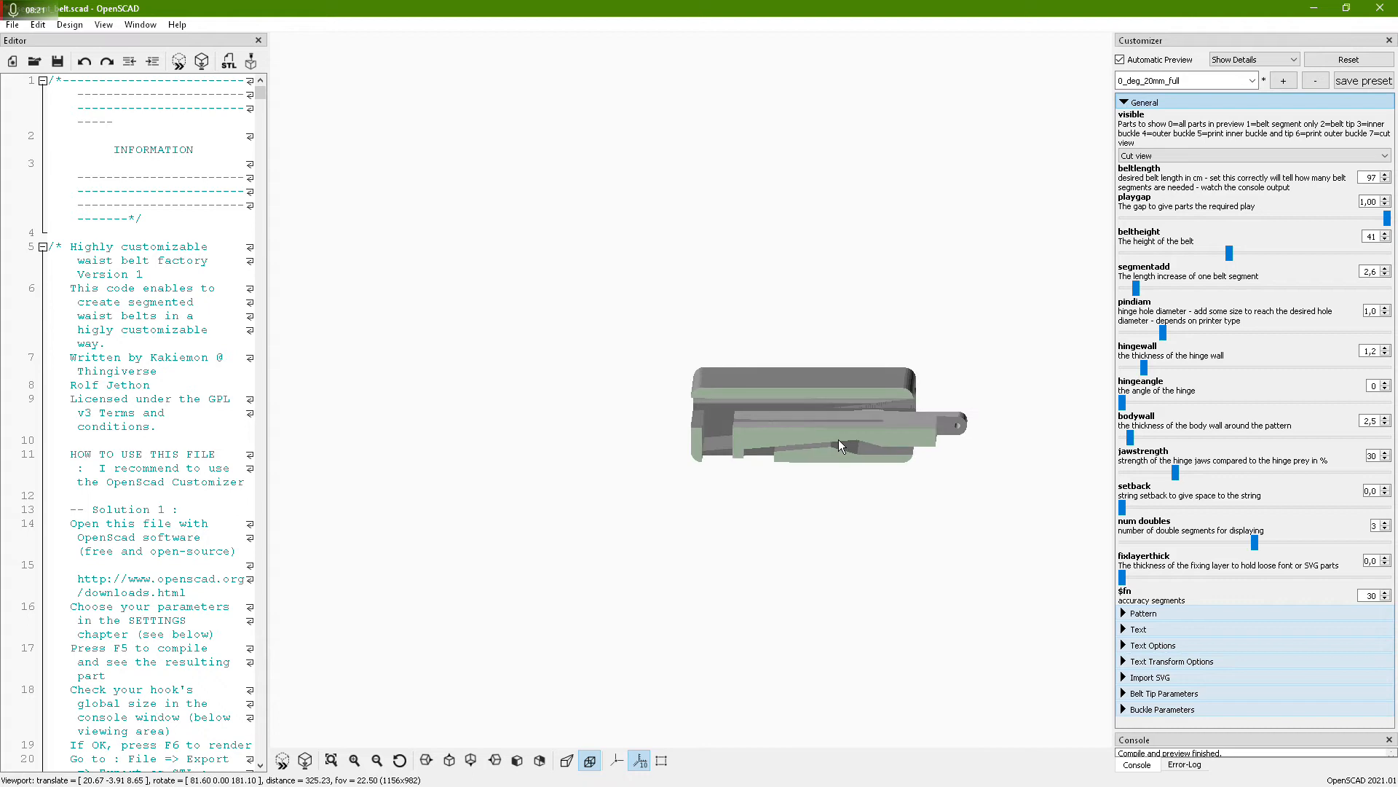
left_click_drag(798, 500, 775, 506)
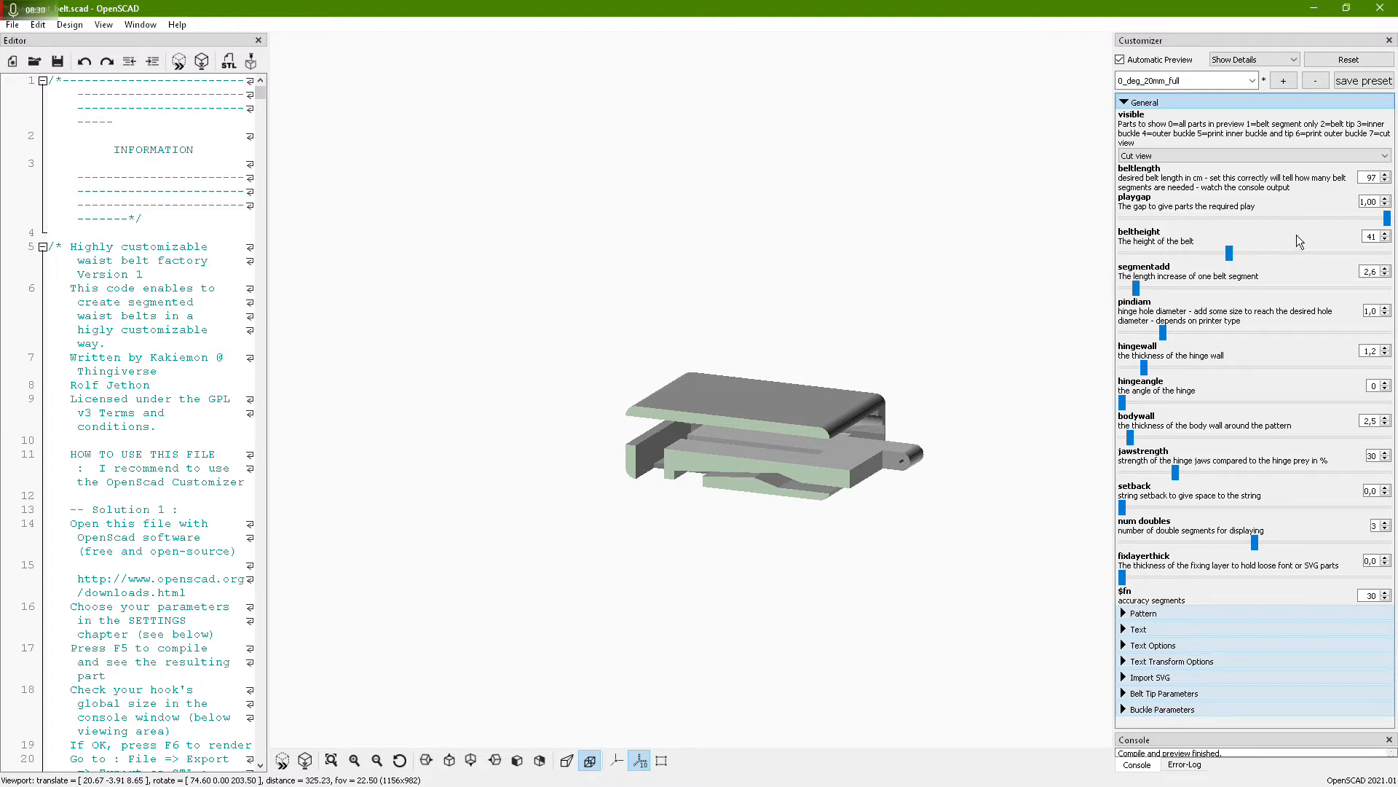
Reduce the playgap to 0,00, inspect the sectioned buckle, and return the playgap to 0,25
left_click_drag(1387, 218, 1339, 218)
left_click_drag(1203, 233, 1060, 247)
mouse_move(900, 500)
left_mouse_down()
mouse_move(918, 496)
mouse_move(922, 467)
mouse_move(795, 499)
mouse_move(952, 492)
mouse_move(922, 489)
left_mouse_up()
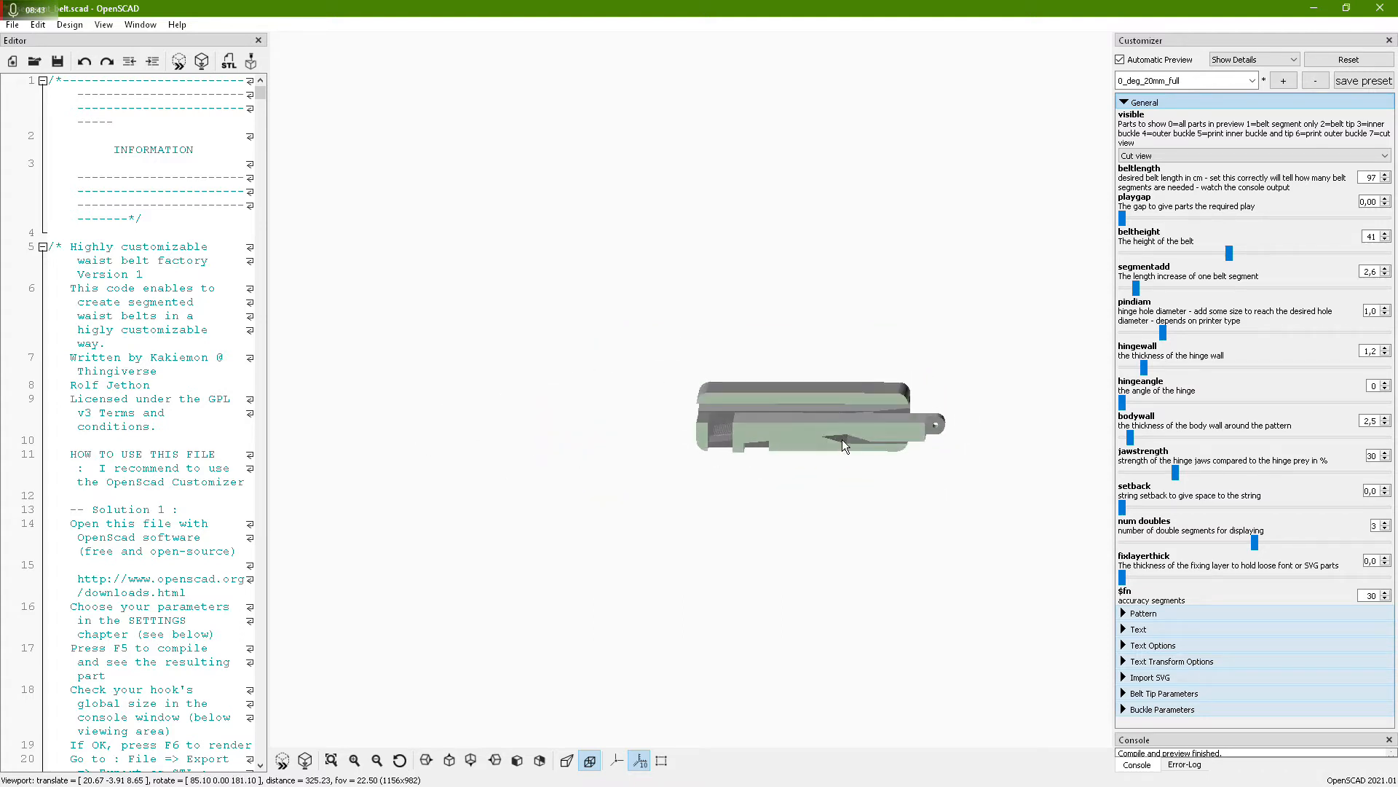
scroll(862, 439, "up", 7)
left_click_drag(825, 532, 858, 543)
left_click_drag(1123, 219, 1189, 218)
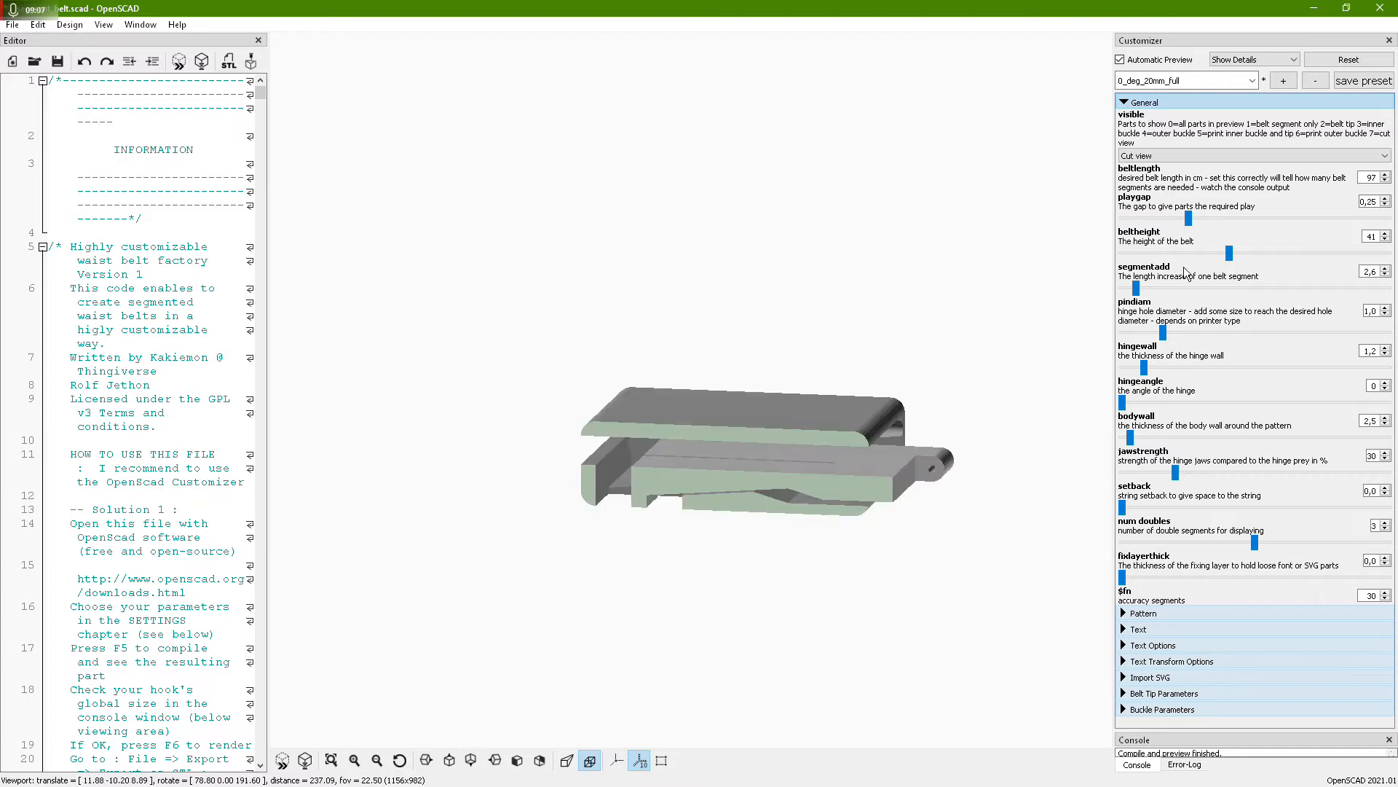
Switch the visible parts to the all mounted preview and view the assembled belt from the front
left_click(1180, 155)
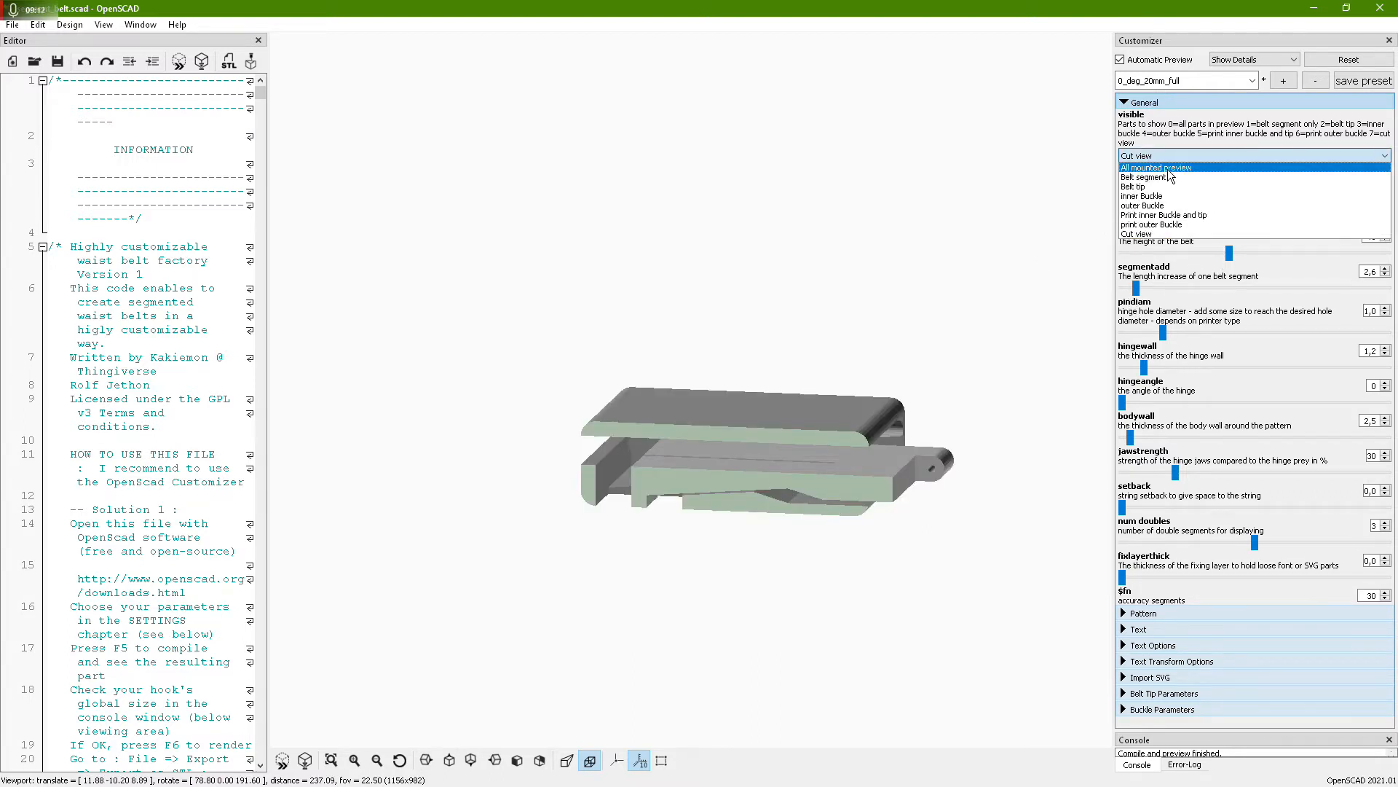
left_click(1168, 168)
left_click_drag(908, 486, 889, 524)
scroll(888, 524, "up", 1)
scroll(887, 527, "down", 2)
right_click_drag(858, 537, 864, 497)
left_click_drag(827, 578, 829, 565)
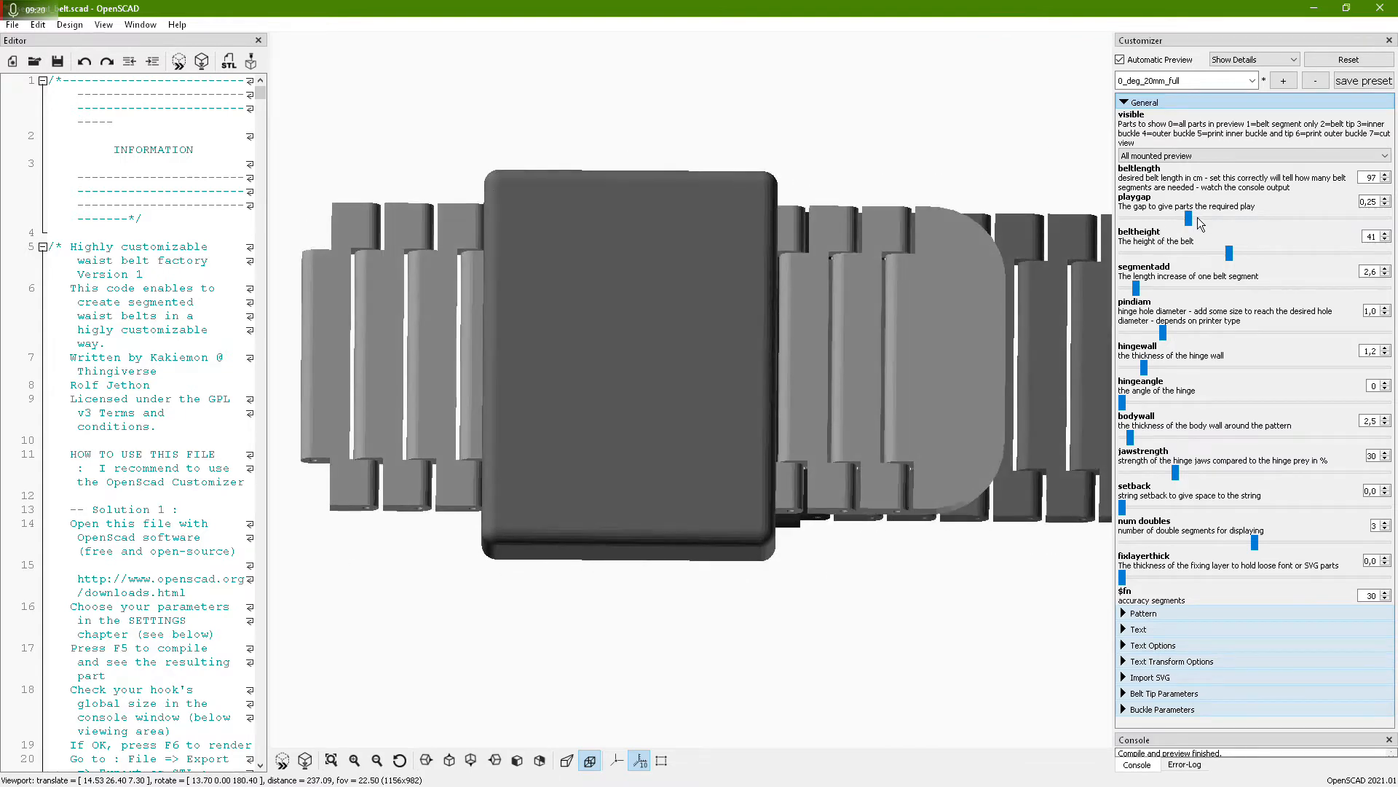
Try beltheight values of 11, 33 and 25 while viewing the mounted belt
left_click_drag(1228, 255, 1149, 255)
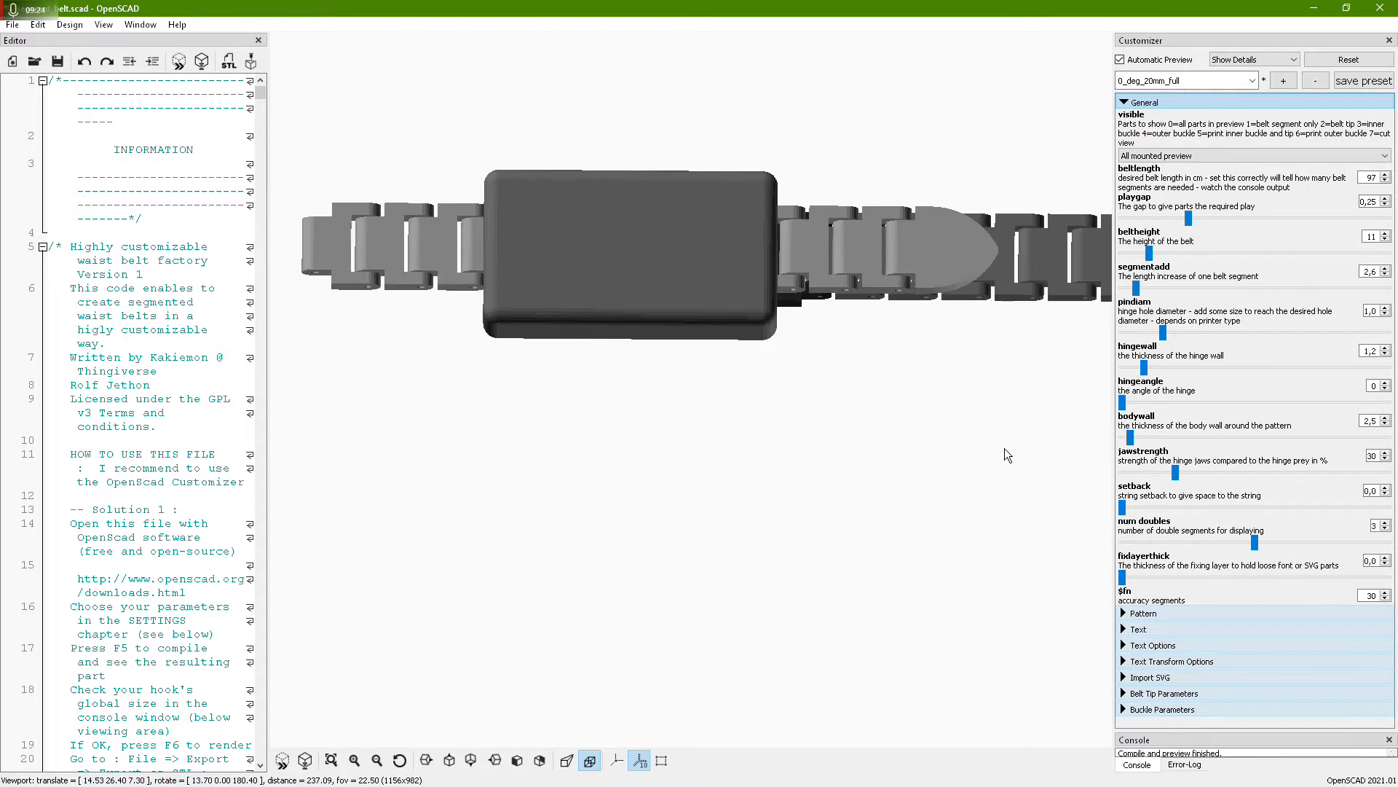
mouse_move(921, 450)
left_mouse_down()
mouse_move(929, 474)
mouse_move(911, 439)
mouse_move(936, 383)
mouse_move(924, 434)
left_mouse_up()
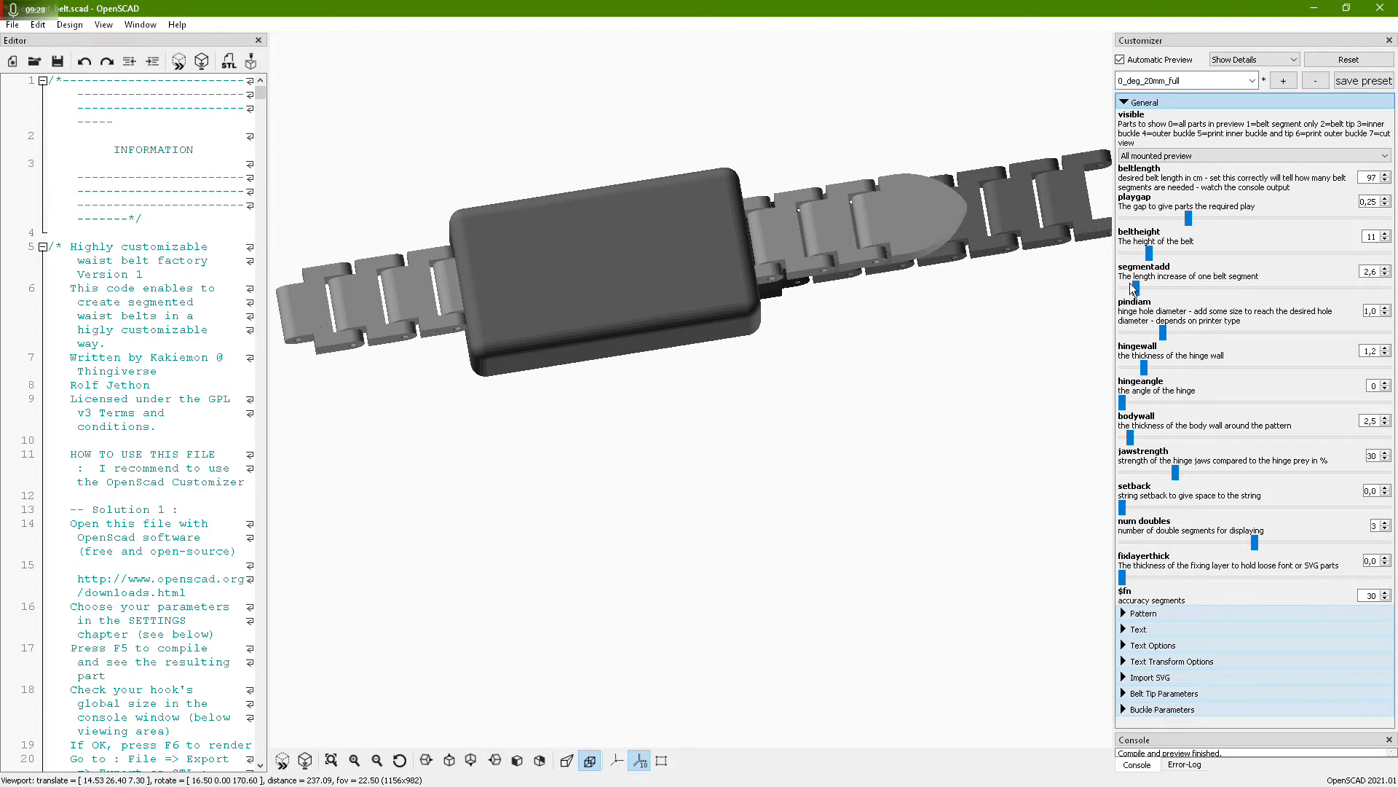
left_click_drag(1148, 253, 1208, 253)
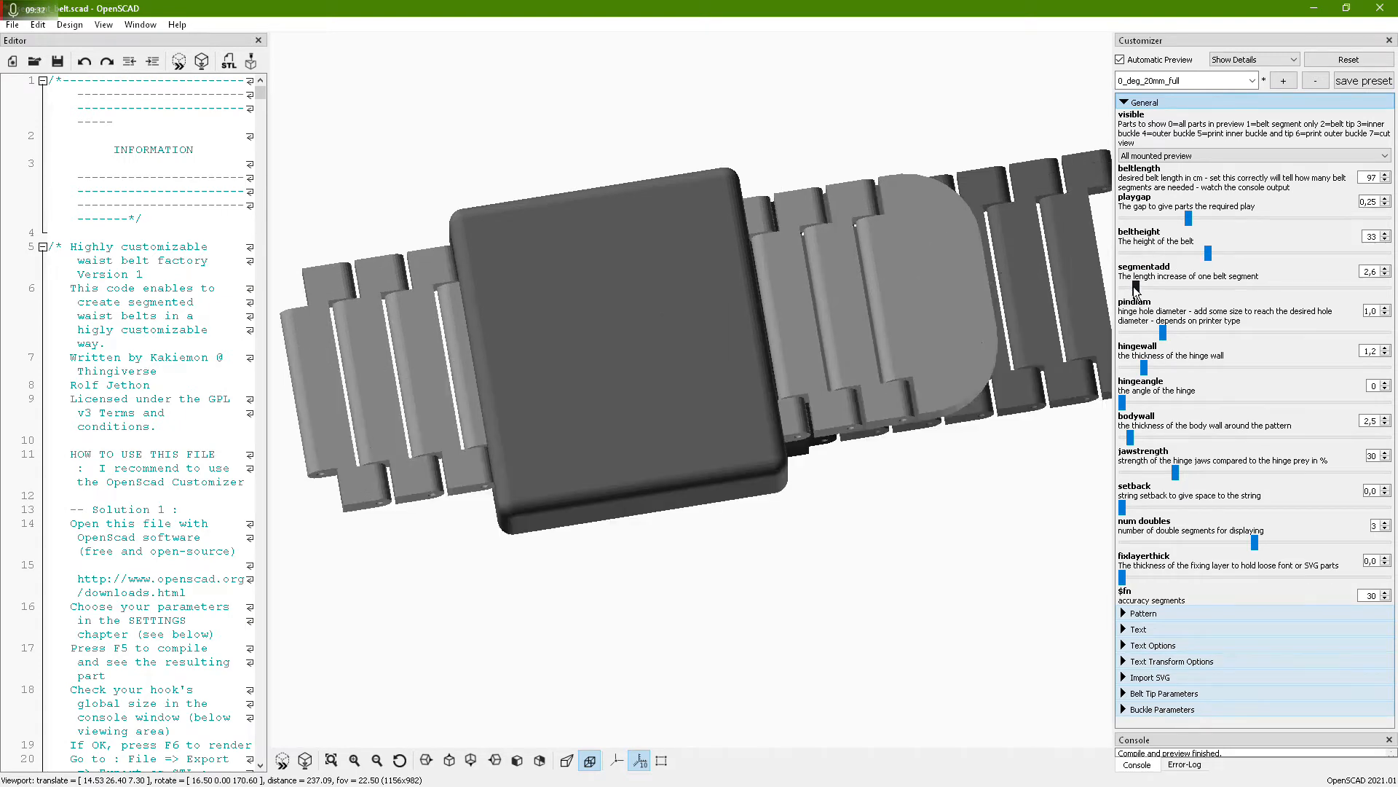
left_click_drag(972, 455, 958, 501)
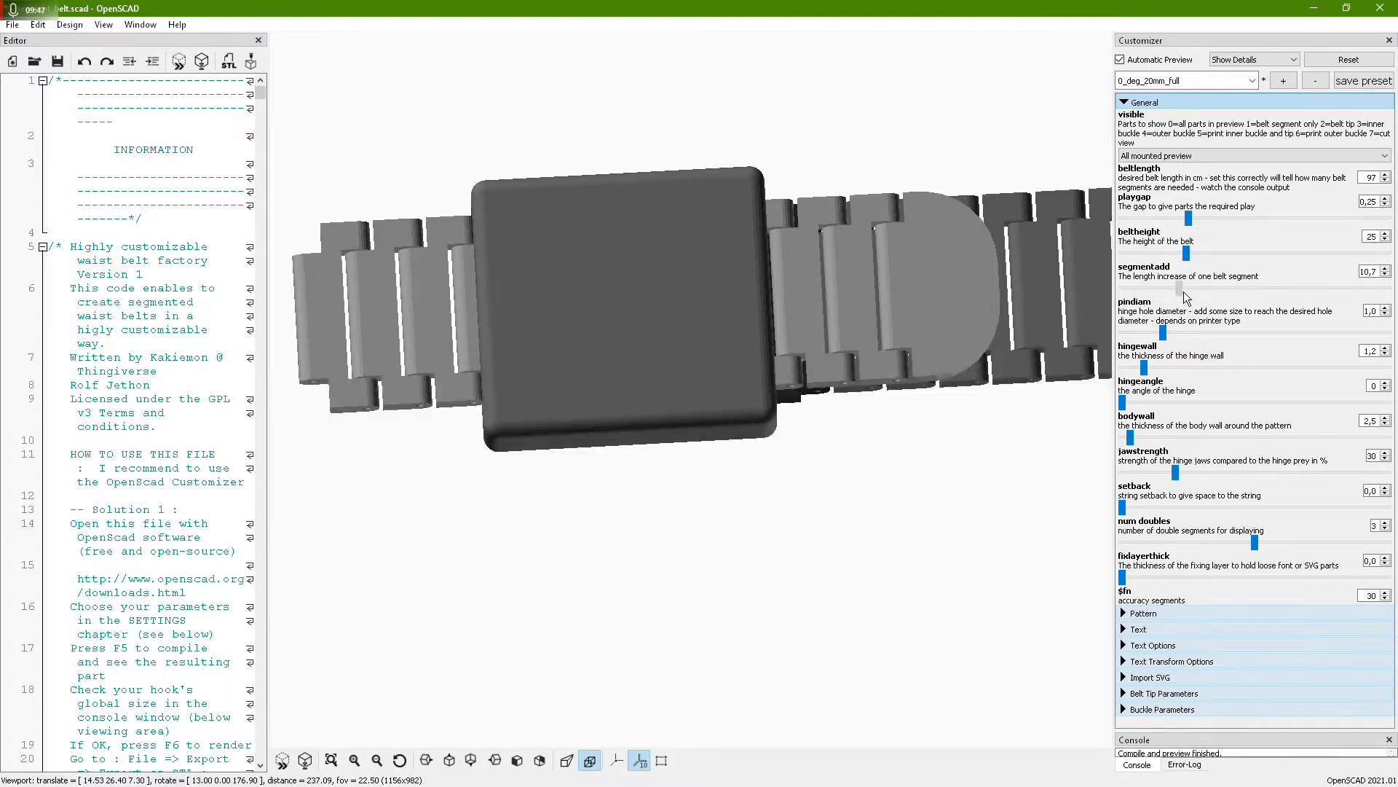
Lengthen the belt segments by setting segmentadd to 12,8, and view the clef pattern in them
left_click_drag(1183, 293, 1191, 293)
left_click_drag(915, 434, 923, 474)
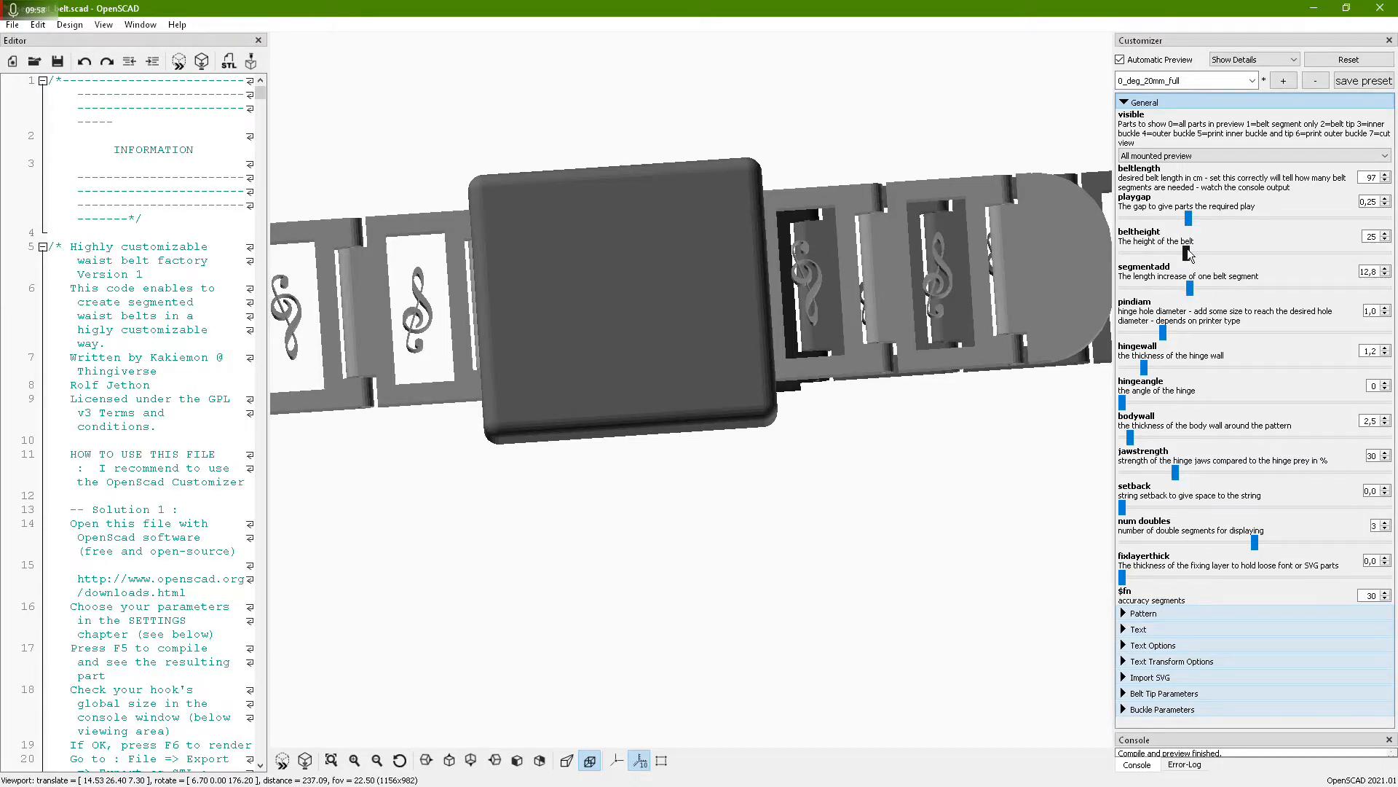
Set the beltheight to 21 and segmentadd to 0,0, and inspect the shortened segments and their hinges
left_click_drag(1190, 254, 1132, 260)
left_click_drag(1190, 288, 1130, 287)
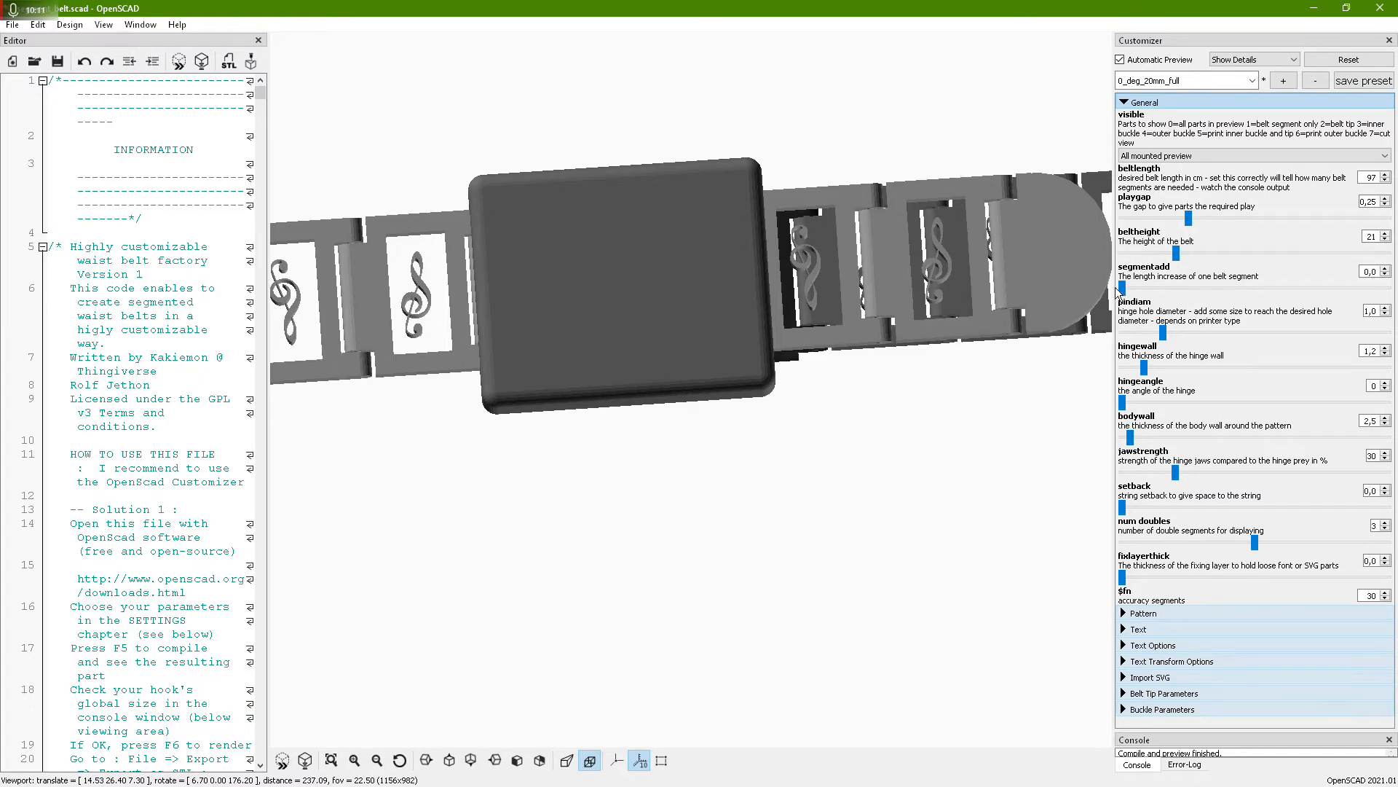
left_click_drag(907, 406, 908, 383)
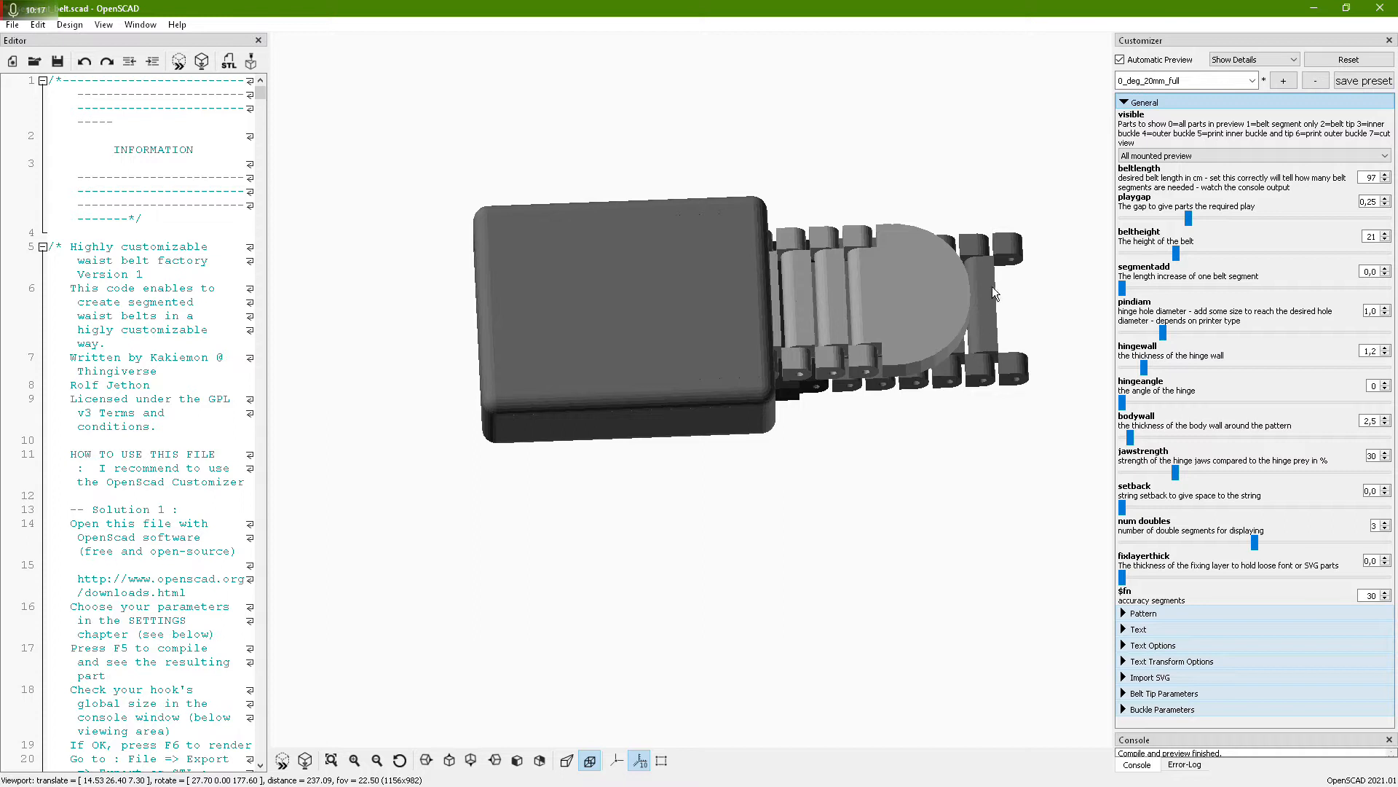
scroll(998, 278, "up", 8)
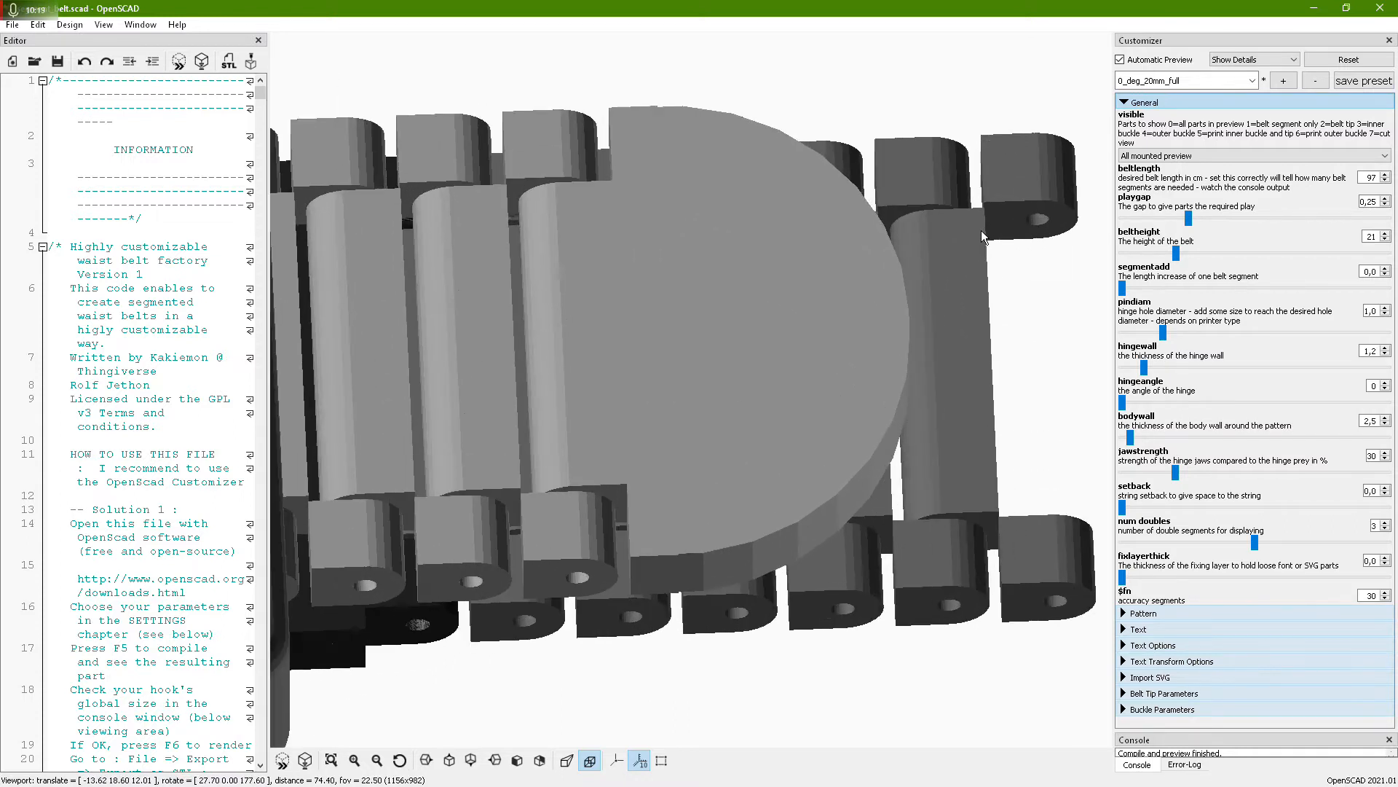
scroll(1061, 272, "down", 2)
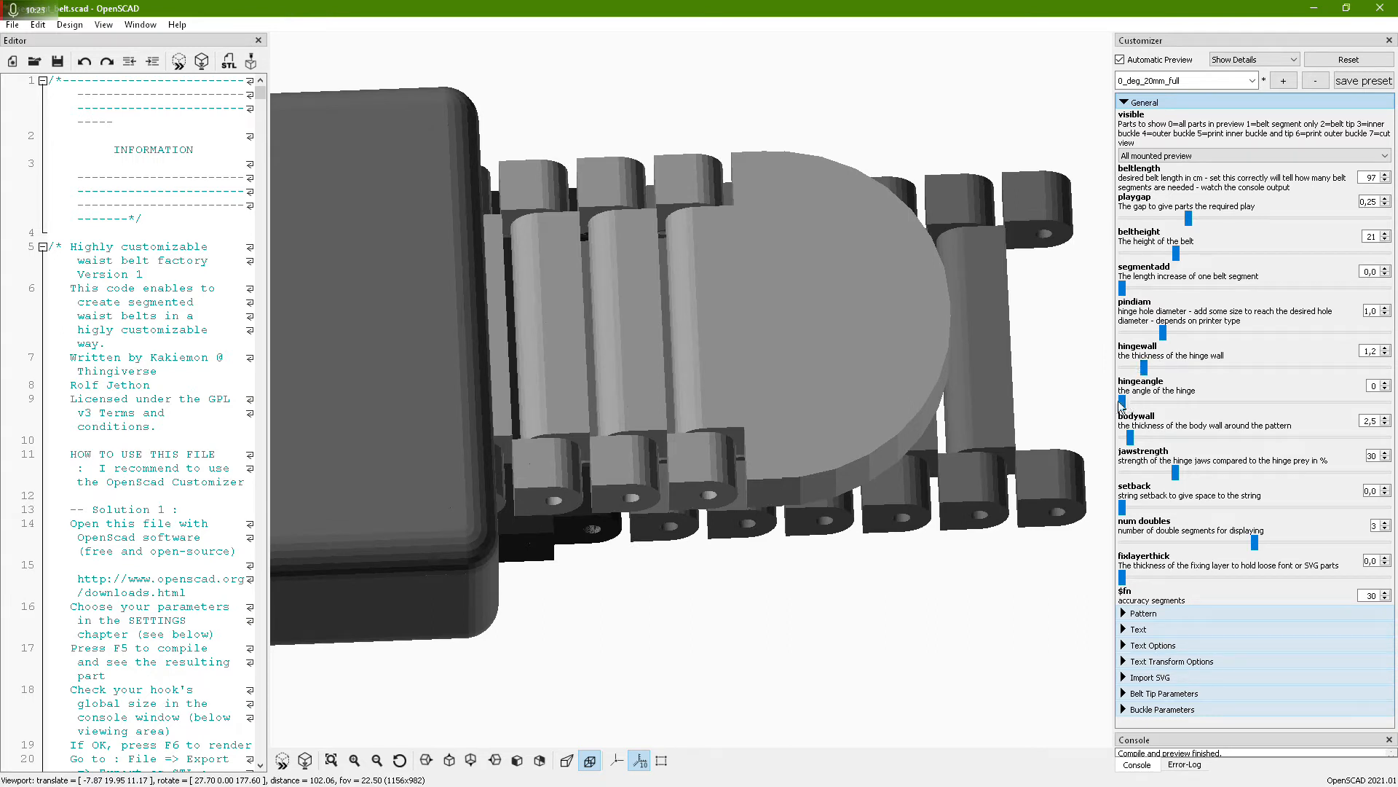
Set the hingeangle to 14 and inspect the angled segments of the mounted belt
left_click_drag(1123, 402, 1202, 402)
left_click_drag(1202, 403, 1204, 402)
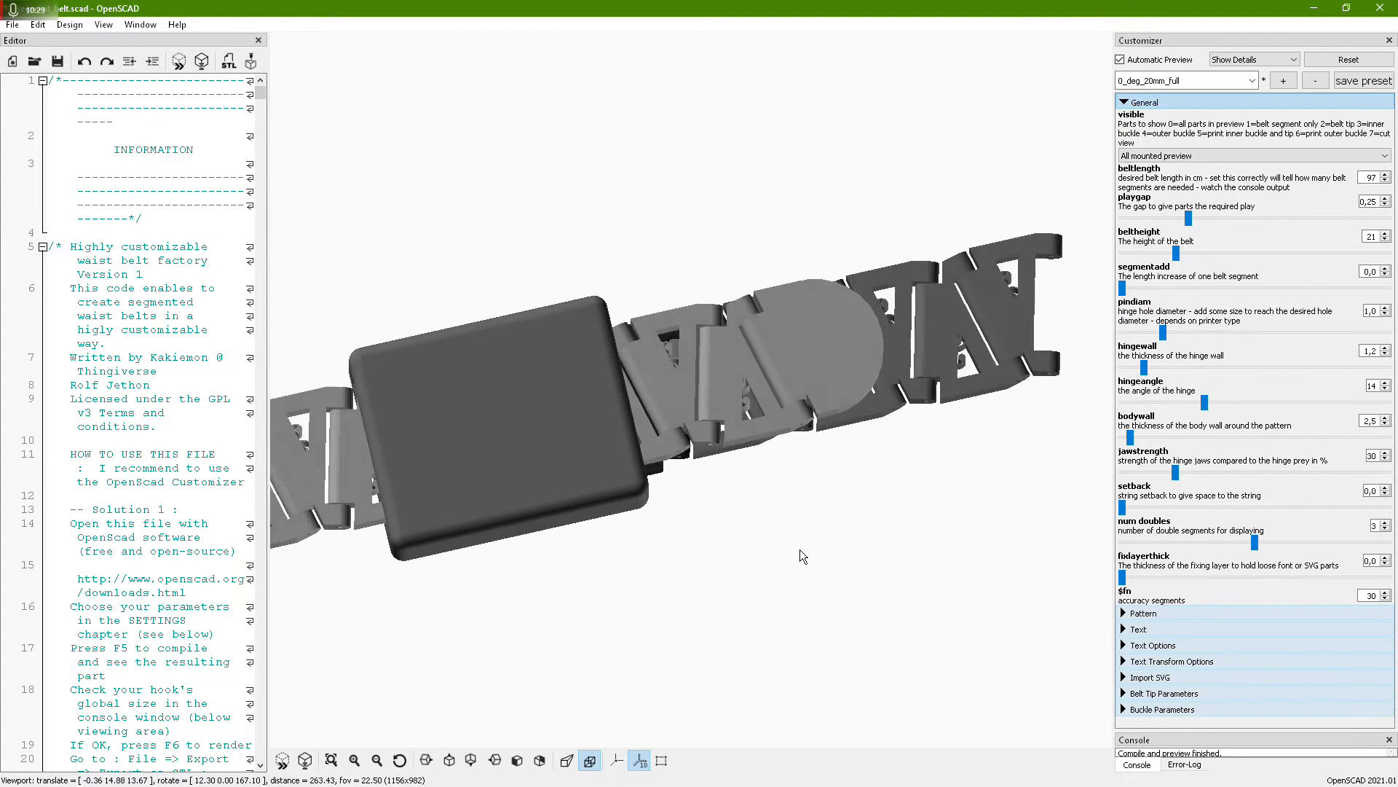
left_click_drag(789, 558, 883, 513)
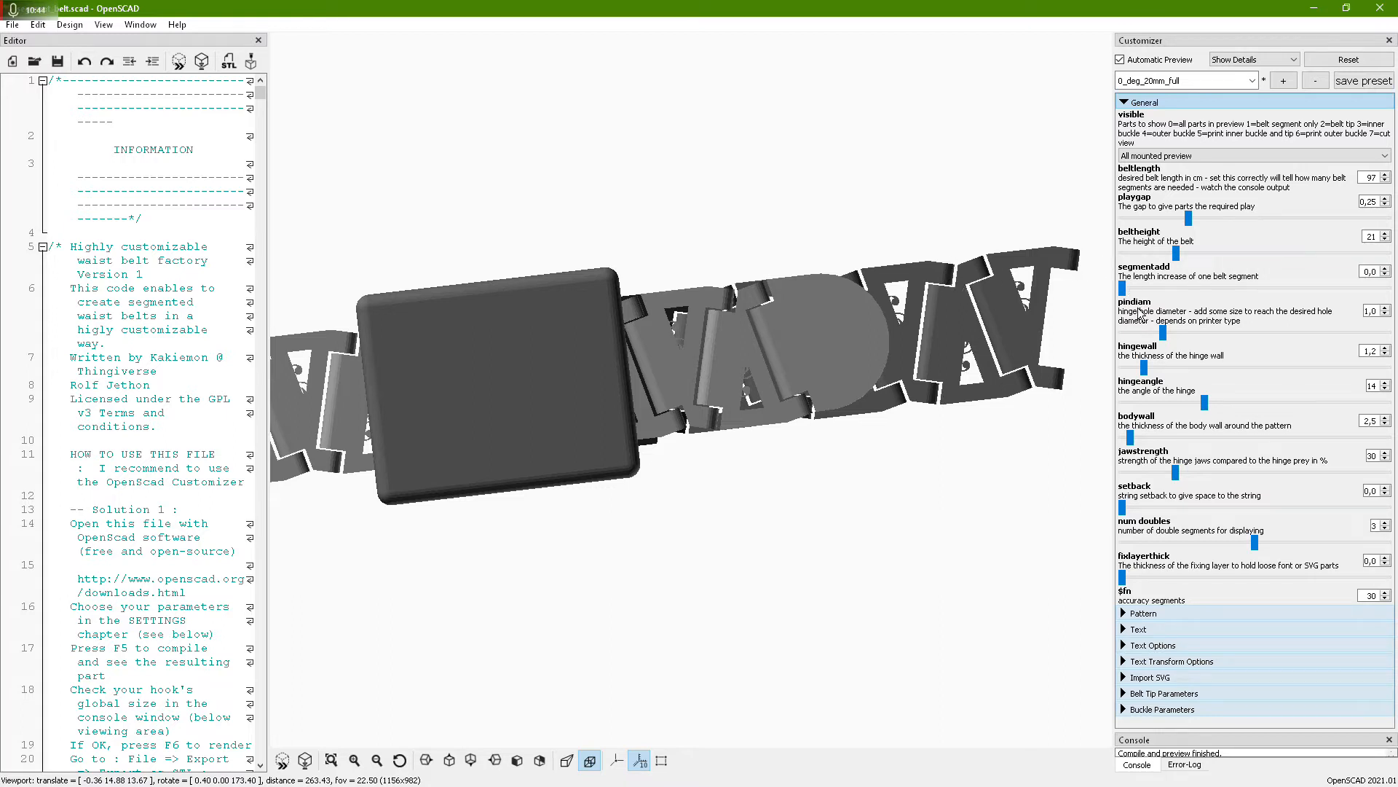
Set segmentadd to 11,7 and inspect the longer angled segments from the front and the lower edge
left_click(1167, 295)
mouse_move(1168, 294)
left_mouse_down()
mouse_move(1217, 294)
mouse_move(1130, 294)
mouse_move(1187, 295)
left_mouse_up()
scroll(1031, 336, "down", 6)
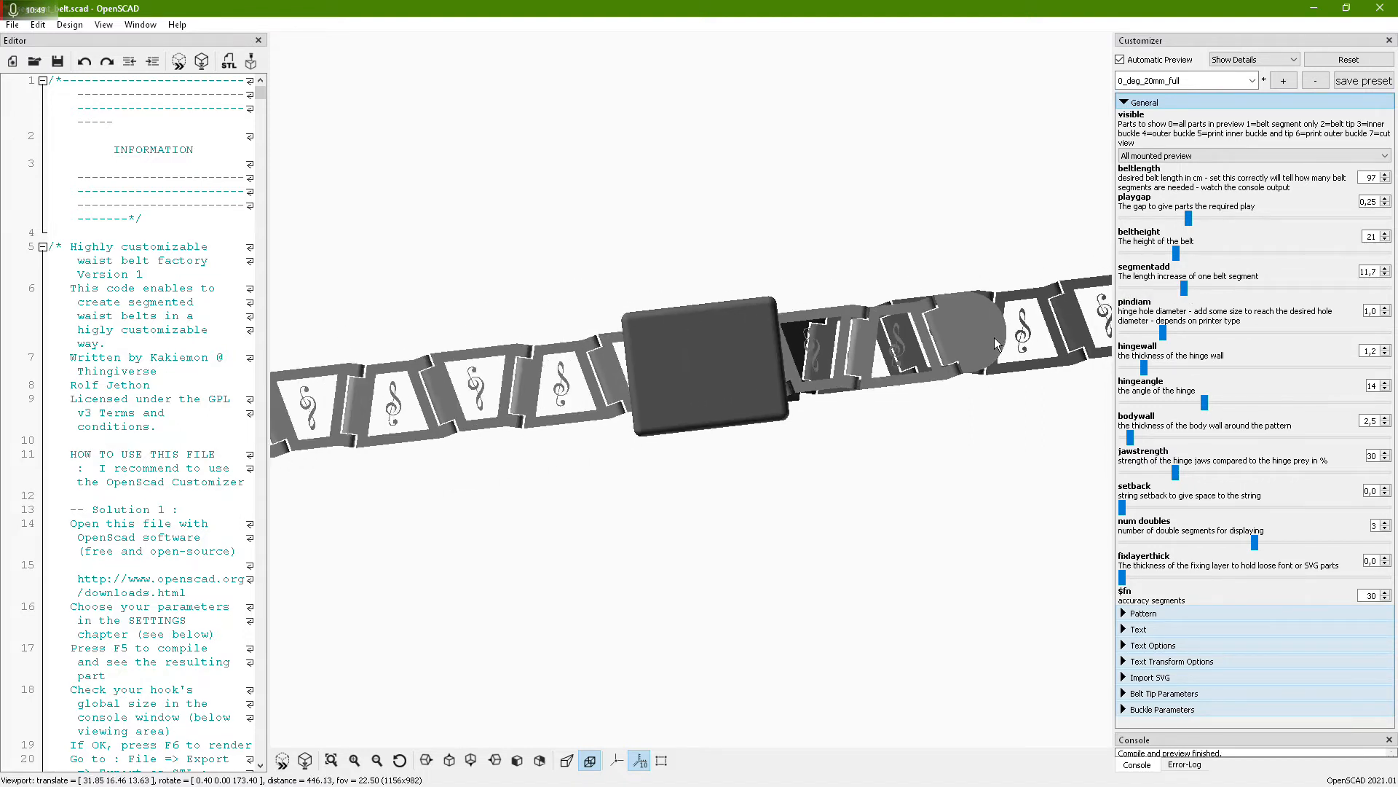
left_click_drag(710, 471, 679, 435)
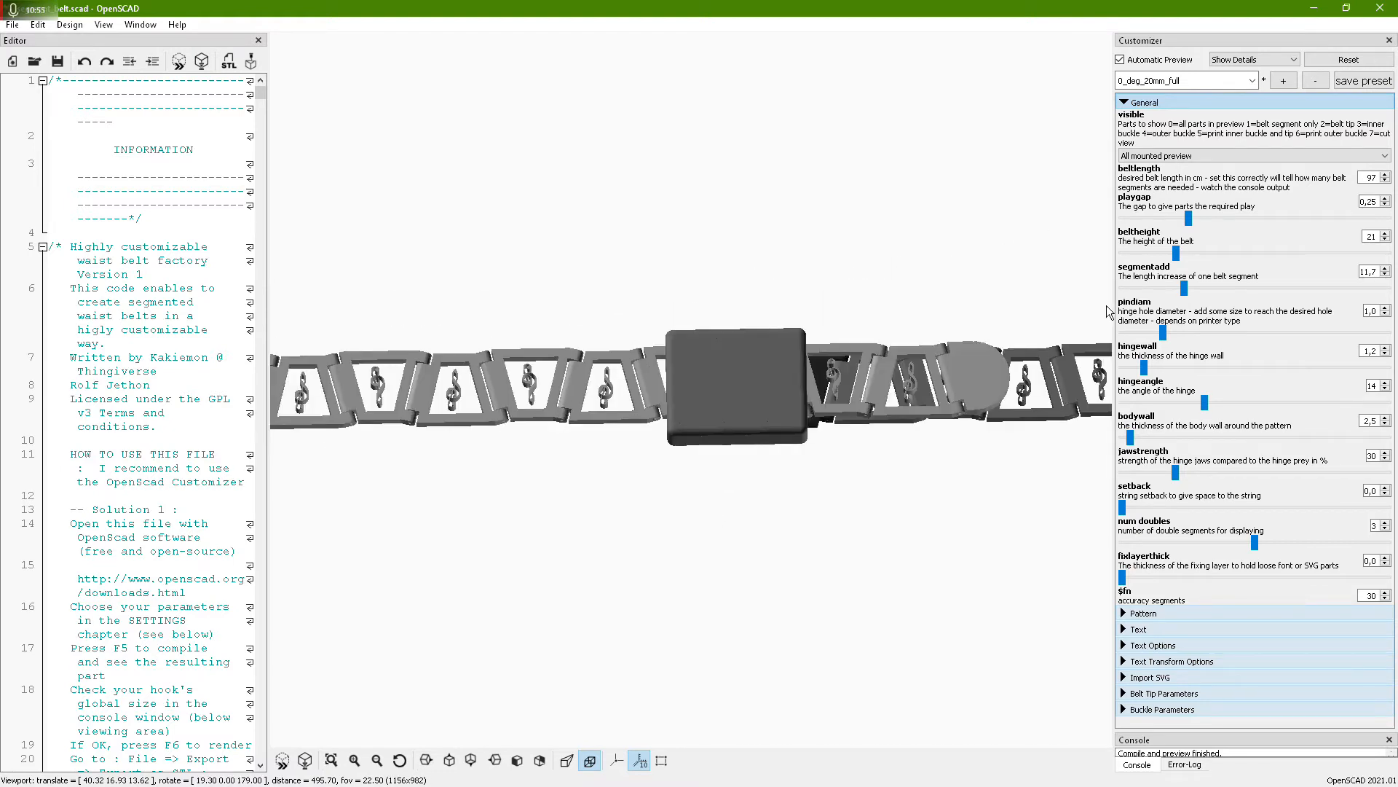
left_click_drag(1005, 299, 923, 375)
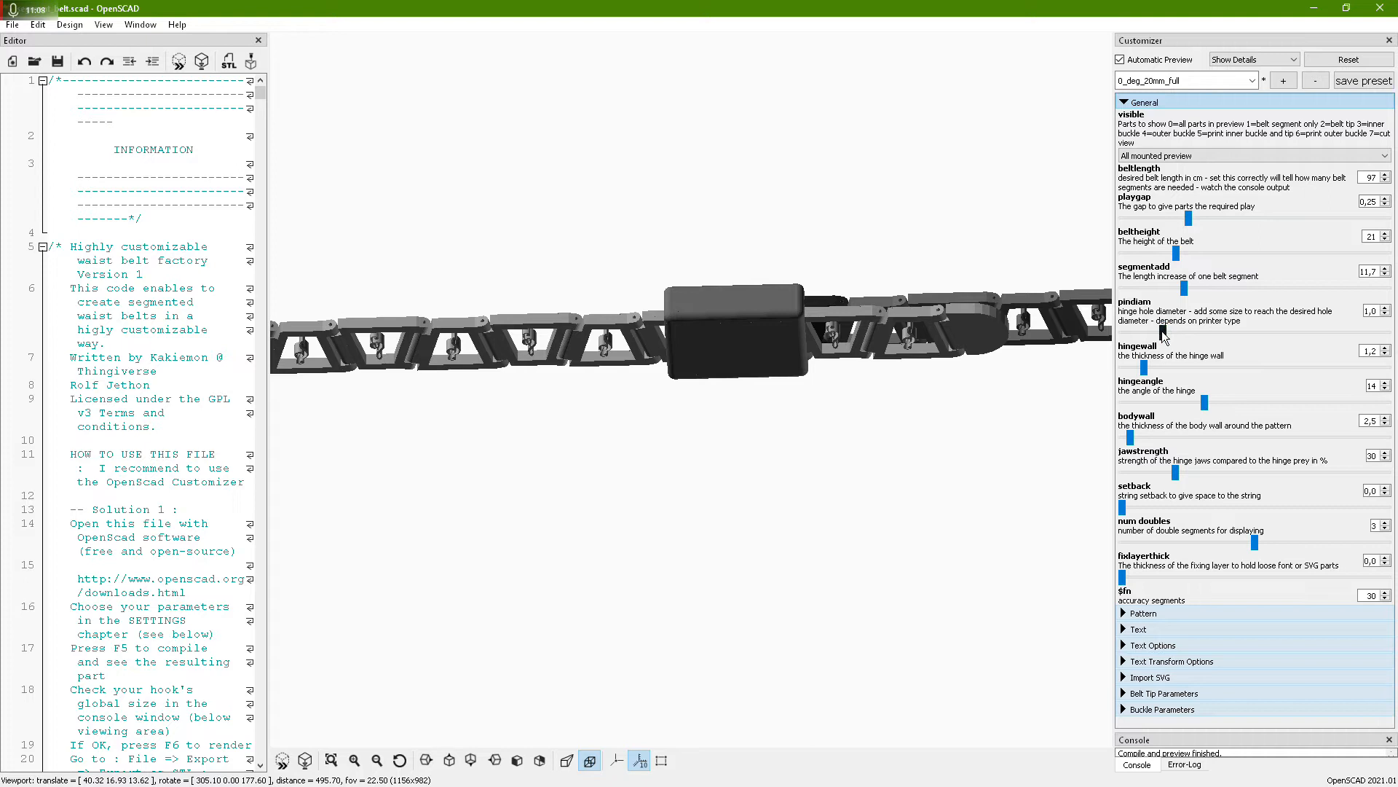
Enlarge the hinges by setting pindiam to 3,7 and hingewall to 6,6
left_click_drag(1164, 333, 1166, 334)
left_click_drag(1280, 331, 1283, 333)
mouse_move(951, 387)
left_mouse_down()
mouse_move(958, 438)
mouse_move(935, 438)
mouse_move(938, 410)
mouse_move(958, 405)
mouse_move(946, 405)
left_mouse_up()
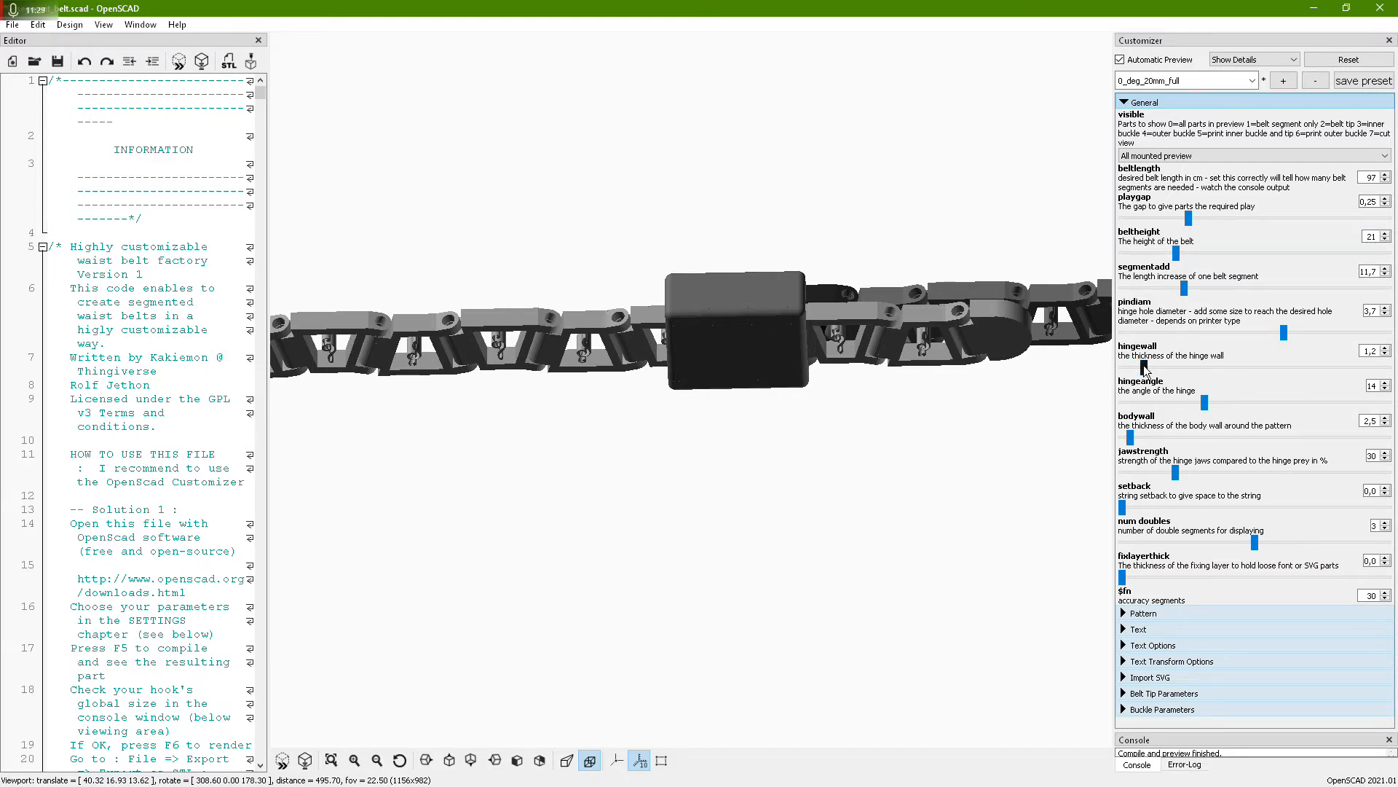
left_click_drag(1144, 368, 1297, 370)
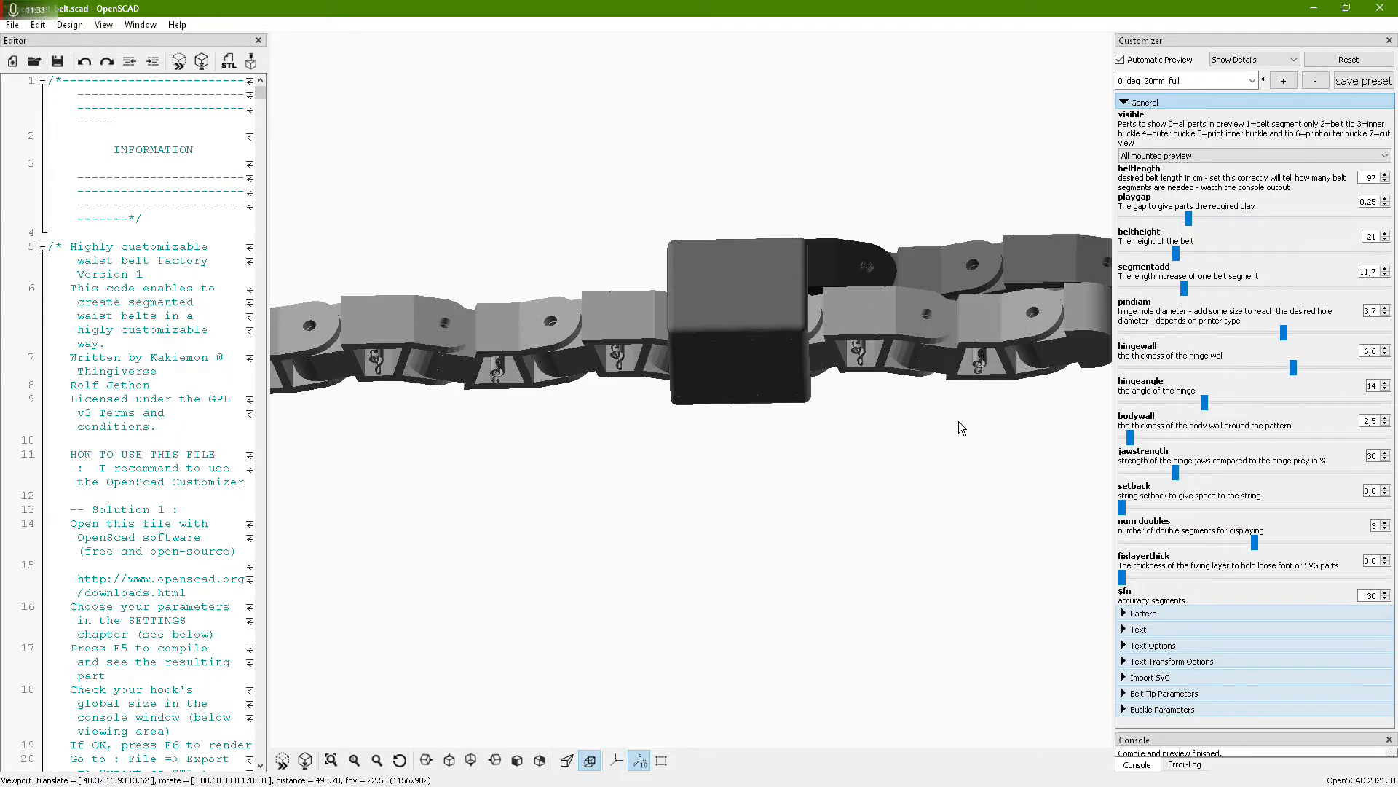
Inspect the enlarged hinges, and try bodywall at 14,1 and 1,3 to compare the pattern openings
left_click_drag(905, 407, 1288, 334)
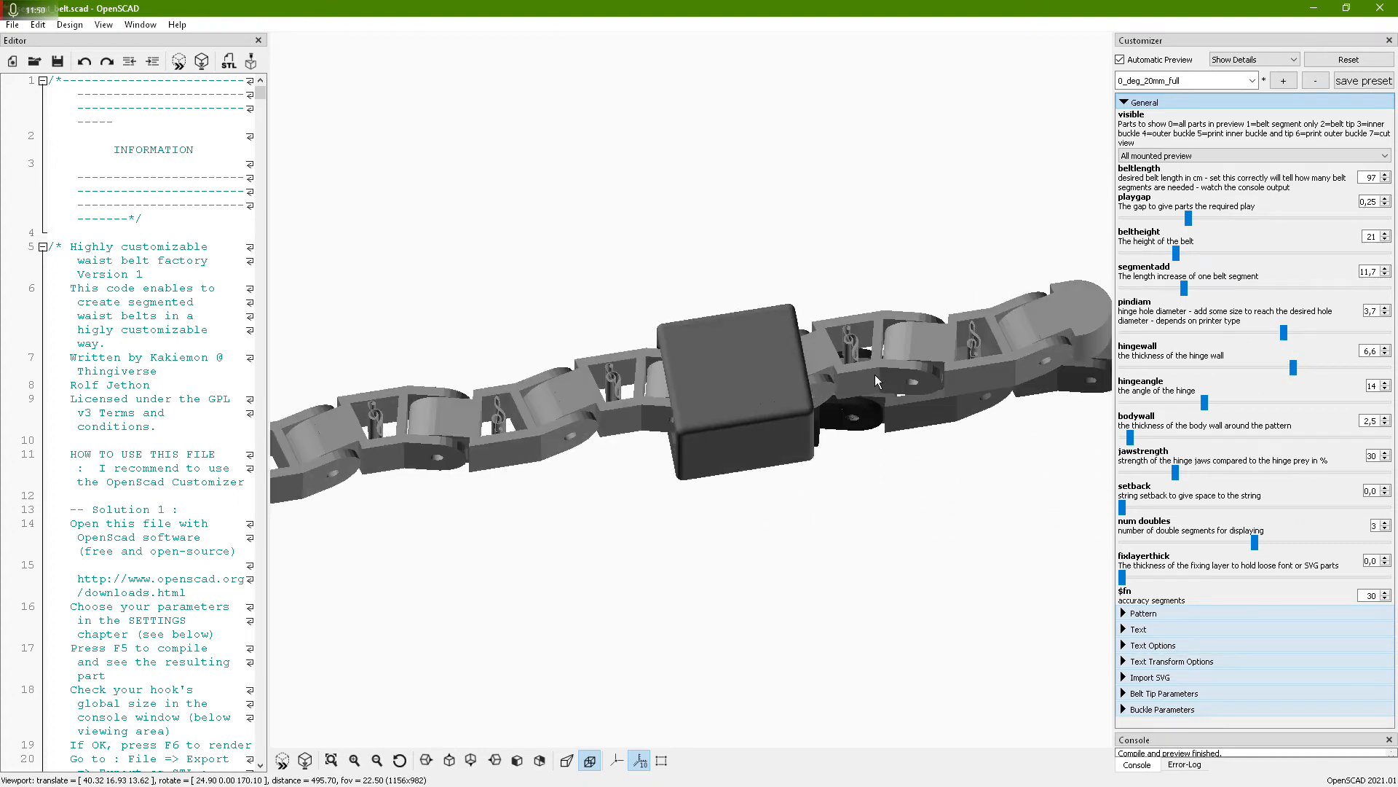
scroll(893, 364, "down", 4)
left_click_drag(896, 322, 703, 310)
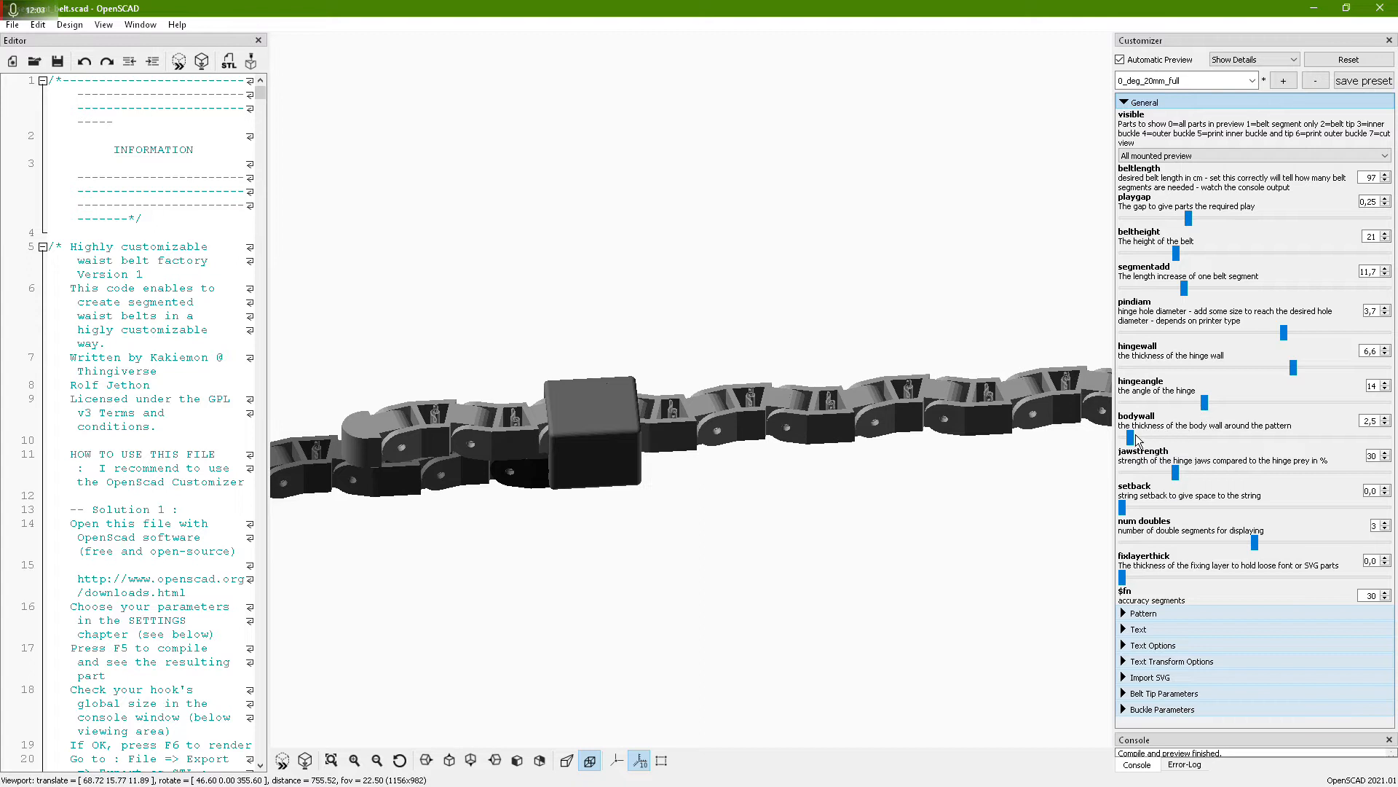
left_click_drag(983, 461, 985, 501)
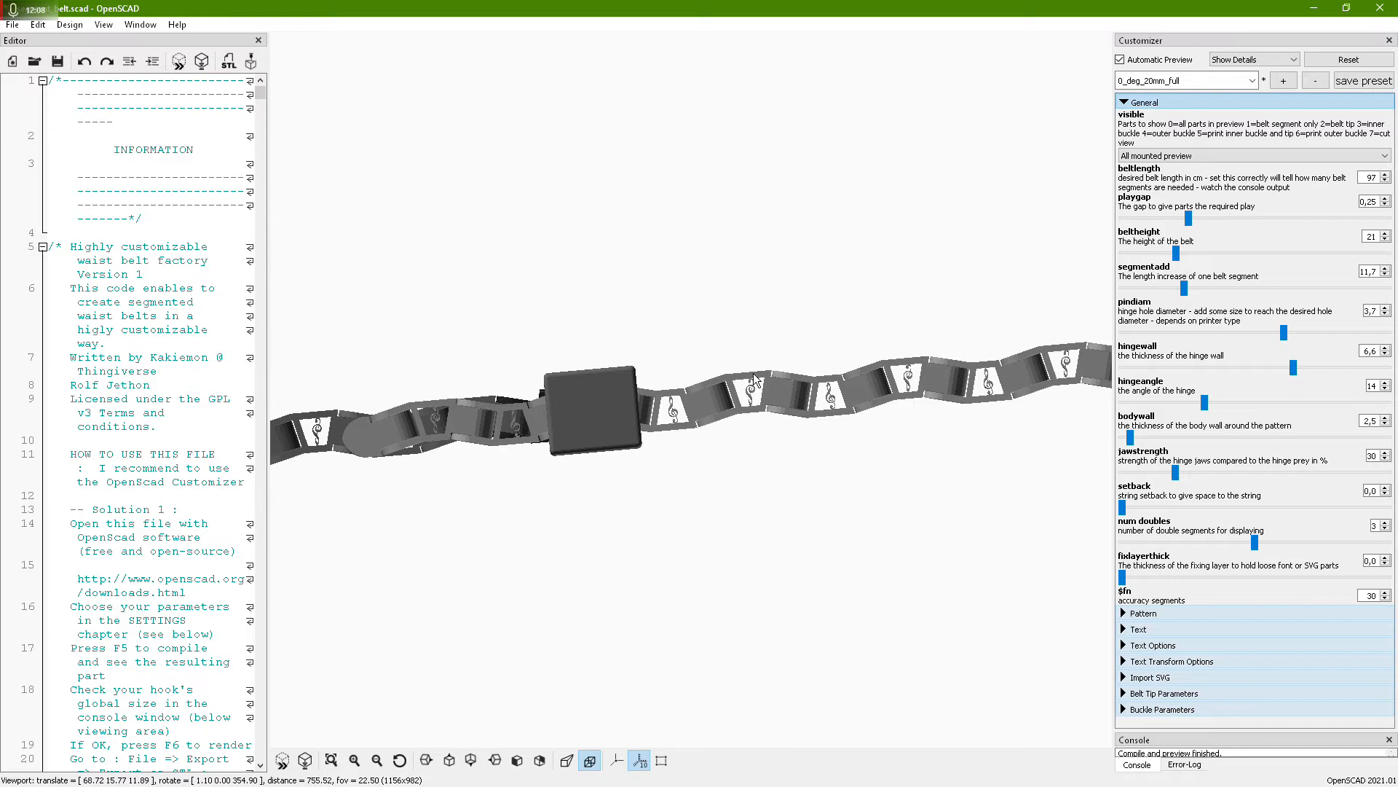
left_click_drag(1138, 439, 1200, 439)
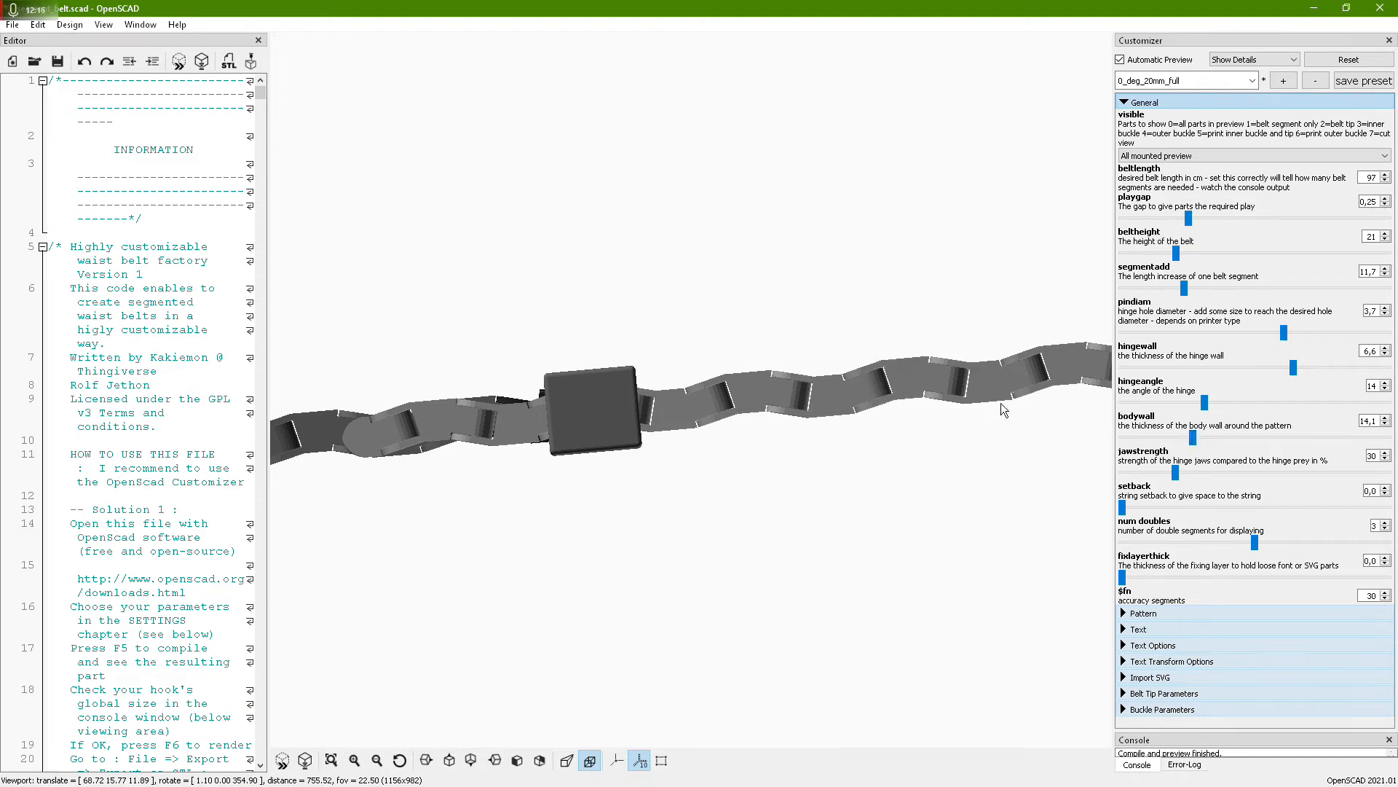
left_click_drag(1195, 440, 1125, 448)
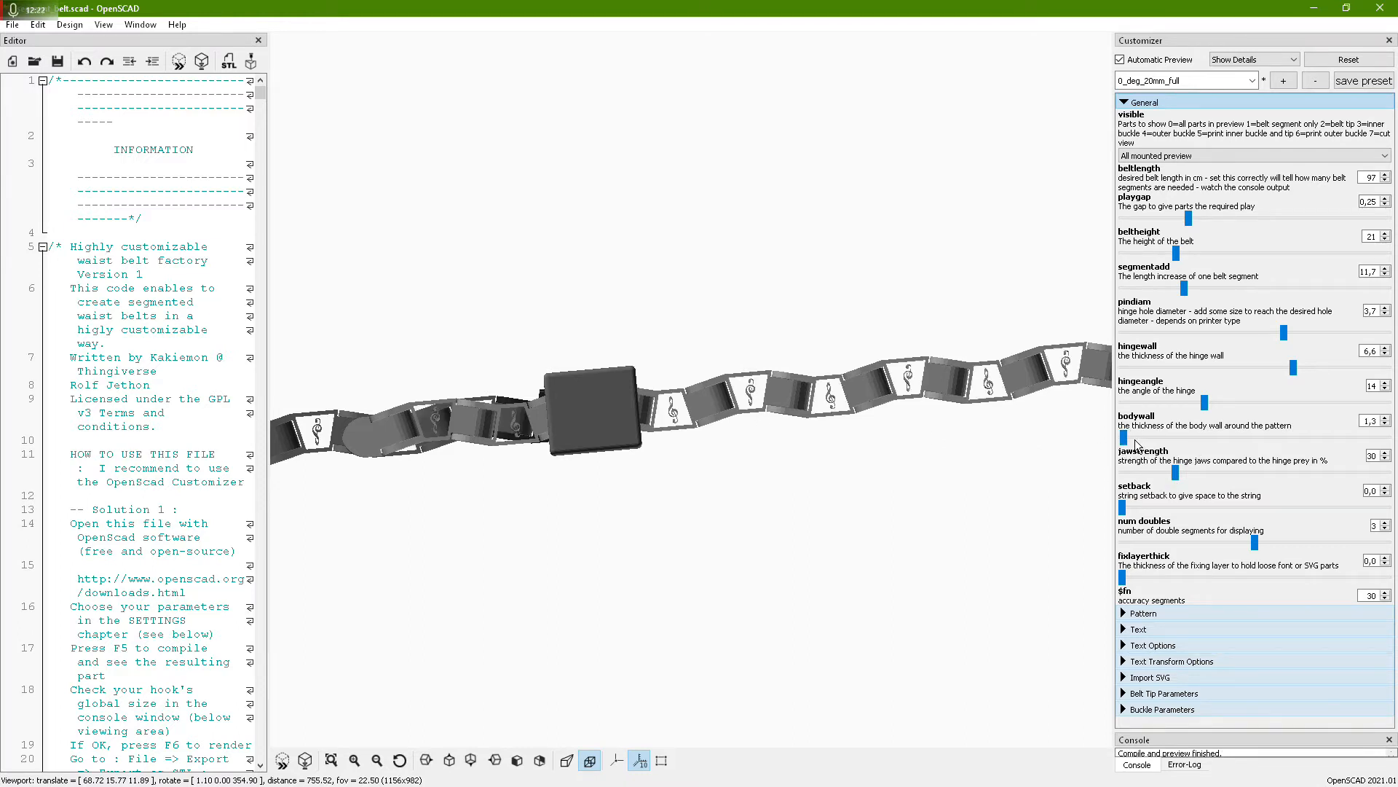
left_click_drag(1126, 441, 1109, 442)
Set the bodywall to 5,7 and inspect the wall around the pattern on the segments beside the buckle
left_click_drag(773, 443, 975, 417)
scroll(763, 393, "up", 8)
left_click_drag(1125, 437, 1148, 437)
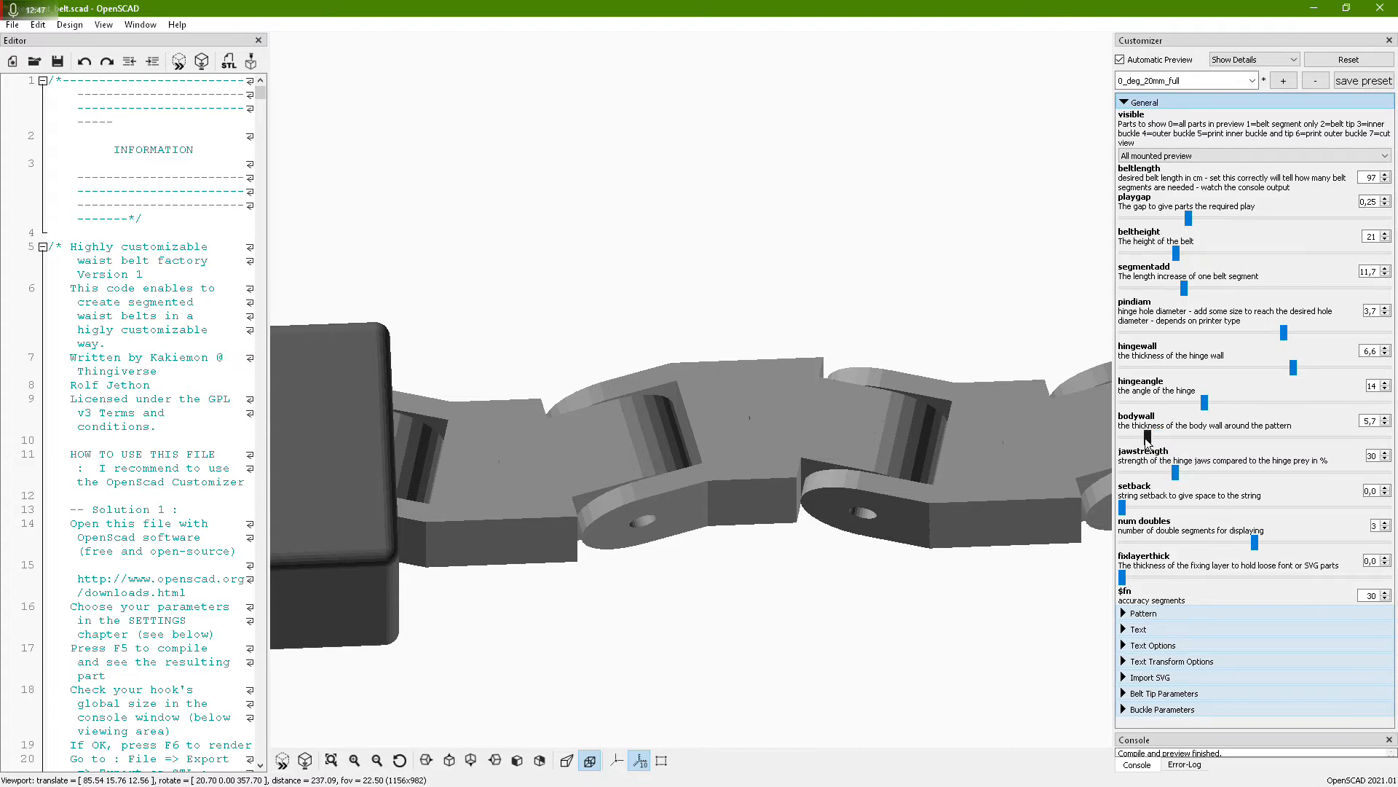
left_click_drag(918, 469, 820, 628)
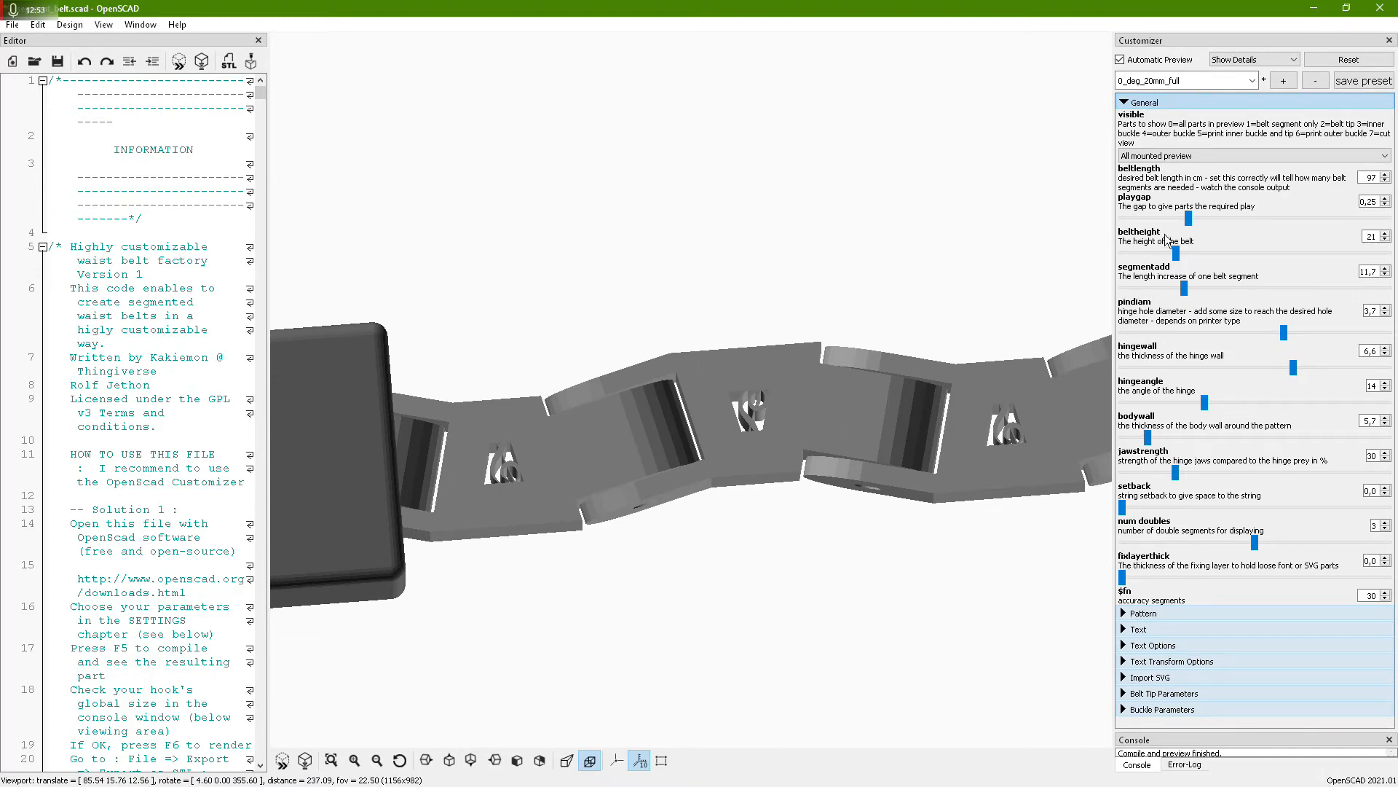
Set the beltheight to 39 and inspect the taller segments up close and along the mounted belt
left_click_drag(1177, 253, 1226, 260)
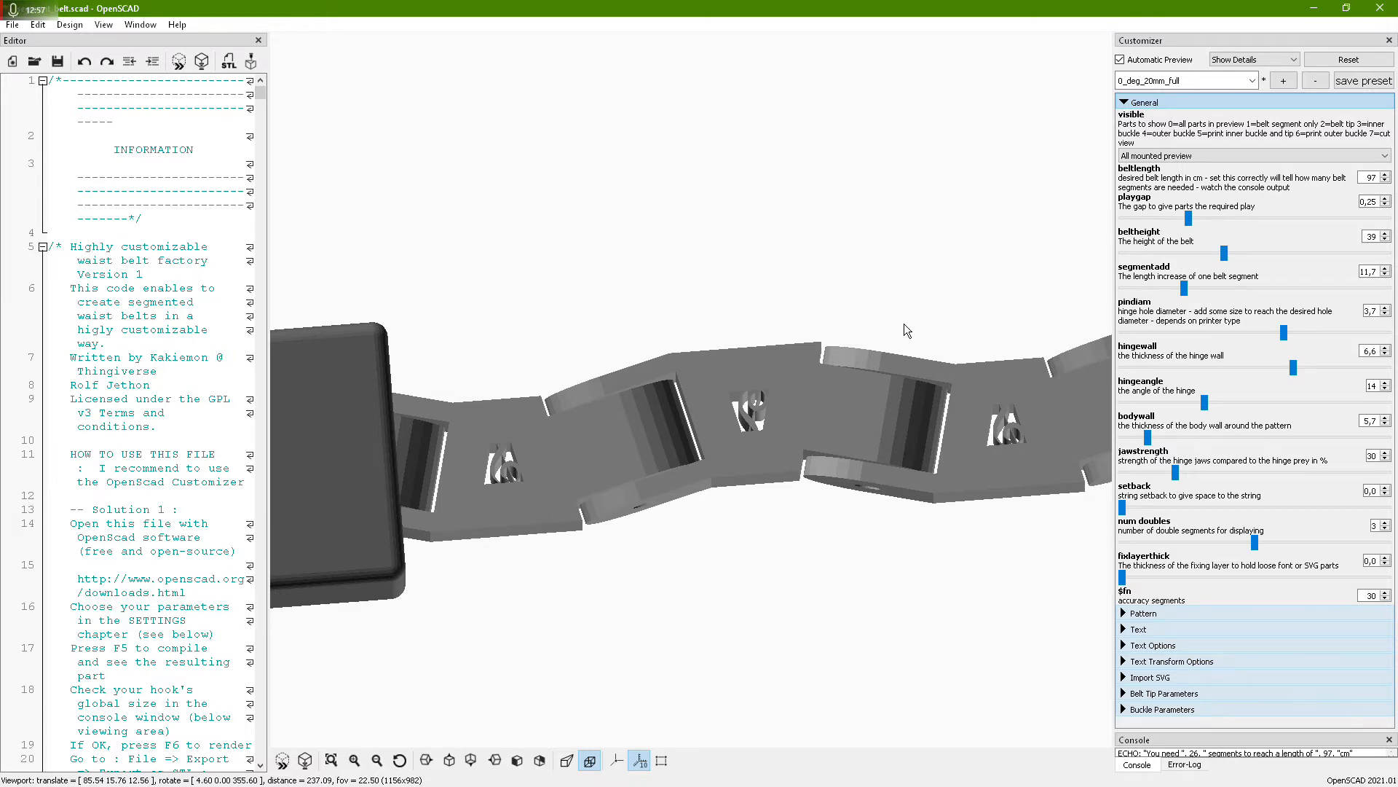
left_click_drag(843, 341, 716, 466)
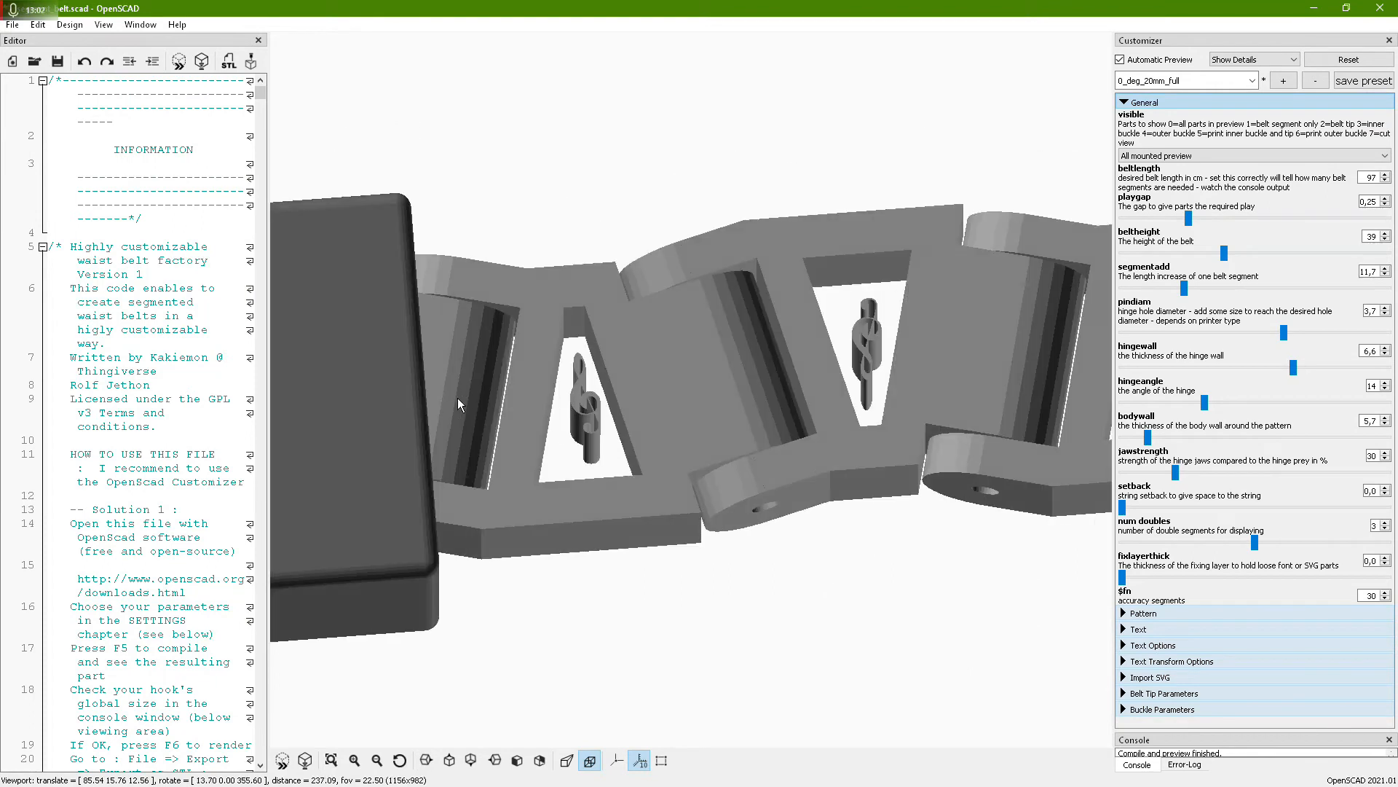
left_click_drag(457, 398, 449, 365)
scroll(449, 365, "down", 10)
mouse_move(486, 469)
left_mouse_down()
mouse_move(480, 492)
mouse_move(506, 481)
left_mouse_up()
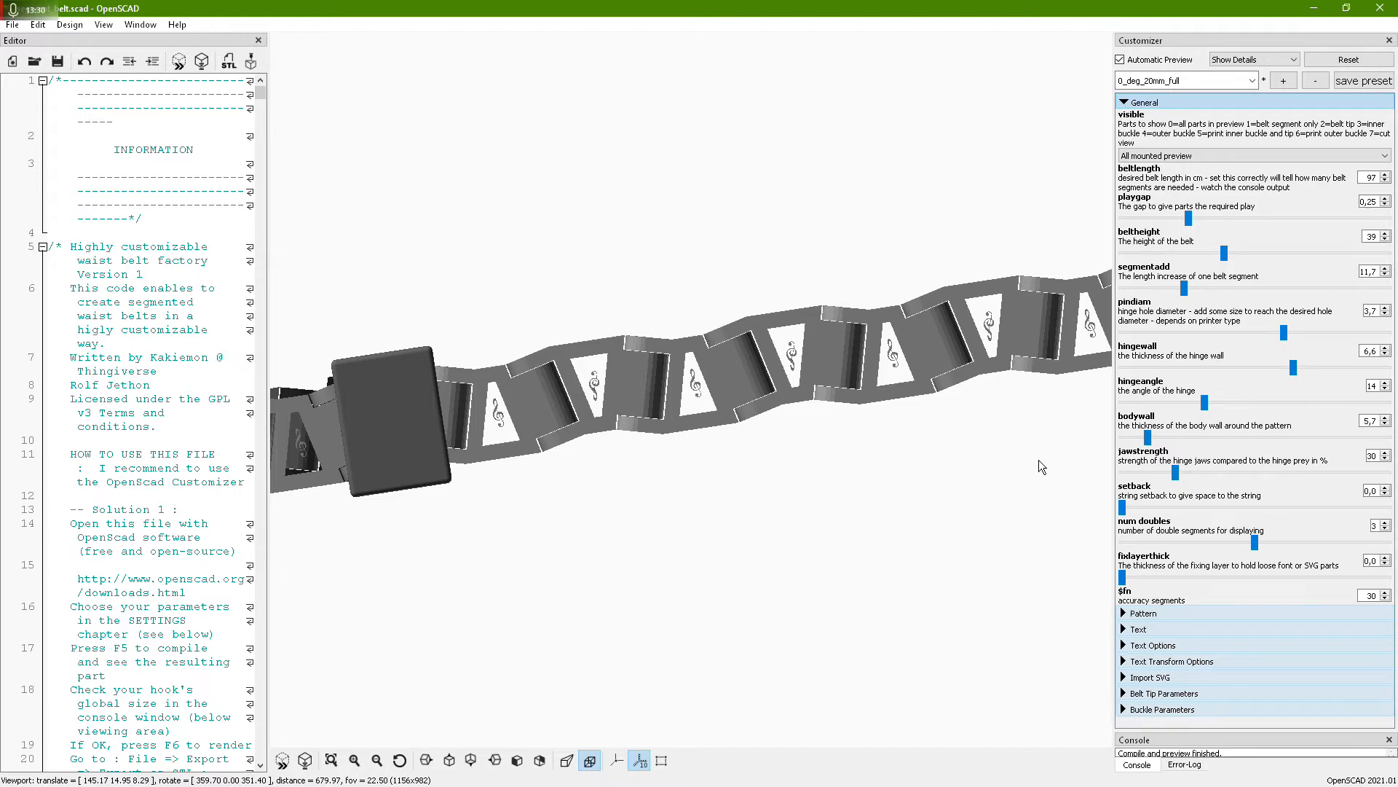
Try jawstrength values of 42 and 70 and compare the width of the hinge jaws
left_click_drag(1173, 473, 1240, 473)
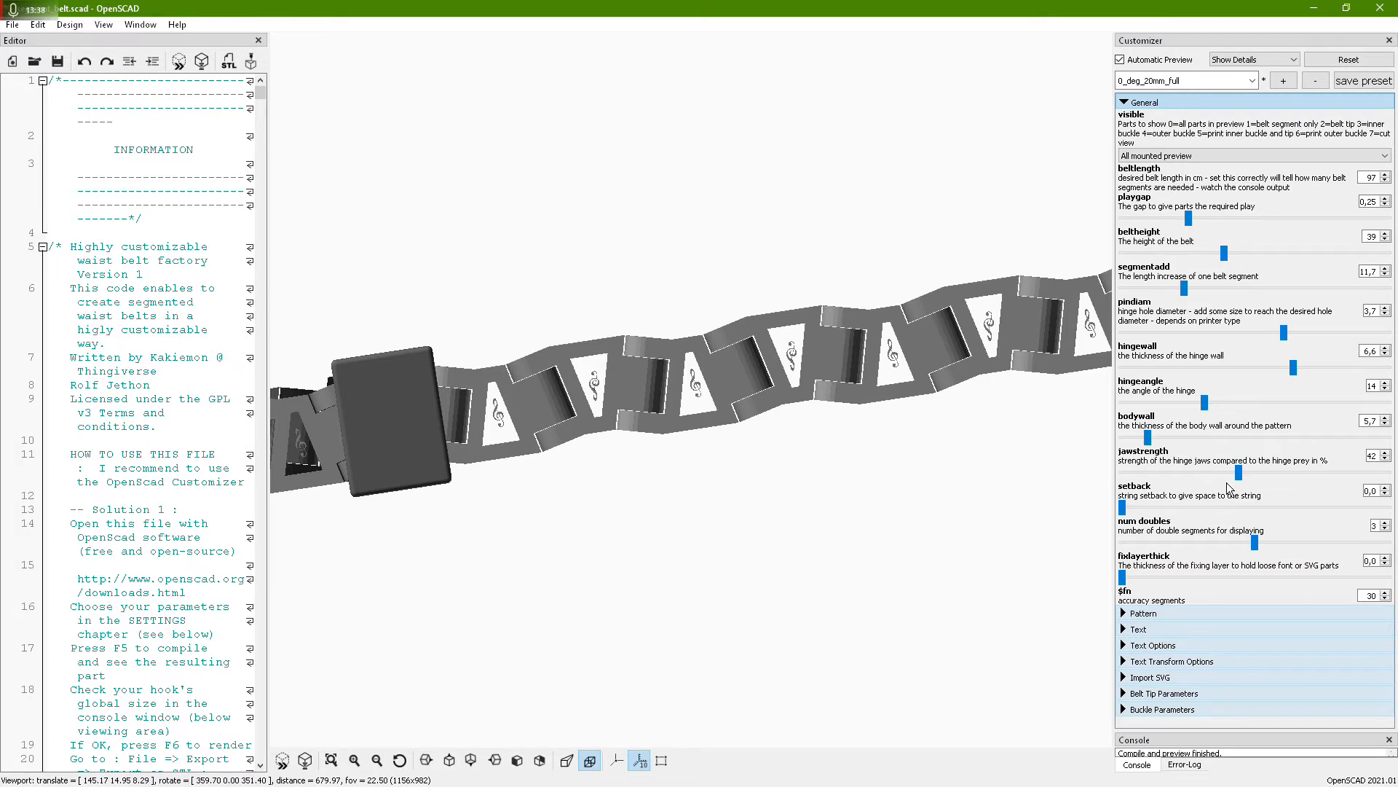
left_click_drag(1239, 472, 1388, 472)
left_click_drag(801, 396, 815, 483)
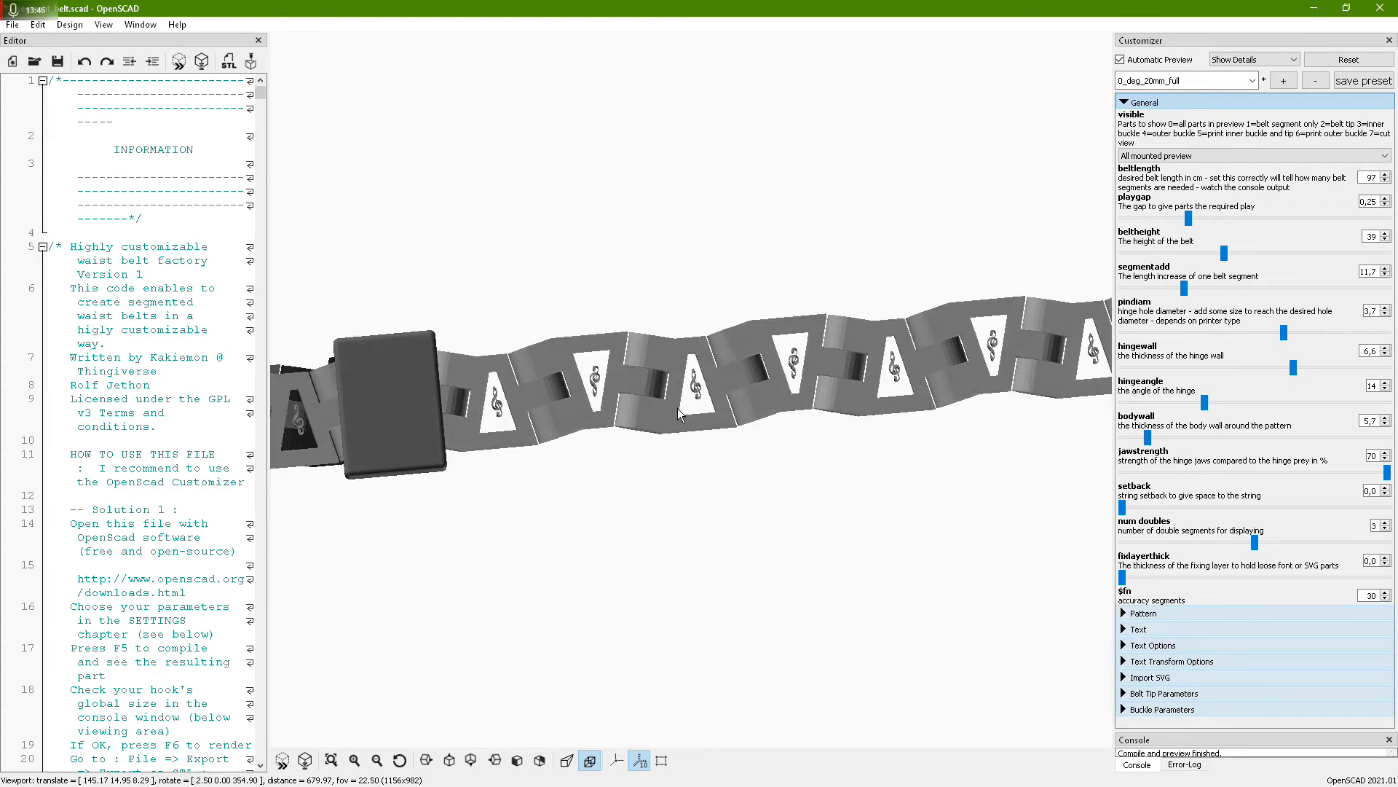
Set the jawstrength to 46 and inspect the hinge jaws from the front and the edge
left_click_drag(1388, 472, 1259, 472)
left_click_drag(981, 453, 926, 489)
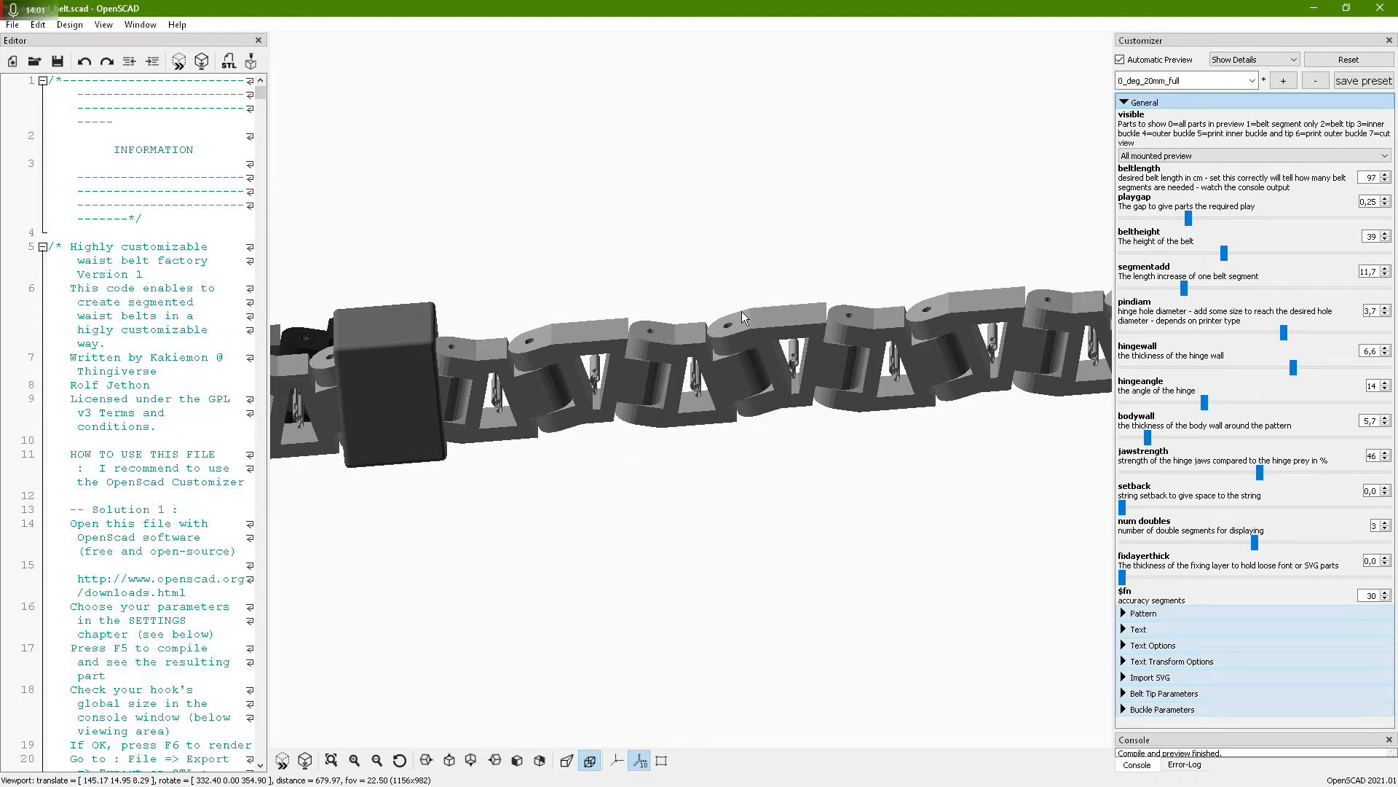
left_click_drag(805, 369, 832, 479)
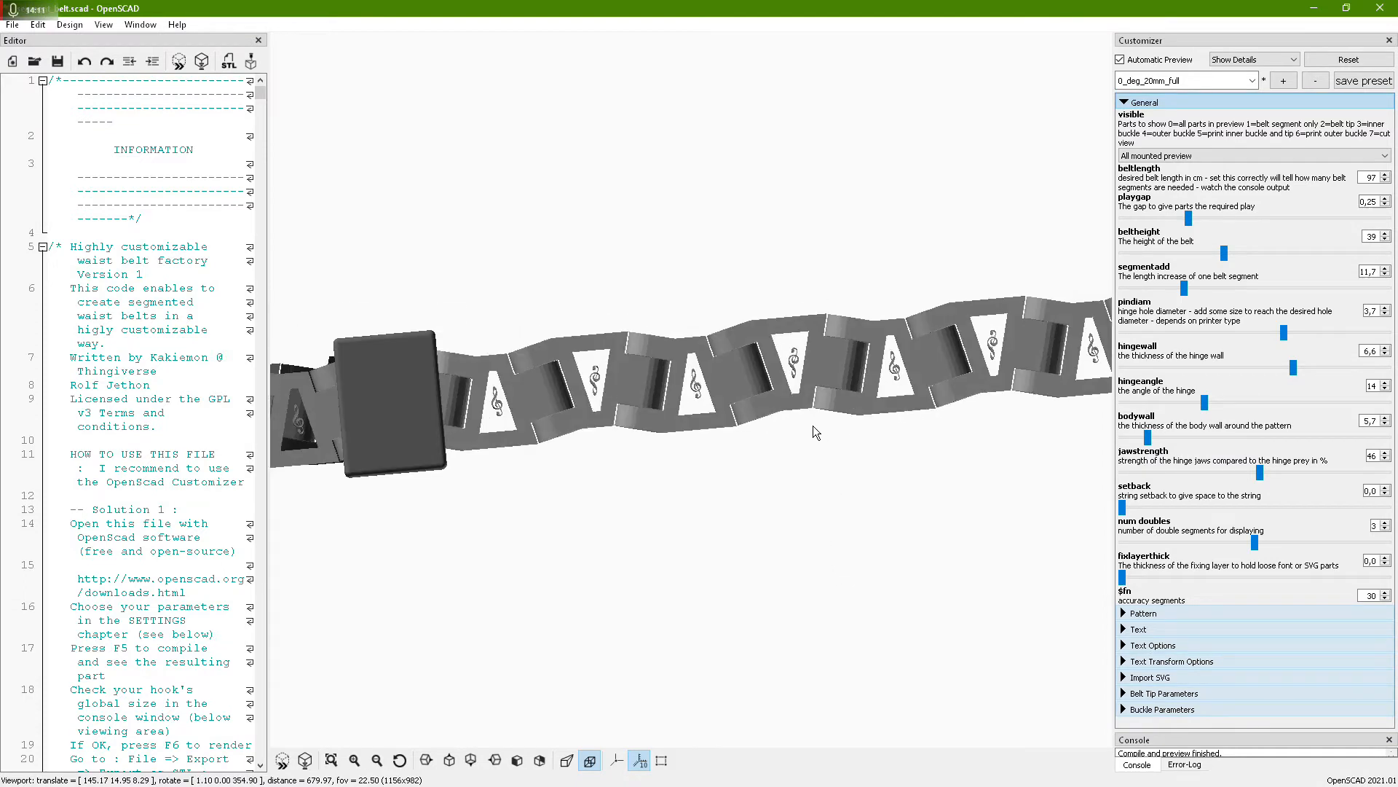
left_click_drag(880, 439, 861, 488)
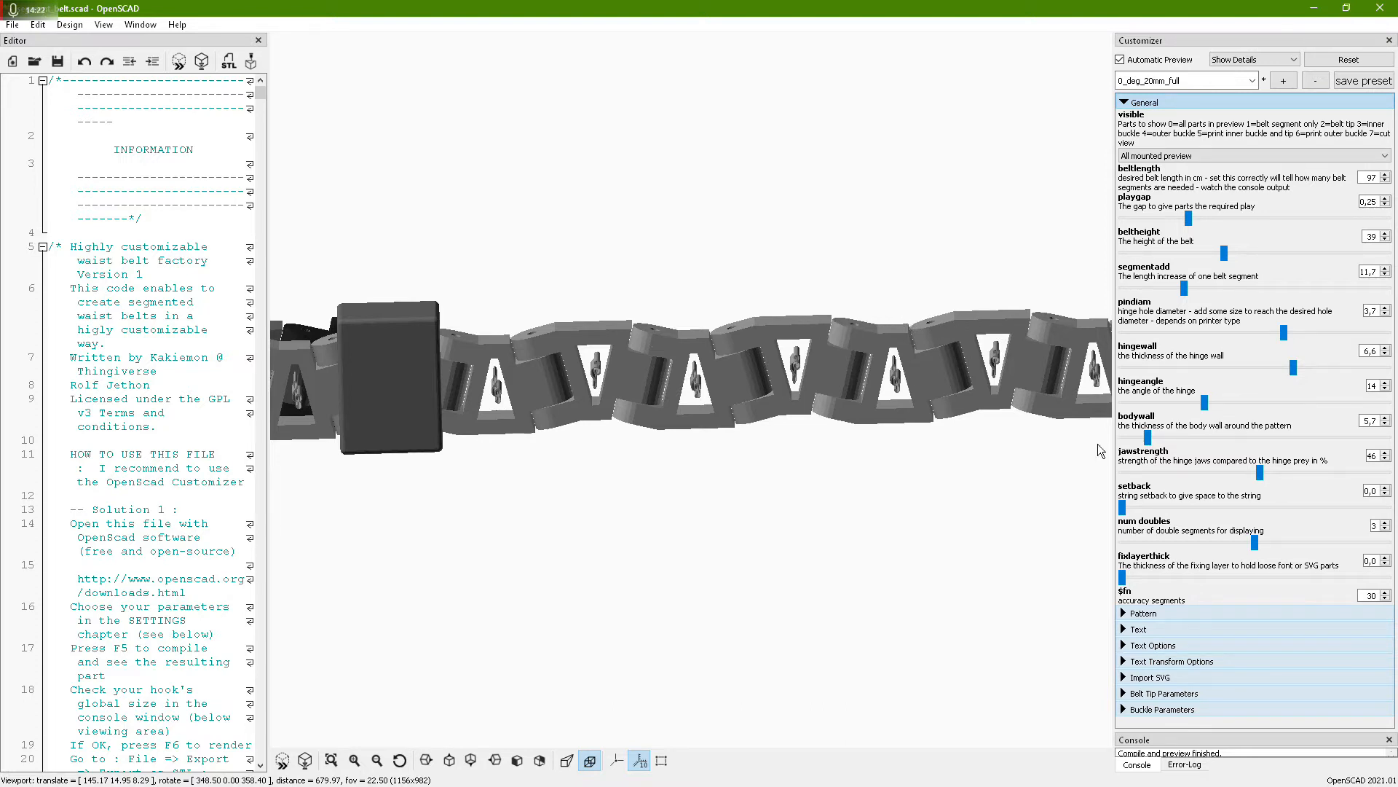
Set the setback to 5,0 and inspect the string clearance between the segments from several angles
left_click_drag(1122, 506, 1388, 500)
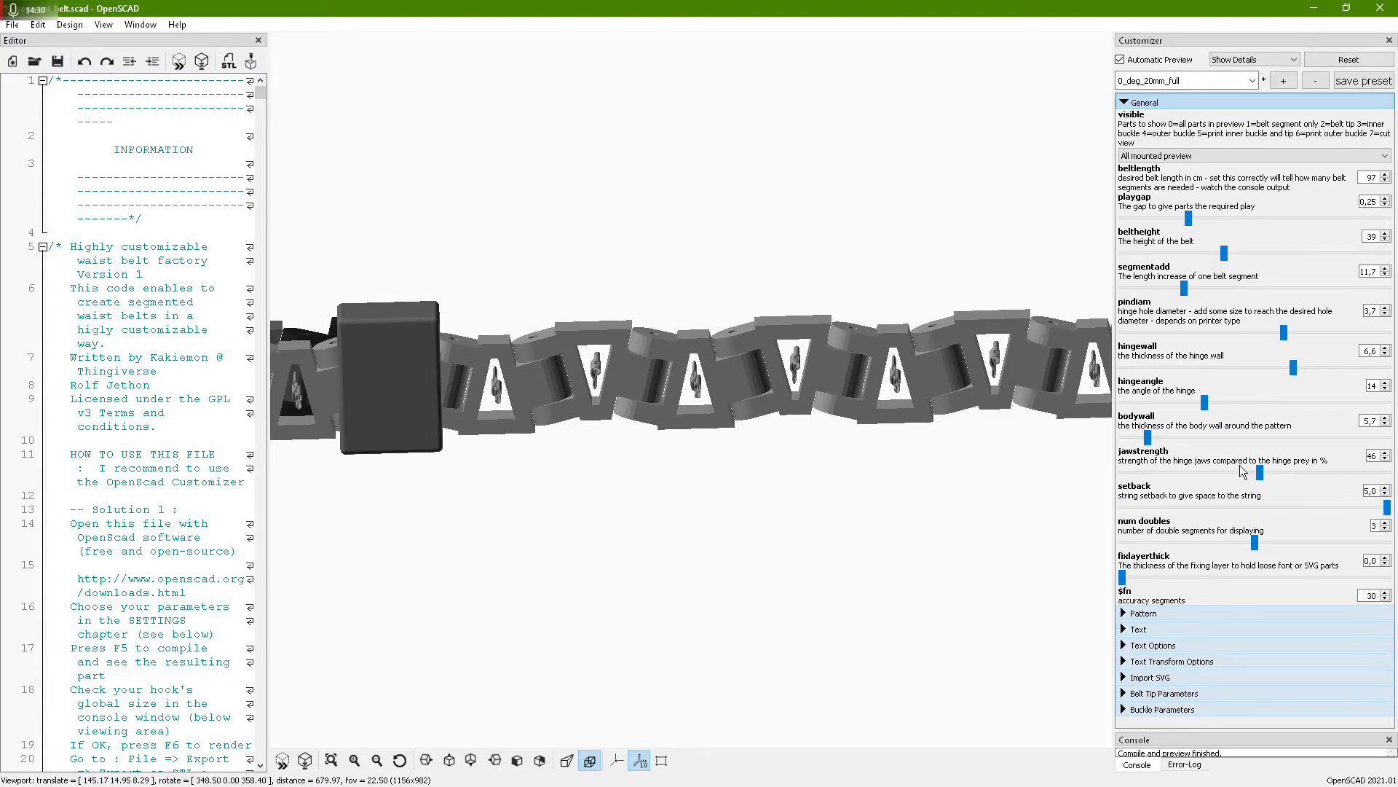
left_click_drag(926, 495, 928, 498)
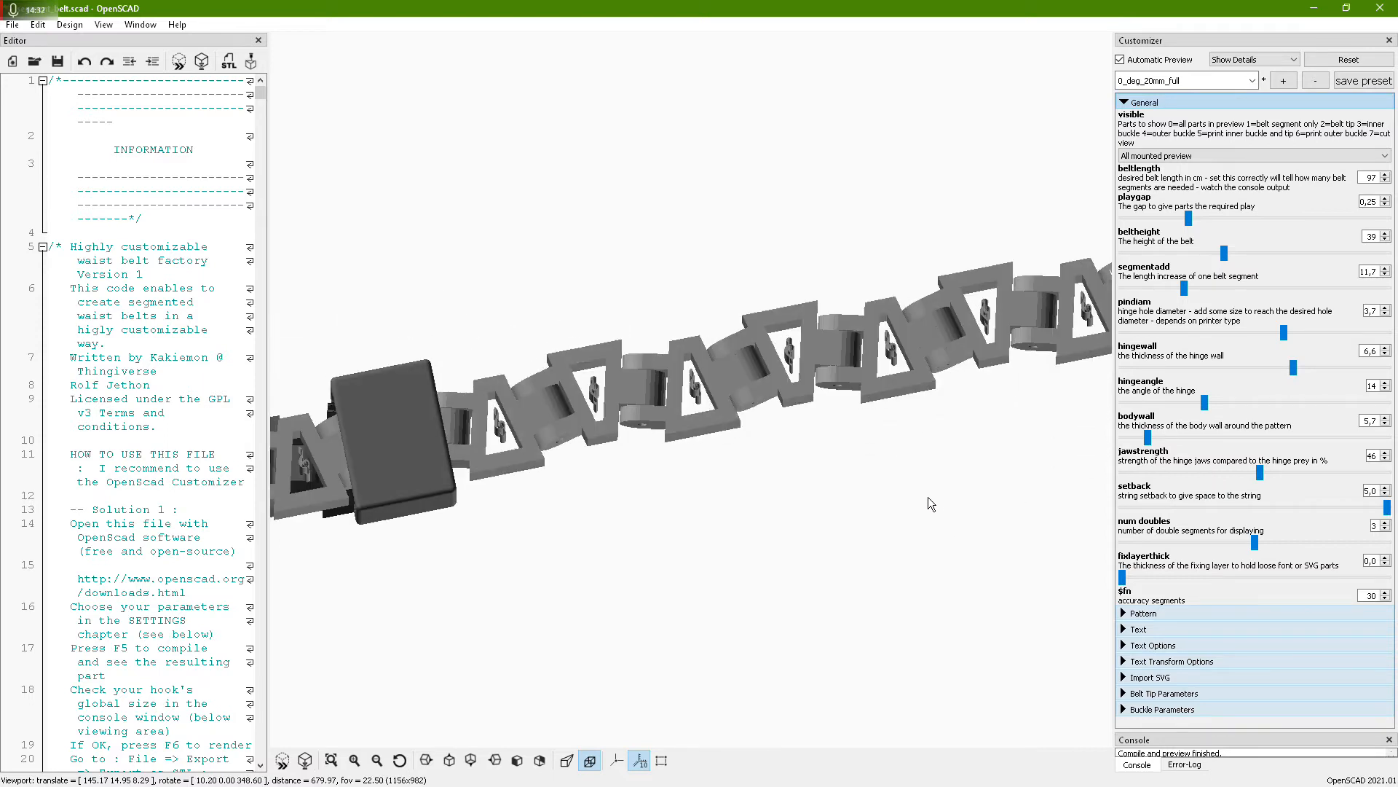
left_click_drag(906, 450, 1077, 500)
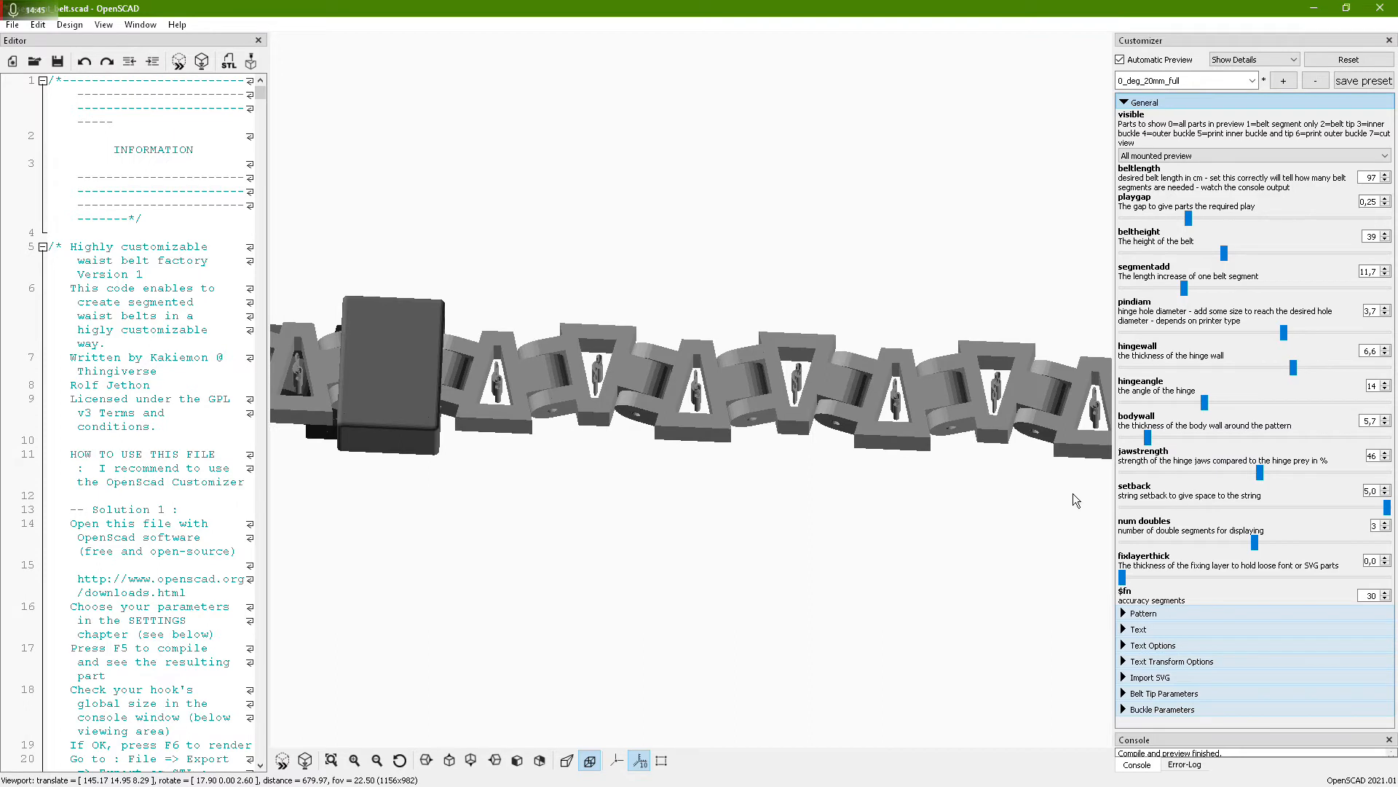
Try num doubles at 1 and view the shortened belt preview
scroll(796, 498, "down", 5)
left_click_drag(796, 496, 738, 611)
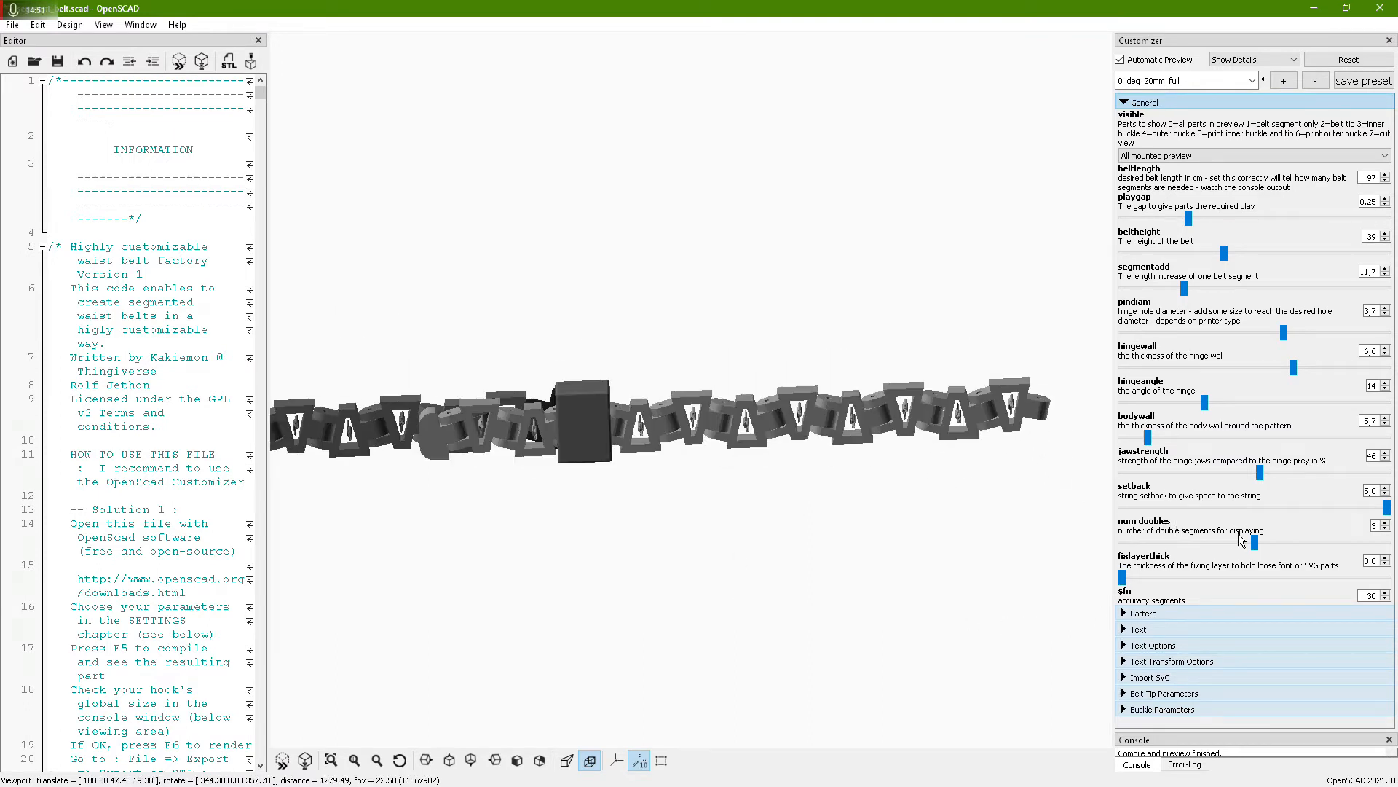
left_click_drag(1254, 545, 1121, 544)
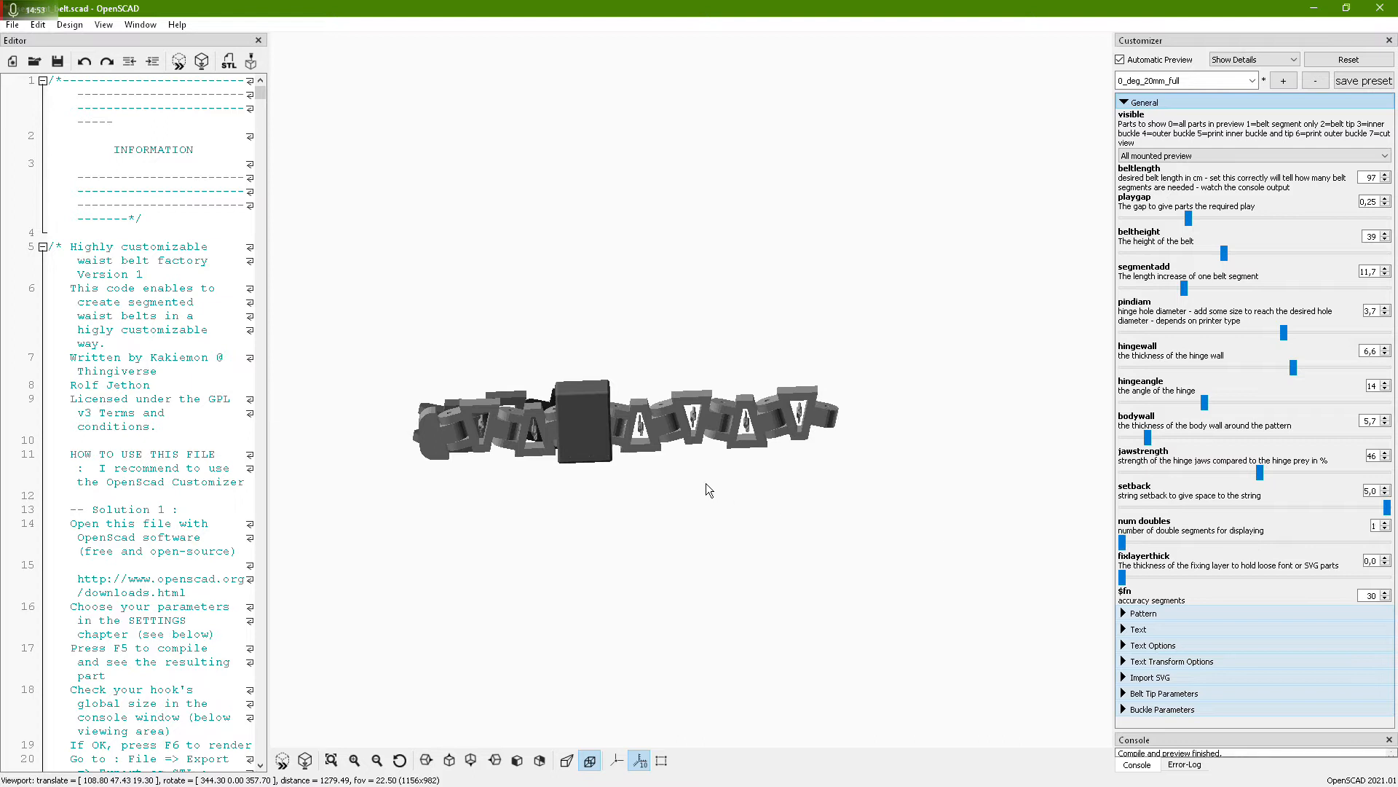
scroll(602, 526, "up", 3)
left_click_drag(589, 520, 577, 475)
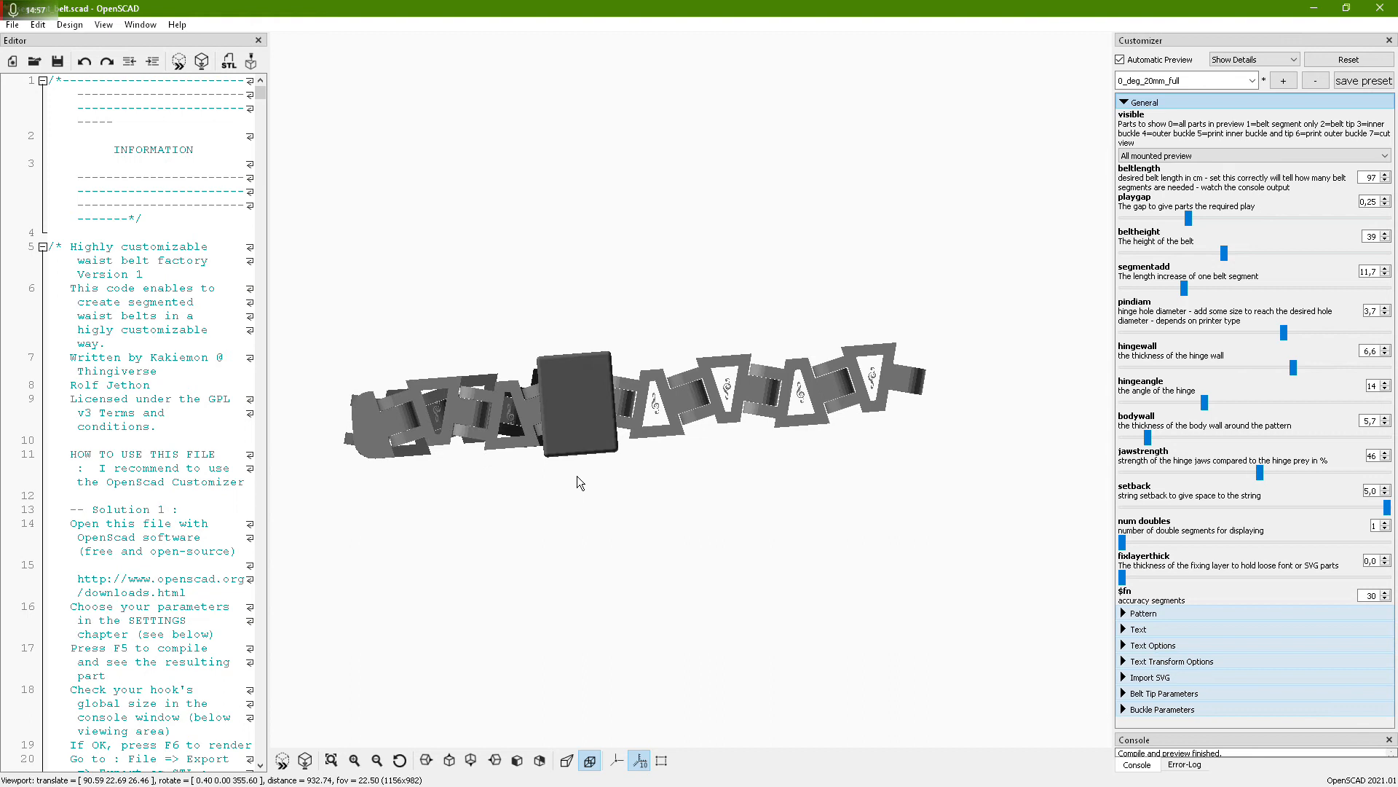
Set num doubles to 5 and look closely at the segments of the lengthened belt preview
left_click_drag(1123, 543, 1391, 544)
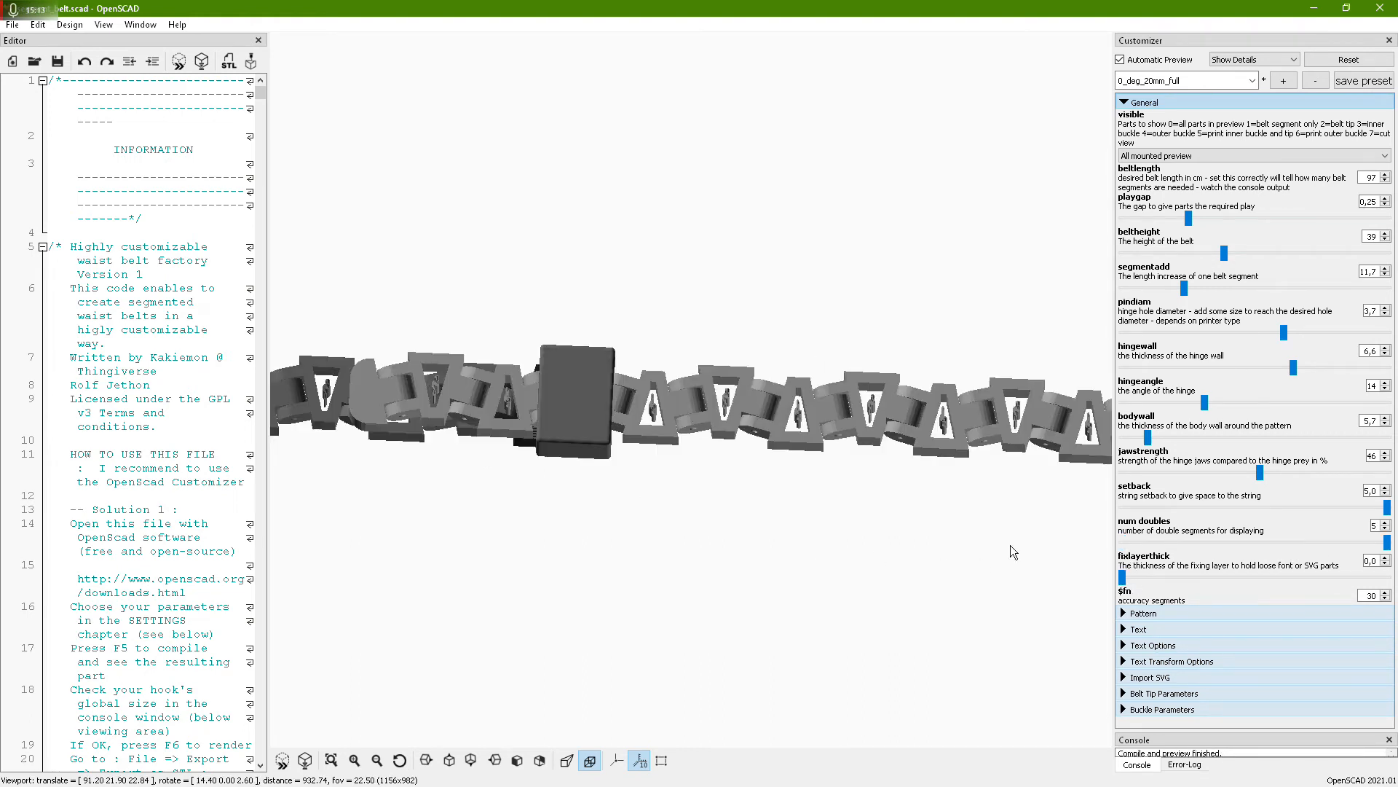
left_click_drag(1011, 545, 1012, 559)
scroll(1005, 410, "up", 5)
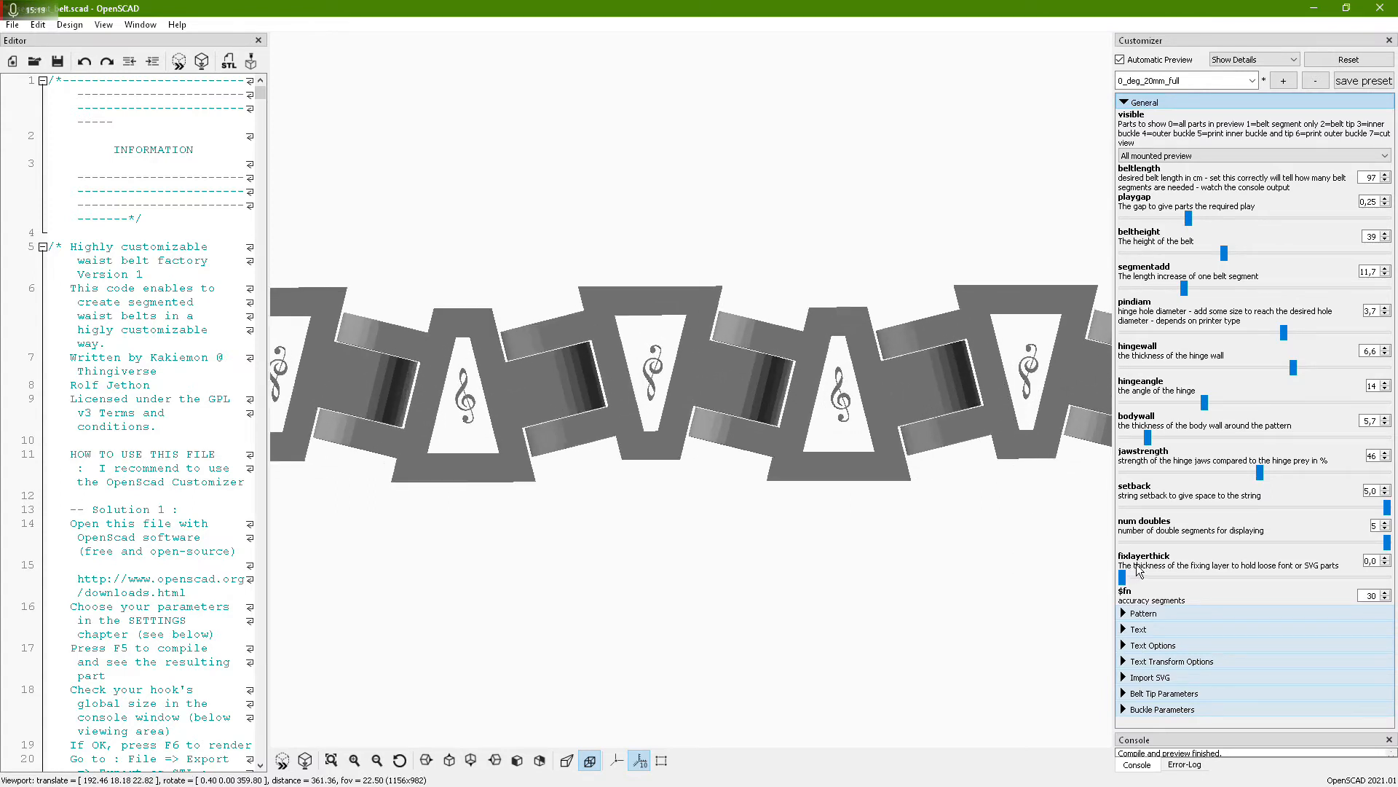
Set the fixlayerthick to 1,0 and inspect the treble-clef cut-outs from the front
left_click_drag(1071, 526, 995, 603)
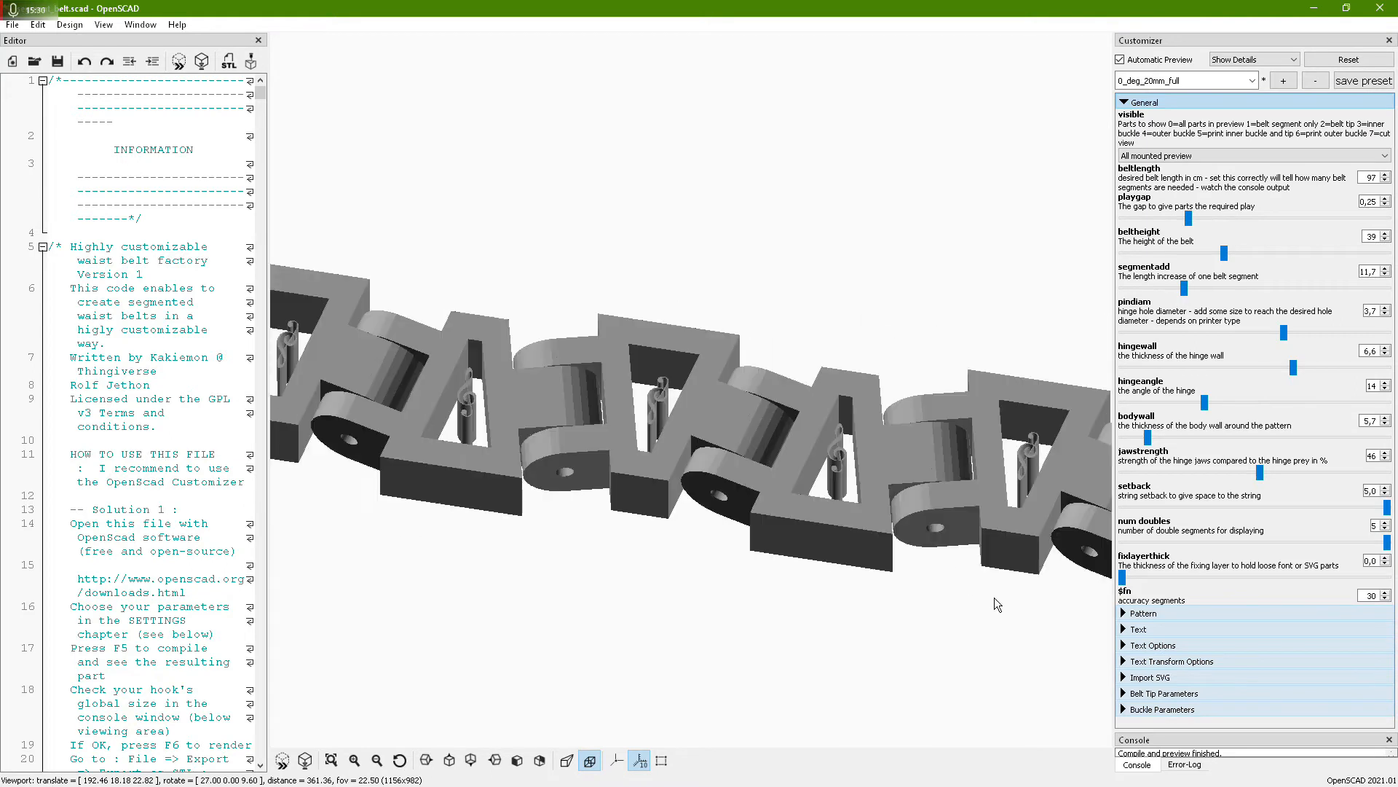
left_click_drag(1121, 577, 1175, 575)
left_click_drag(889, 608, 885, 623)
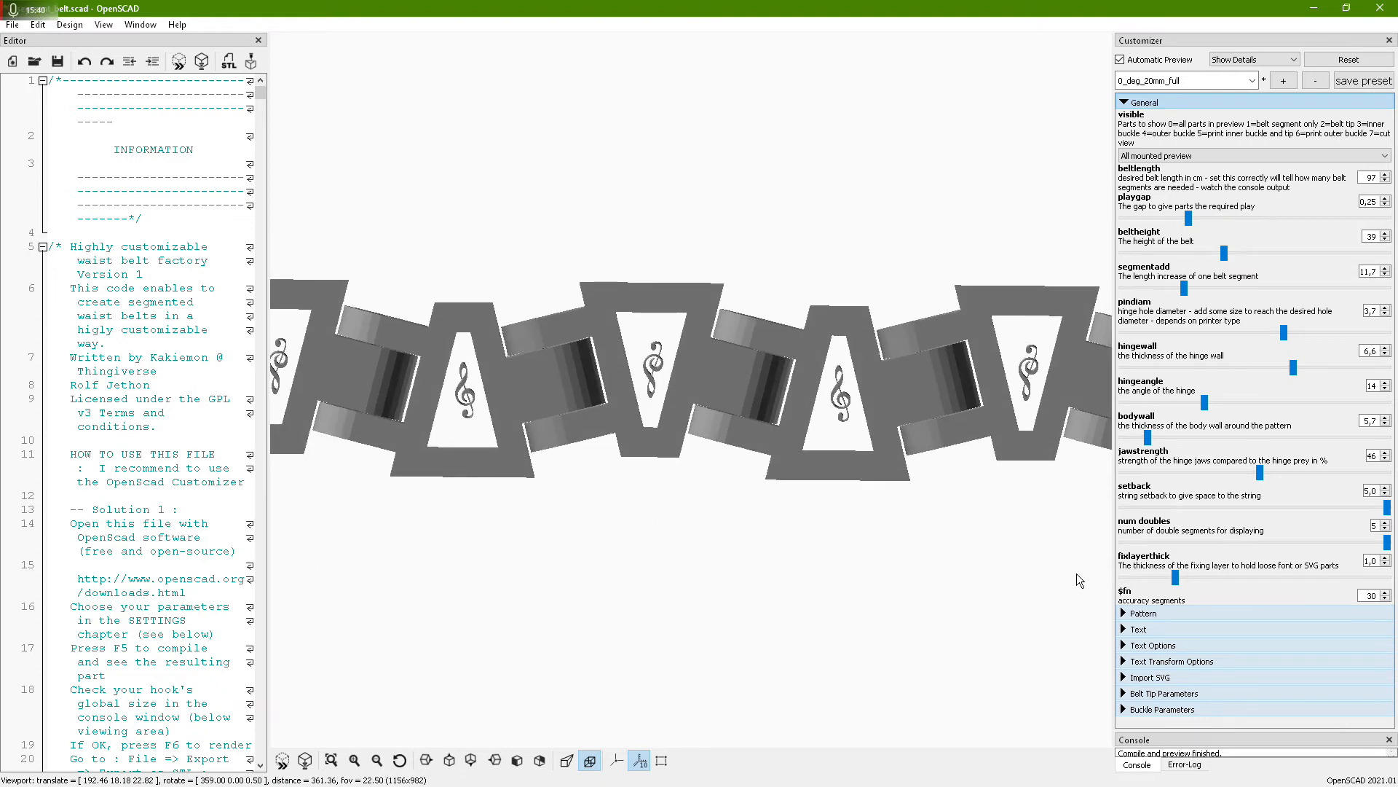
Expand the Import SVG parameters, try an svg thickness of 4,2, raise it to 5,6 and inspect the pattern
left_click(1126, 680)
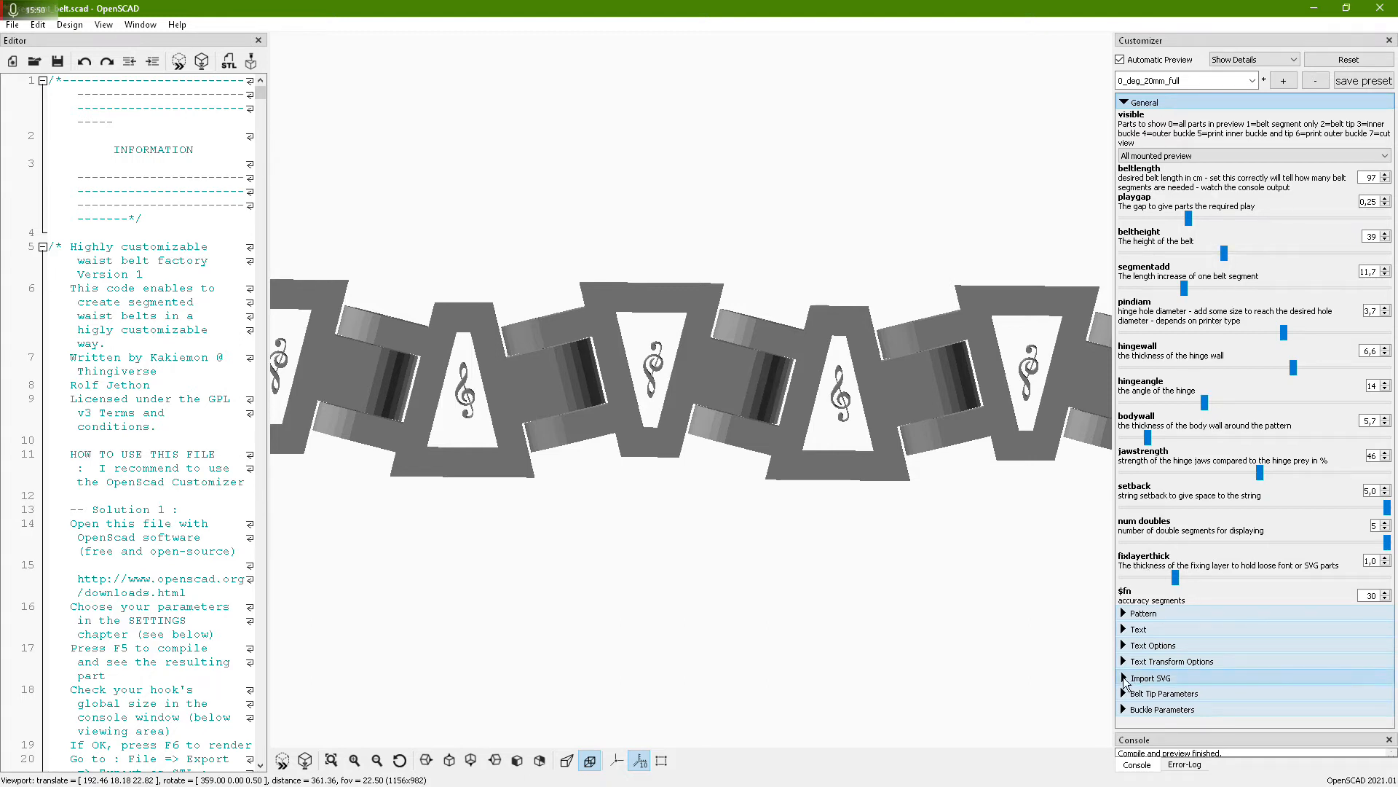
scroll(1158, 652, "down", 4)
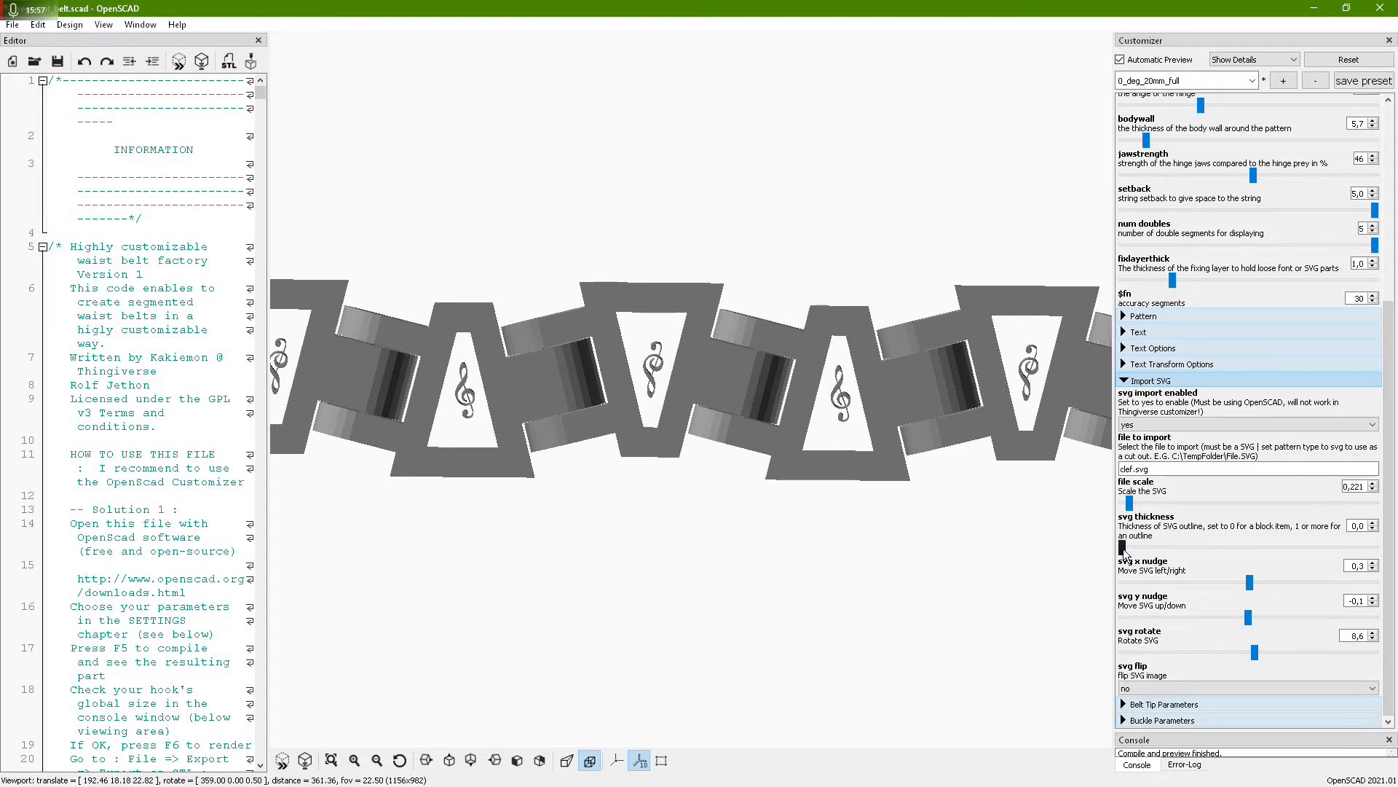
left_click_drag(1122, 547, 1228, 547)
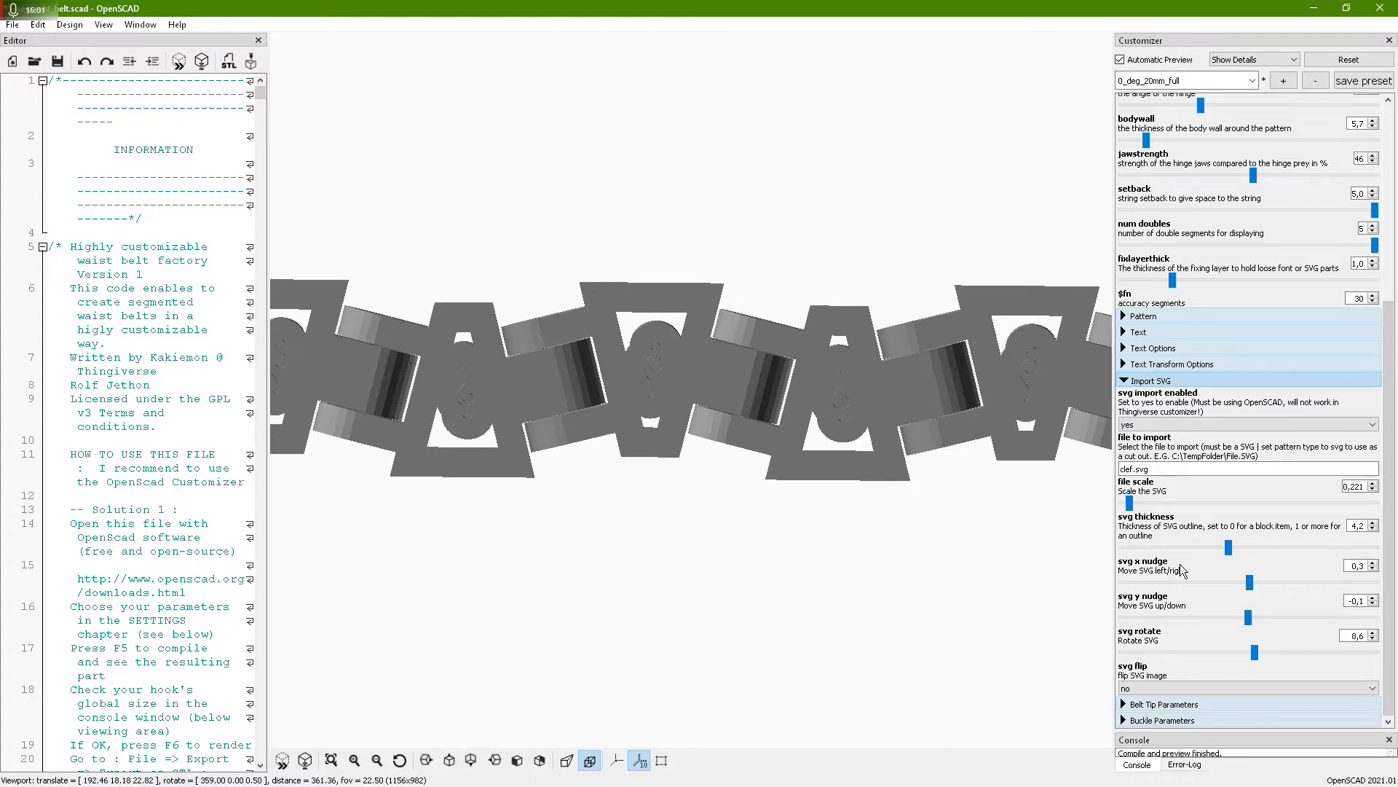
left_click_drag(1230, 547, 1264, 548)
left_click_drag(915, 644, 1082, 639)
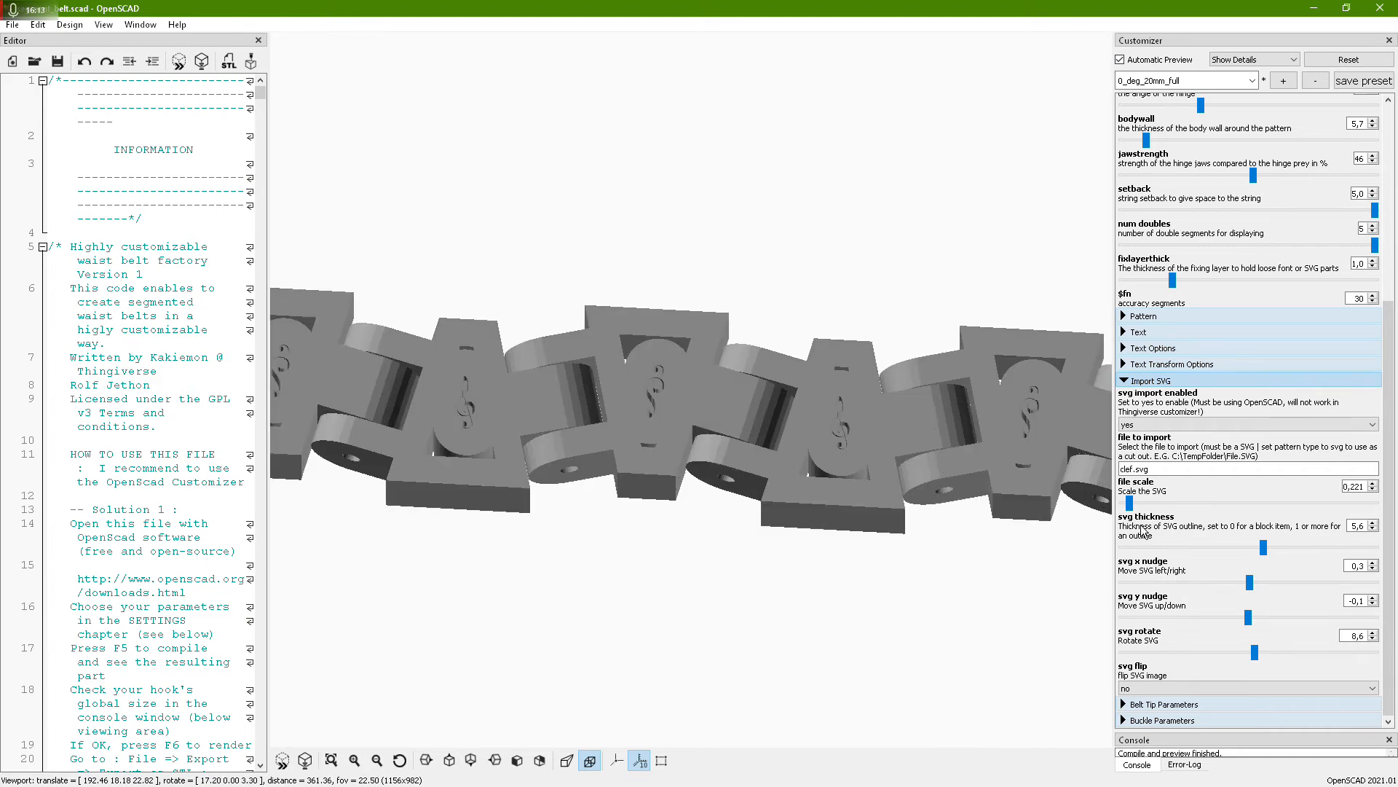
Set the SVG file scale to 0,393 and the svg thickness to 1,6, checking the ornament in the segments
left_click_drag(1128, 505, 1134, 507)
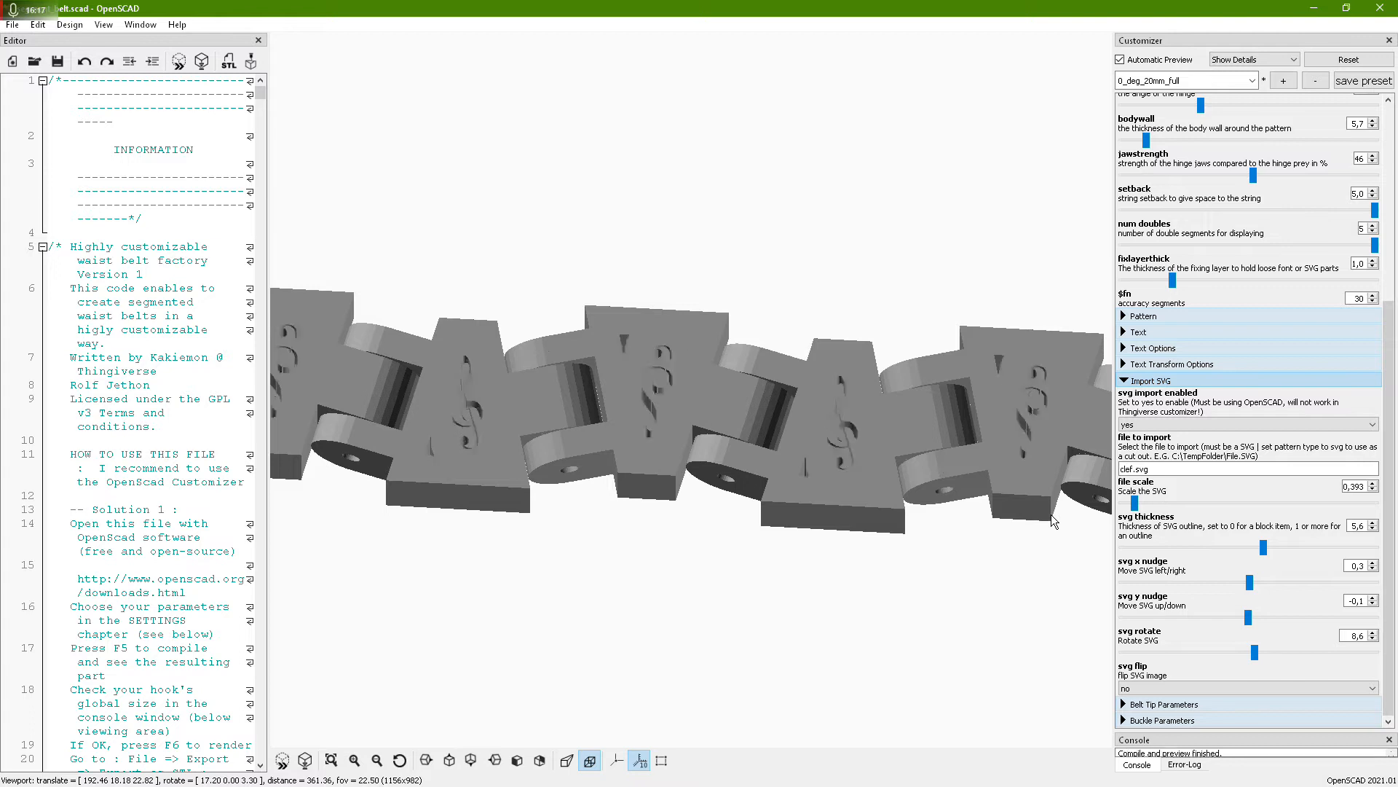
mouse_move(877, 587)
left_mouse_down()
mouse_move(897, 625)
mouse_move(883, 596)
left_mouse_up()
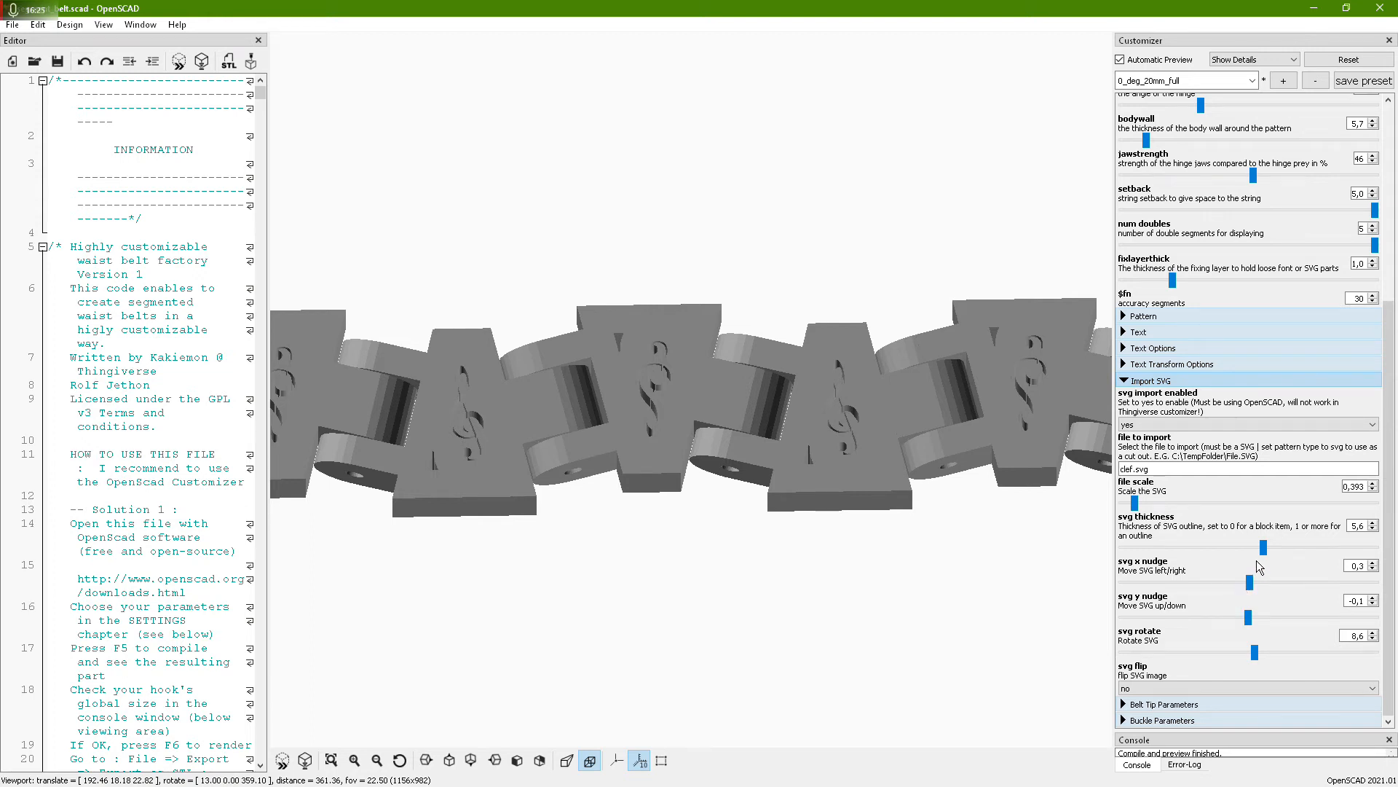
left_click_drag(1264, 551, 1165, 553)
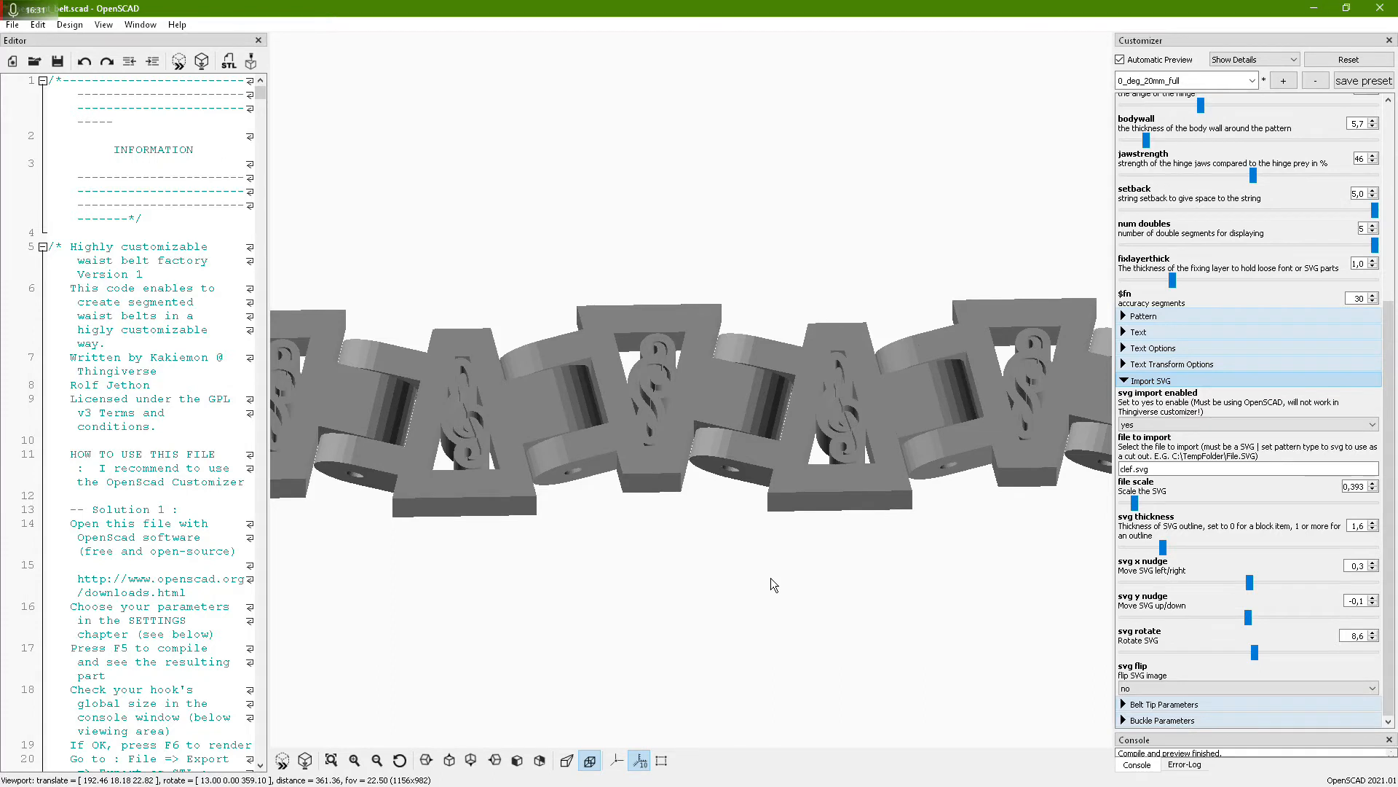
mouse_move(804, 586)
left_mouse_down()
mouse_move(784, 558)
mouse_move(792, 569)
left_mouse_up()
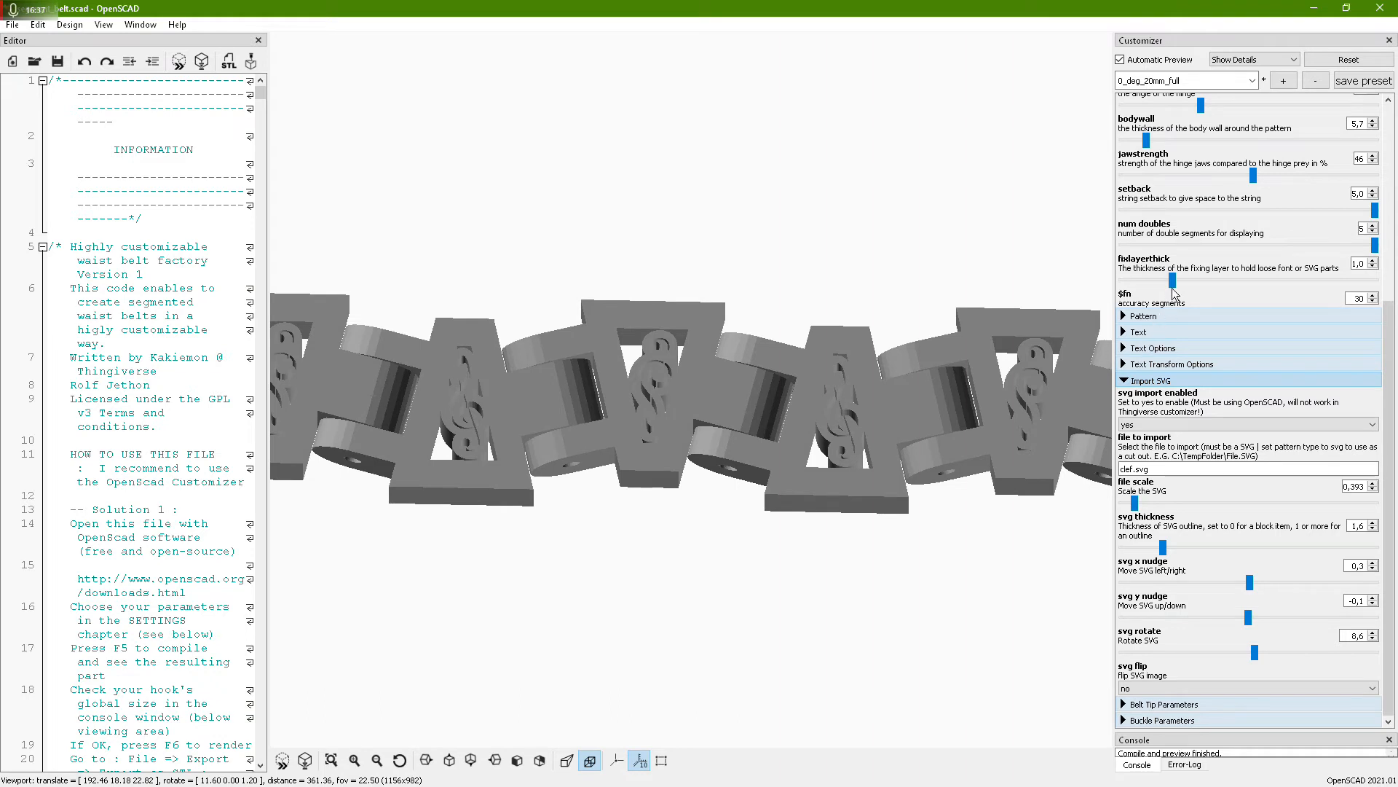
Set the fixlayerthick to 0,0 and inspect the outlined treble-clef pattern from the front
left_click_drag(1173, 282, 1121, 281)
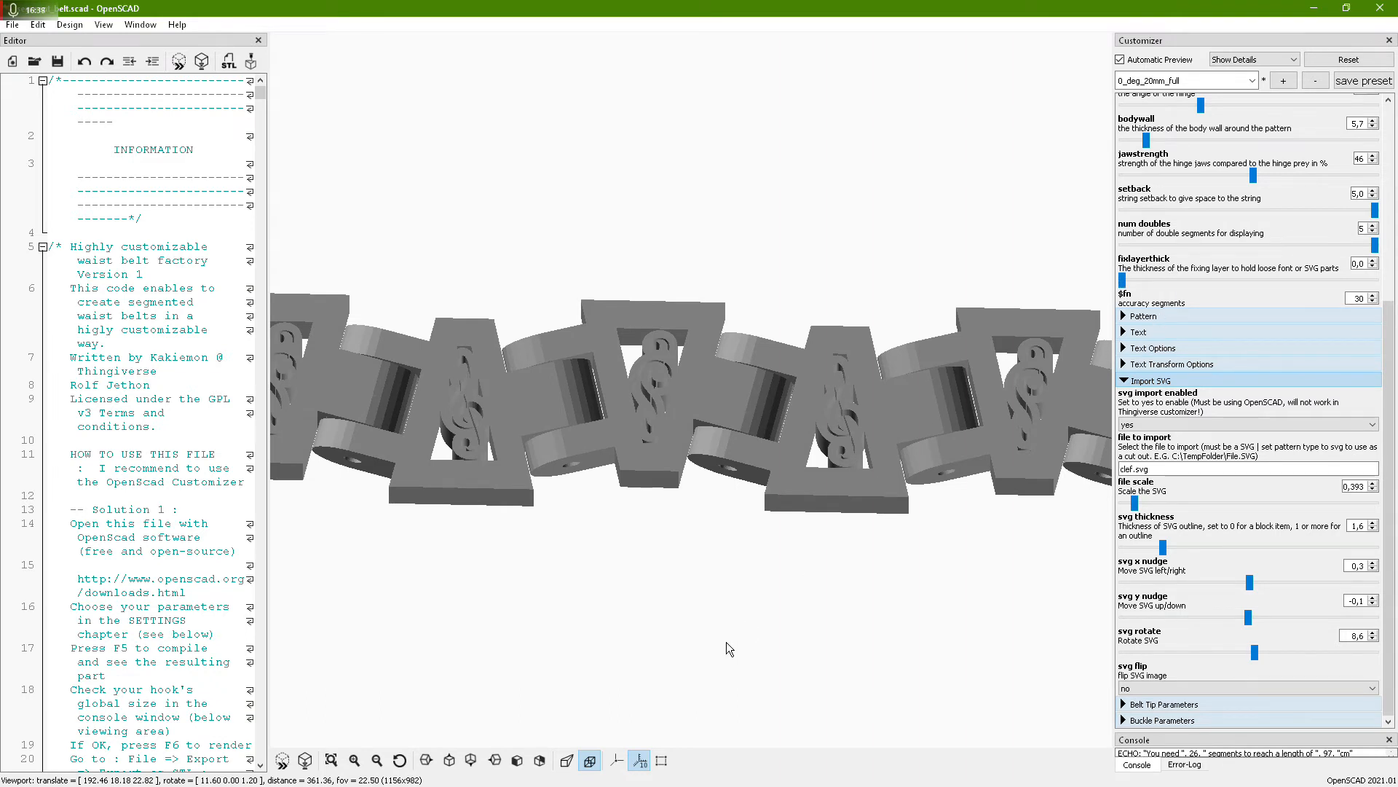
left_click_drag(732, 609, 724, 619)
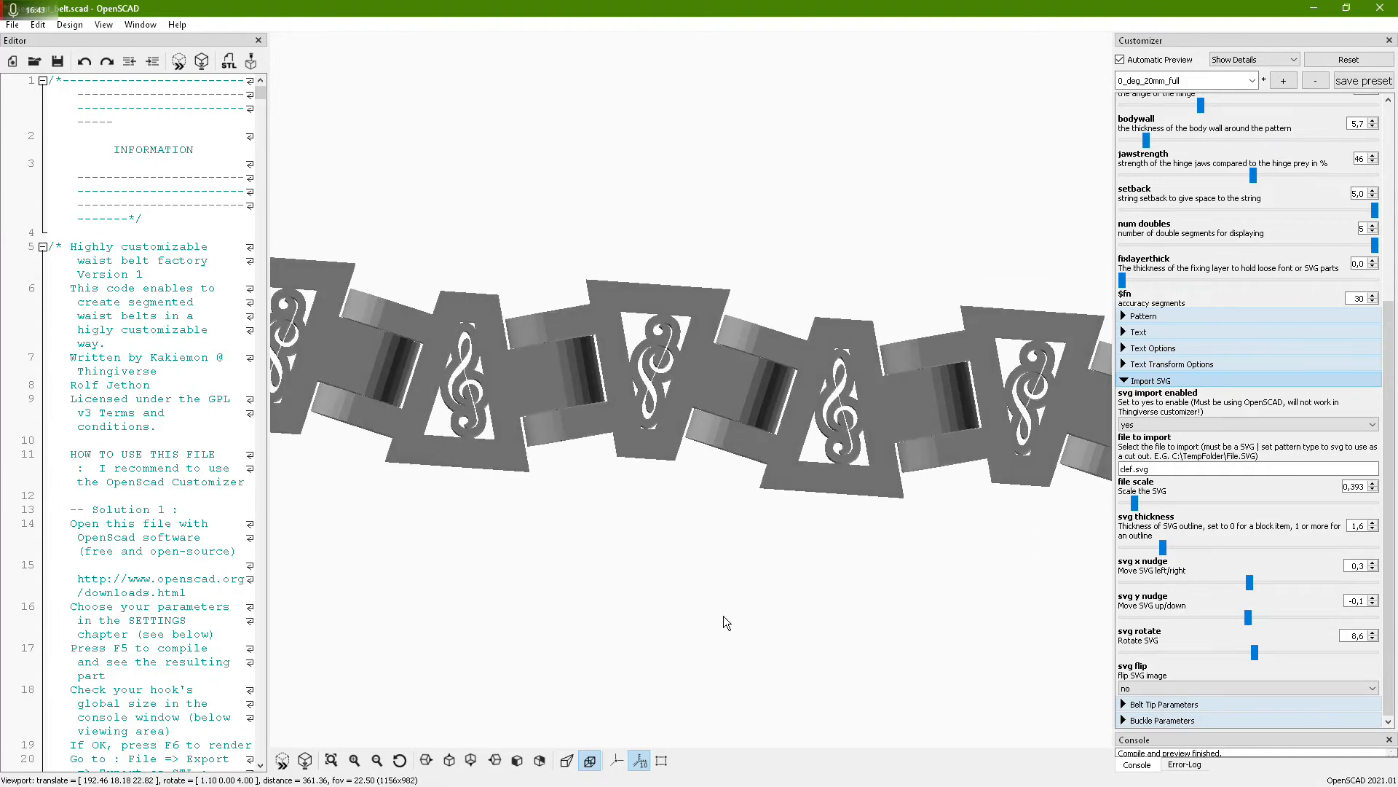
Set the fixlayerthick back to 1,0 and inspect how the fixing layer backs the treble-clef ornament
scroll(857, 441, "up", 10)
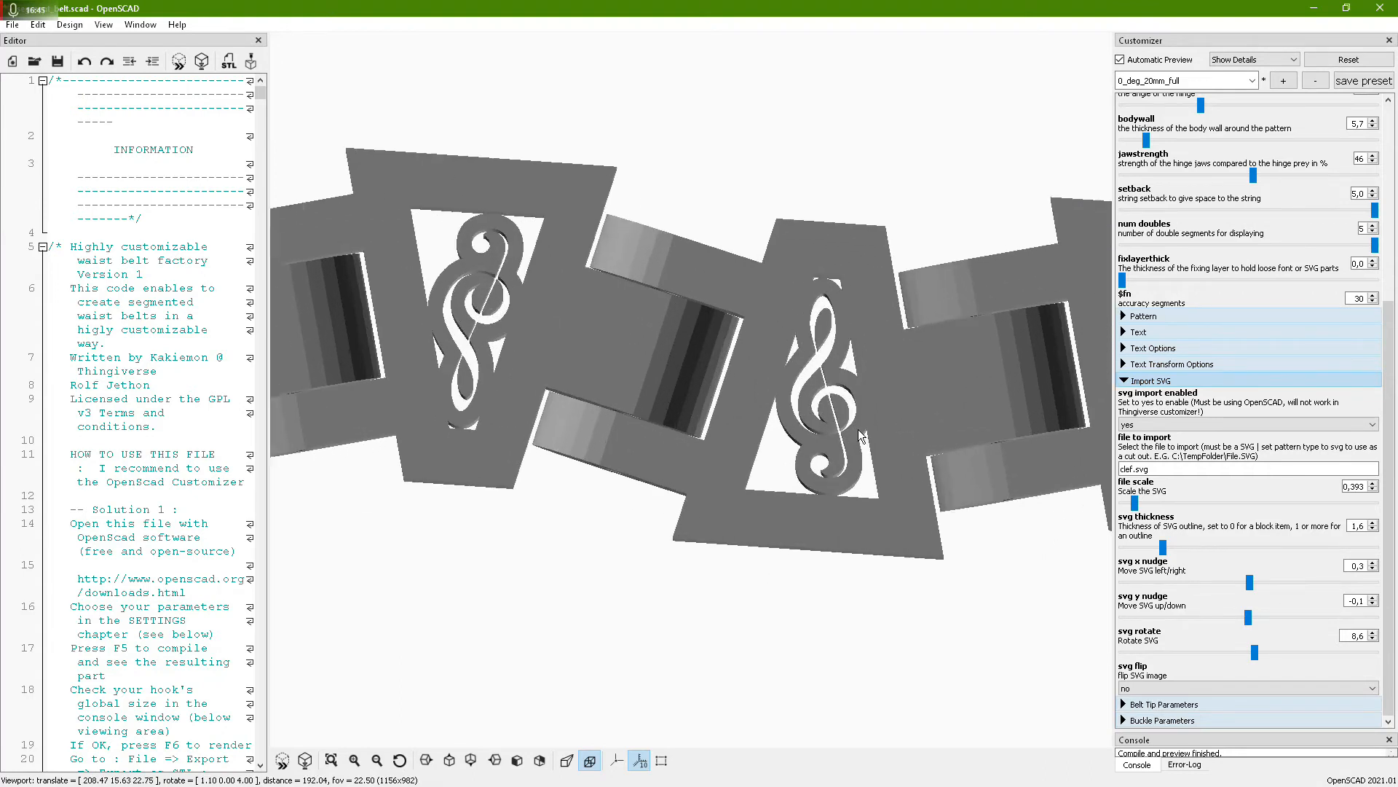
scroll(856, 441, "up", 3)
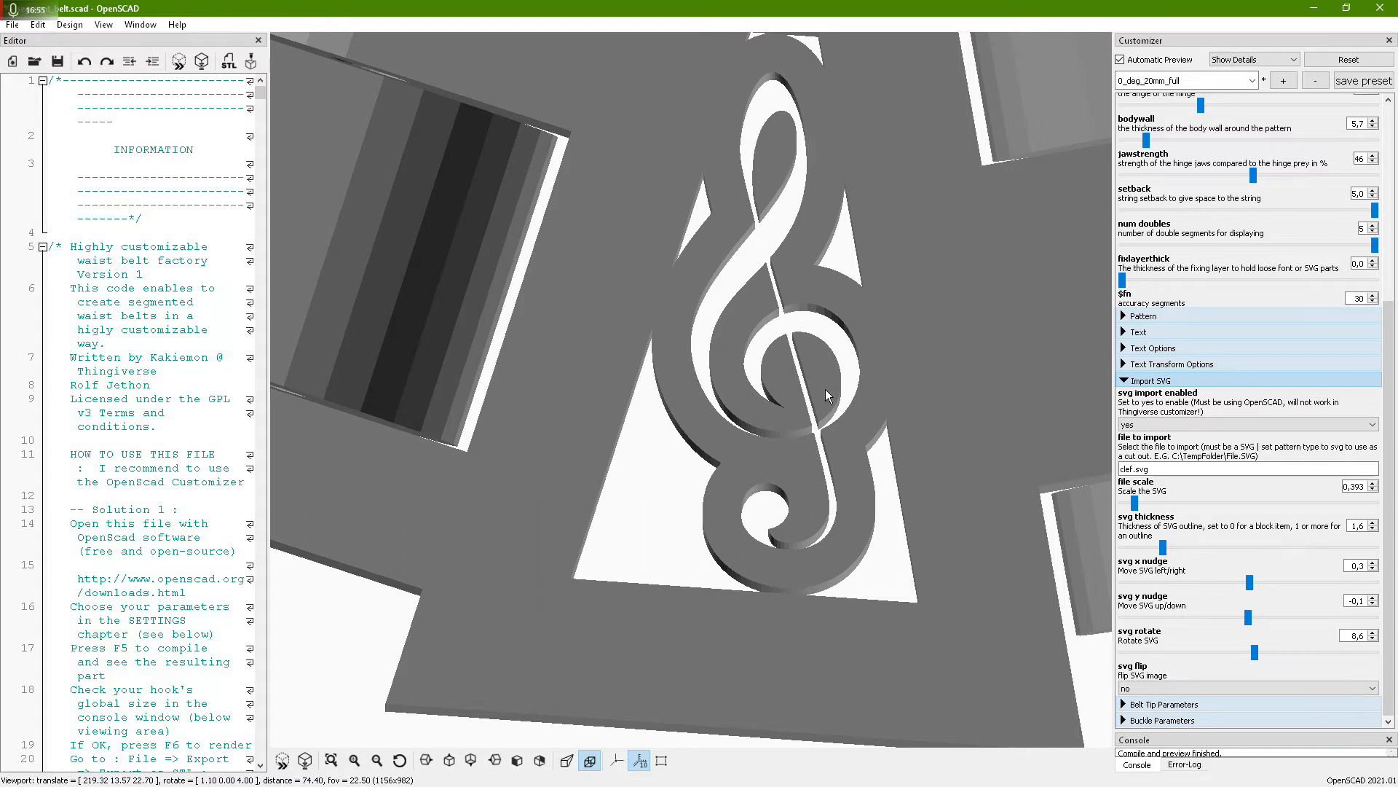
left_click_drag(1121, 279, 1174, 287)
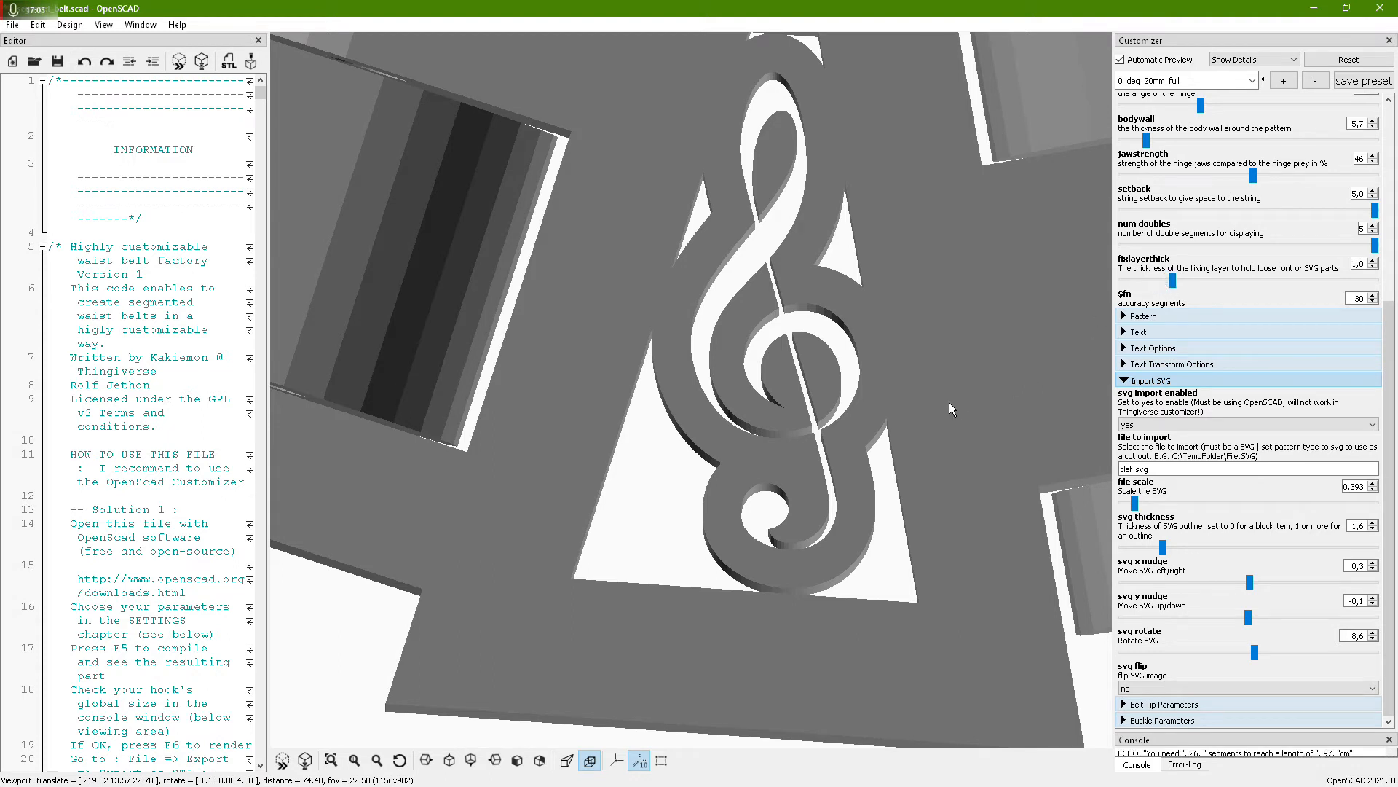
mouse_move(843, 459)
left_mouse_down()
mouse_move(832, 435)
mouse_move(844, 443)
left_mouse_up()
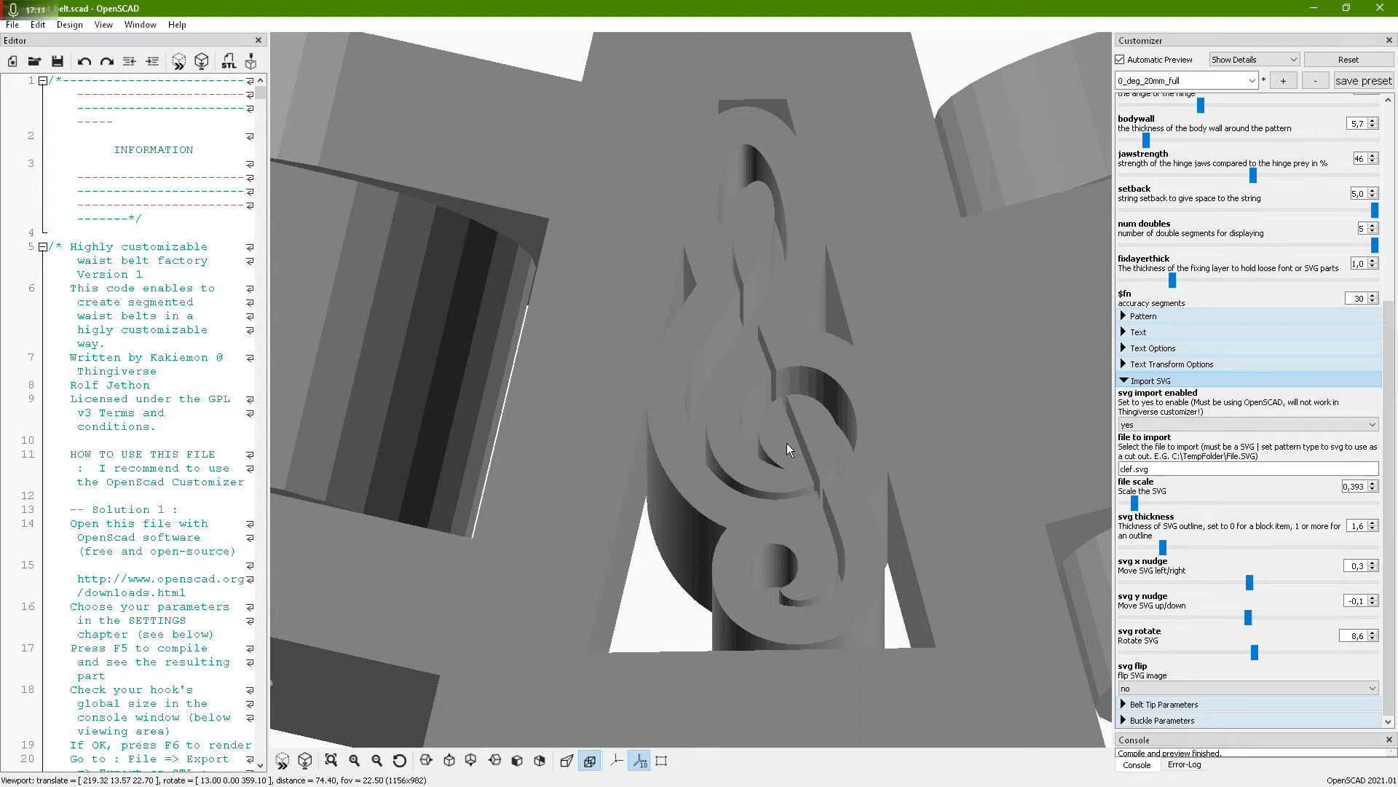
left_click_drag(810, 431, 807, 442)
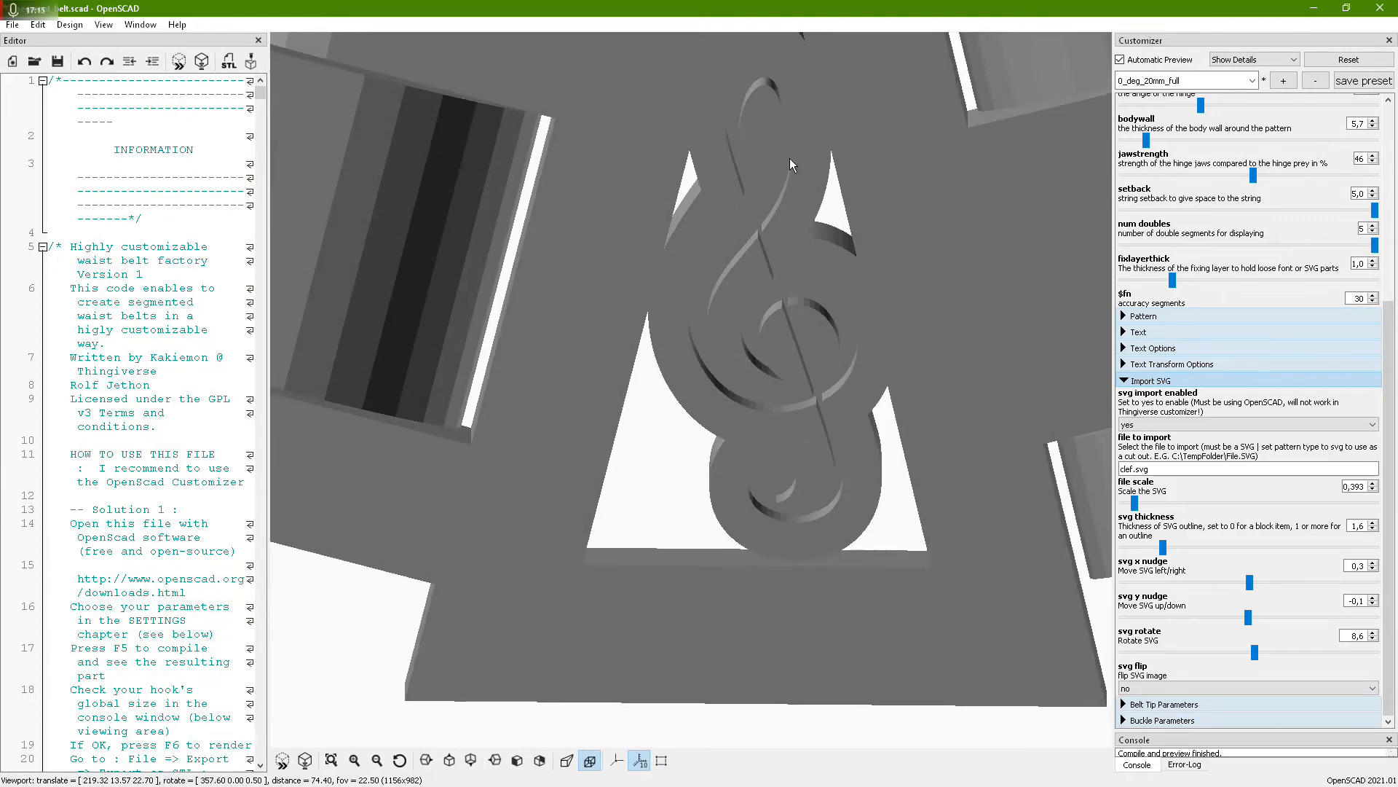
scroll(810, 233, "down", 12)
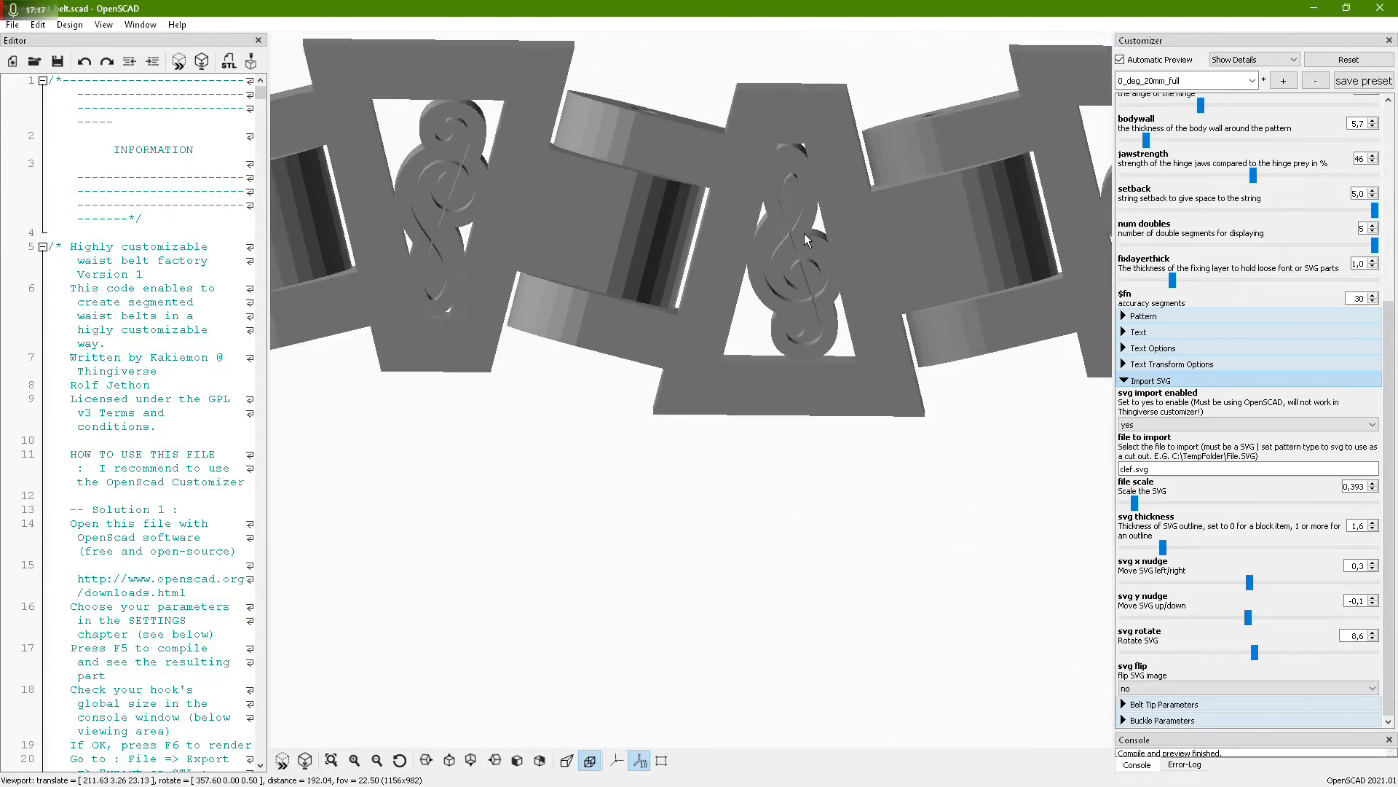
left_click_drag(785, 435, 781, 480)
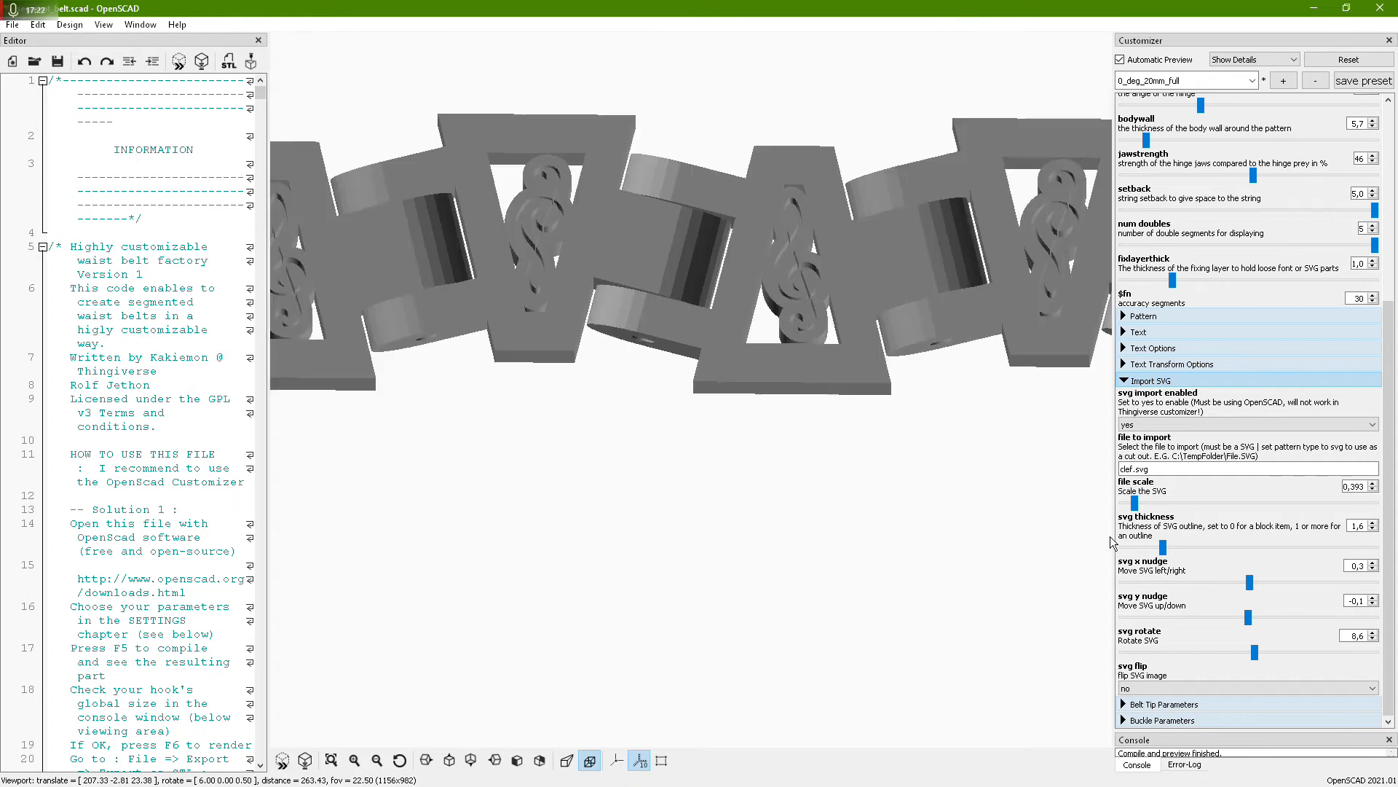
Set the svg thickness to 0,3 and choose honeycomb as the grill pattern
left_click_drag(1163, 547, 1129, 548)
left_click_drag(950, 549, 950, 546)
scroll(1180, 430, "up", 3)
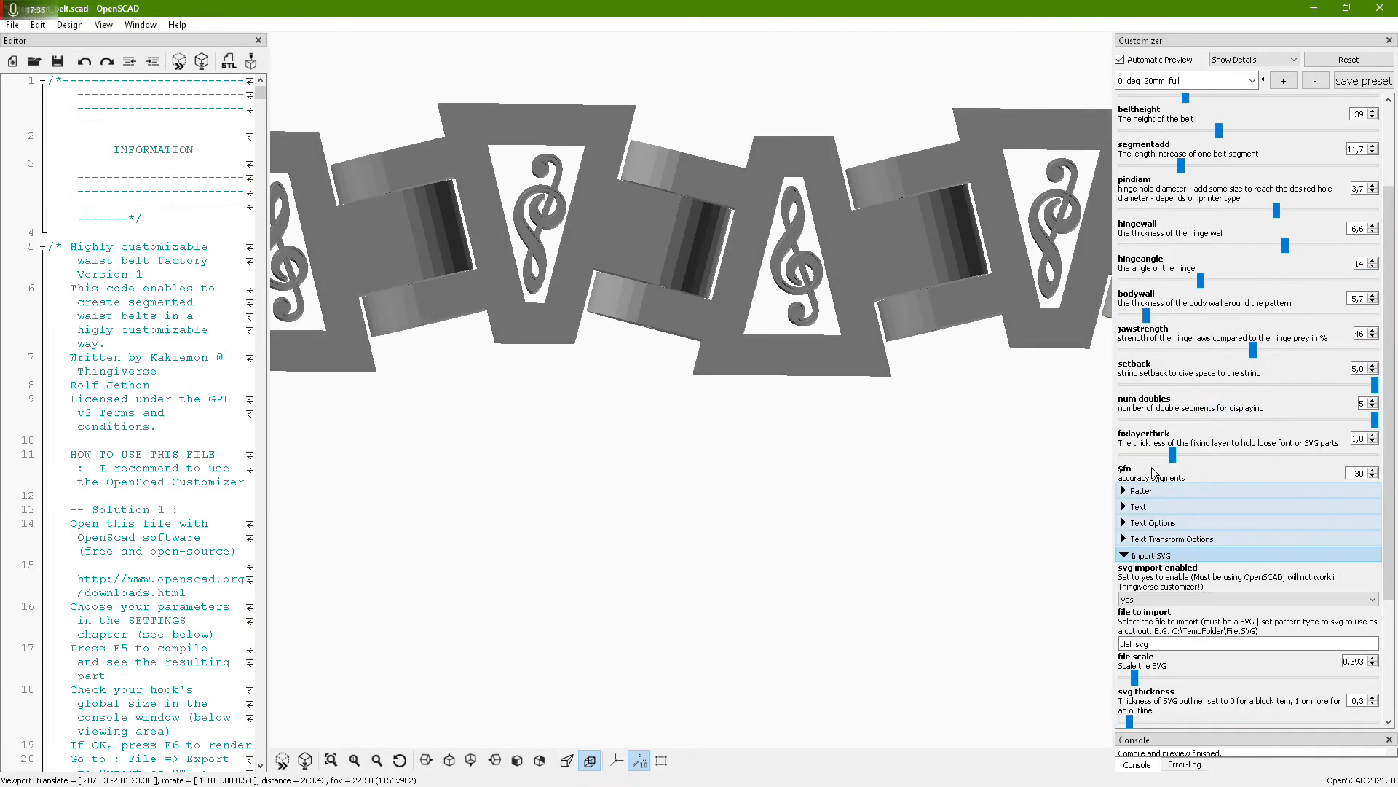
left_click(1121, 492)
scroll(1030, 571, "up", 1)
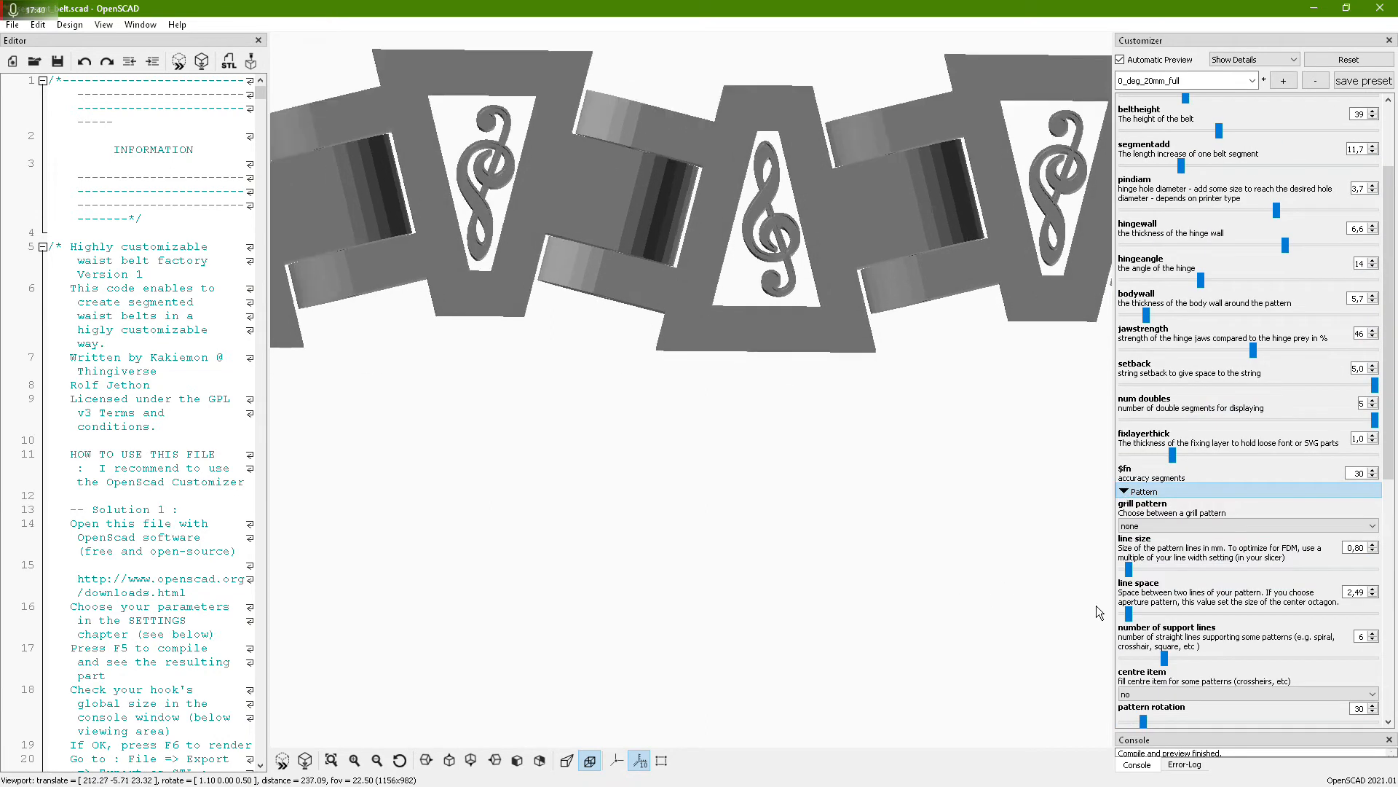
left_click(1184, 524)
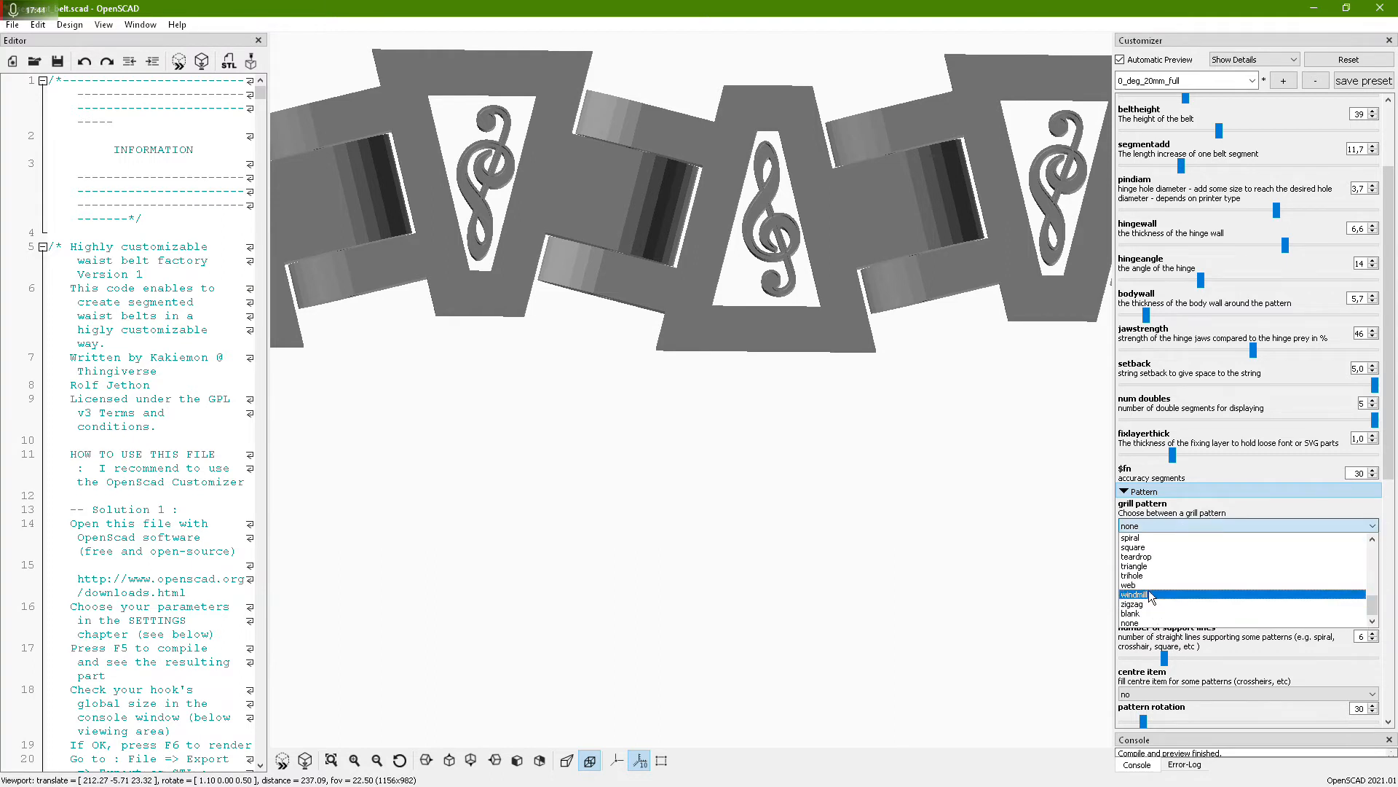
scroll(1151, 590, "up", 2)
scroll(1152, 593, "up", 1)
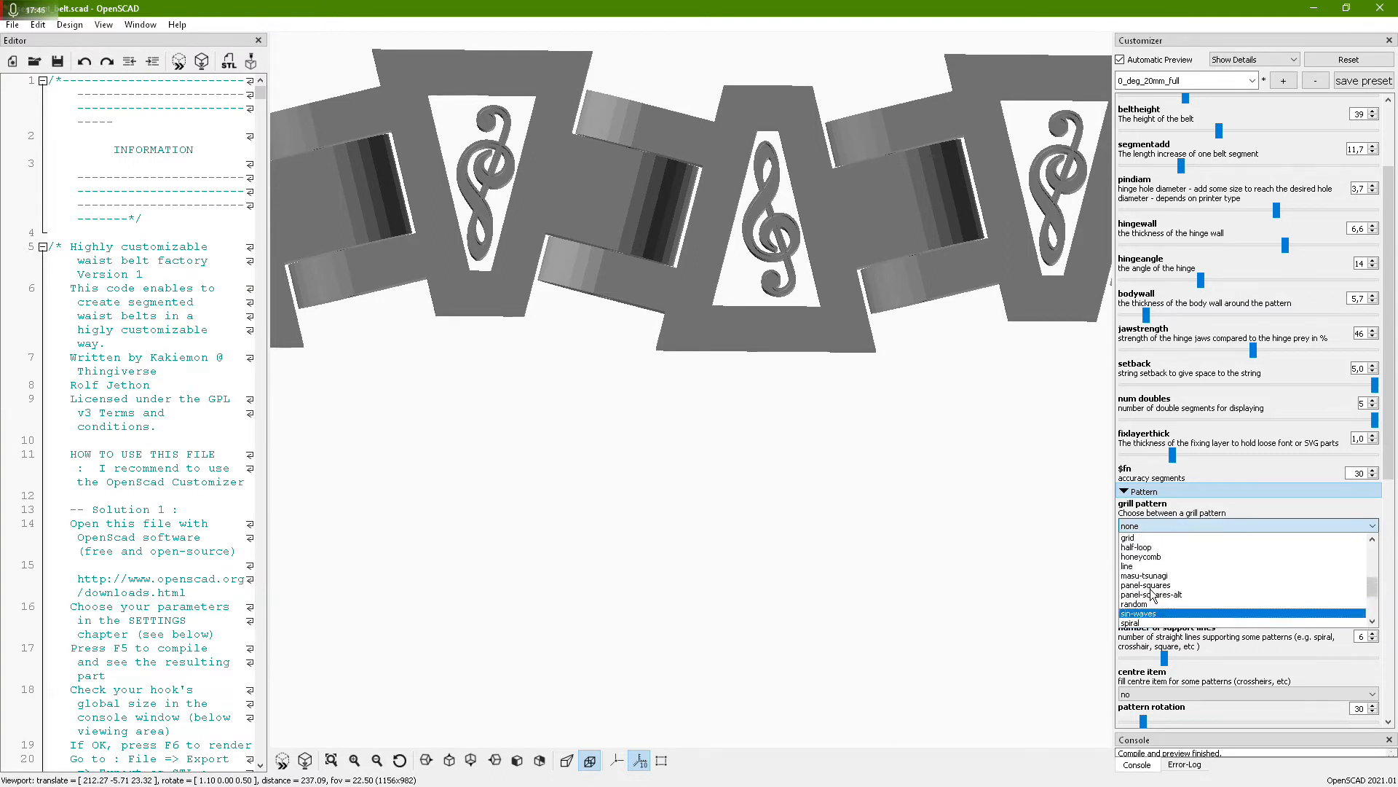
left_click(1141, 556)
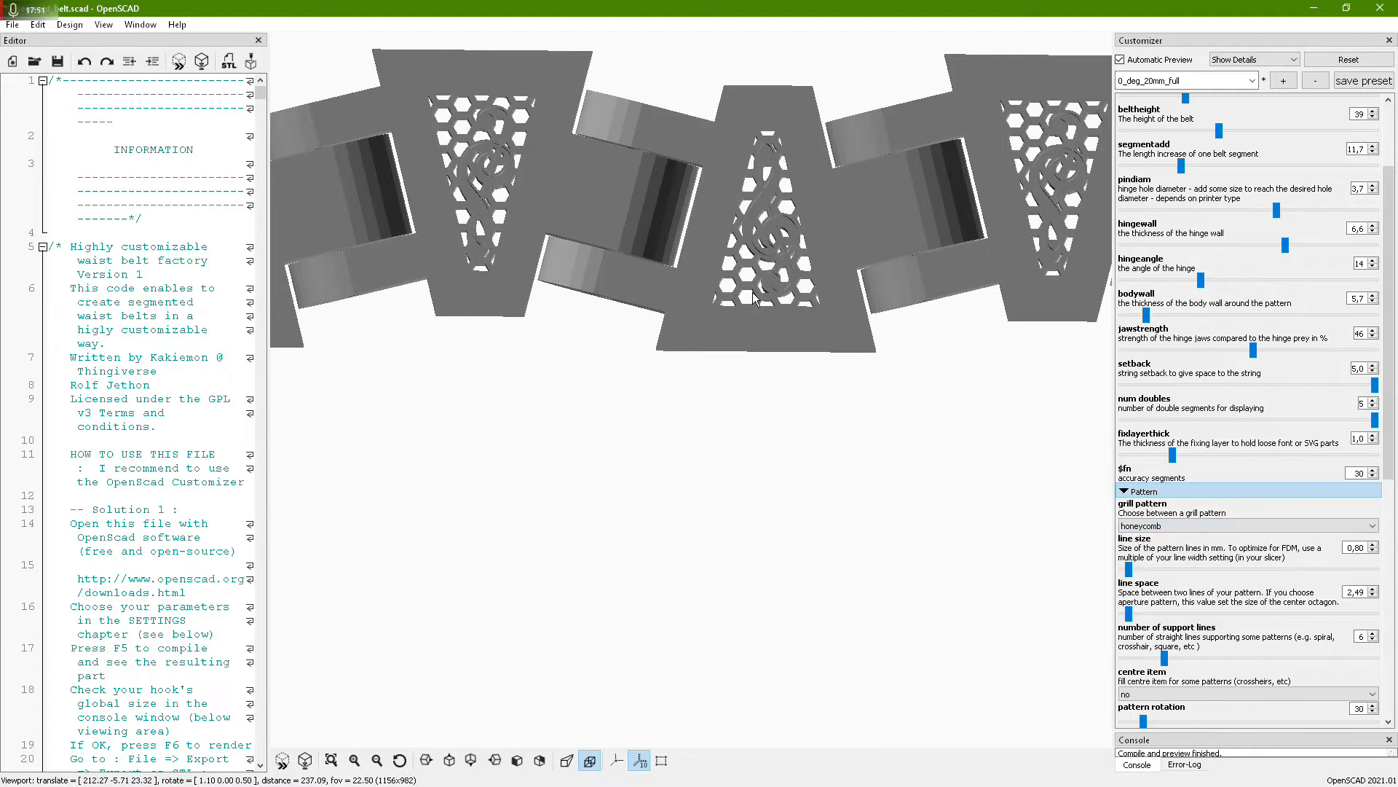
Examine the honeycomb grill behind the treble clef up close and along the whole belt
scroll(746, 268, "up", 5)
left_click_drag(757, 556, 749, 526)
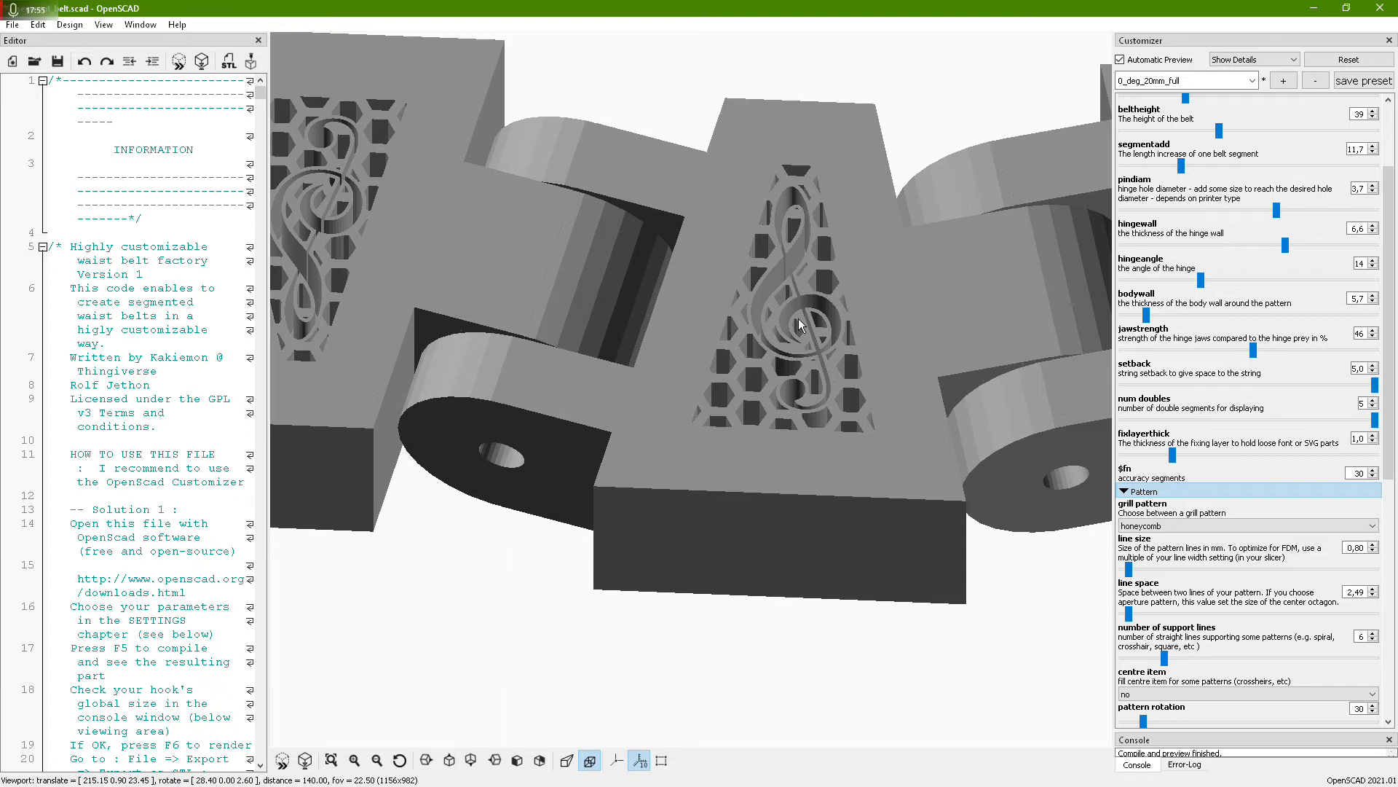
scroll(794, 321, "down", 3)
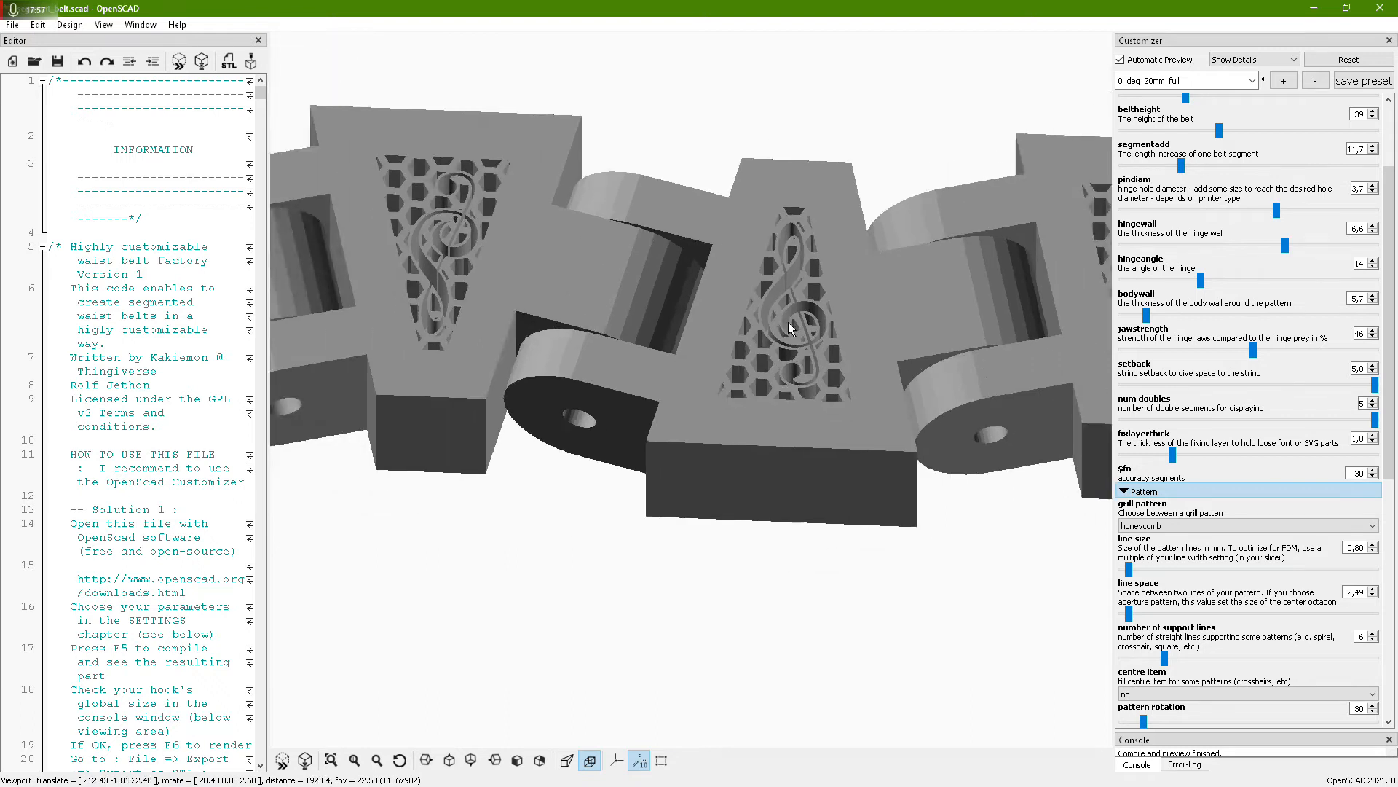
left_click_drag(781, 474, 794, 326)
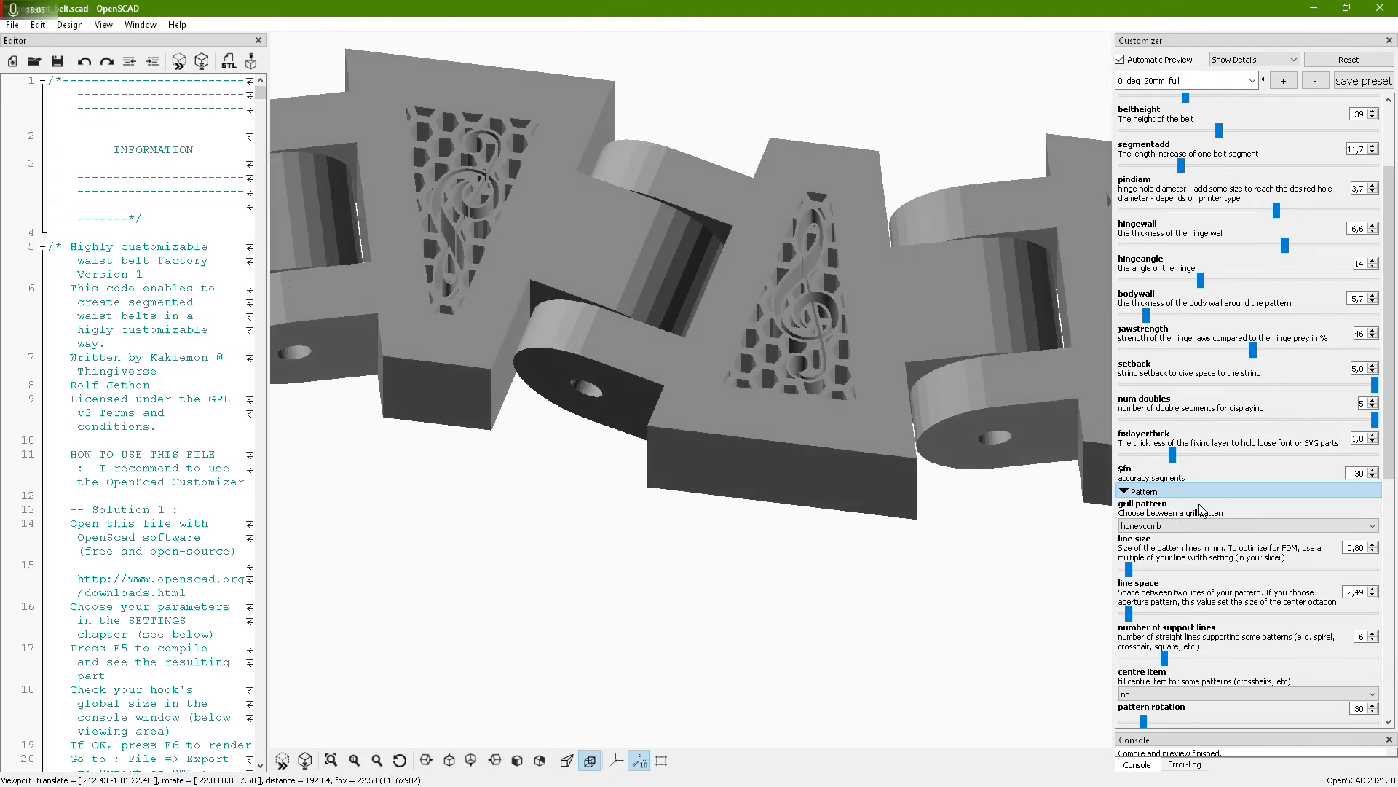
scroll(662, 348, "down", 9)
mouse_move(685, 478)
left_mouse_down()
mouse_move(697, 509)
mouse_move(695, 476)
left_mouse_up()
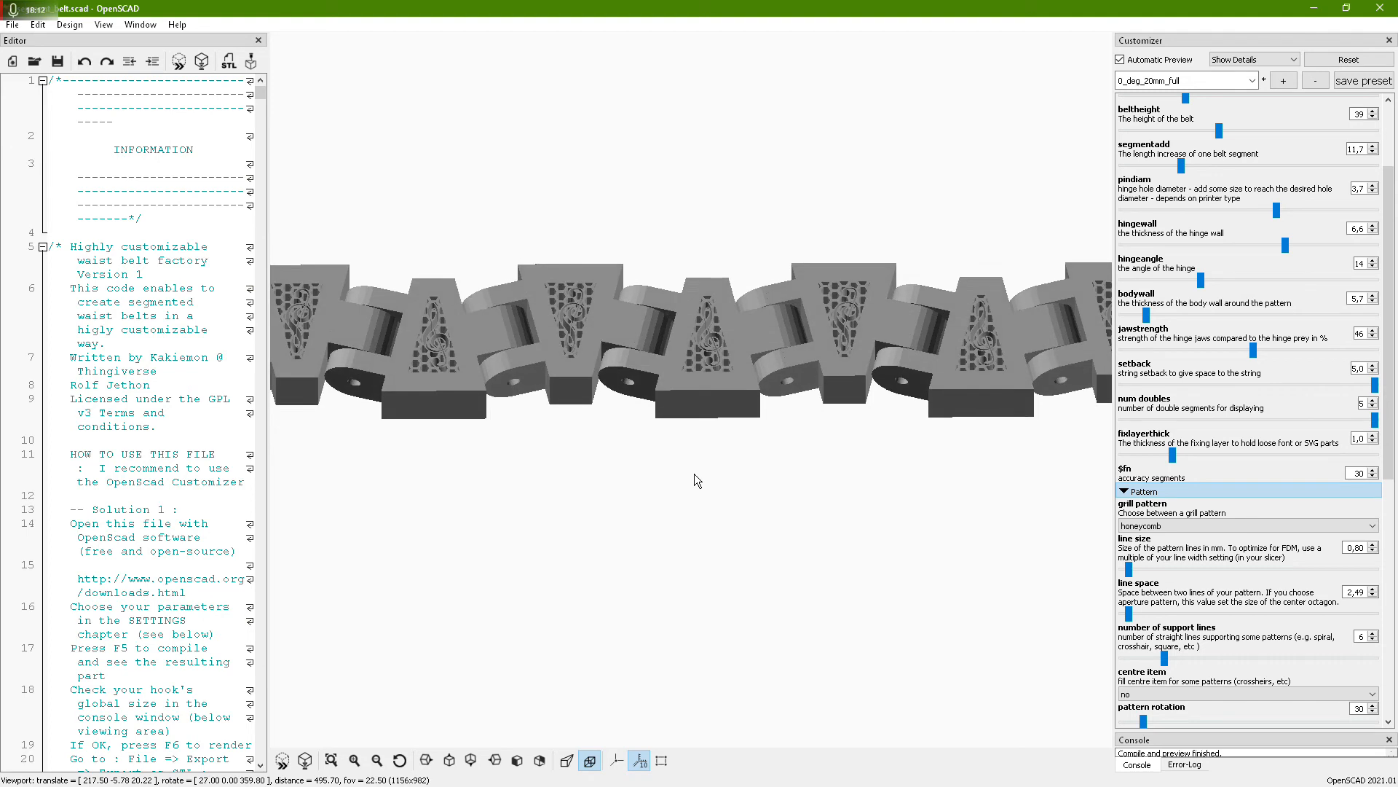
scroll(832, 476, "down", 5)
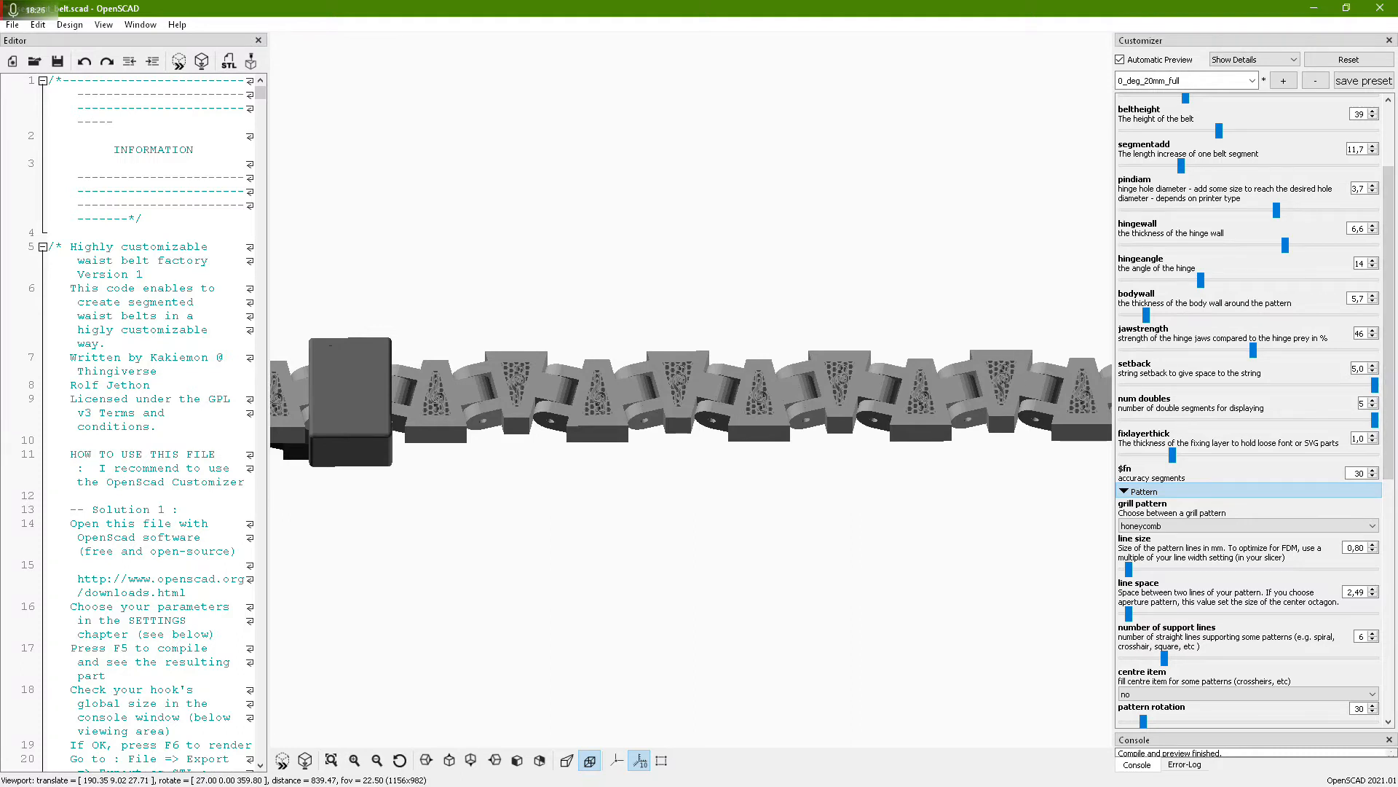
Collapse the Pattern, Import SVG and General parameter groups and expand the Buckle Parameters
scroll(1391, 257, "up", 3)
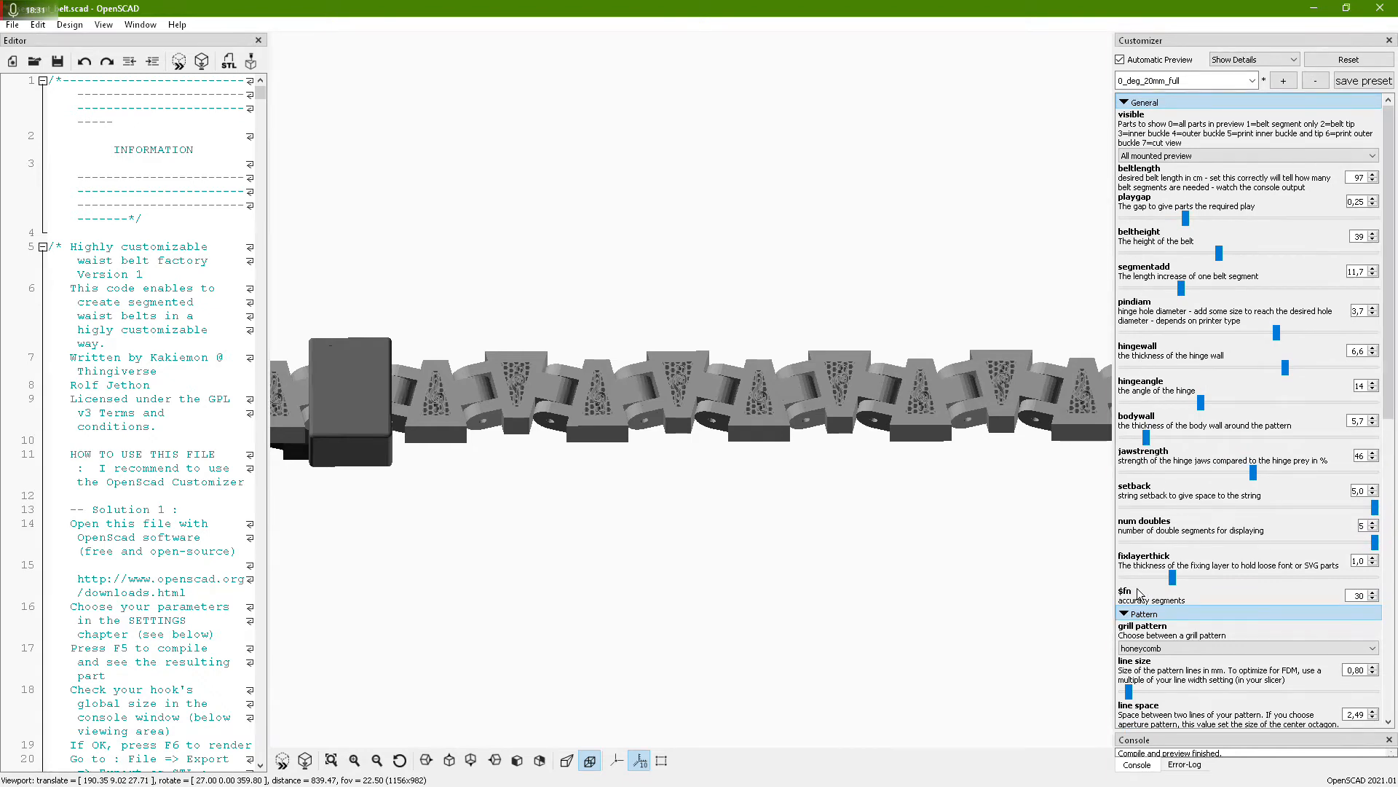
scroll(1162, 393, "down", 1)
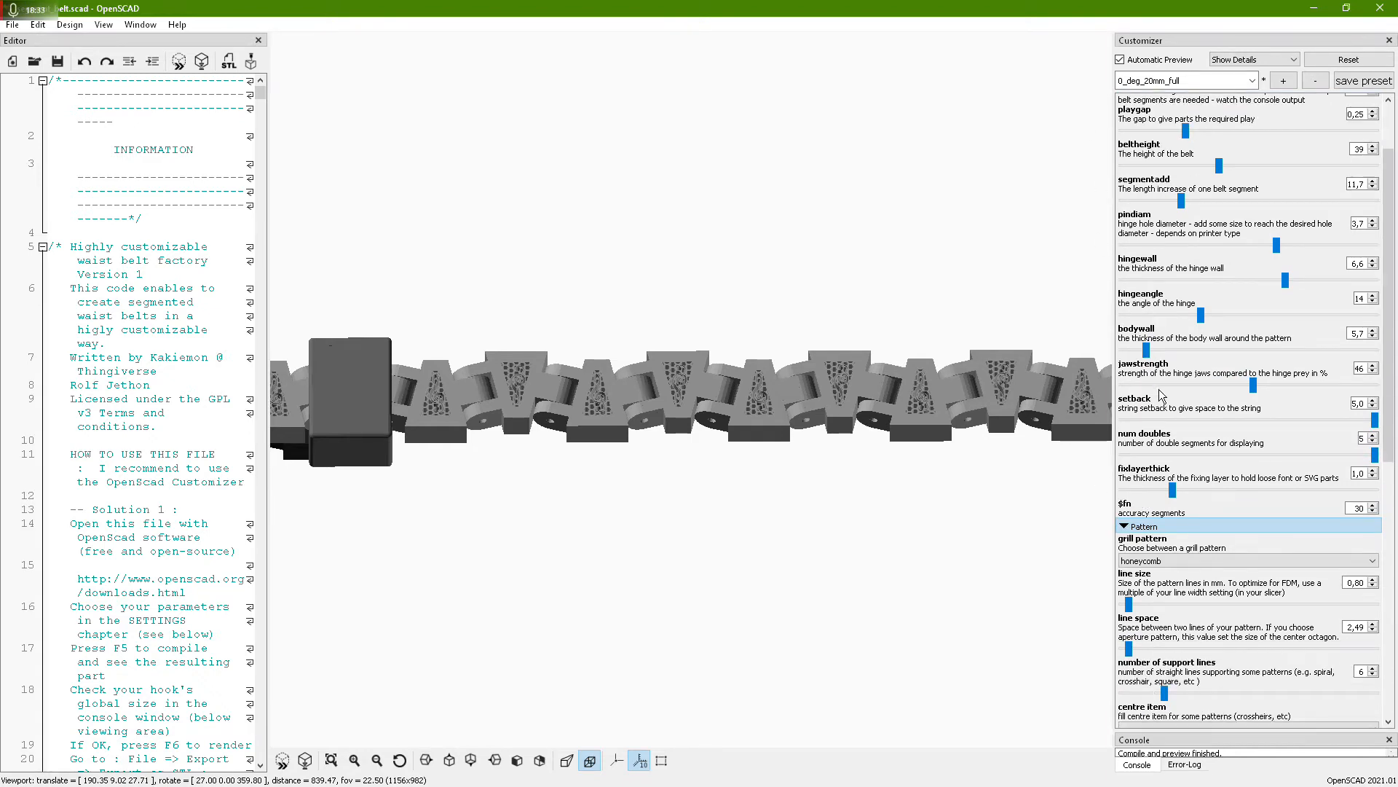
left_click(1132, 525)
left_click(1127, 588)
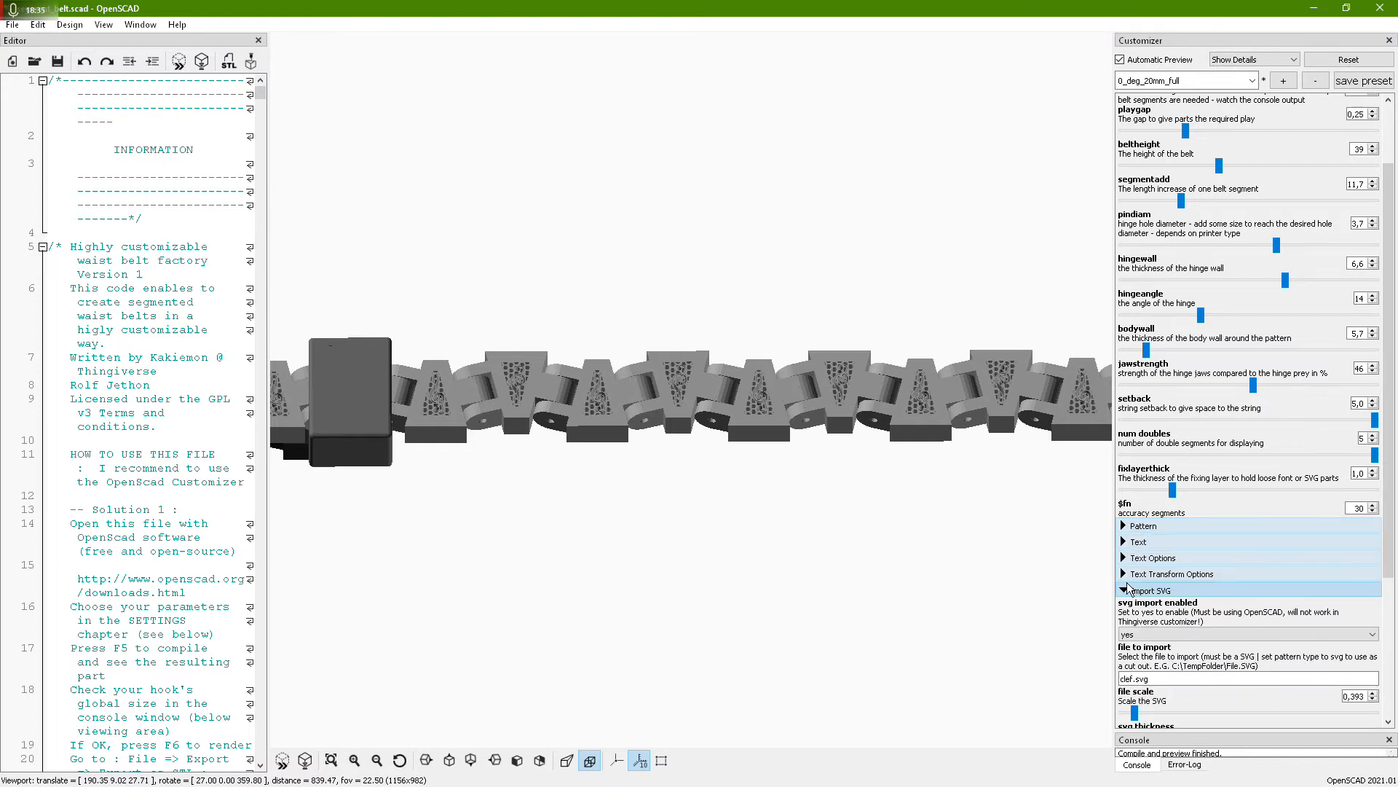
left_click(1127, 589)
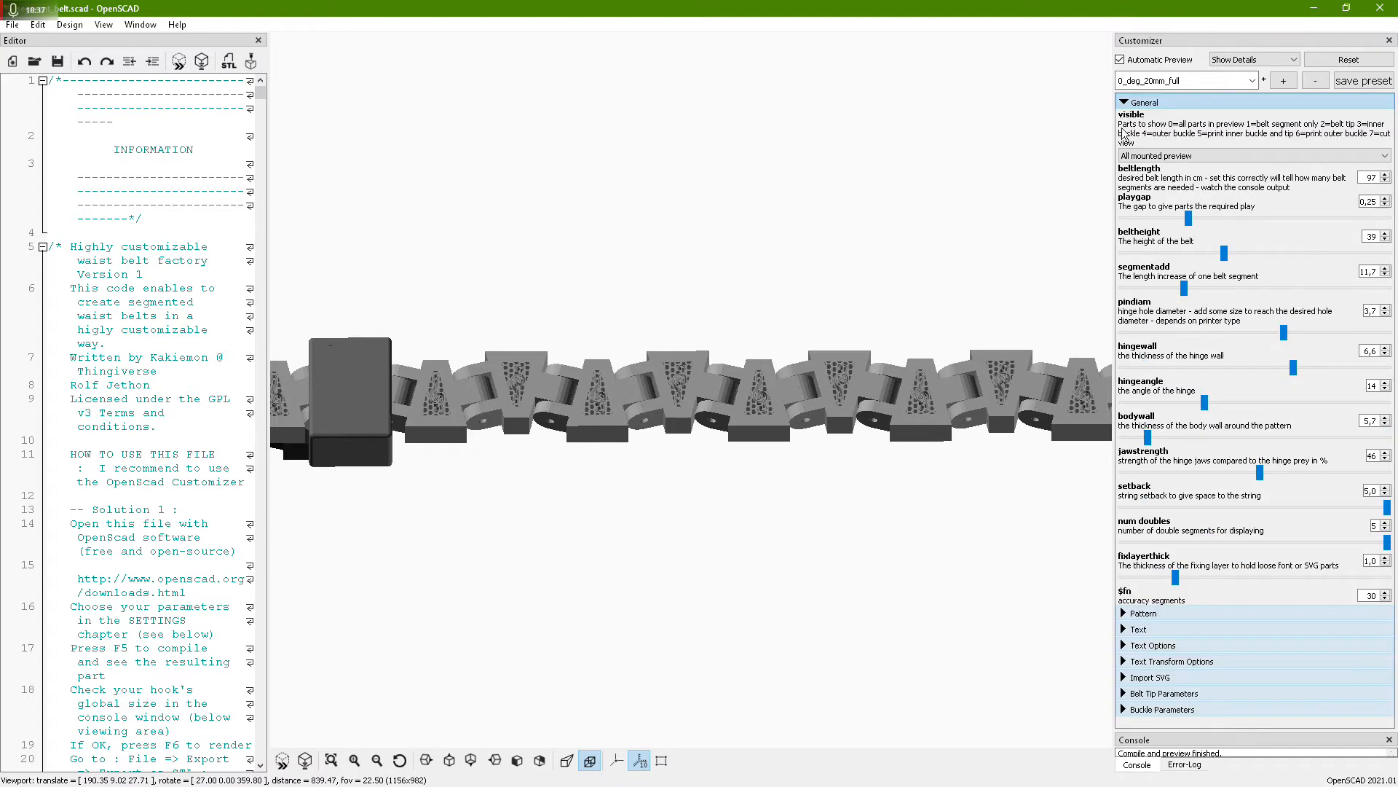
left_click(1125, 104)
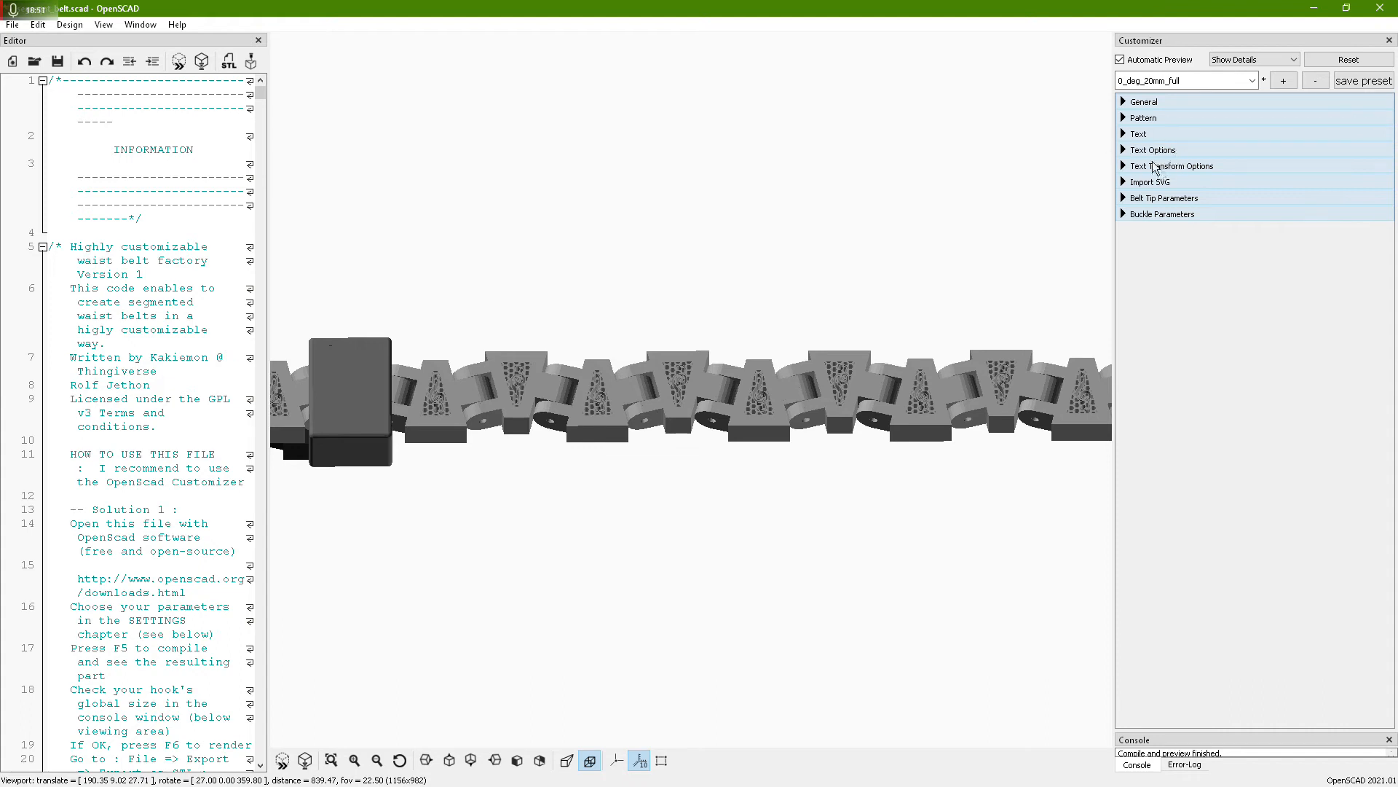
left_click(1125, 215)
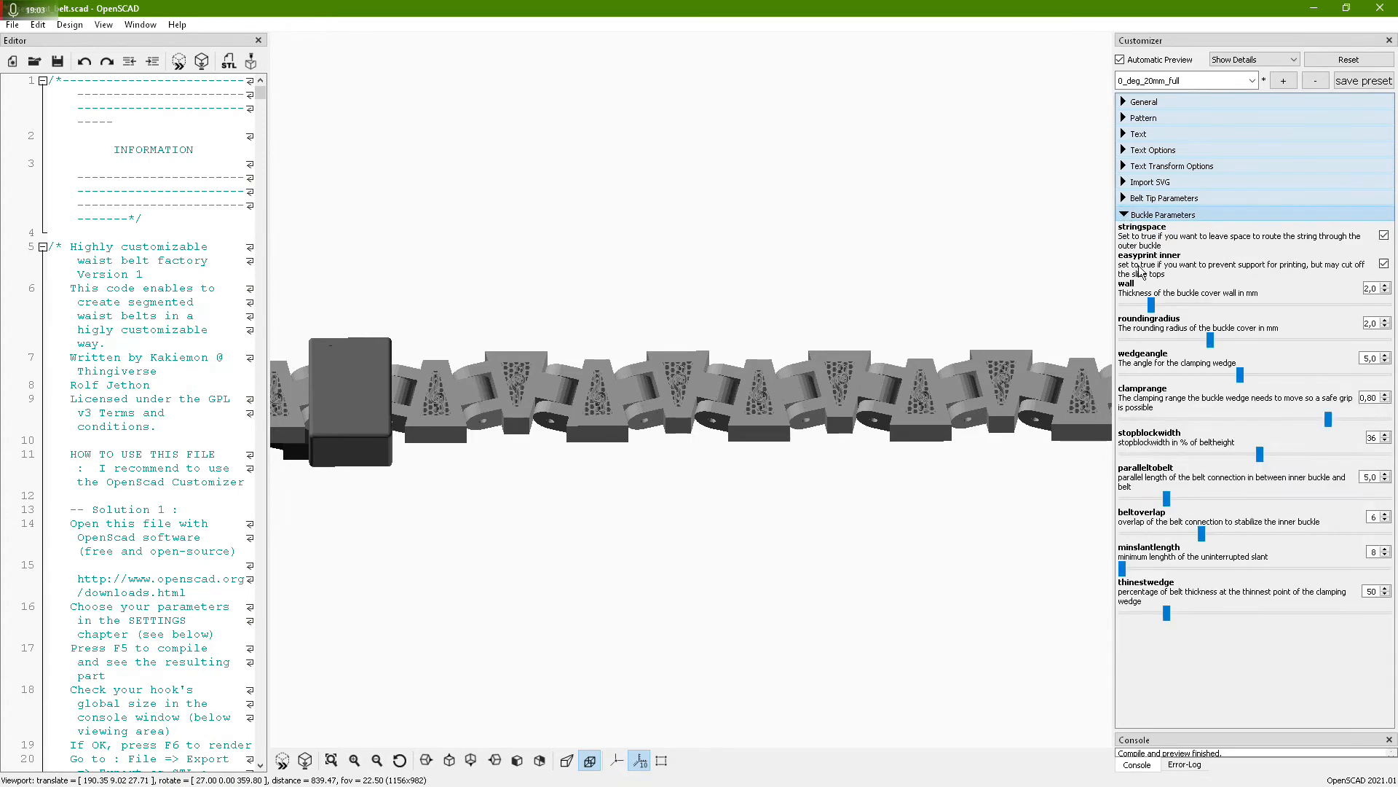
Turn off the buckle's stringspace option and inspect the outer buckle's opening around the mounted belt
left_click_drag(830, 433, 730, 505)
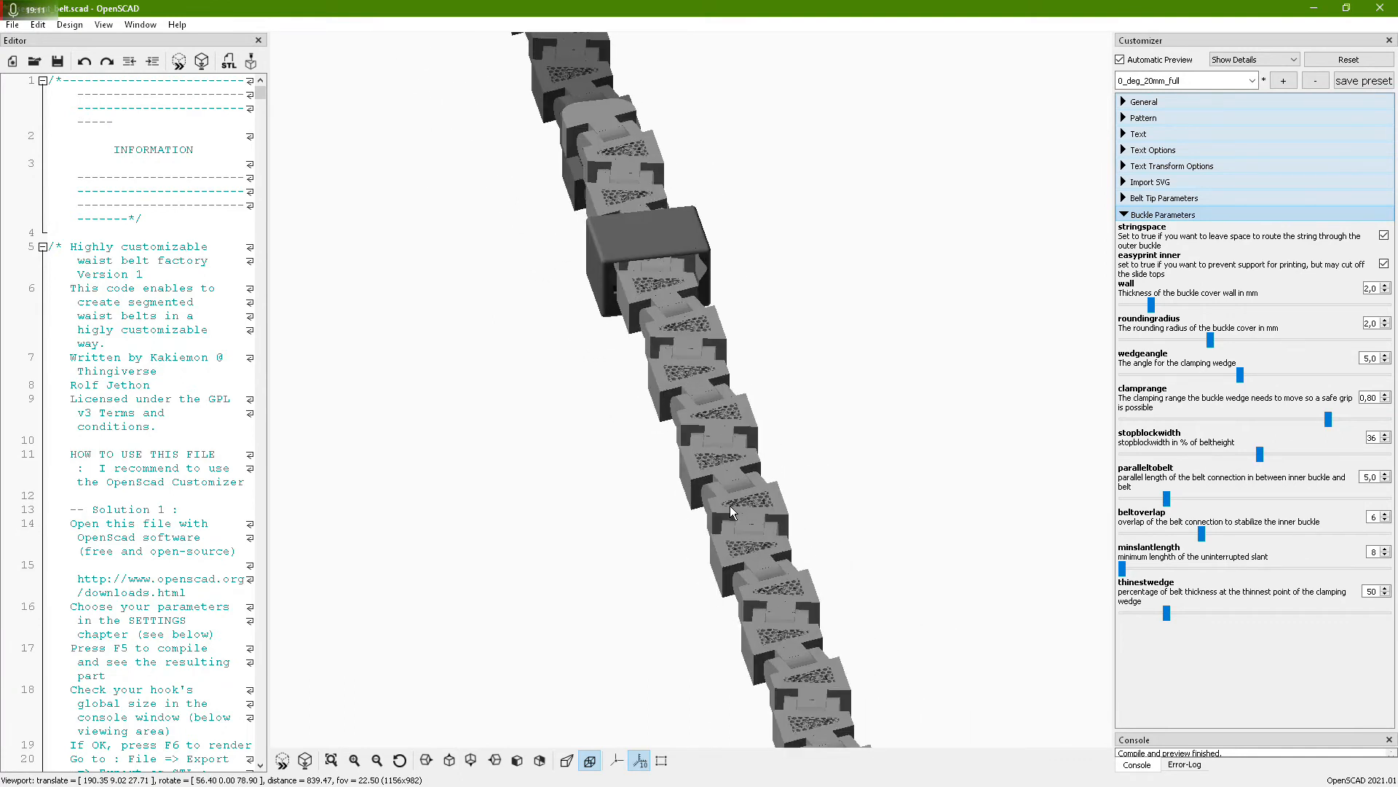
left_click_drag(640, 497, 722, 544)
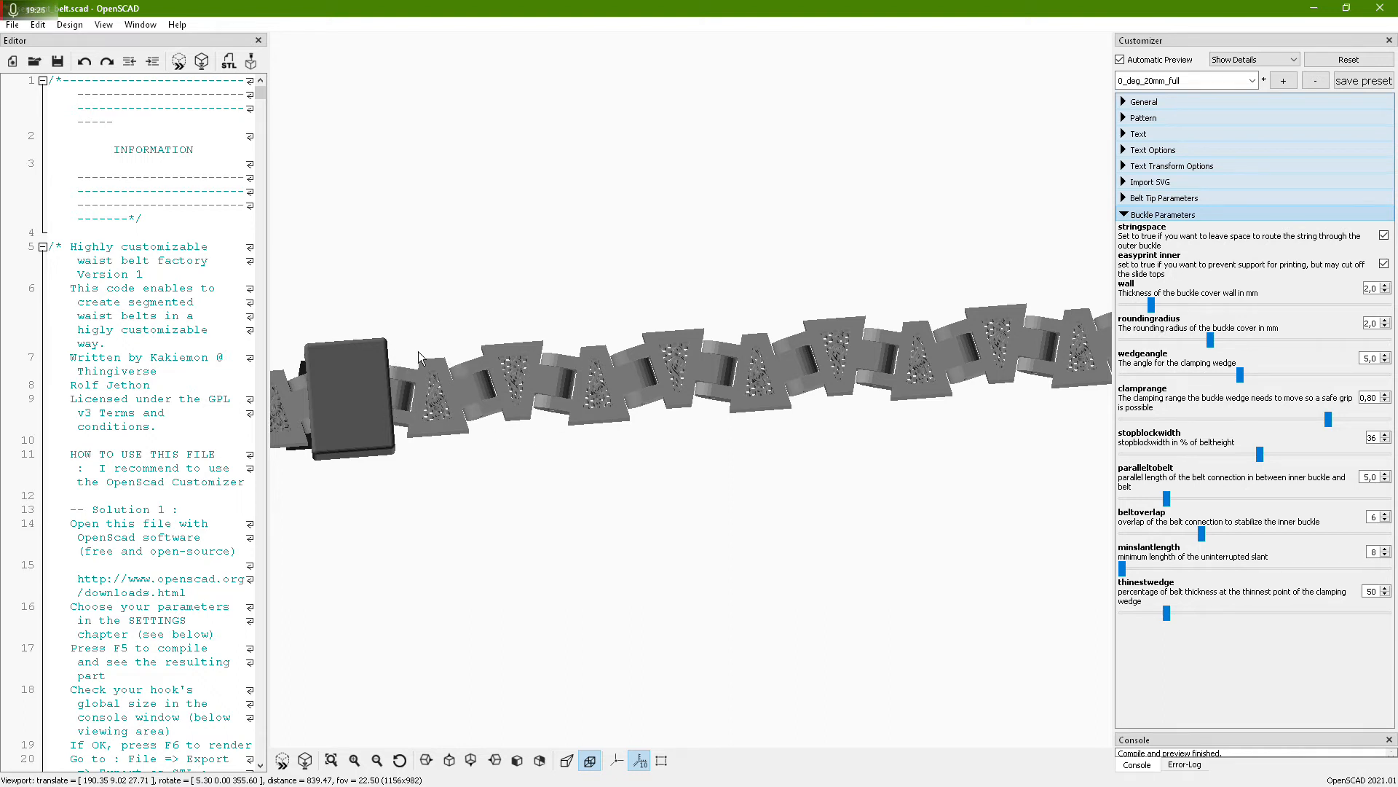
left_click_drag(747, 573, 643, 502)
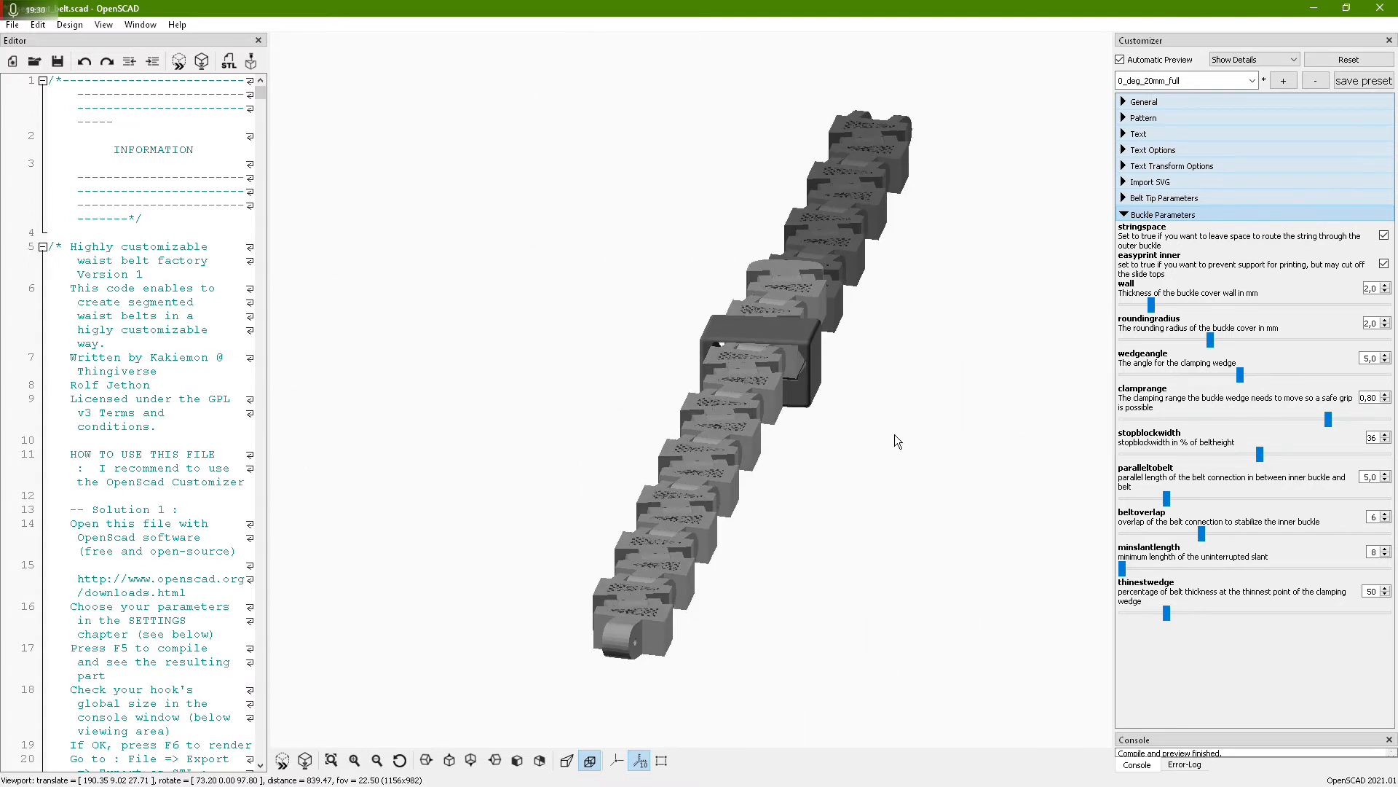
scroll(907, 431, "up", 1)
scroll(848, 370, "up", 2)
scroll(802, 351, "up", 2)
left_click_drag(912, 449, 921, 448)
scroll(752, 373, "up", 8)
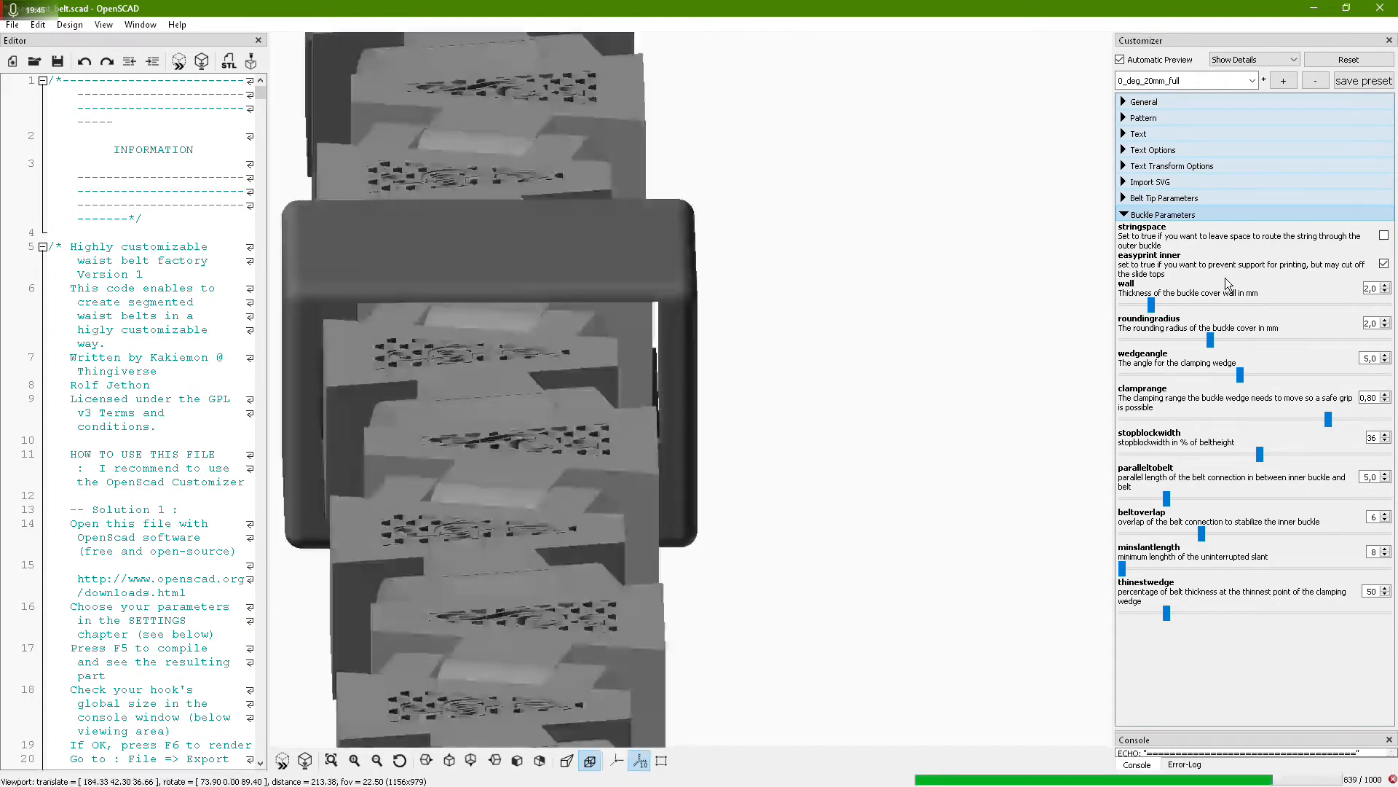
scroll(832, 319, "down", 5)
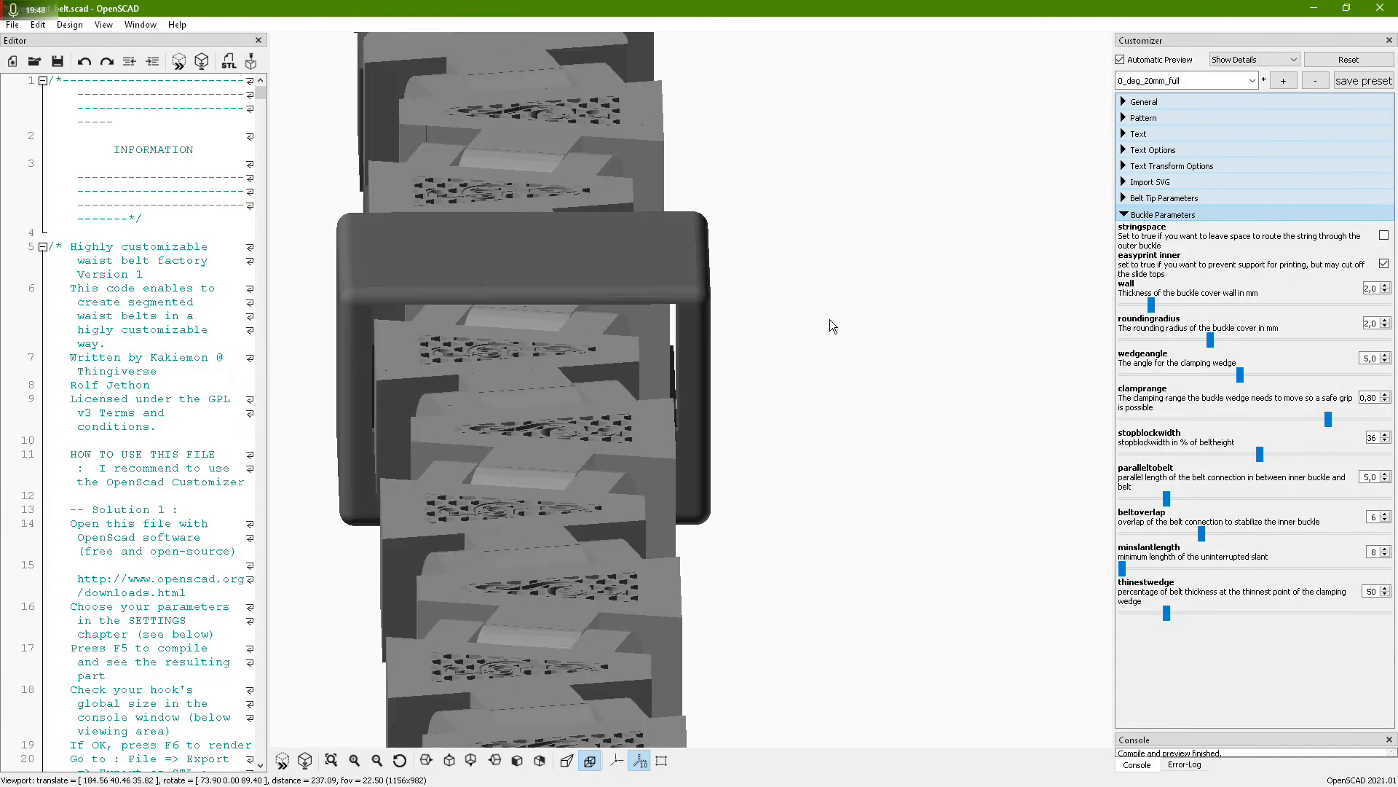
mouse_move(851, 473)
left_mouse_down()
mouse_move(842, 462)
mouse_move(874, 508)
mouse_move(837, 513)
mouse_move(846, 475)
left_mouse_up()
scroll(862, 337, "up", 3)
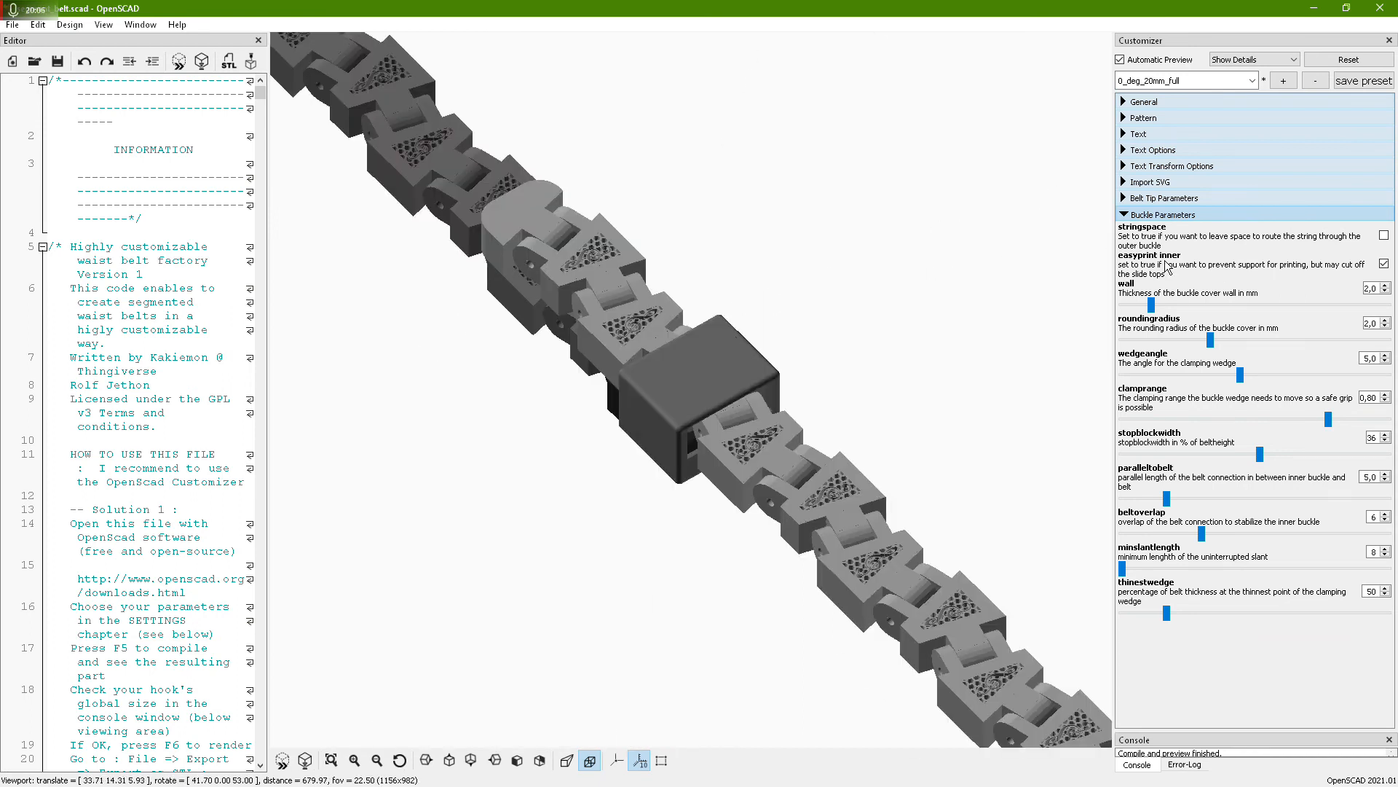
left_click_drag(1060, 351, 1086, 326)
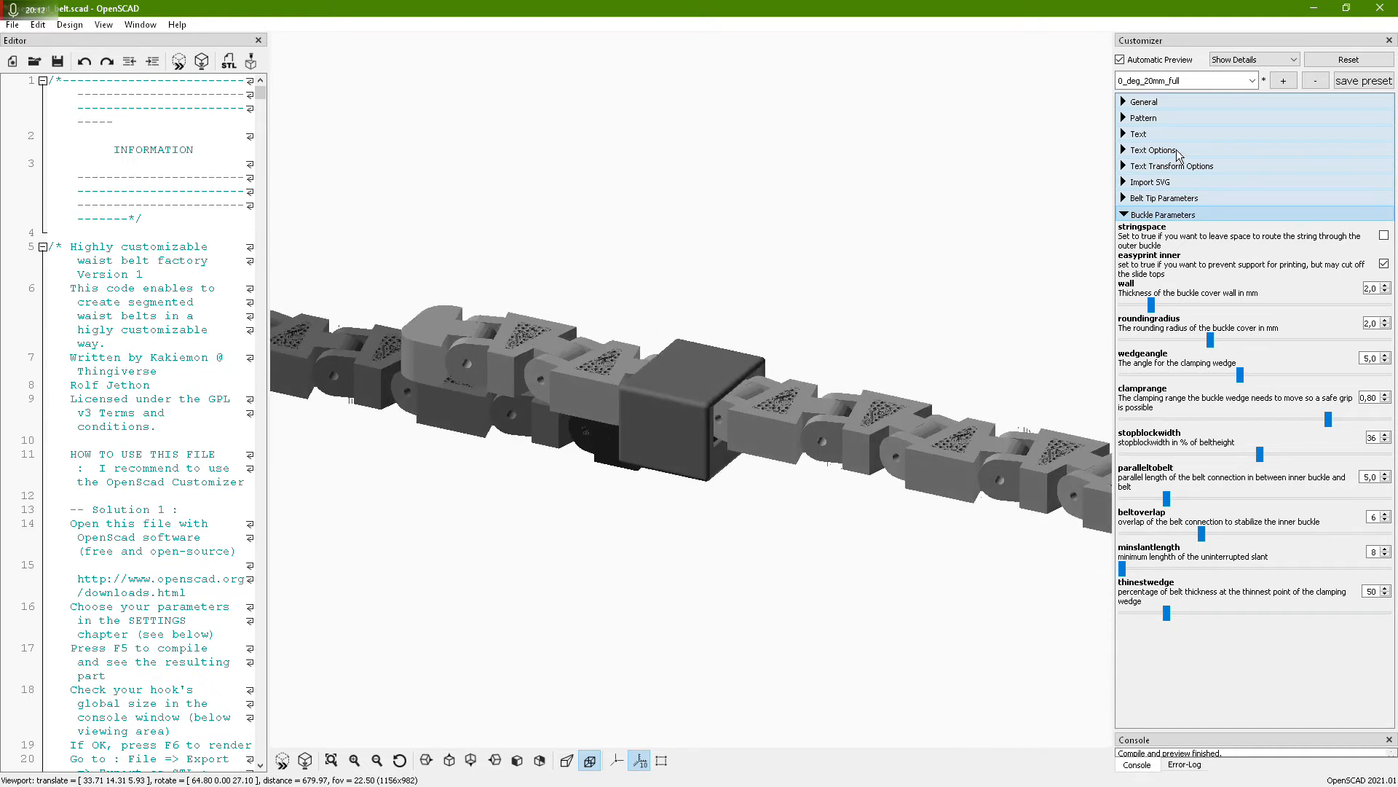
Expand the General parameters, set the visible part to inner Buckle and inspect it from the side
left_click(1124, 103)
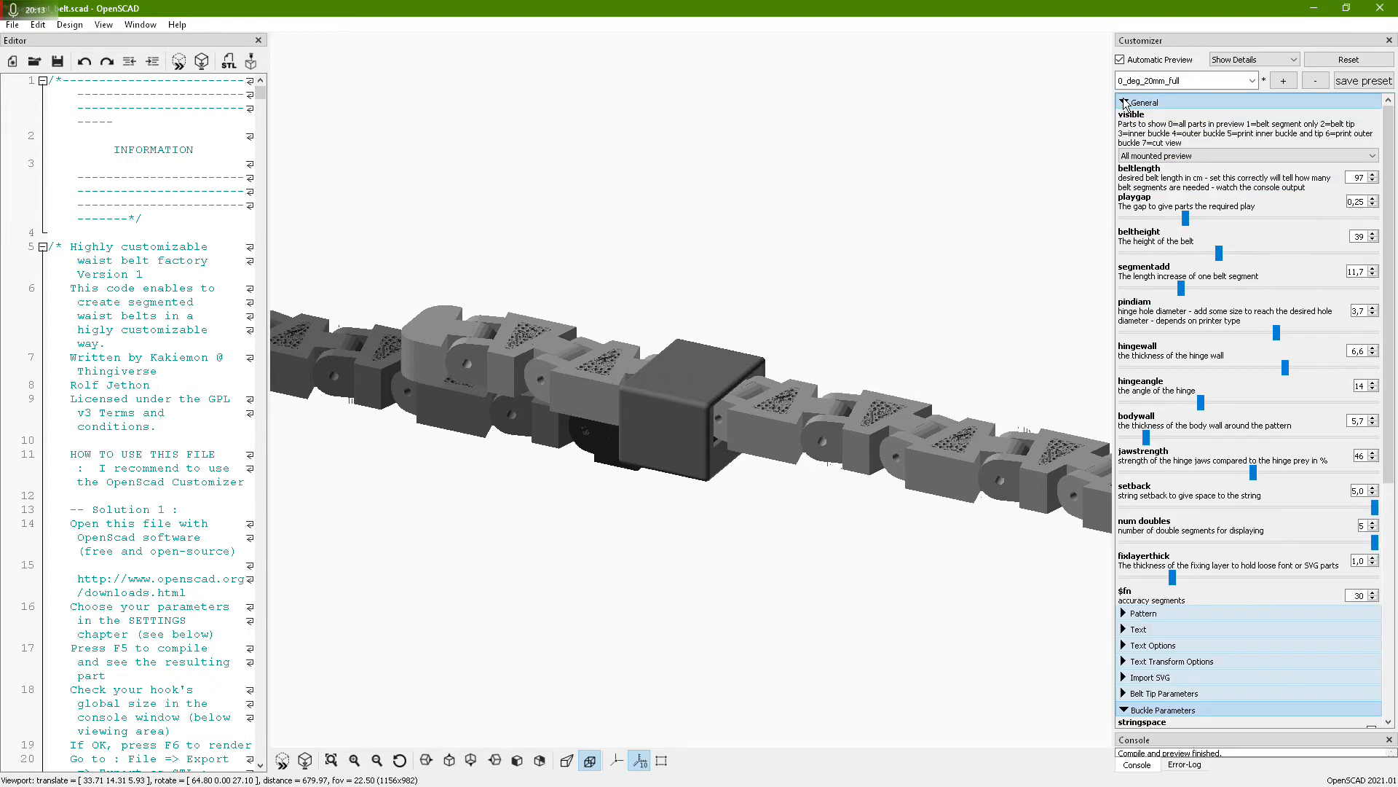
left_click(1179, 156)
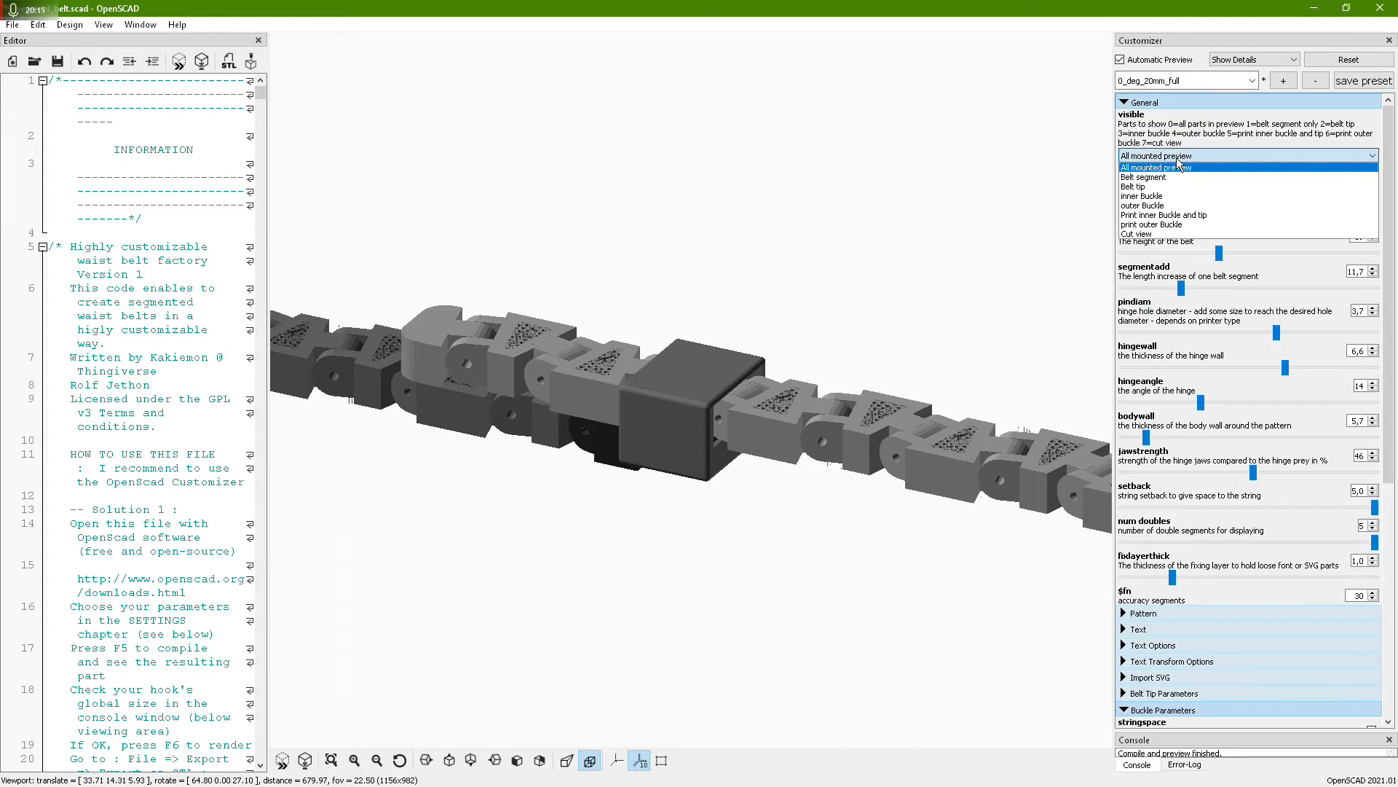
left_click(1159, 197)
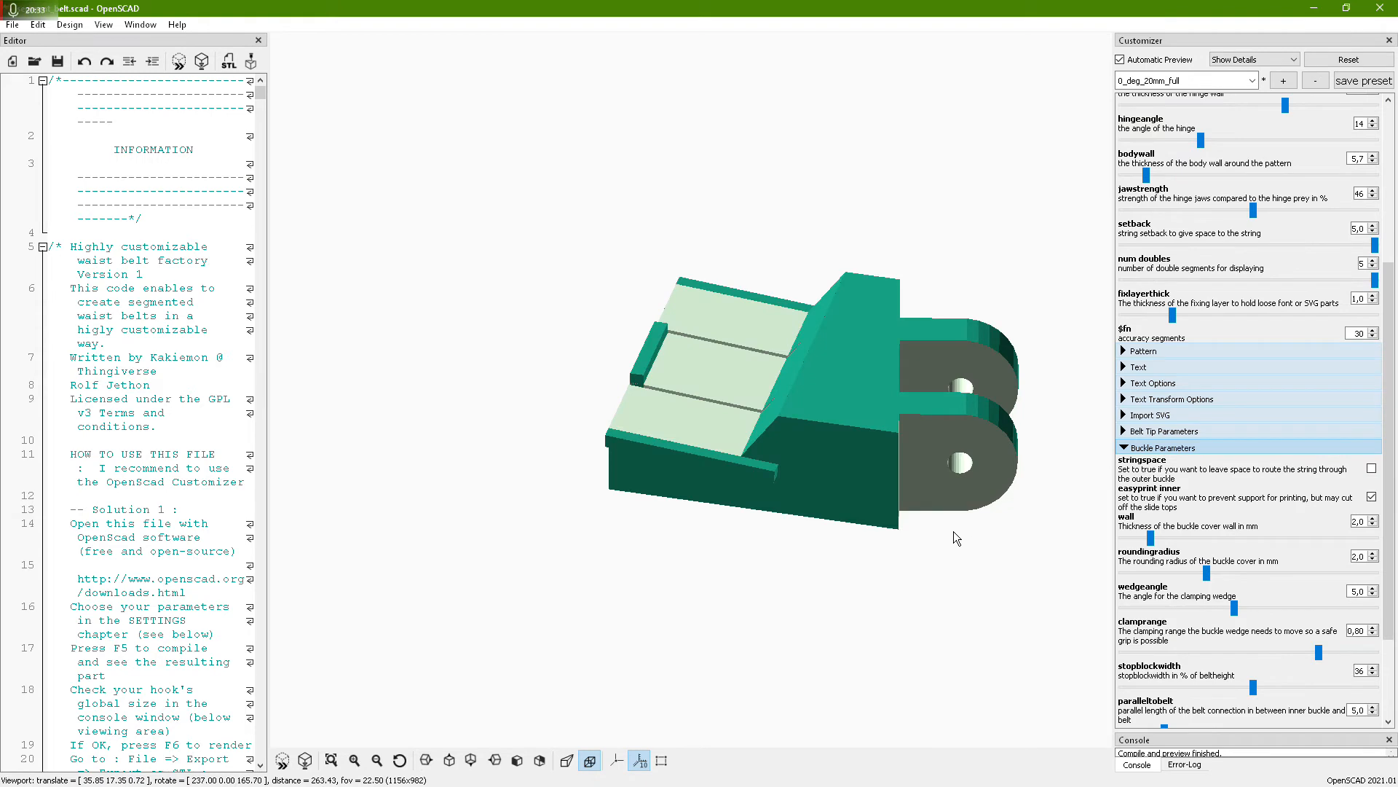
mouse_move(802, 501)
left_mouse_down()
mouse_move(772, 418)
mouse_move(791, 448)
mouse_move(779, 470)
mouse_move(790, 492)
left_mouse_up()
Load the design default values preset and discard the unsaved changes to the current preset
left_click(1253, 81)
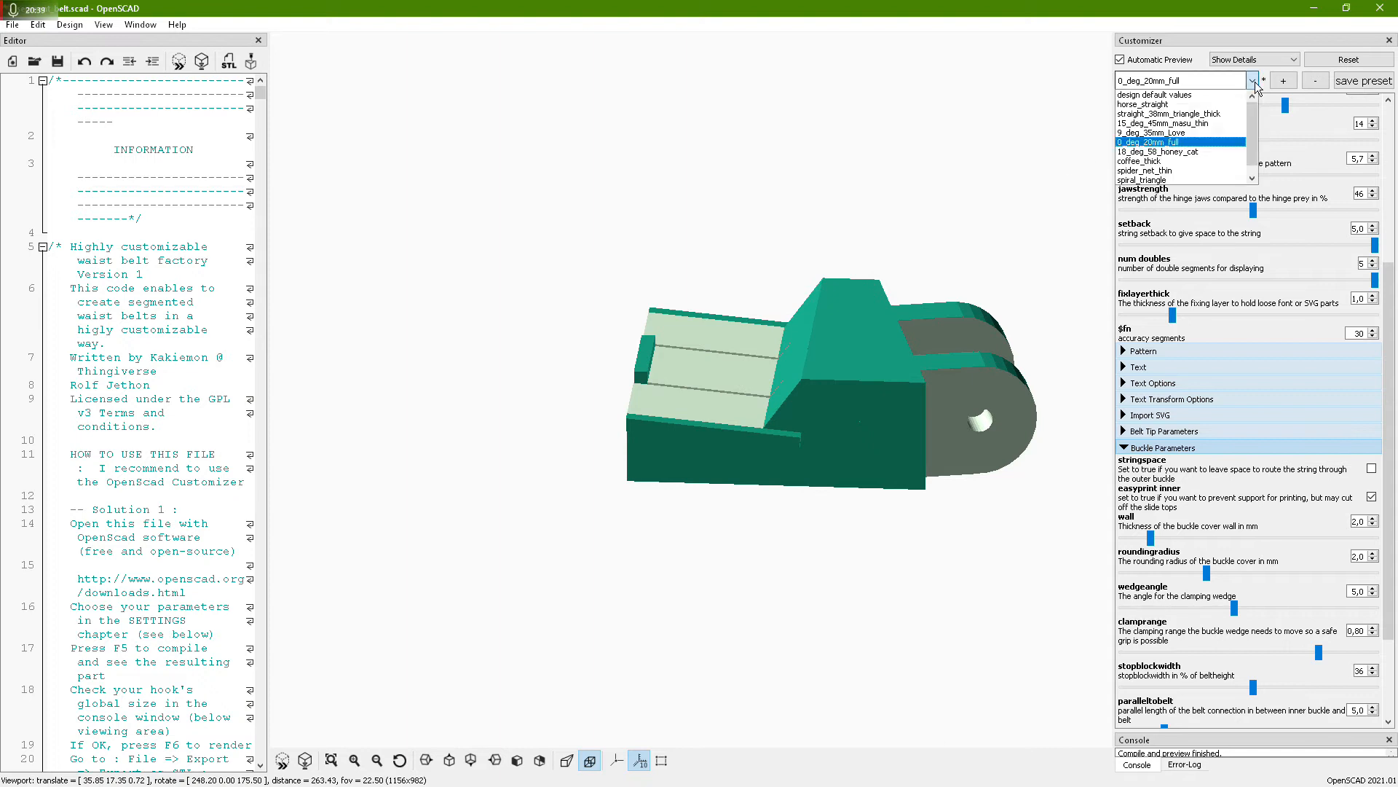
left_click(1217, 95)
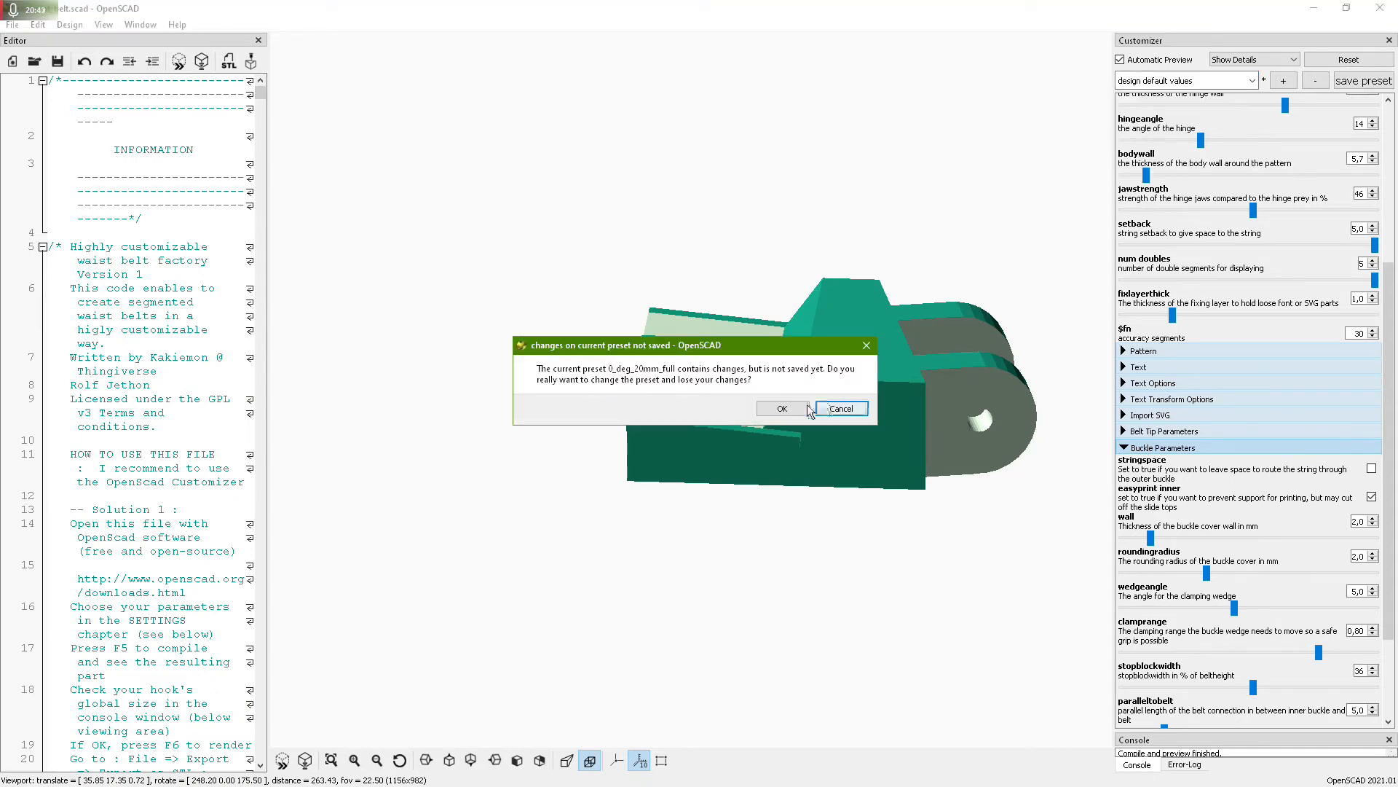
left_click(806, 409)
scroll(785, 378, "down", 5)
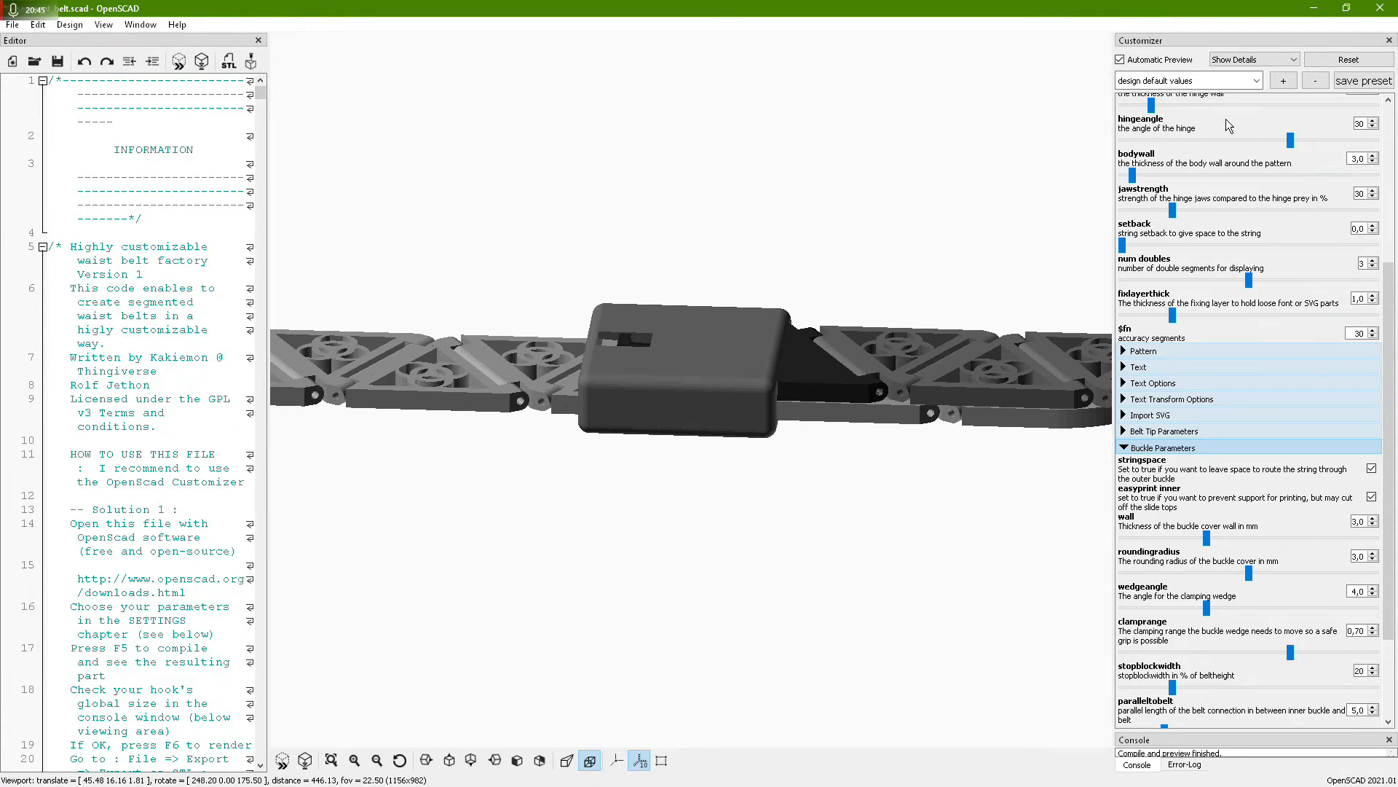
Set the visible part to inner Buckle and inspect its flat face and hinge end
scroll(1228, 124, "up", 5)
scroll(1228, 124, "up", 1)
left_click(1202, 155)
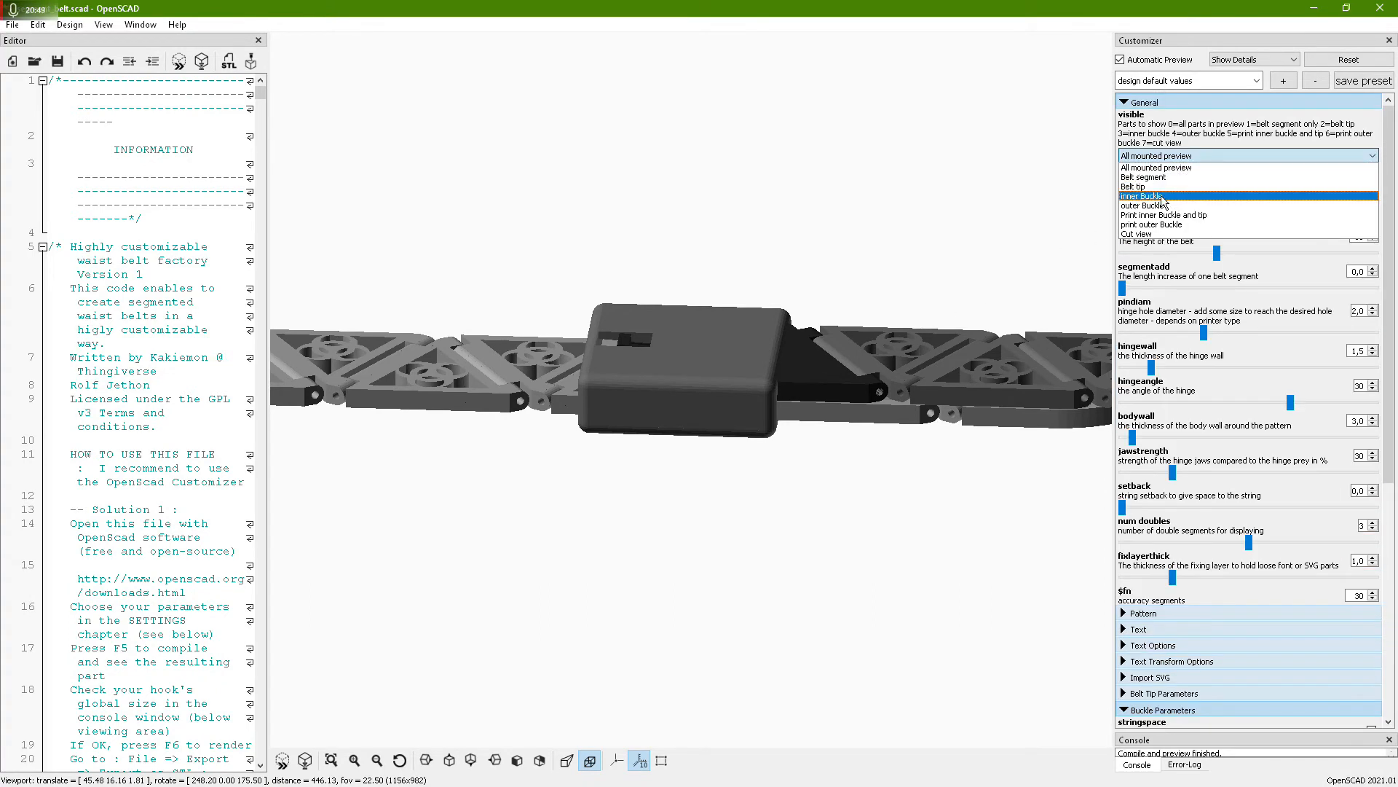
left_click(1161, 197)
left_click_drag(1041, 335, 736, 370)
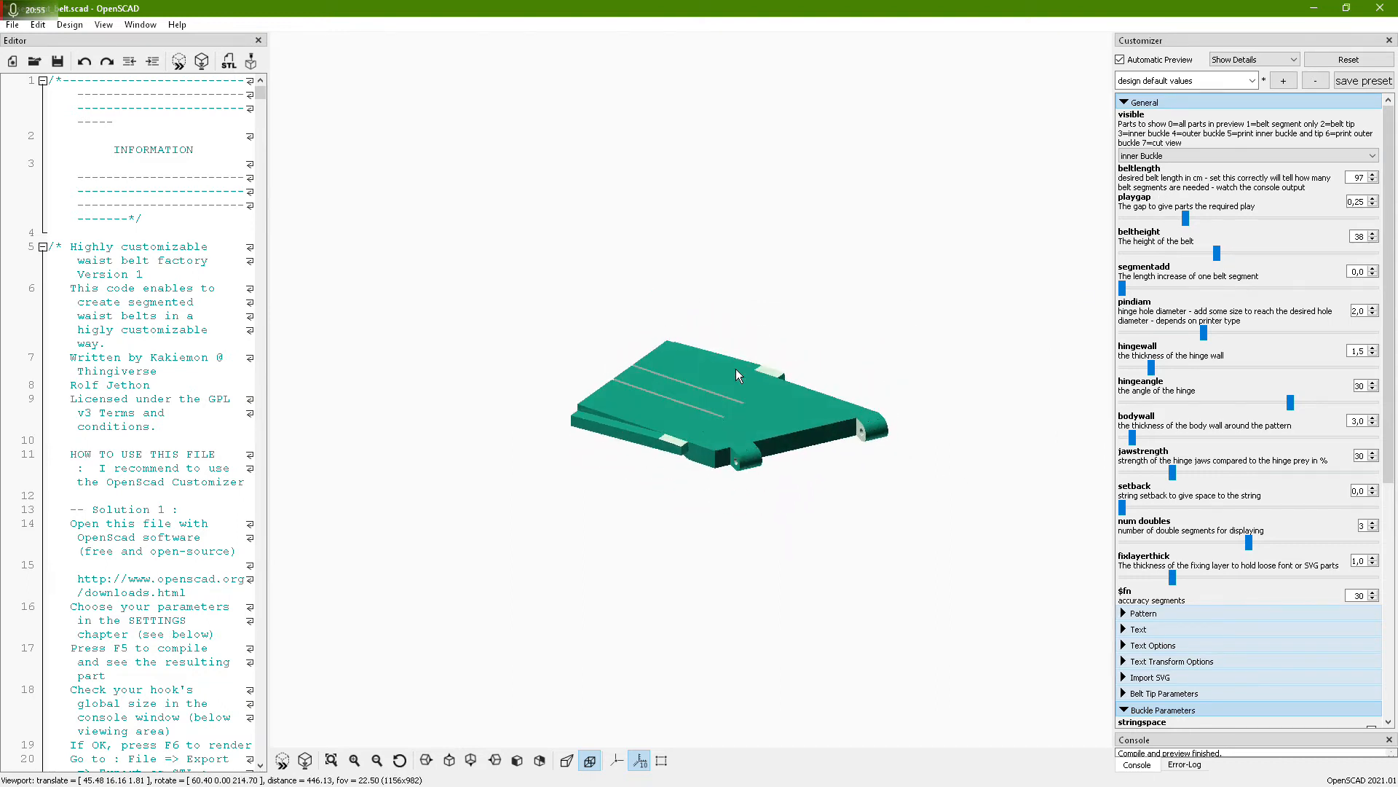
left_click_drag(814, 466, 843, 446)
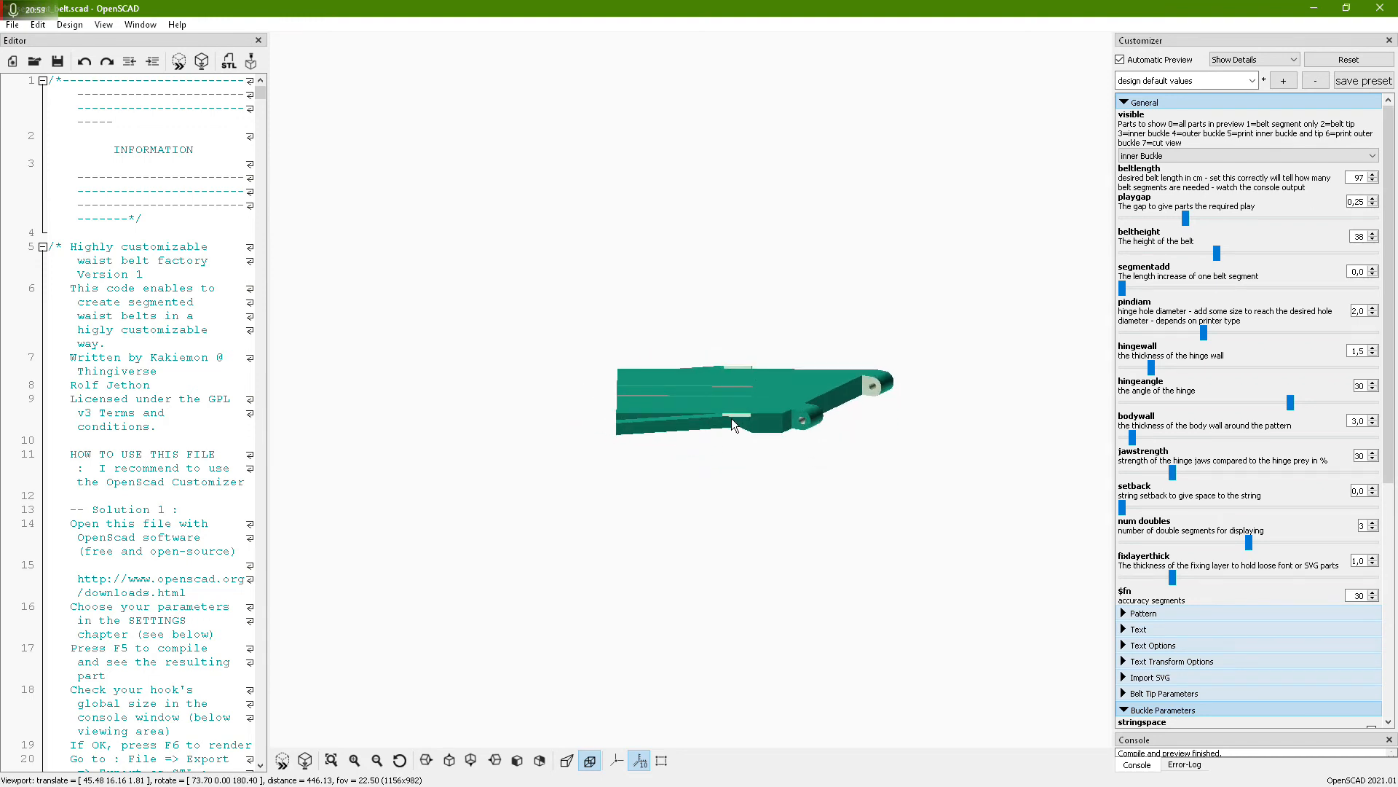
Turn off the buckle's easyprint inner option and inspect the slide edges of the inner buckle up close
scroll(1191, 485, "down", 1)
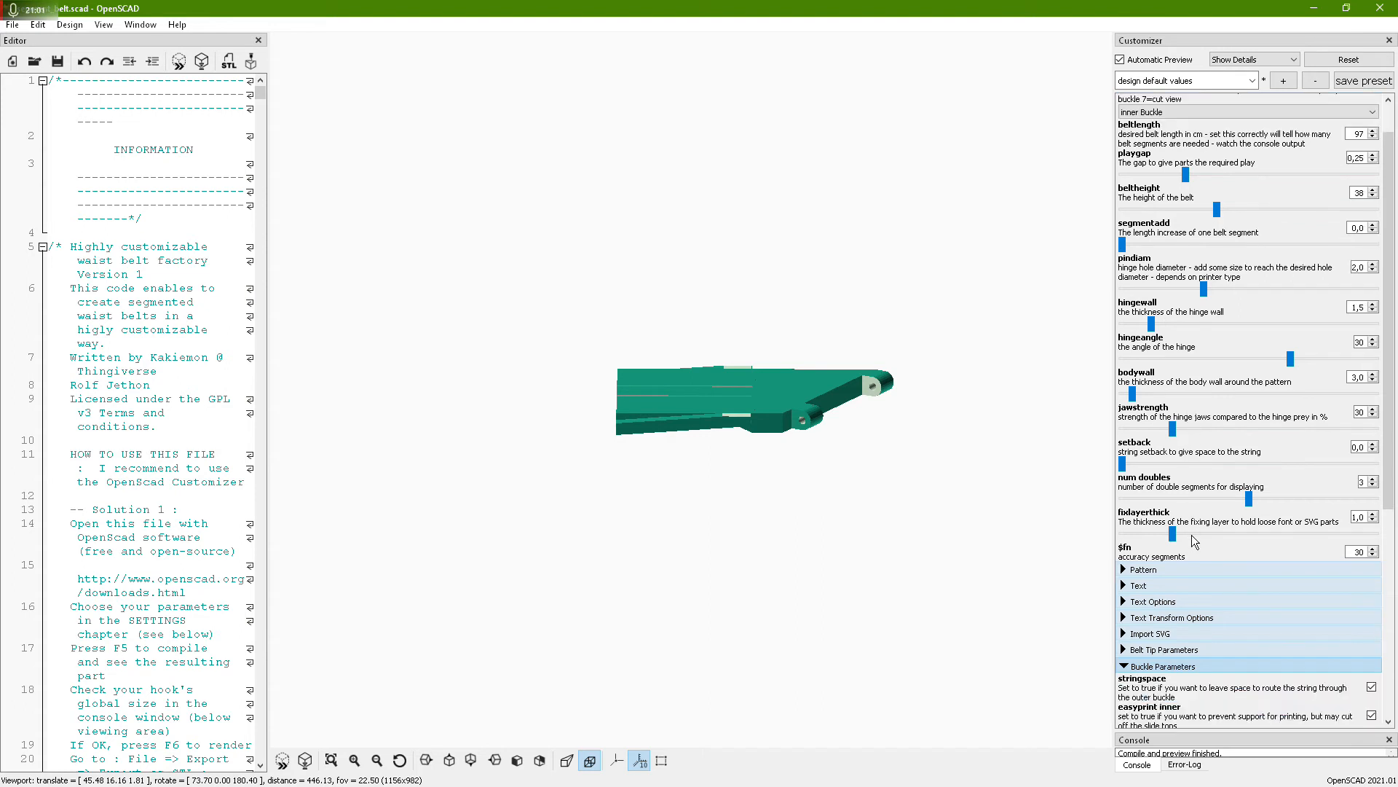
scroll(1195, 561, "down", 4)
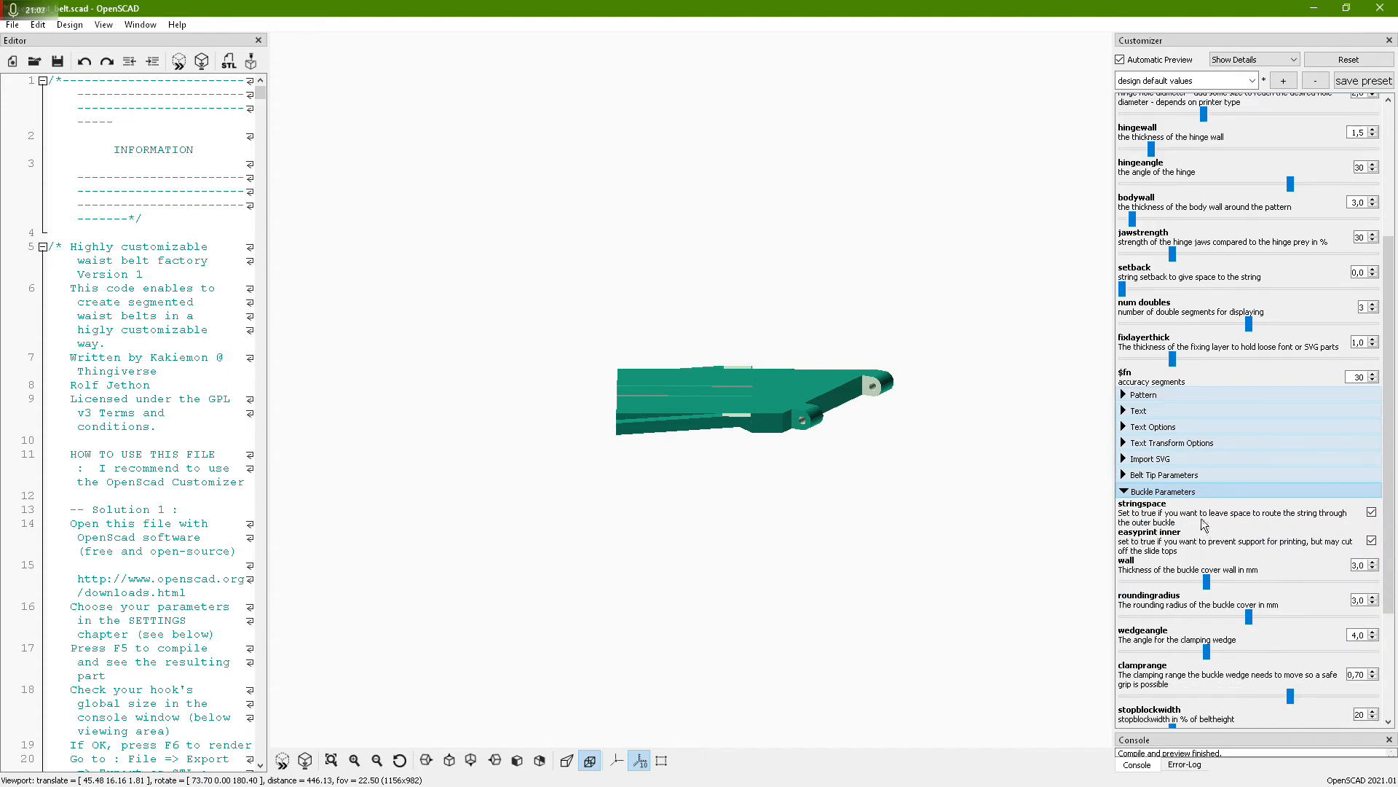
left_click(1372, 541)
left_click_drag(820, 531, 614, 453)
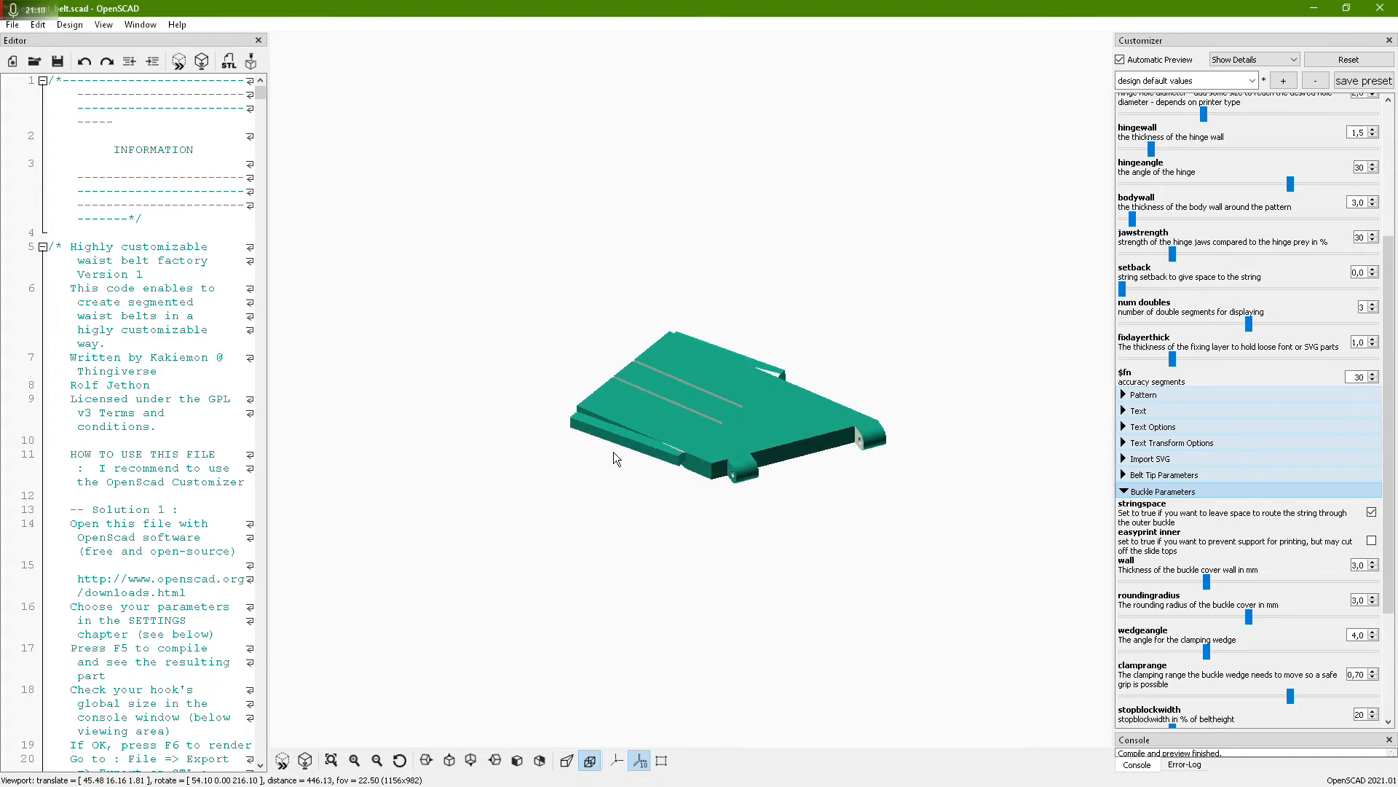
scroll(760, 366, "up", 6)
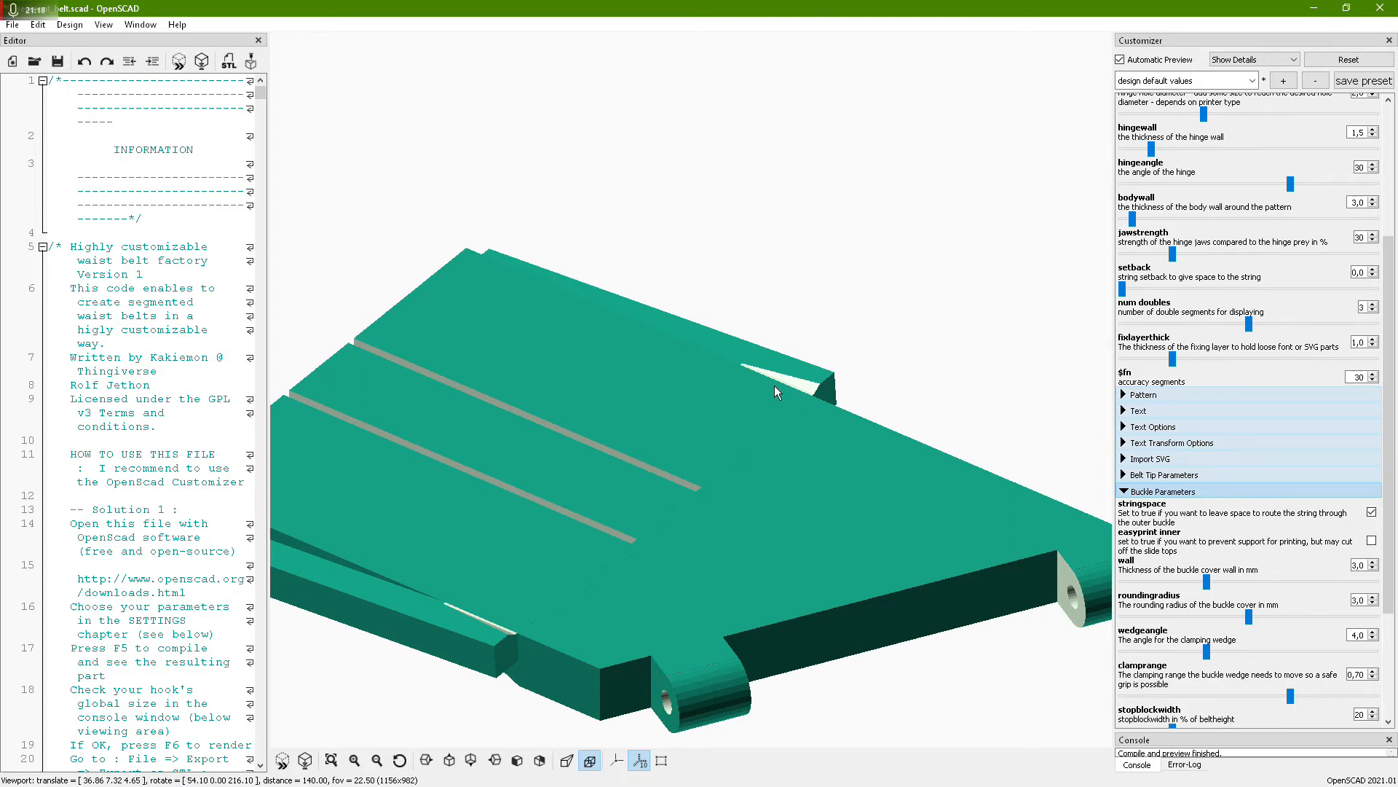
Turn off the buckle's stringspace option and inspect the inner buckle from the side, below and the hinge end
left_click(1372, 512)
mouse_move(1012, 388)
left_mouse_down()
mouse_move(948, 384)
mouse_move(1020, 384)
mouse_move(1025, 372)
left_mouse_up()
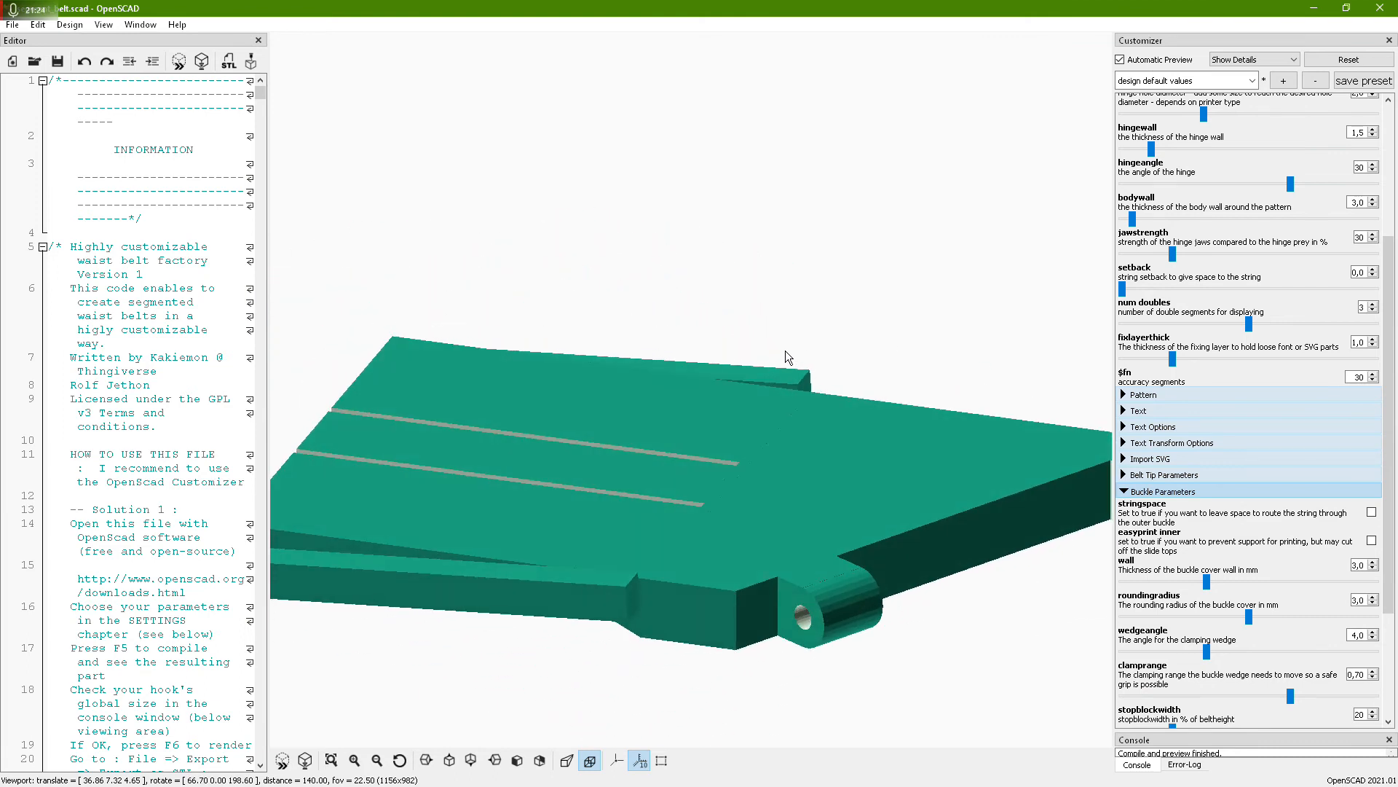
left_click_drag(749, 506, 785, 299)
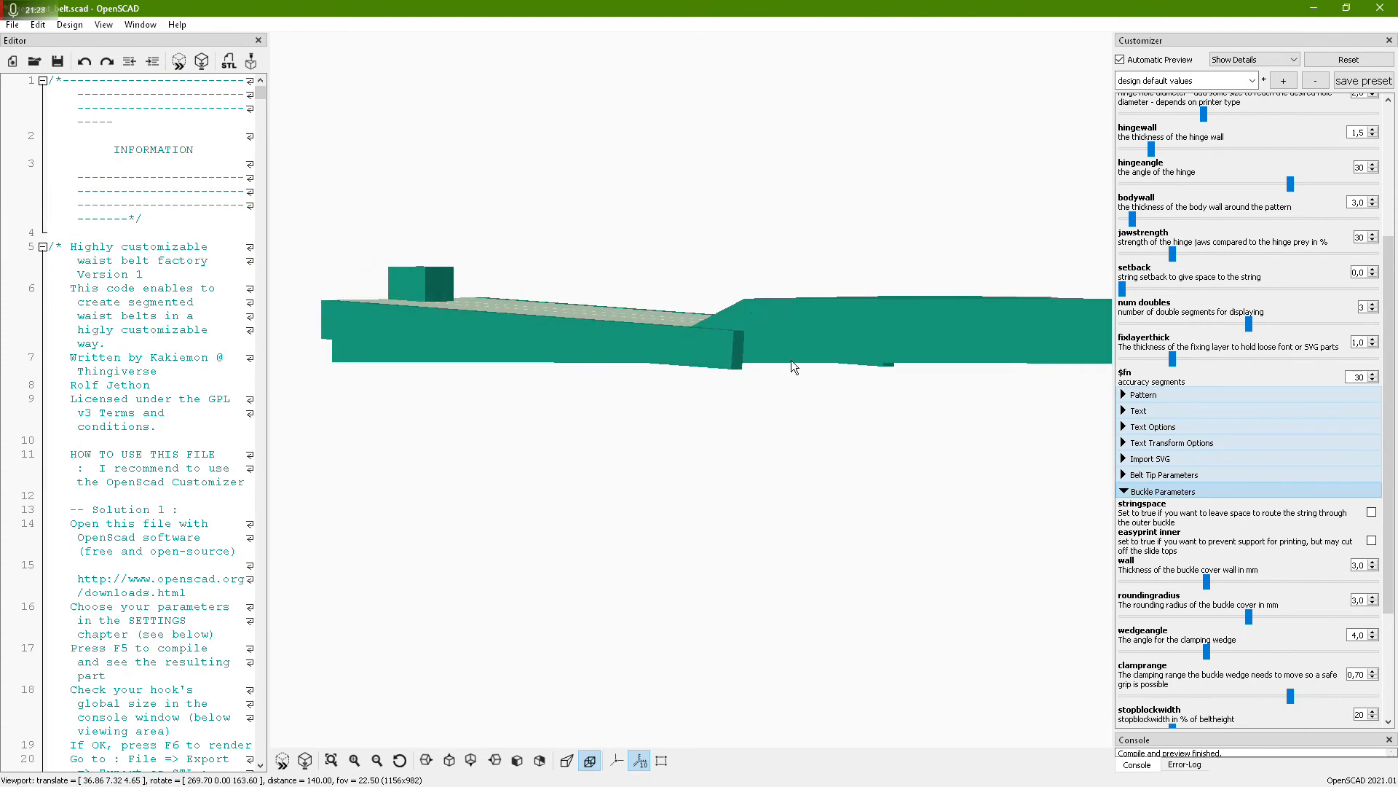
left_click_drag(792, 361, 785, 352)
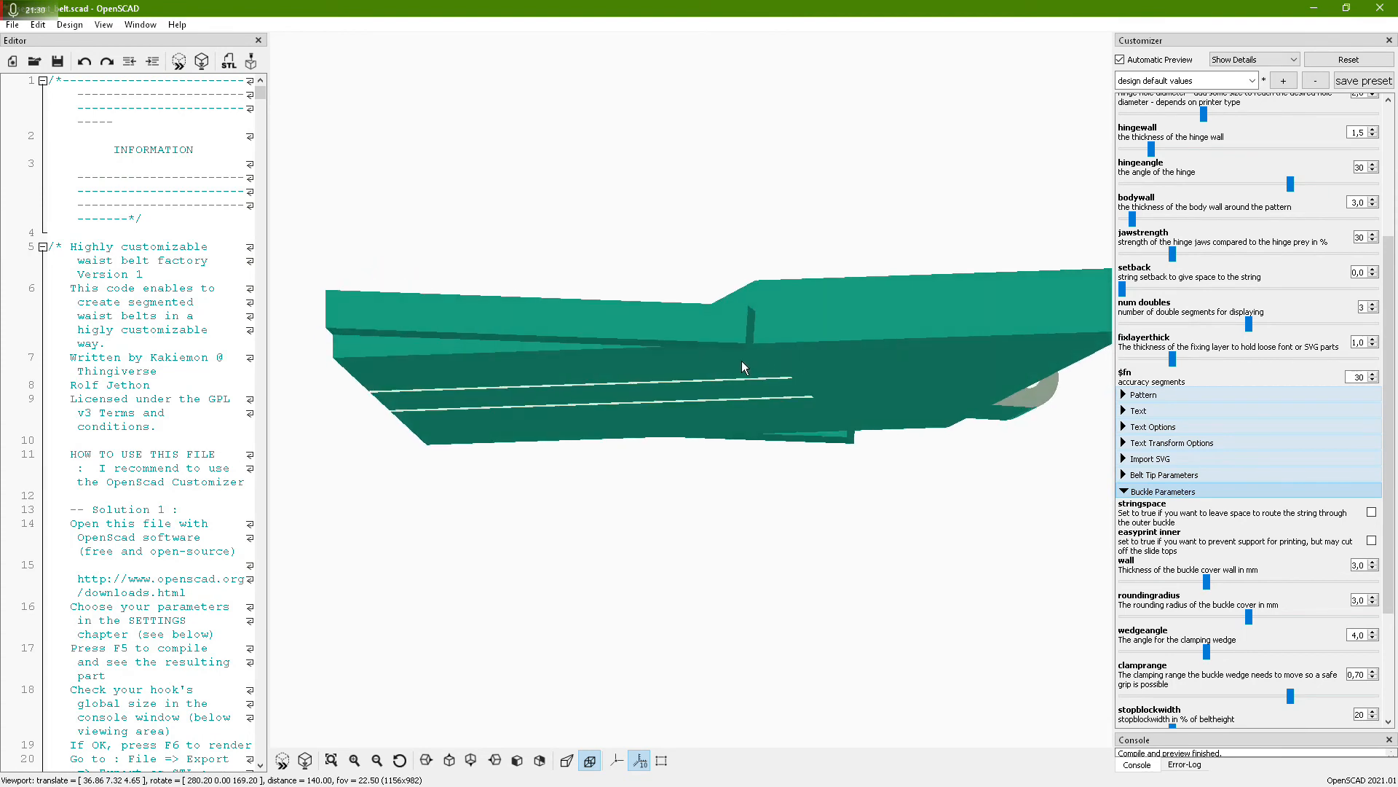
left_click_drag(819, 401, 881, 417)
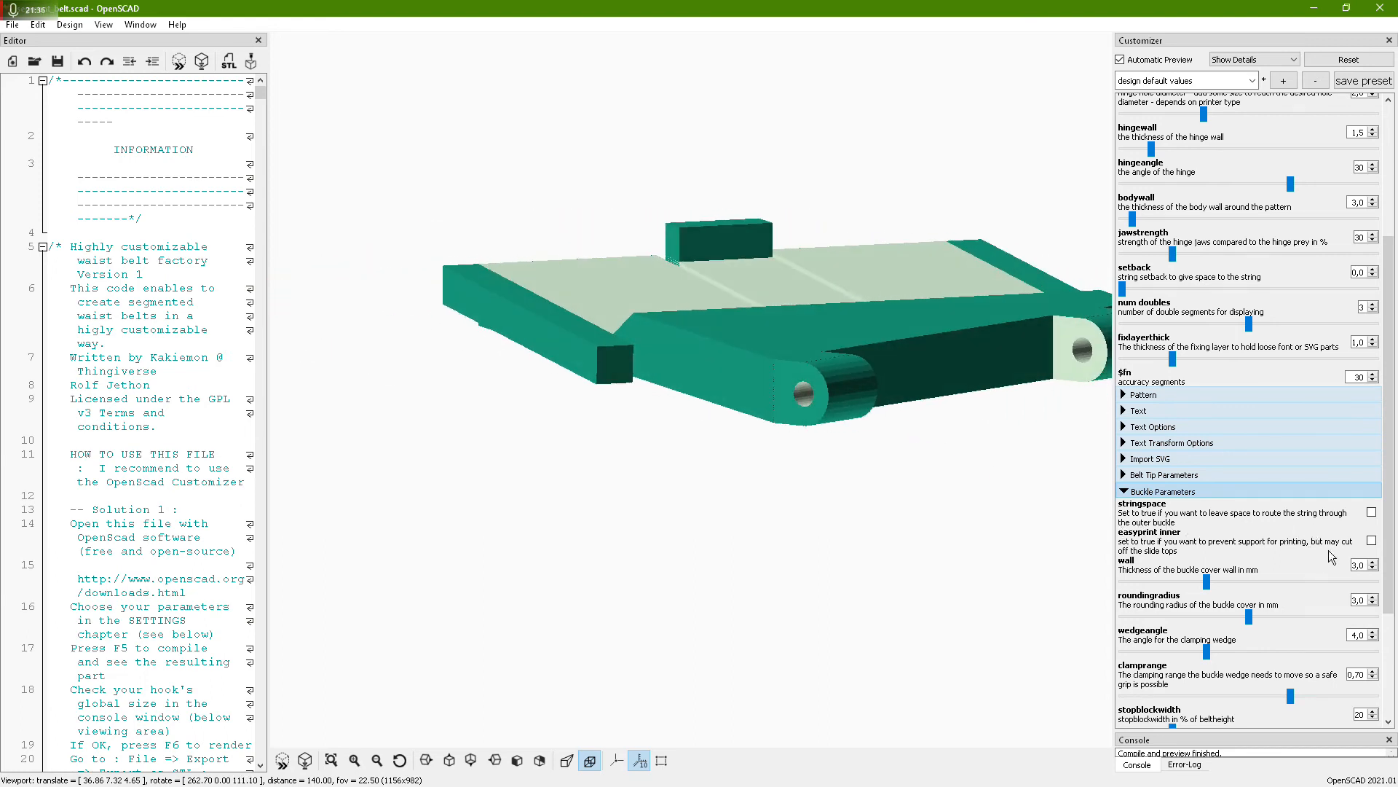
Turn the easyprint inner option back on and inspect the slides along the inner buckle's sides
left_click(1371, 542)
left_click_drag(1038, 499, 858, 513)
left_click_drag(730, 326, 705, 370)
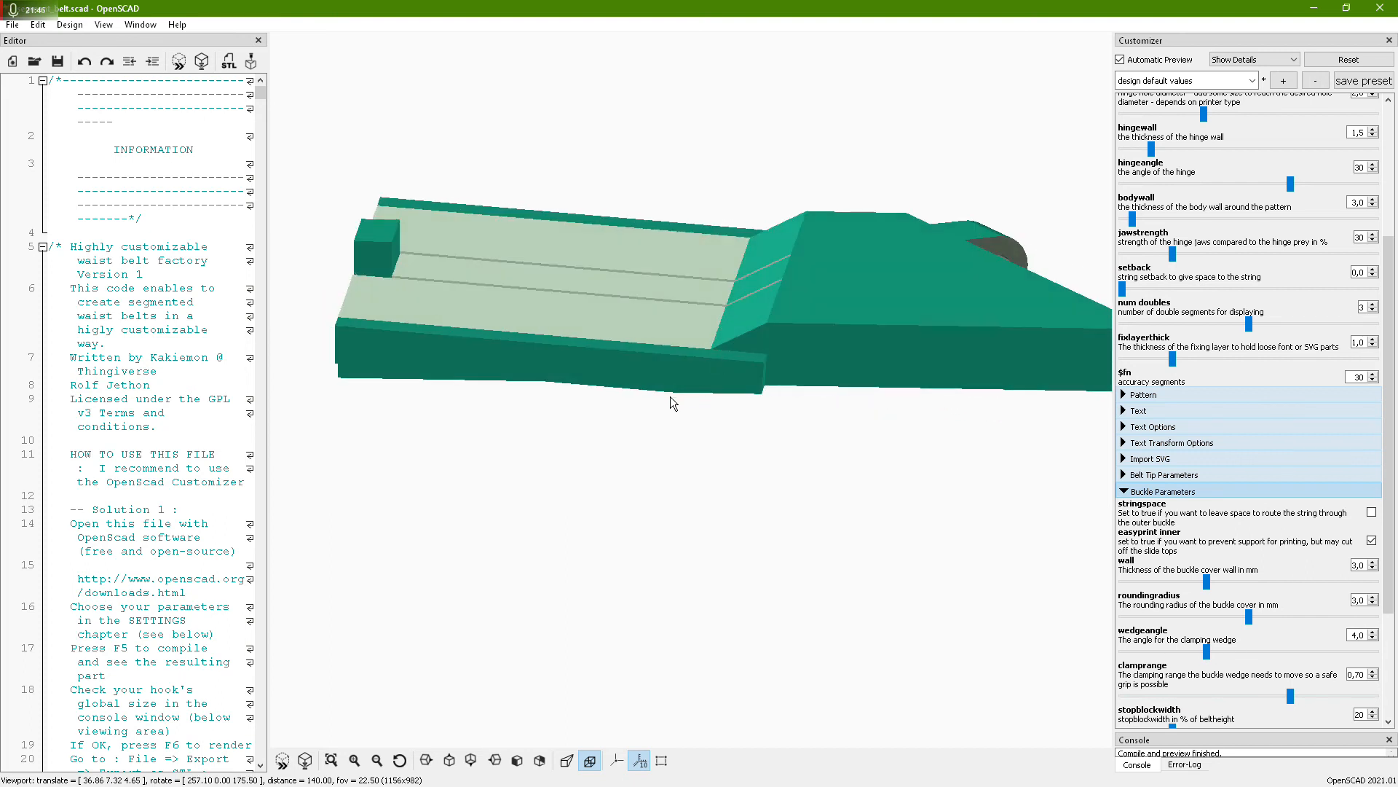
left_click_drag(740, 434, 777, 450)
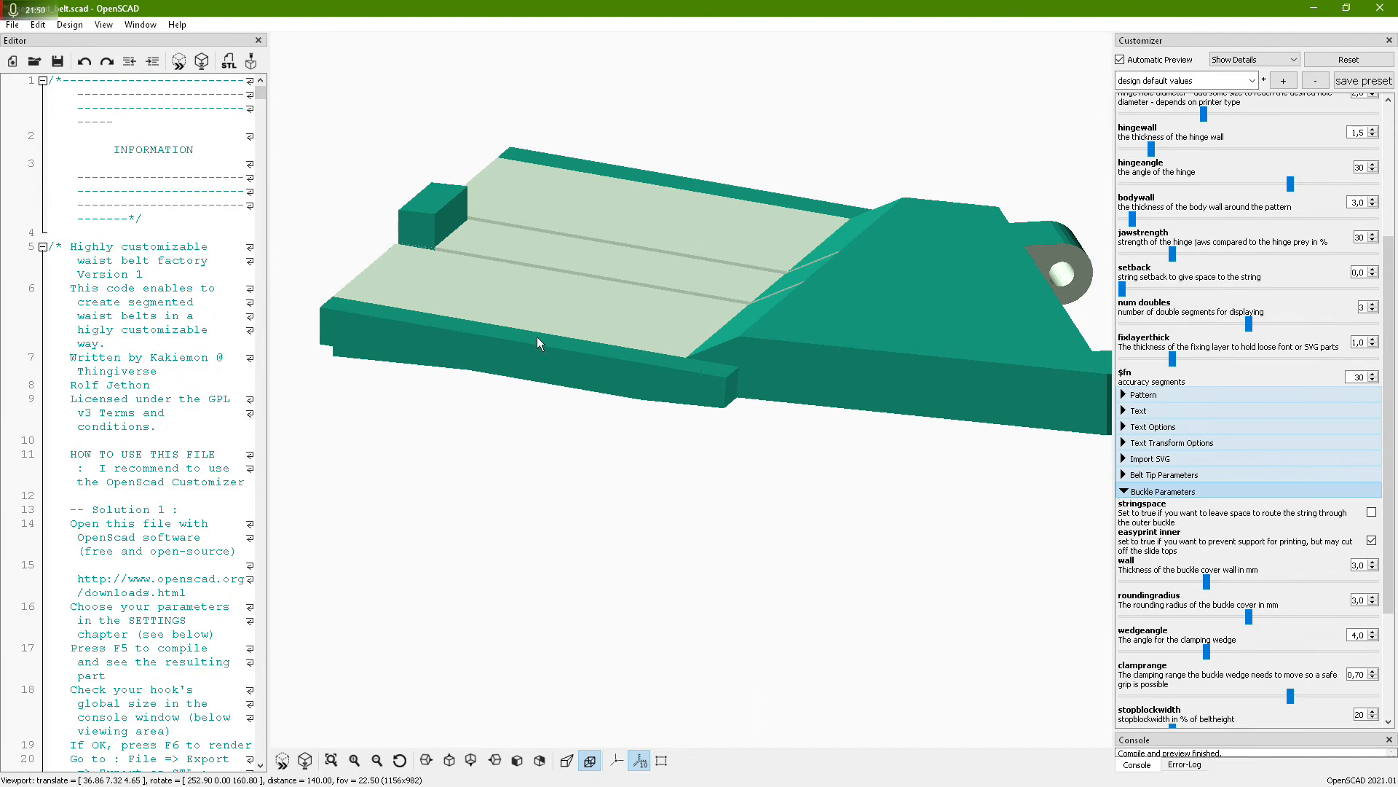
left_click_drag(965, 504, 947, 486)
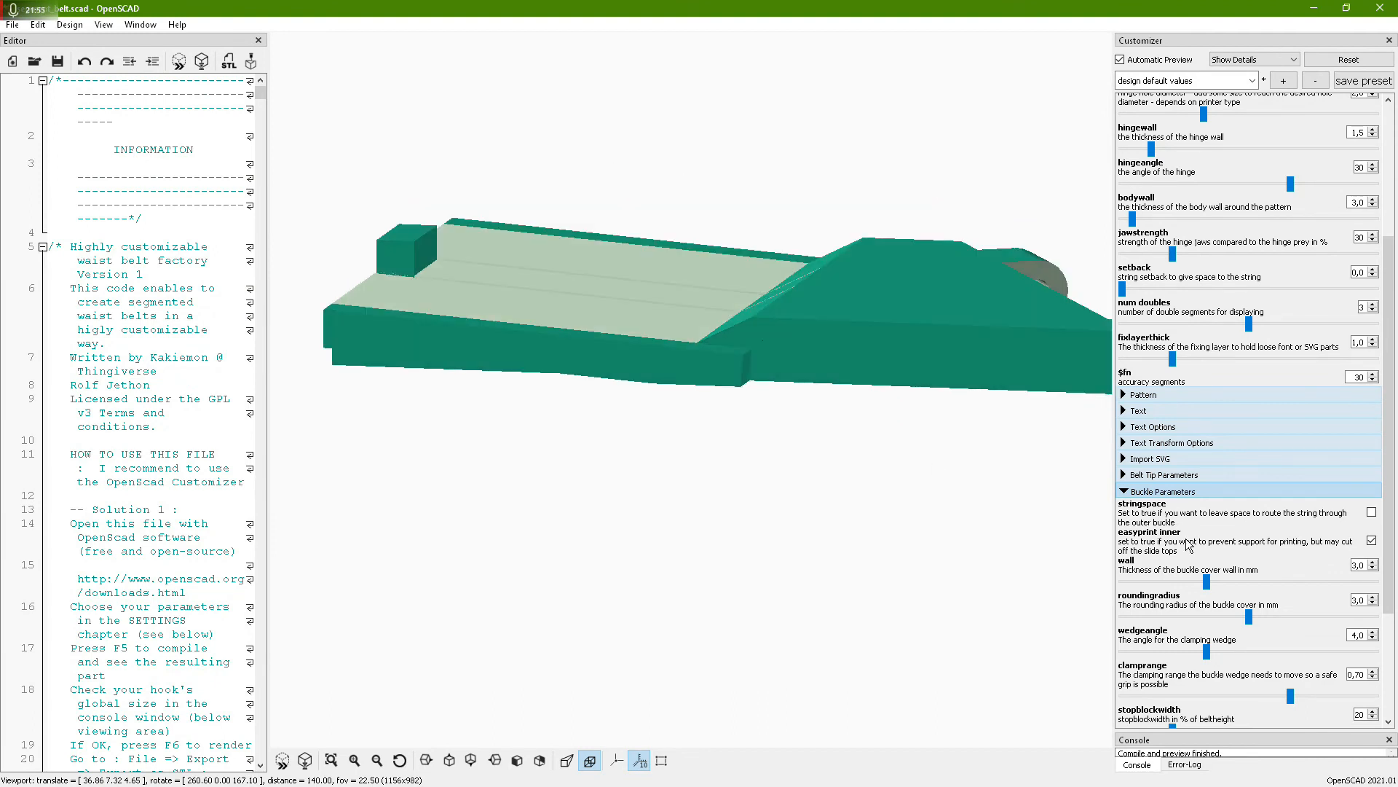
left_click_drag(970, 590, 945, 592)
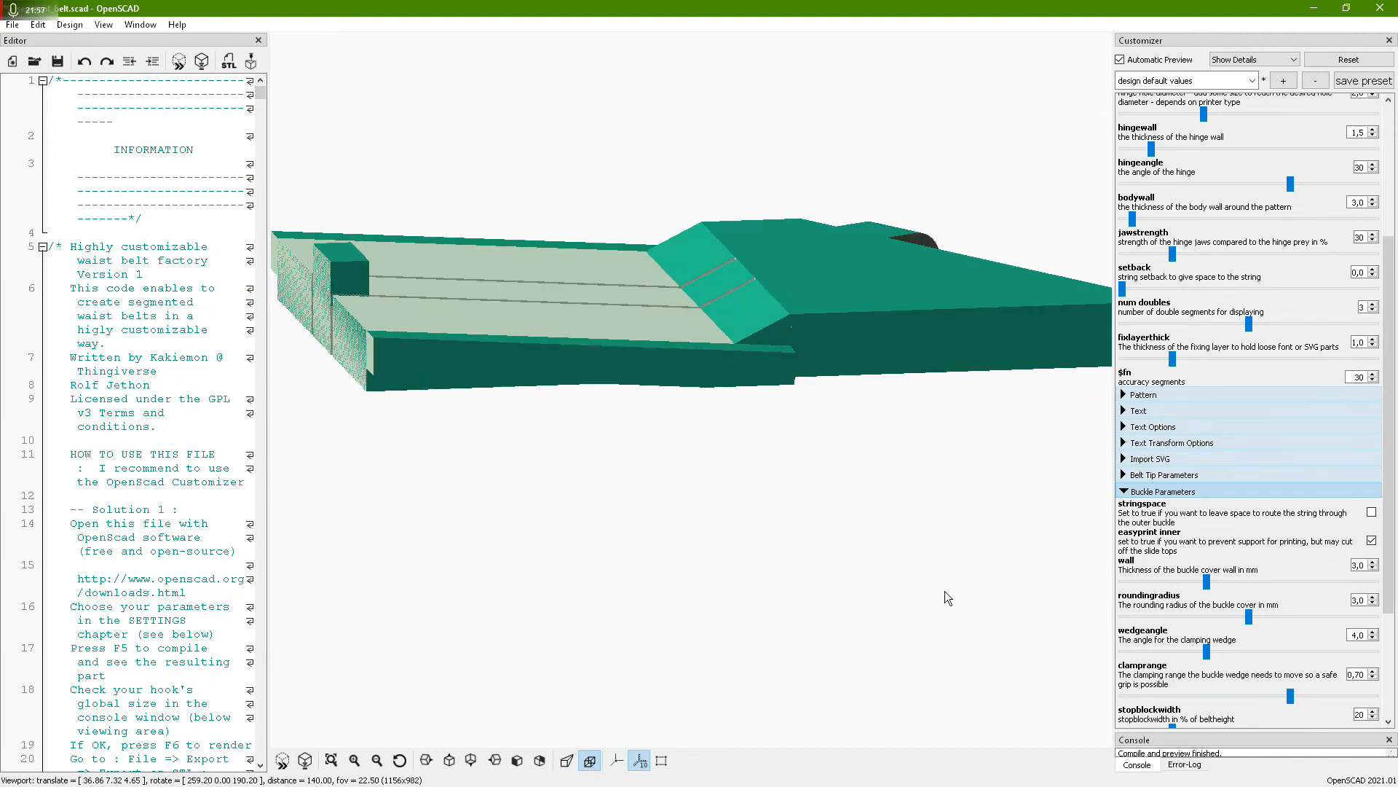
Set the buckle cover's wall and roundingradius to 4 mm each and inspect the inner buckle's stop block and clamping surface
left_click_drag(1207, 581, 1264, 579)
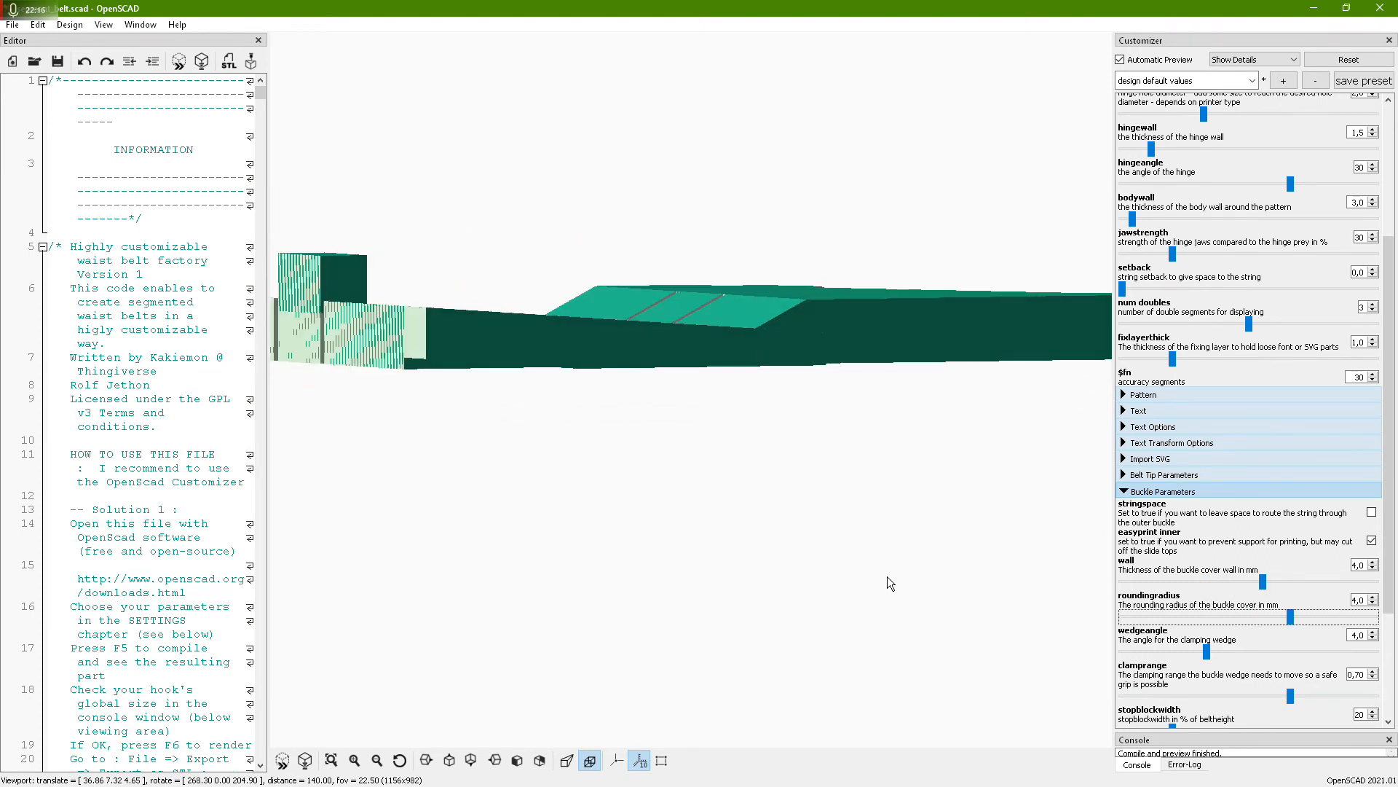
left_click_drag(887, 575, 852, 307)
left_click_drag(523, 514, 649, 412)
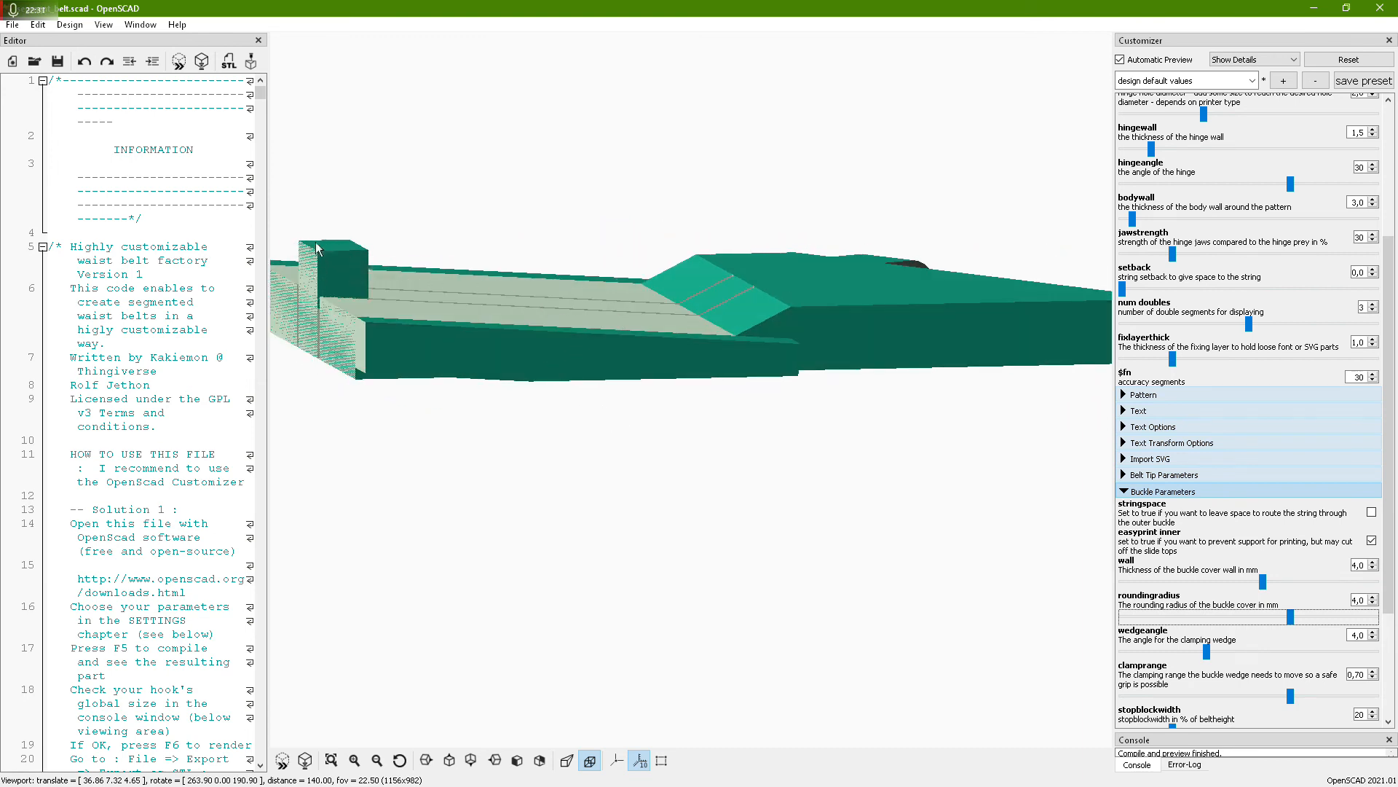
left_click_drag(400, 264, 418, 303)
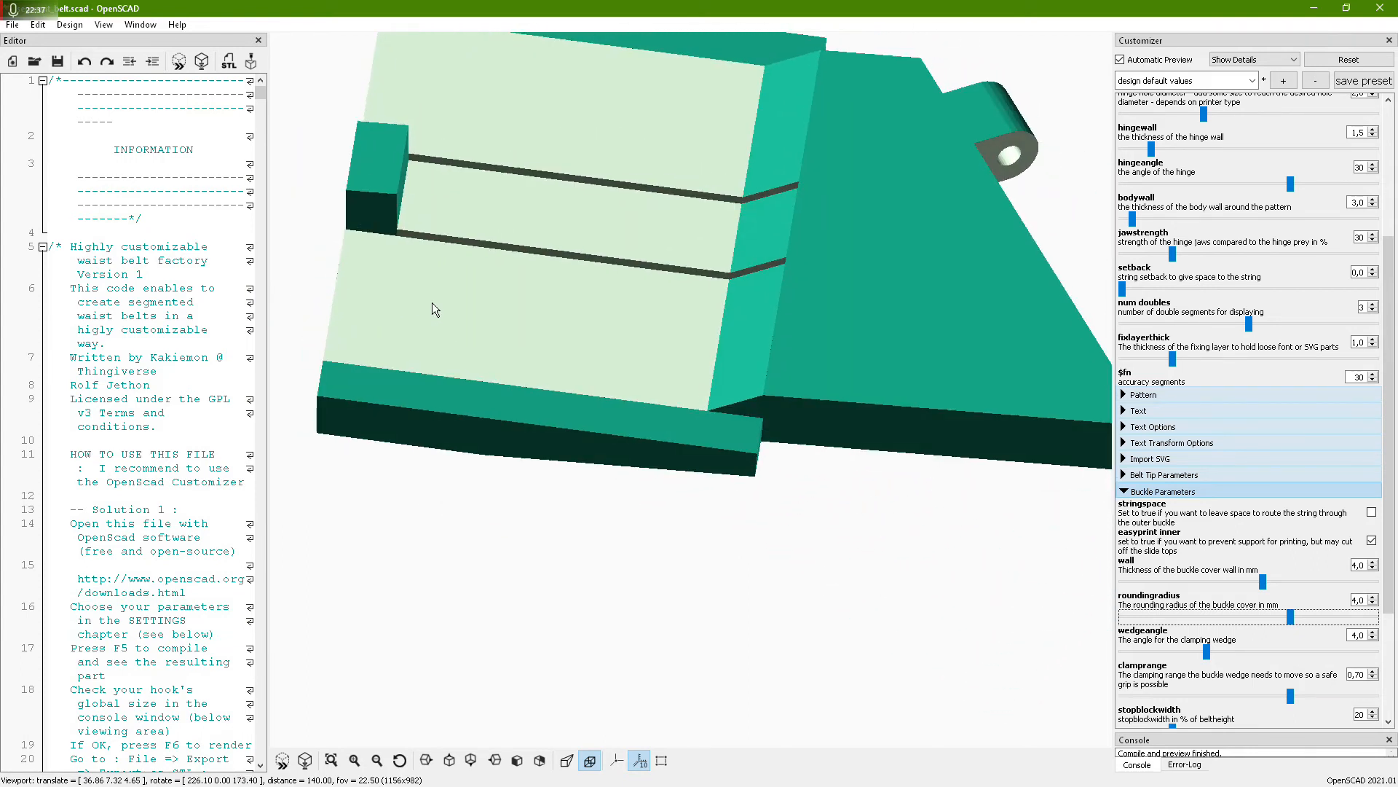
Set the visible part to outer Buckle and inspect the opening at its end
left_click(1253, 81)
left_click(1225, 95)
scroll(1226, 155, "up", 5)
left_click(1226, 154)
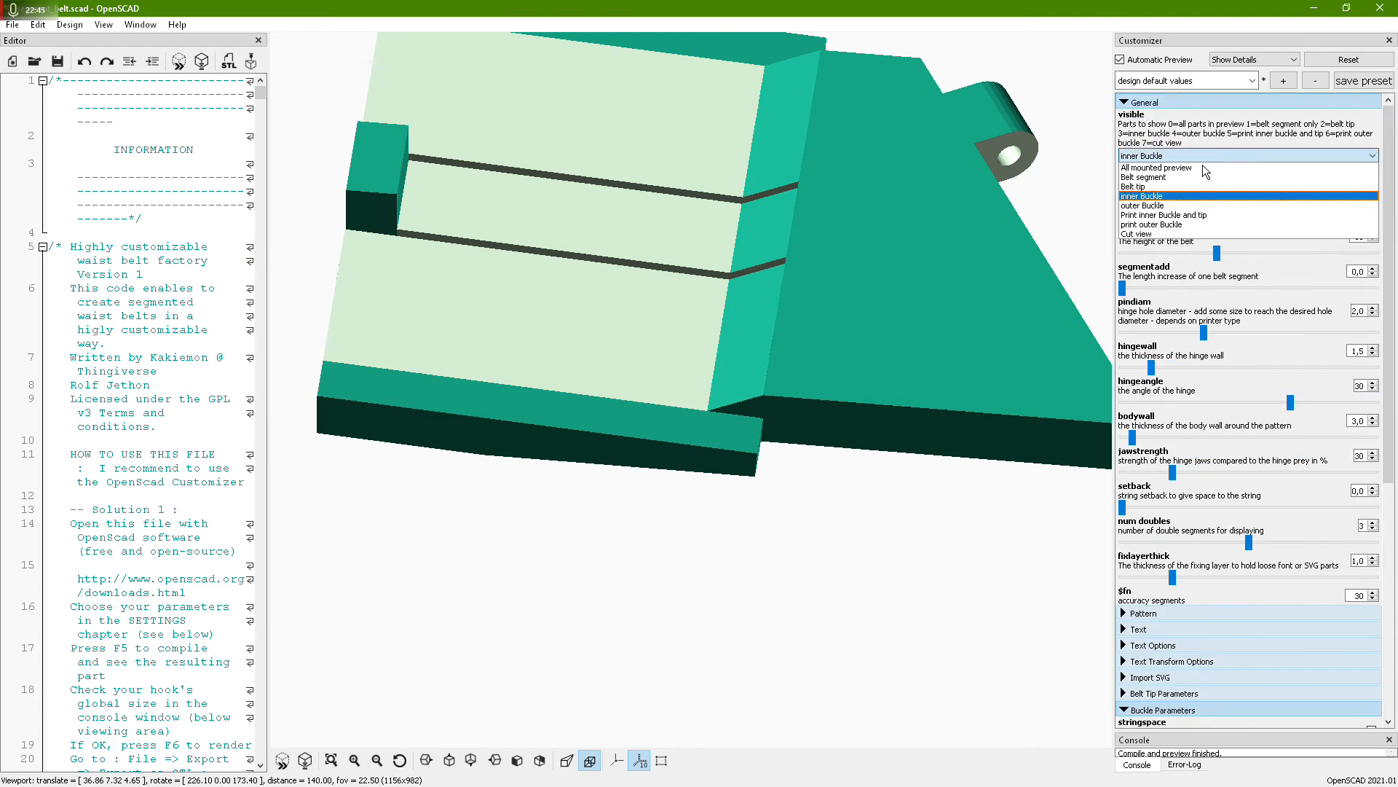
left_click(1143, 206)
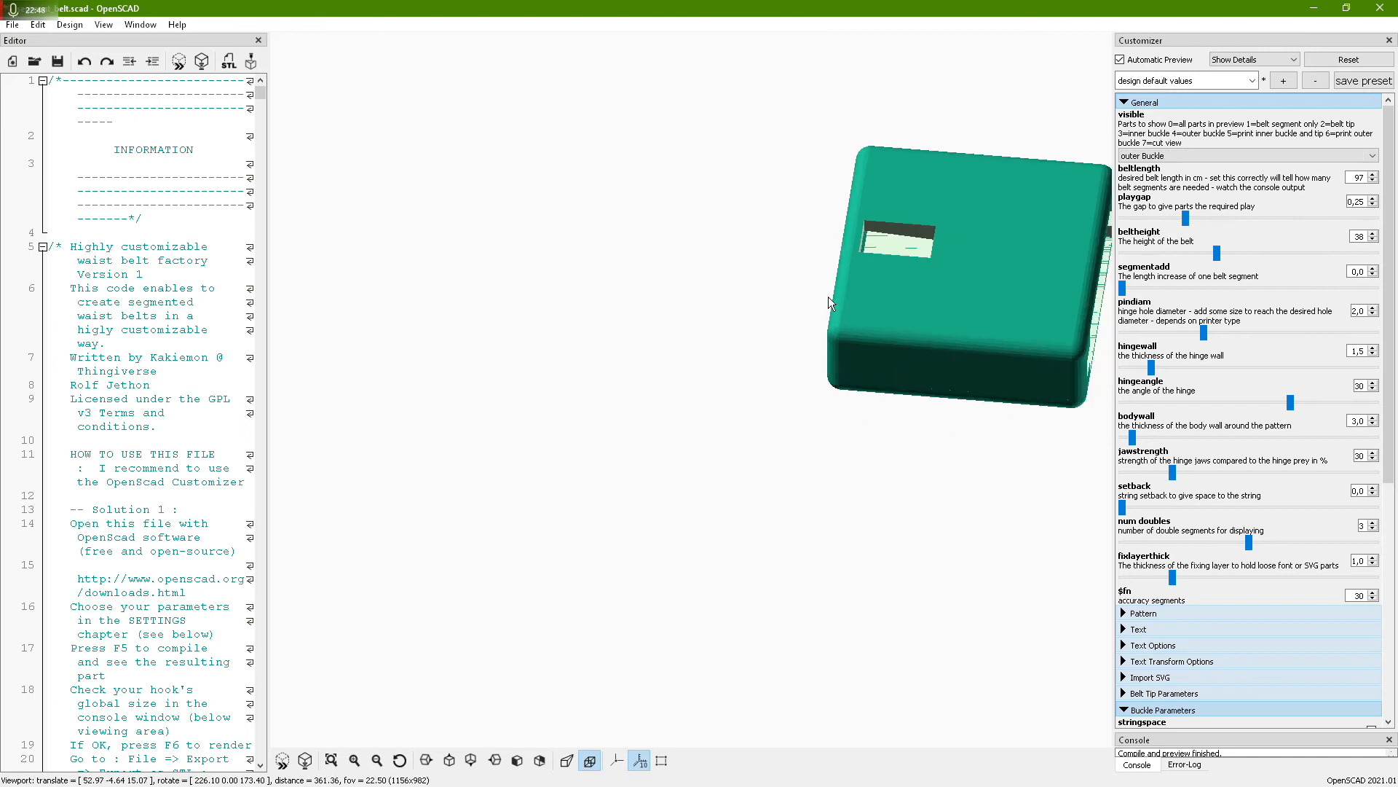
left_click_drag(782, 290, 906, 263)
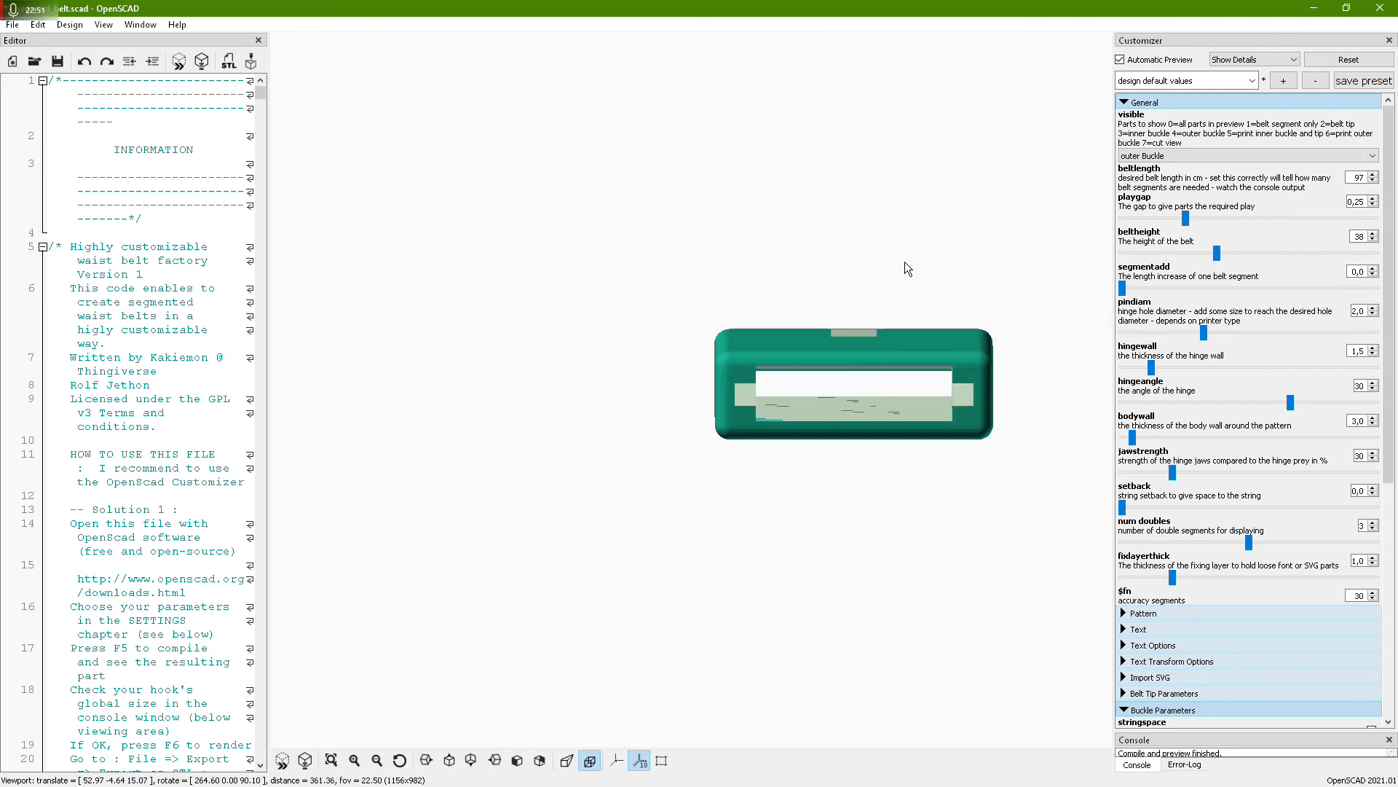
left_click_drag(889, 361, 876, 336)
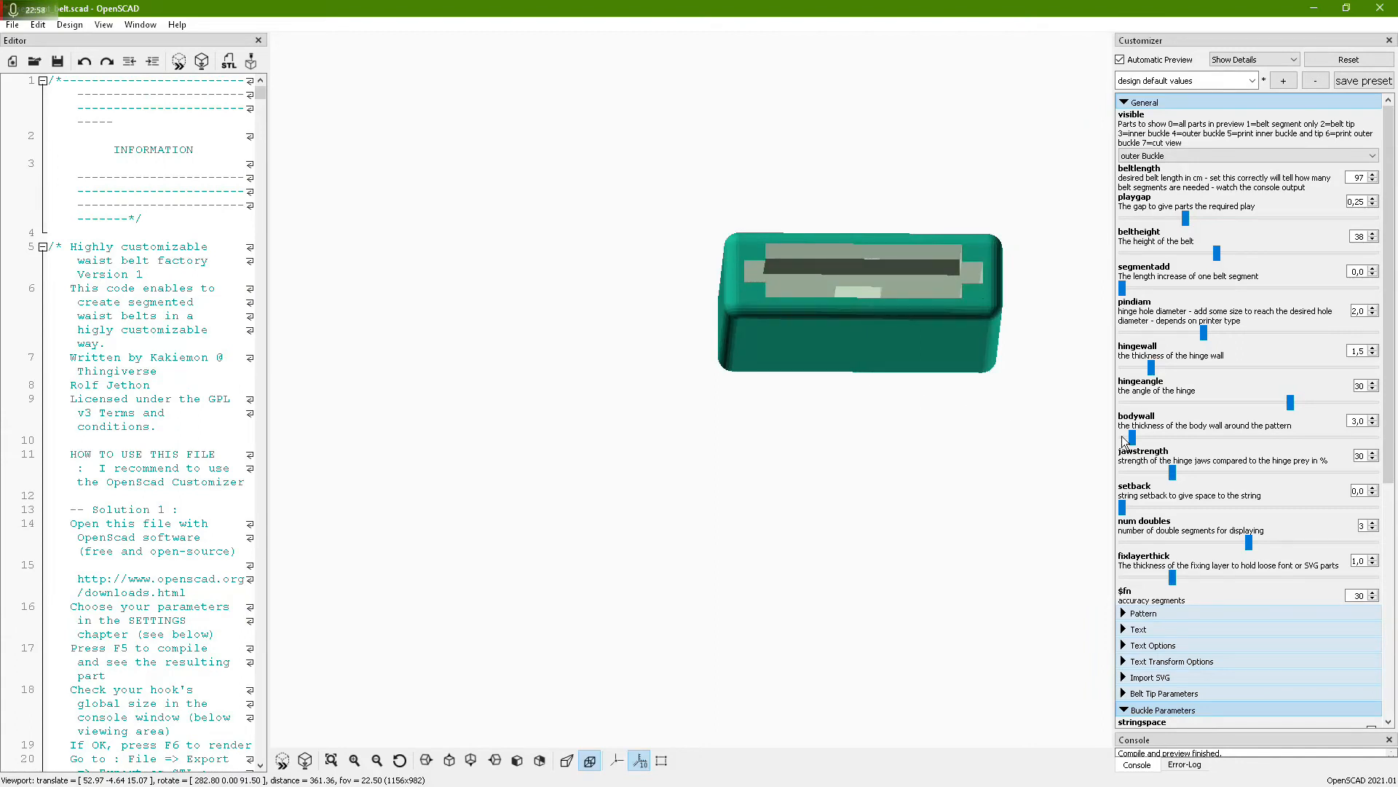
Set the buckle cover's wall thickness to 1.5 mm and inspect the outer buckle from both sides
scroll(1169, 490, "down", 8)
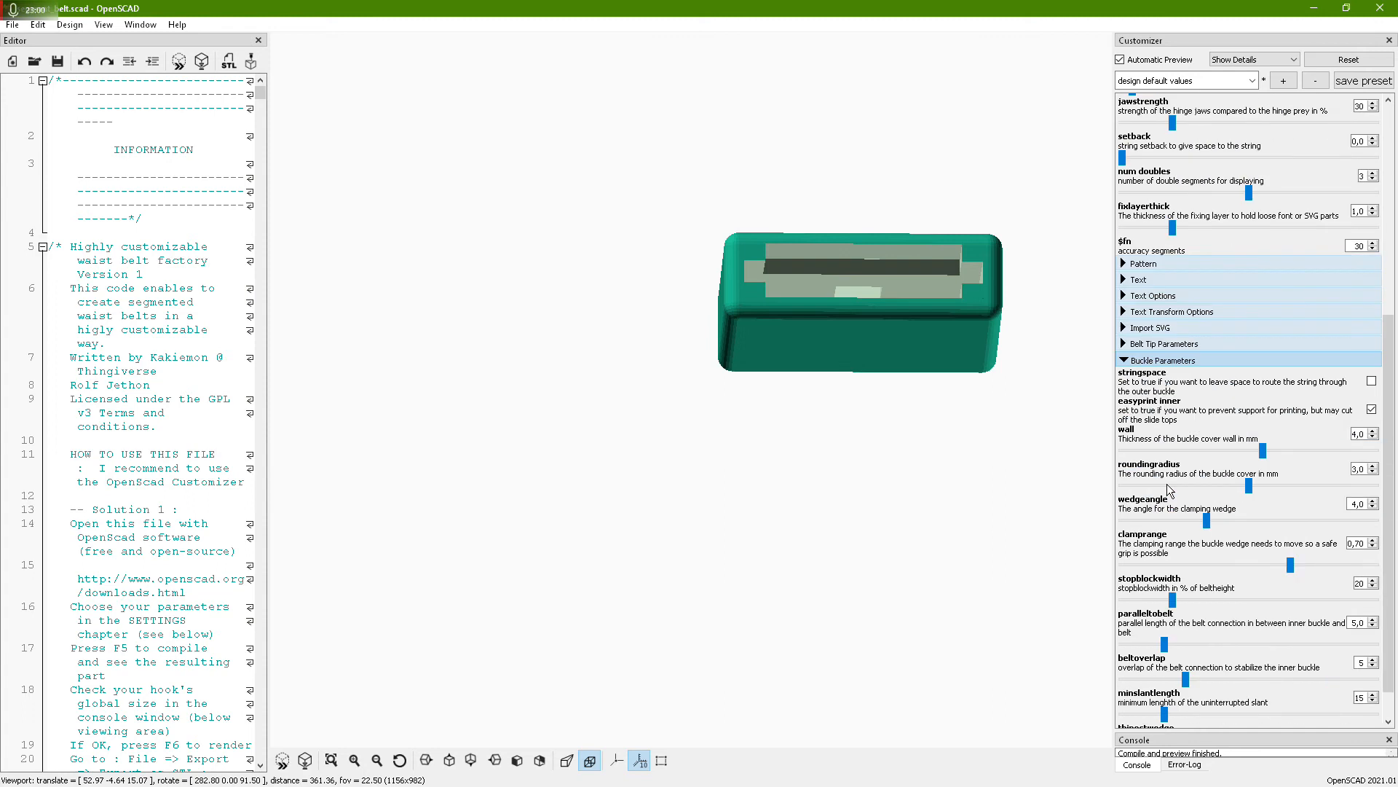
scroll(1169, 489, "down", 1)
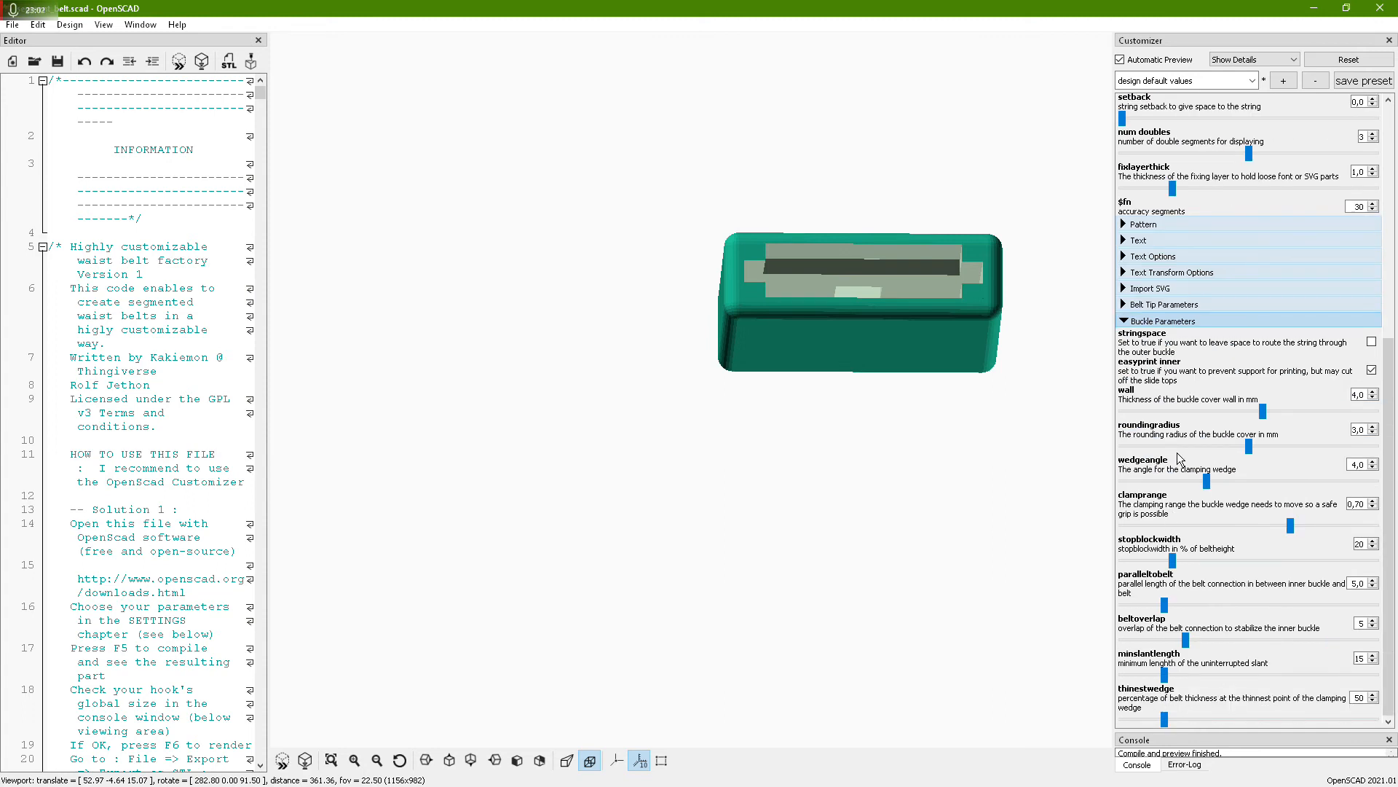
left_click_drag(1263, 412, 1086, 416)
mouse_move(811, 420)
left_mouse_down()
mouse_move(784, 431)
mouse_move(806, 434)
mouse_move(780, 427)
mouse_move(908, 431)
mouse_move(786, 427)
mouse_move(820, 410)
left_mouse_up()
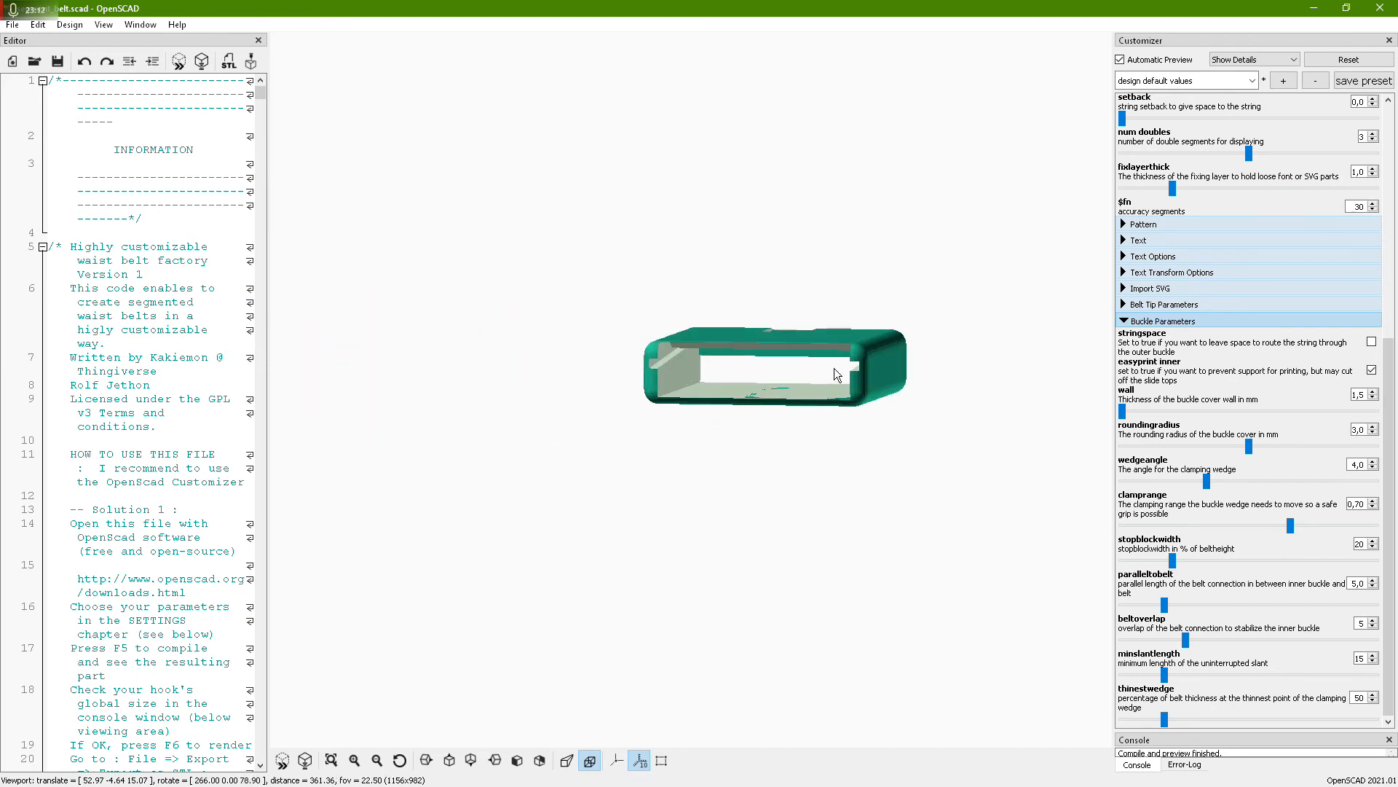
left_click_drag(706, 378, 775, 534)
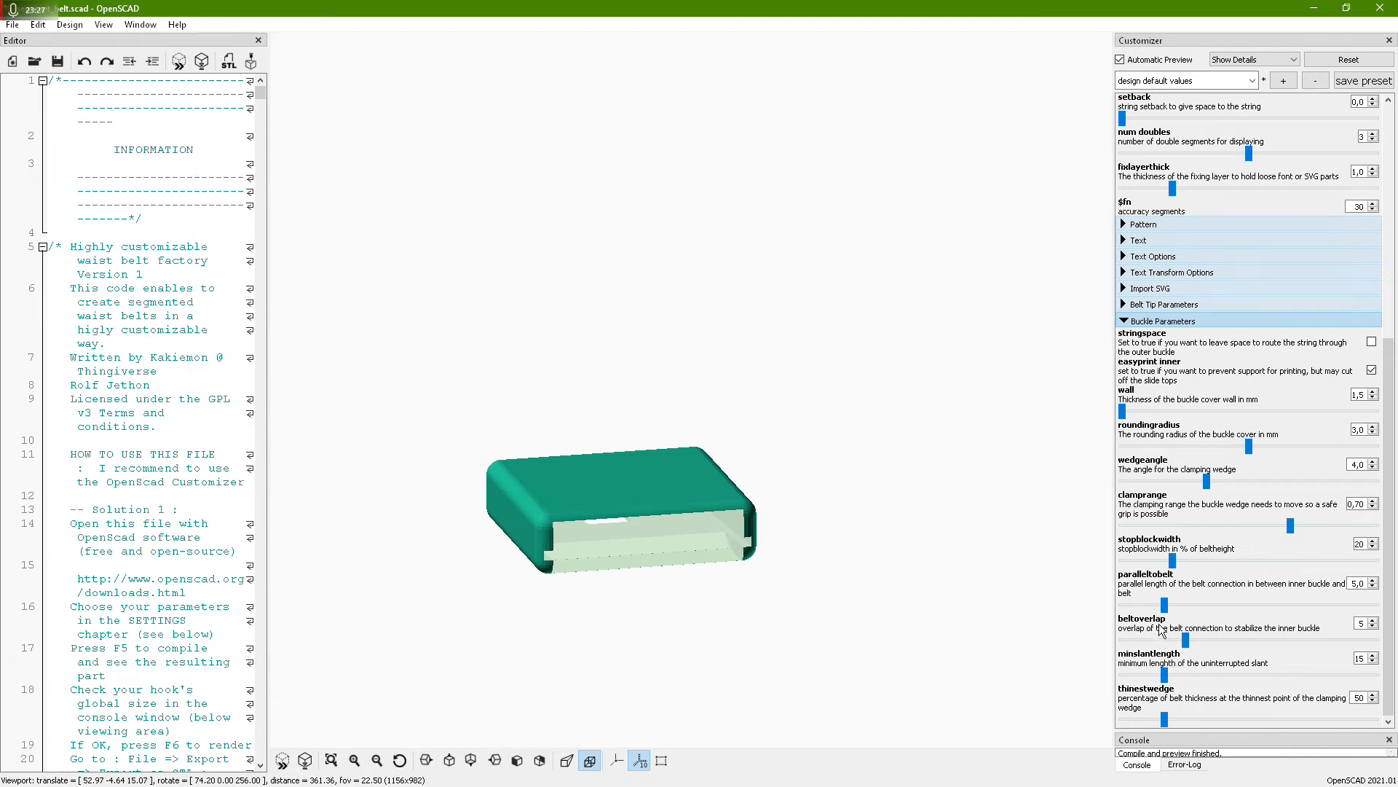
Set the buckle cover's wall thickness to 6 mm and inspect the outer buckle from several angles
left_click_drag(1122, 412, 1376, 413)
left_click_drag(866, 587, 953, 499)
scroll(923, 459, "down", 5)
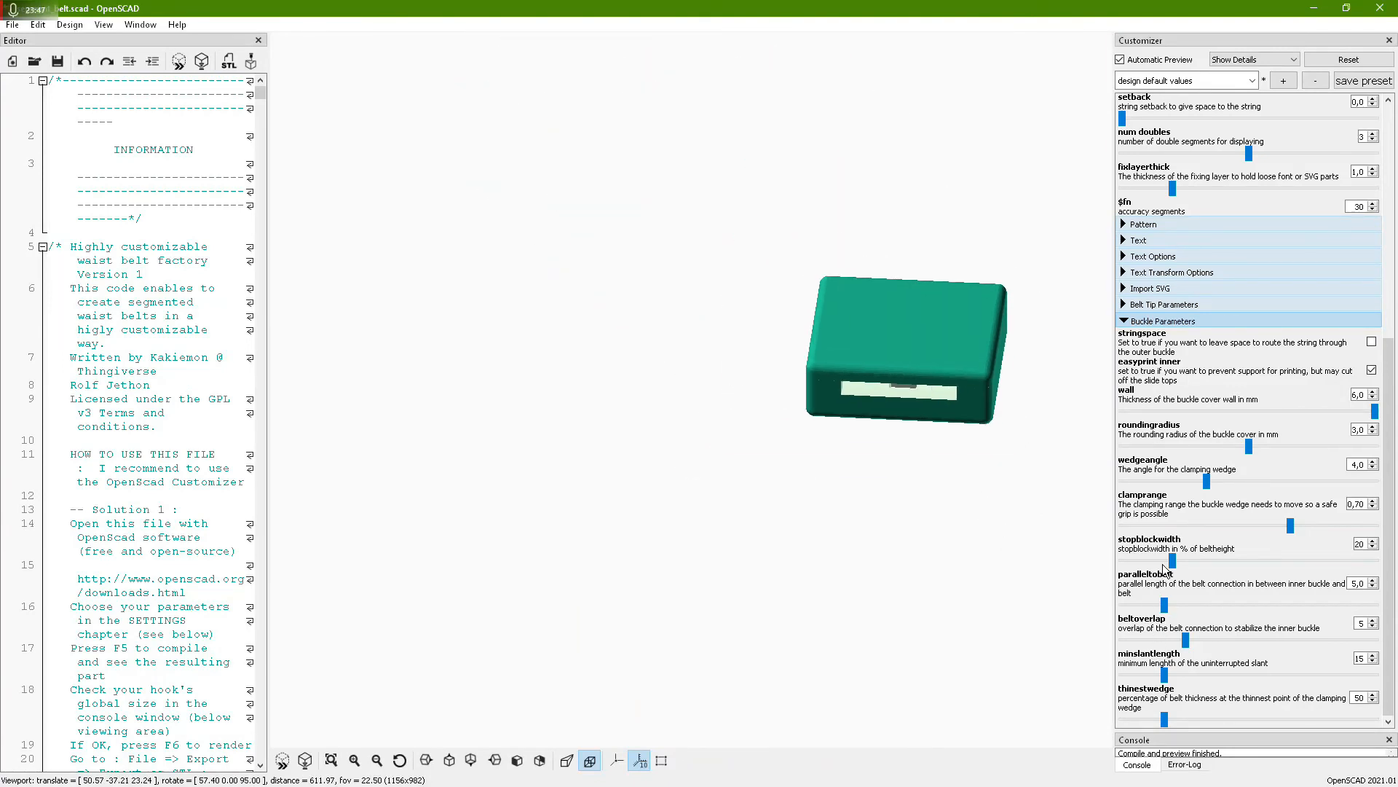
left_click_drag(1035, 544, 739, 570)
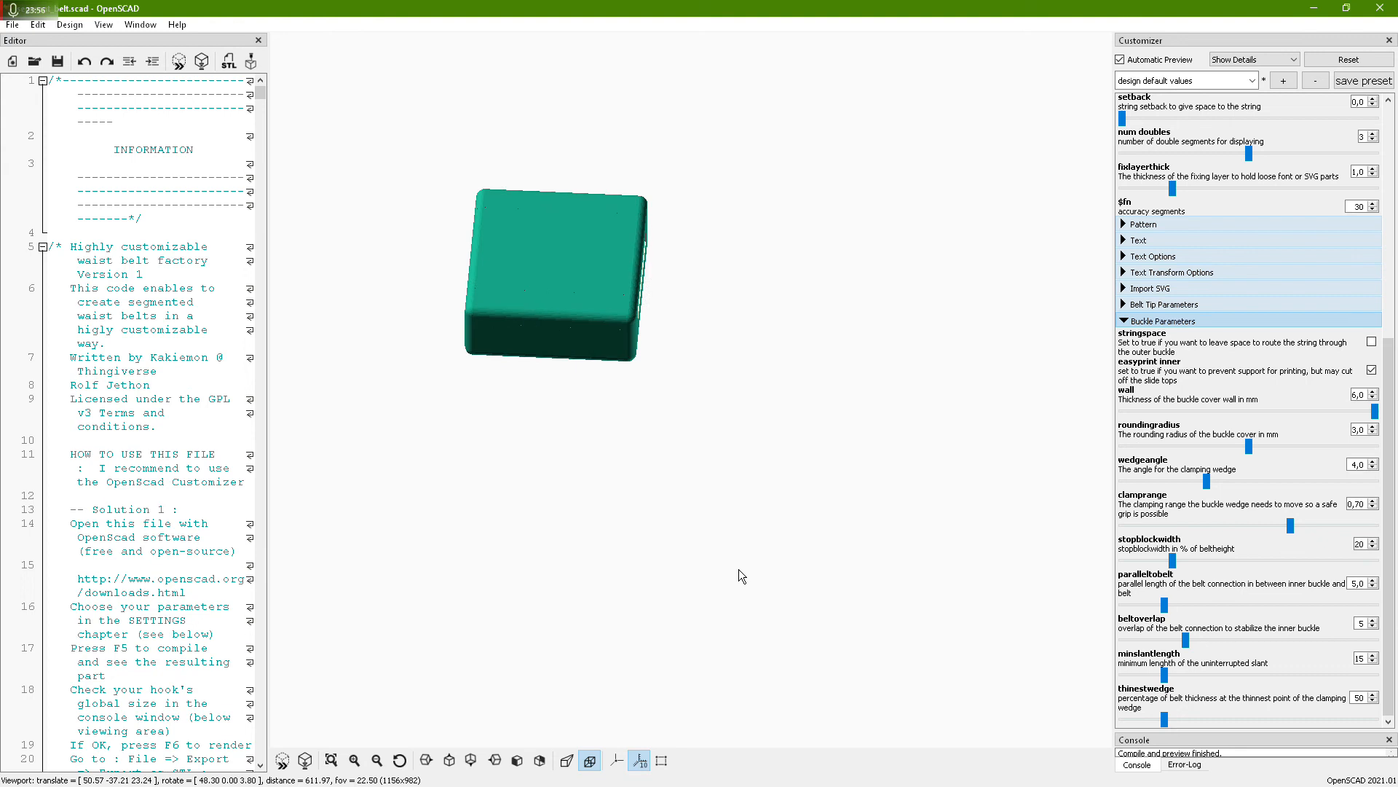
Set the visible part to Cut view and examine the buckle's cross-section straight from the side
scroll(1297, 119, "up", 5)
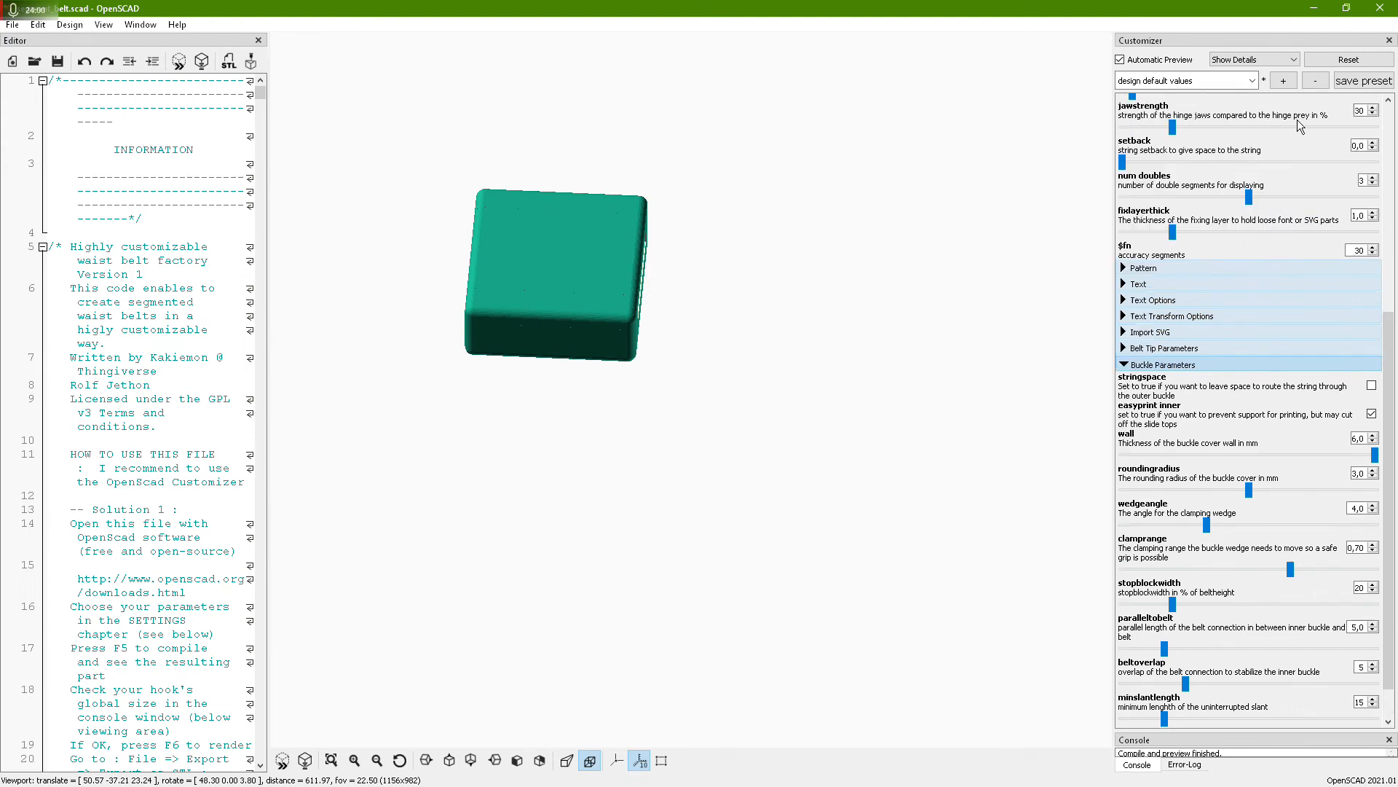
left_click(1296, 155)
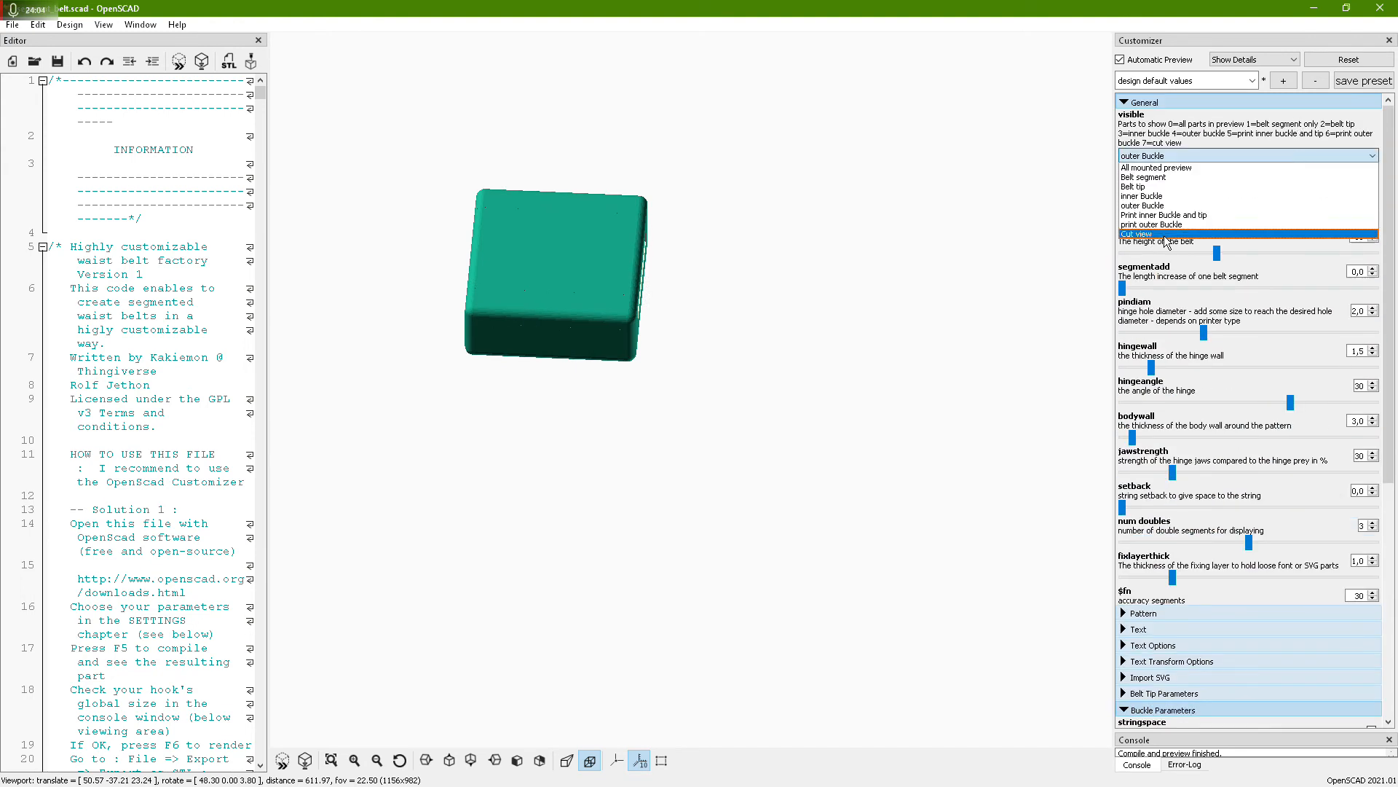
left_click(1282, 245)
left_click_drag(805, 405, 1000, 389)
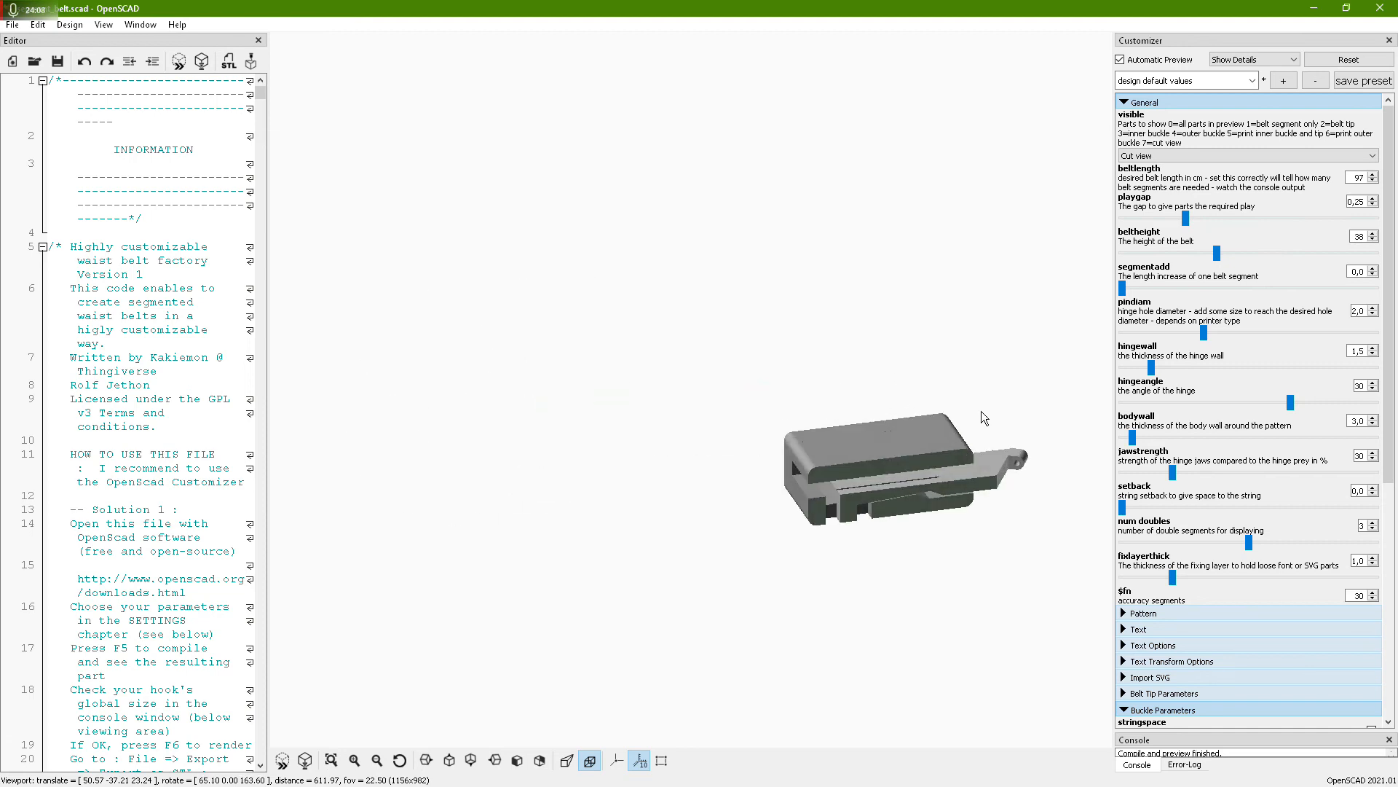
scroll(914, 483, "up", 6)
scroll(915, 484, "up", 3)
left_click_drag(906, 494, 889, 469)
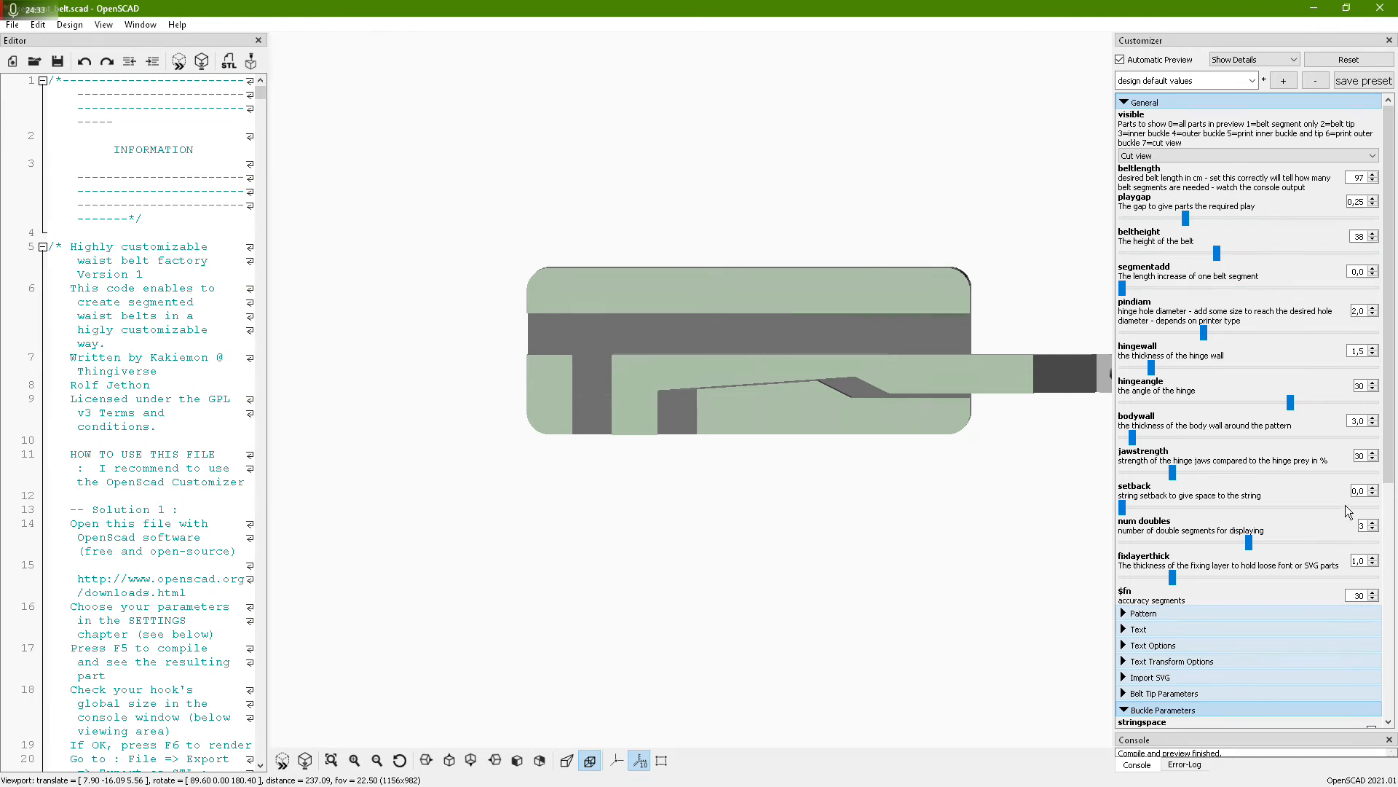
Set the buckle's clamping range to 0.10 and inspect the gaps around the clamping wedge in the cut view
scroll(1340, 478, "down", 5)
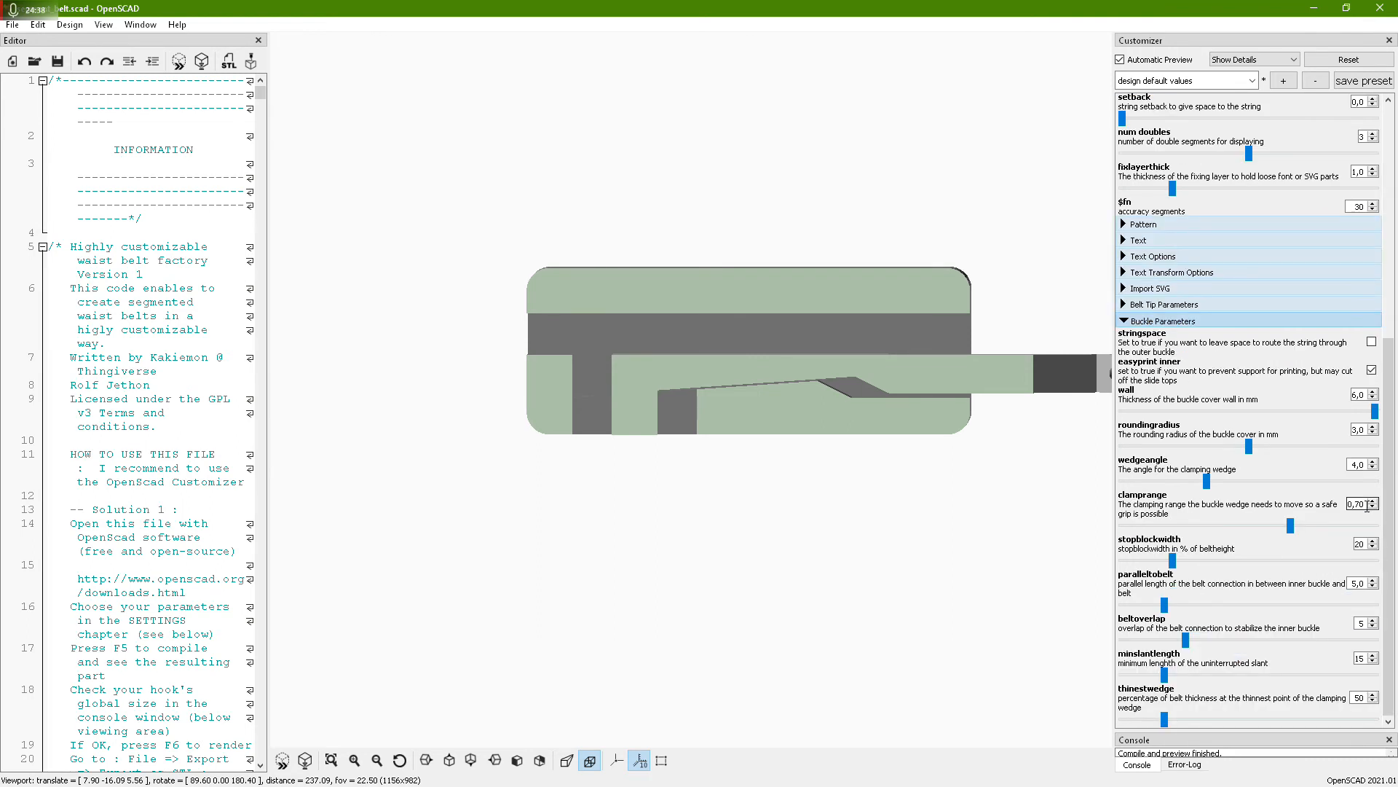
left_click_drag(1293, 528, 1069, 517)
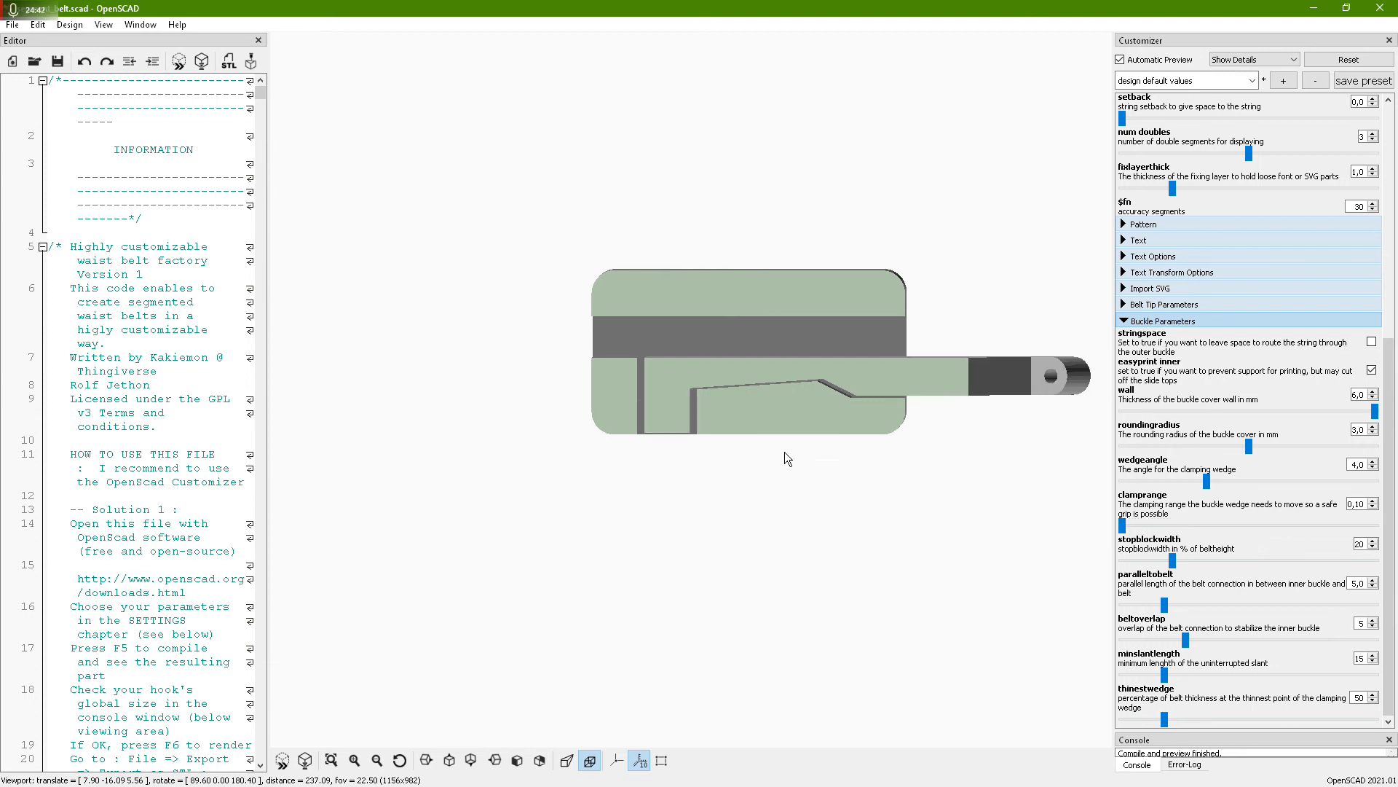
scroll(784, 462, "up", 5)
left_click_drag(777, 491, 775, 517)
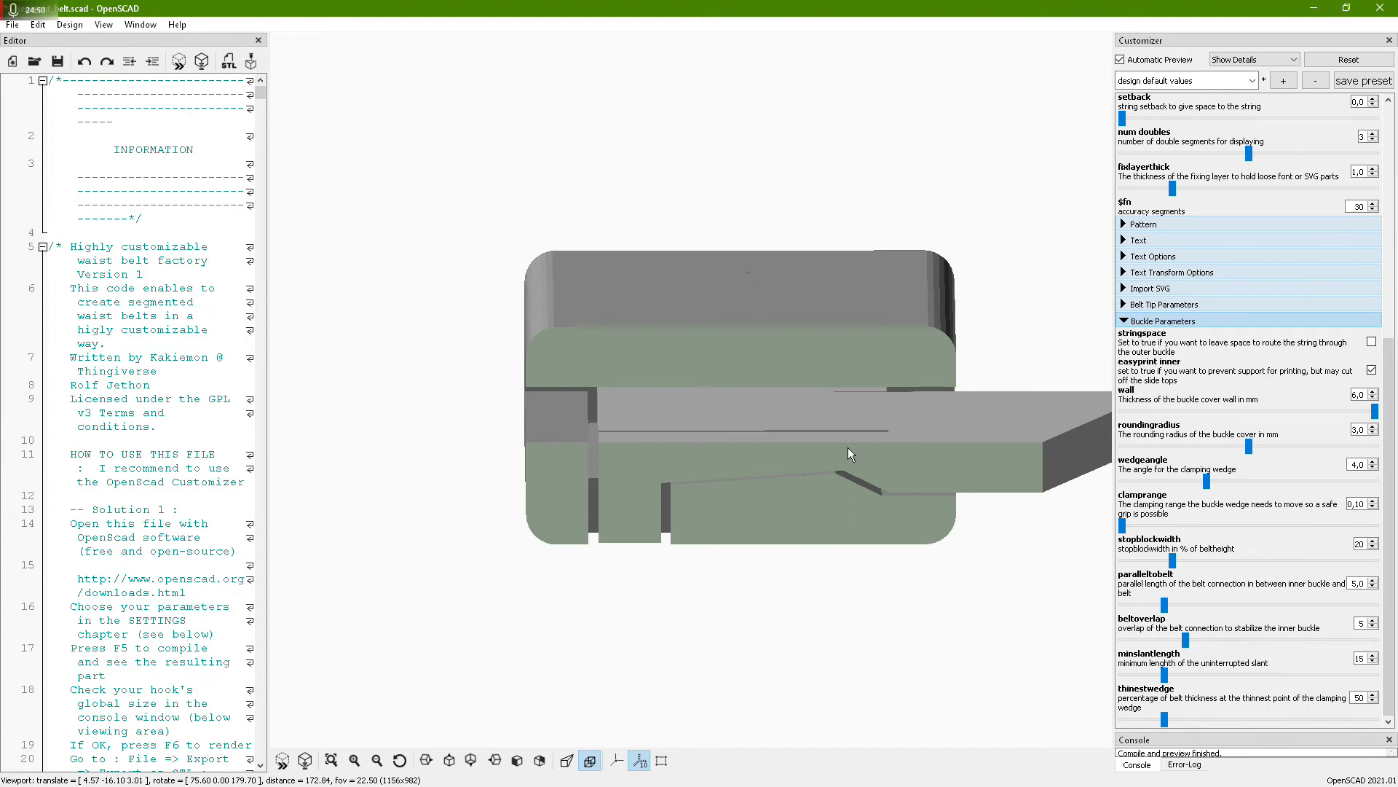
left_click_drag(850, 447, 849, 430)
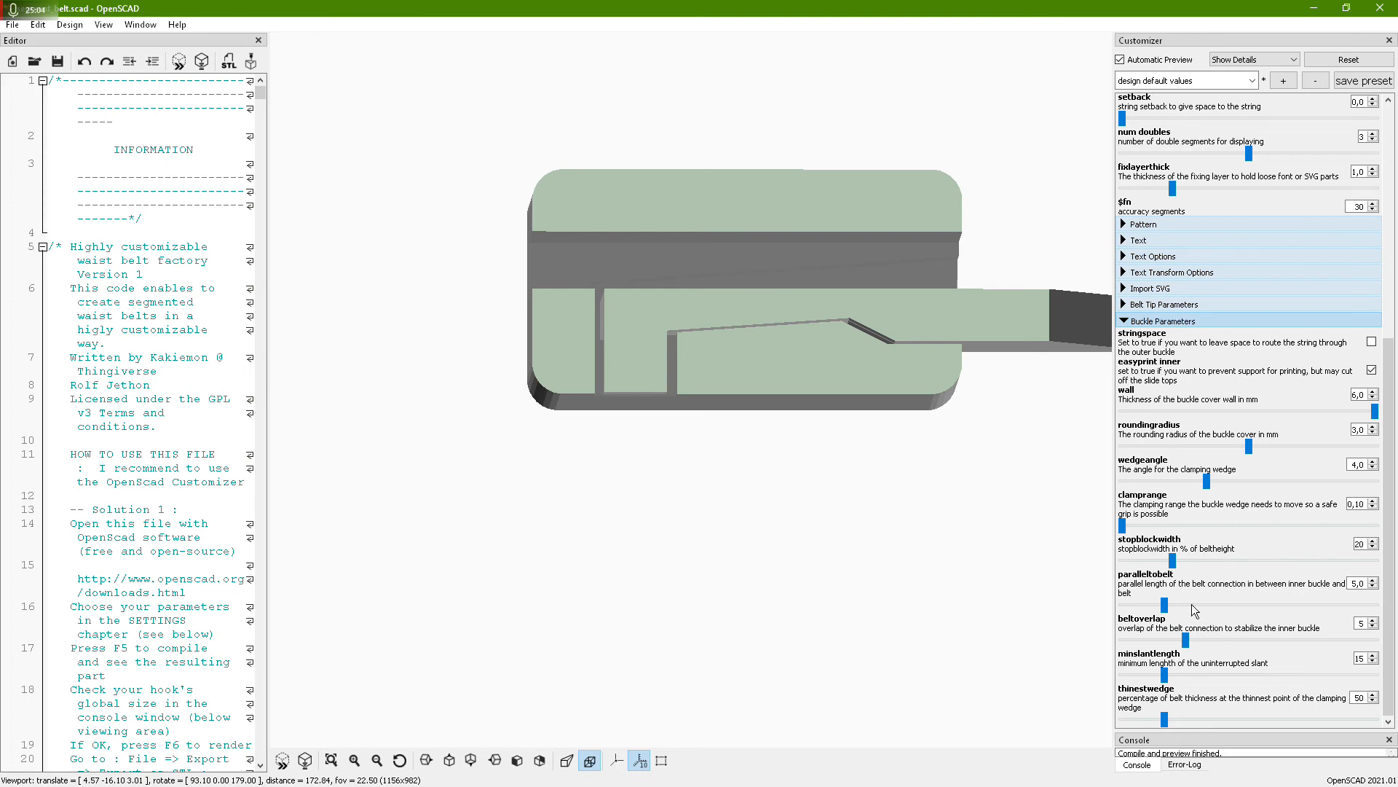
Set the clamping range to 1.00 and inspect the buckle's cross-section from several angles
left_click_drag(1123, 526, 1376, 528)
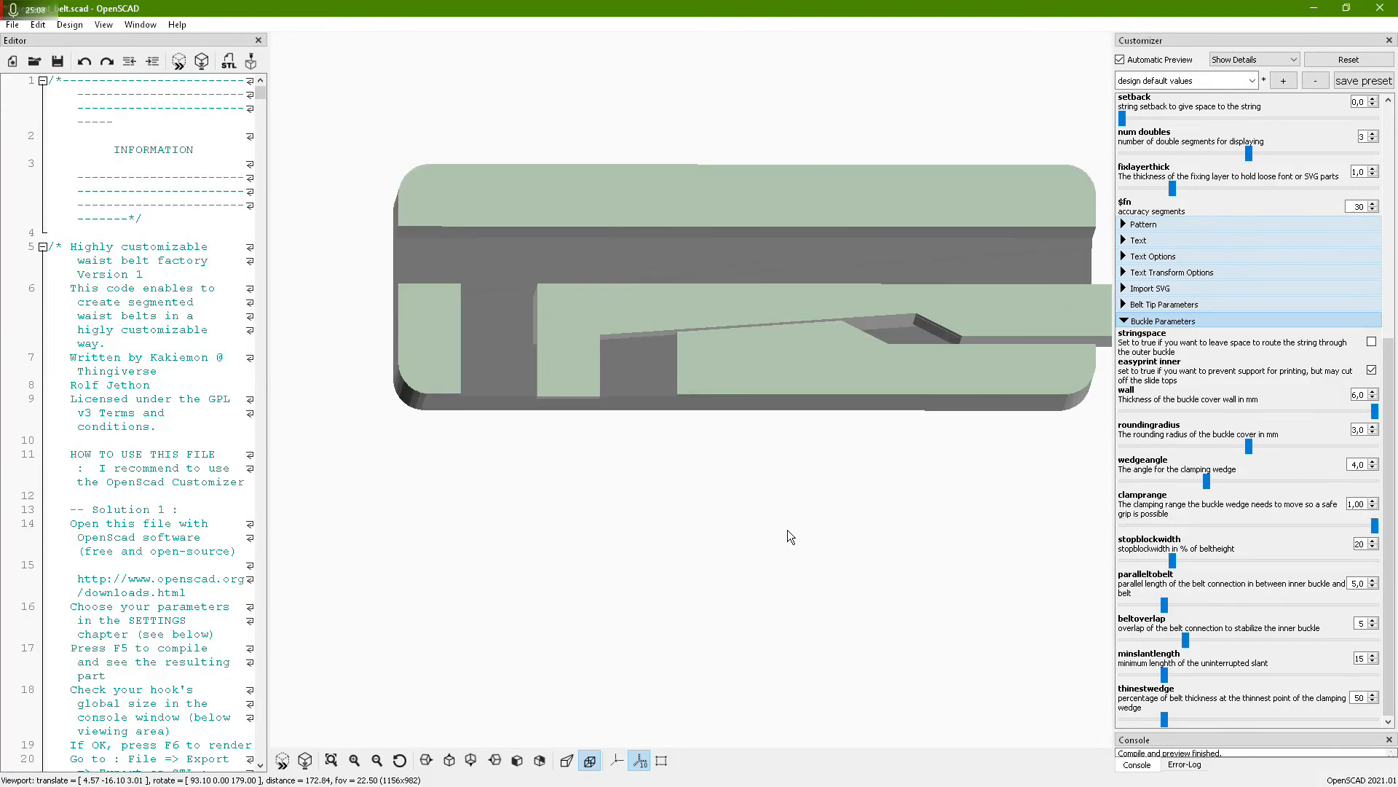
left_click_drag(788, 530, 791, 550)
scroll(794, 552, "down", 3)
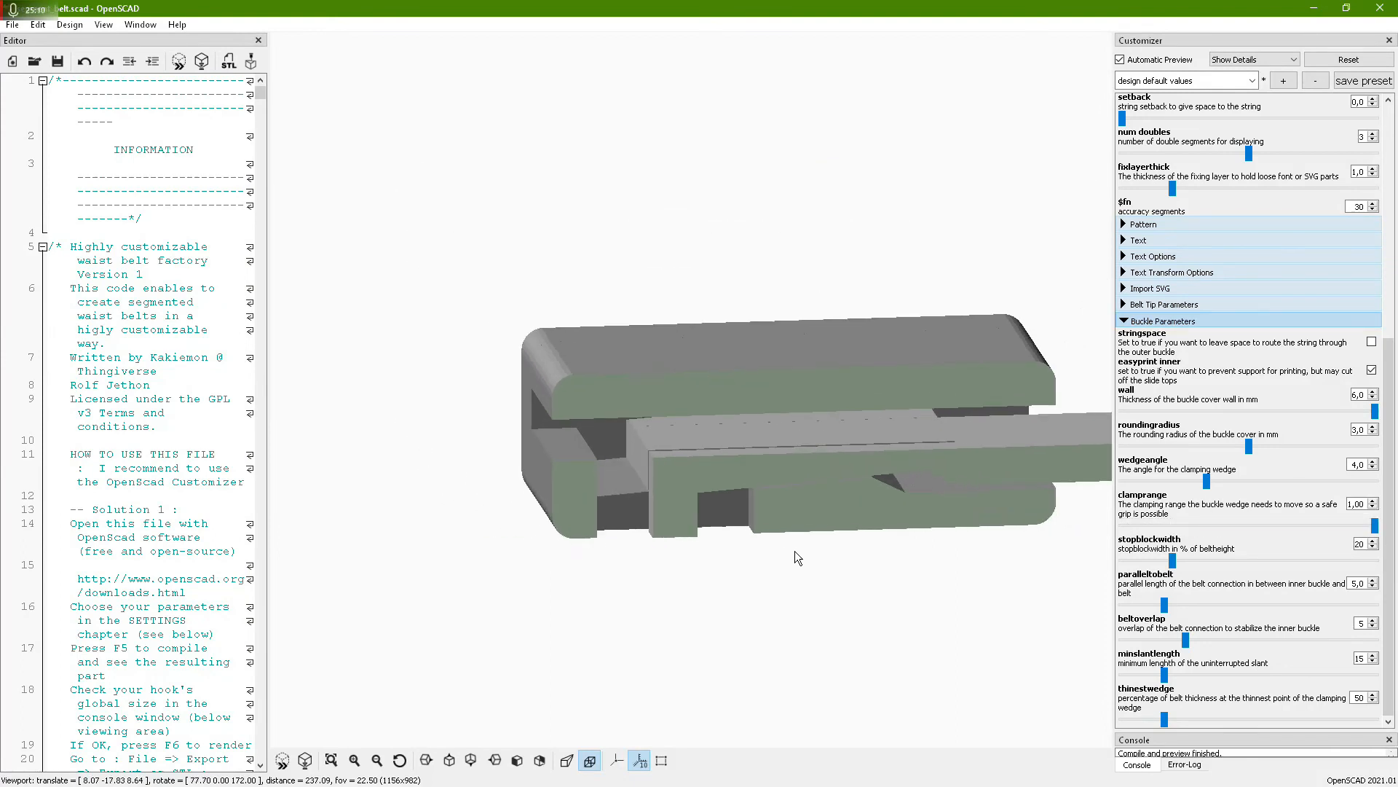
left_click_drag(841, 607, 702, 486)
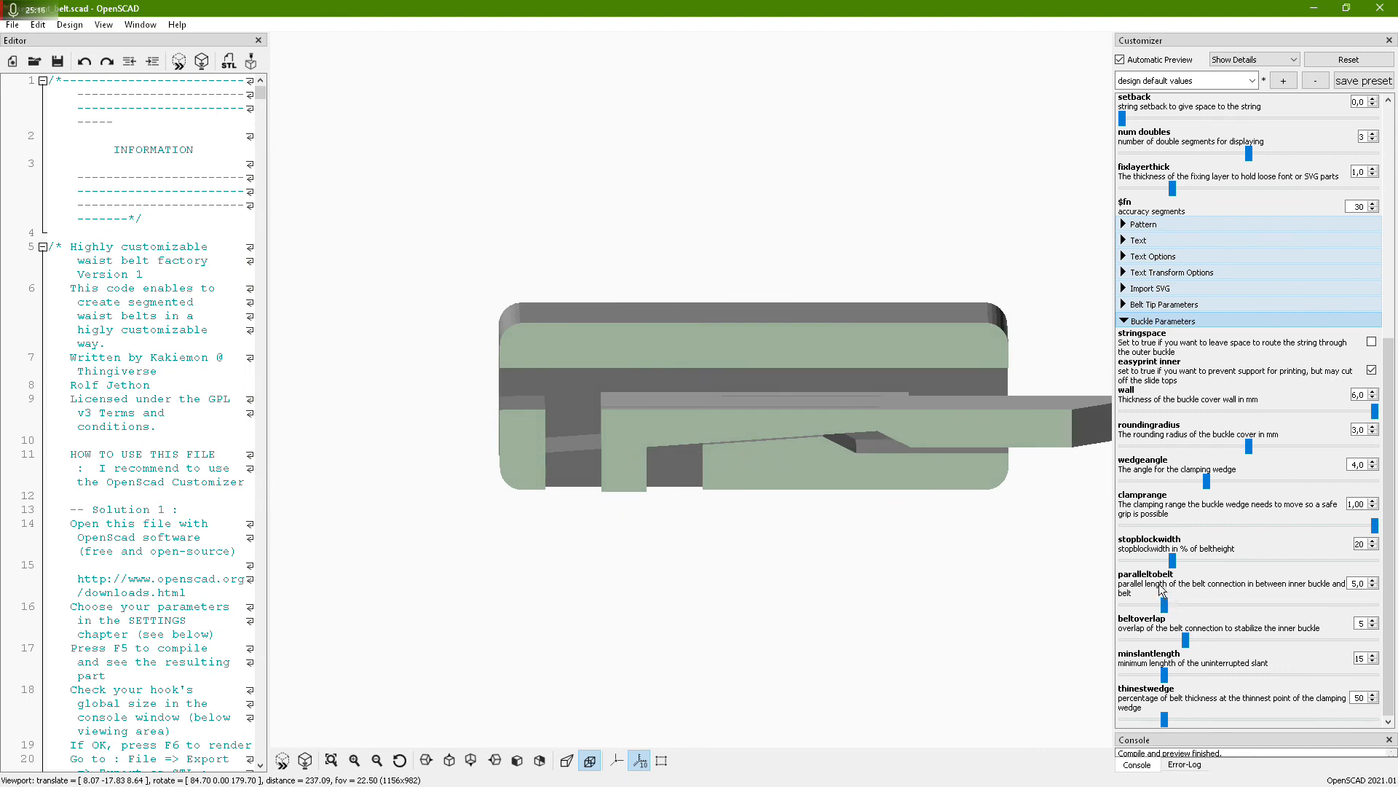
Set the clamping wedge angle to 1 and inspect the whole length of the sectioned buckle
left_click_drag(1206, 482, 954, 456)
scroll(954, 456, "down", 5)
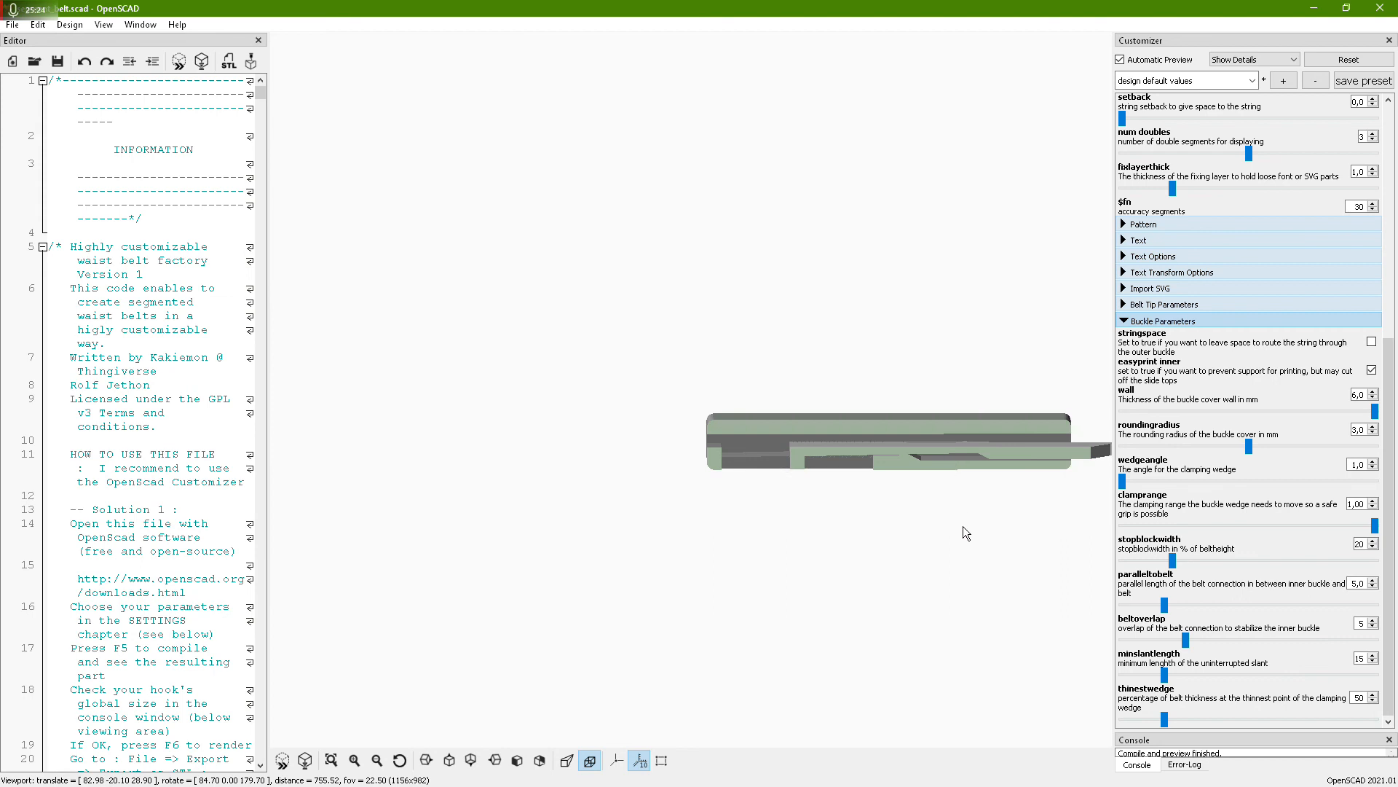
left_click_drag(926, 566, 933, 568)
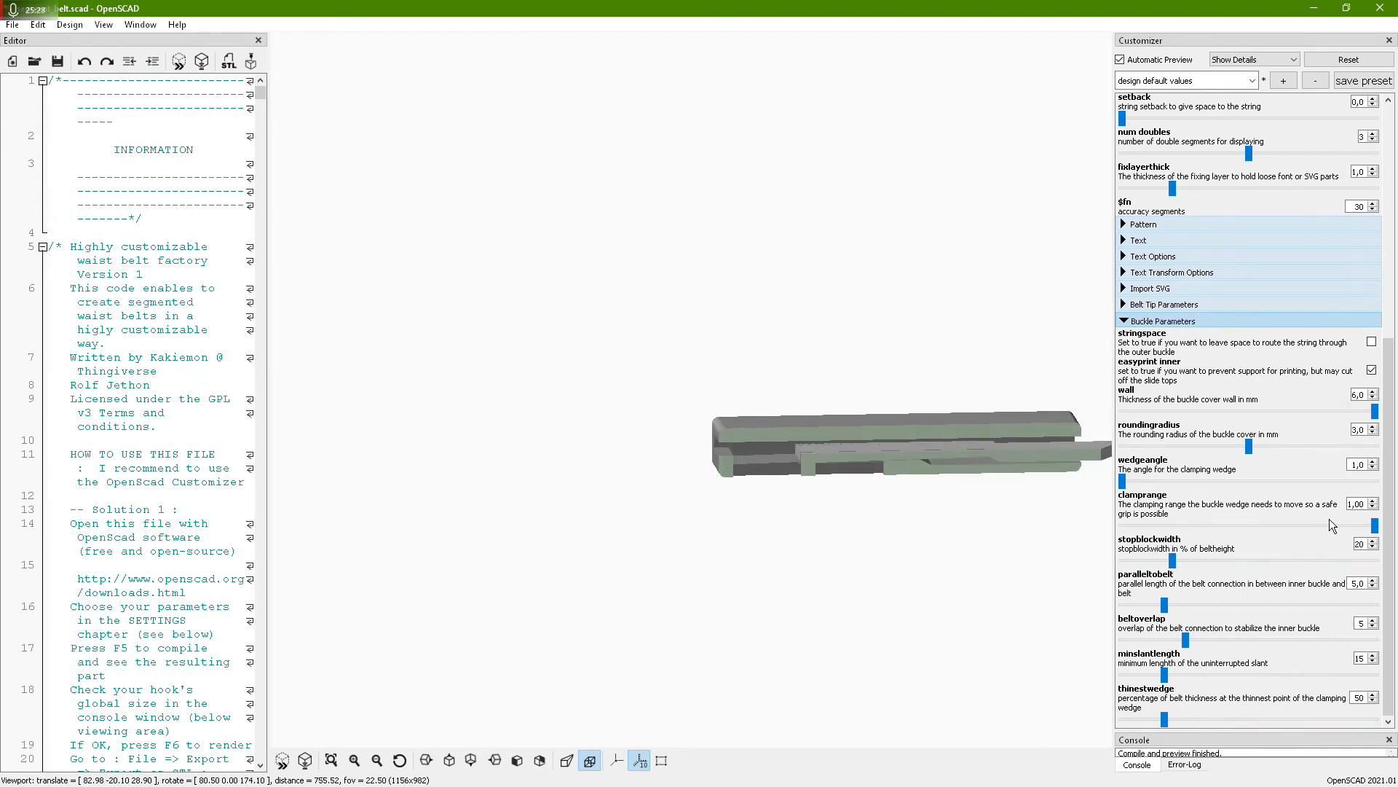
left_click_drag(928, 470, 915, 445)
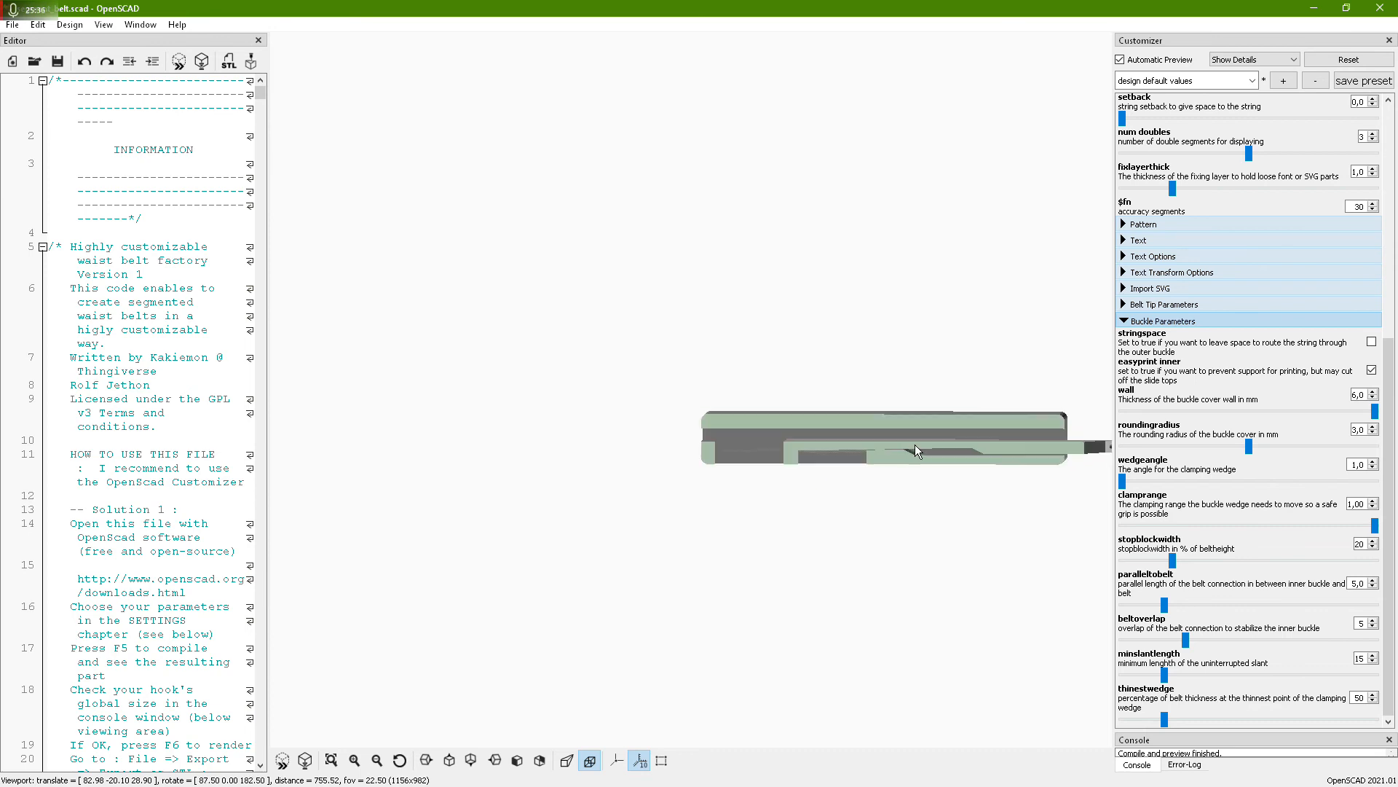
mouse_move(826, 491)
left_mouse_down()
mouse_move(850, 536)
mouse_move(828, 509)
left_mouse_up()
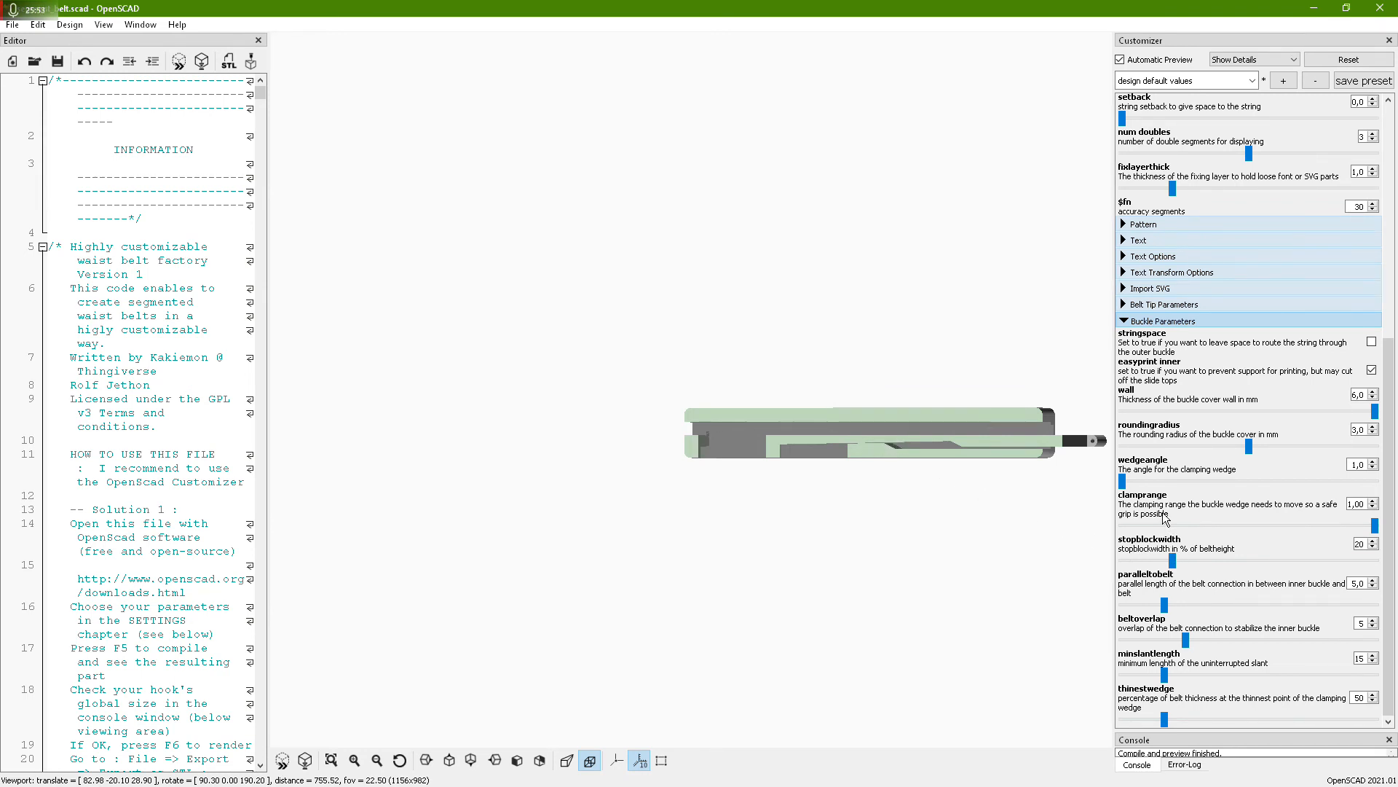
Set the clamping range to 0.75 and the wedge angle to 10, and inspect the wedge's slope up close
left_click_drag(1374, 527, 1309, 536)
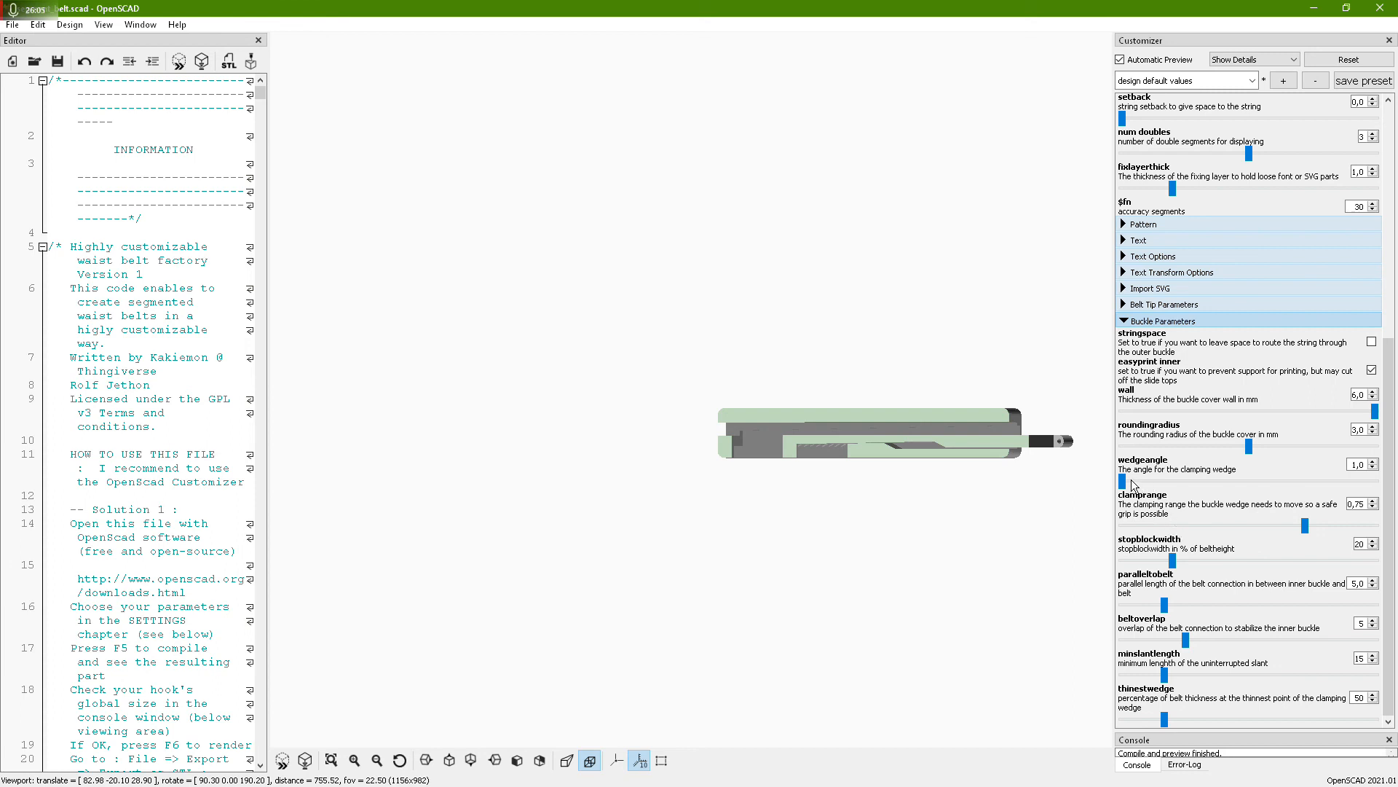
left_click(1257, 484)
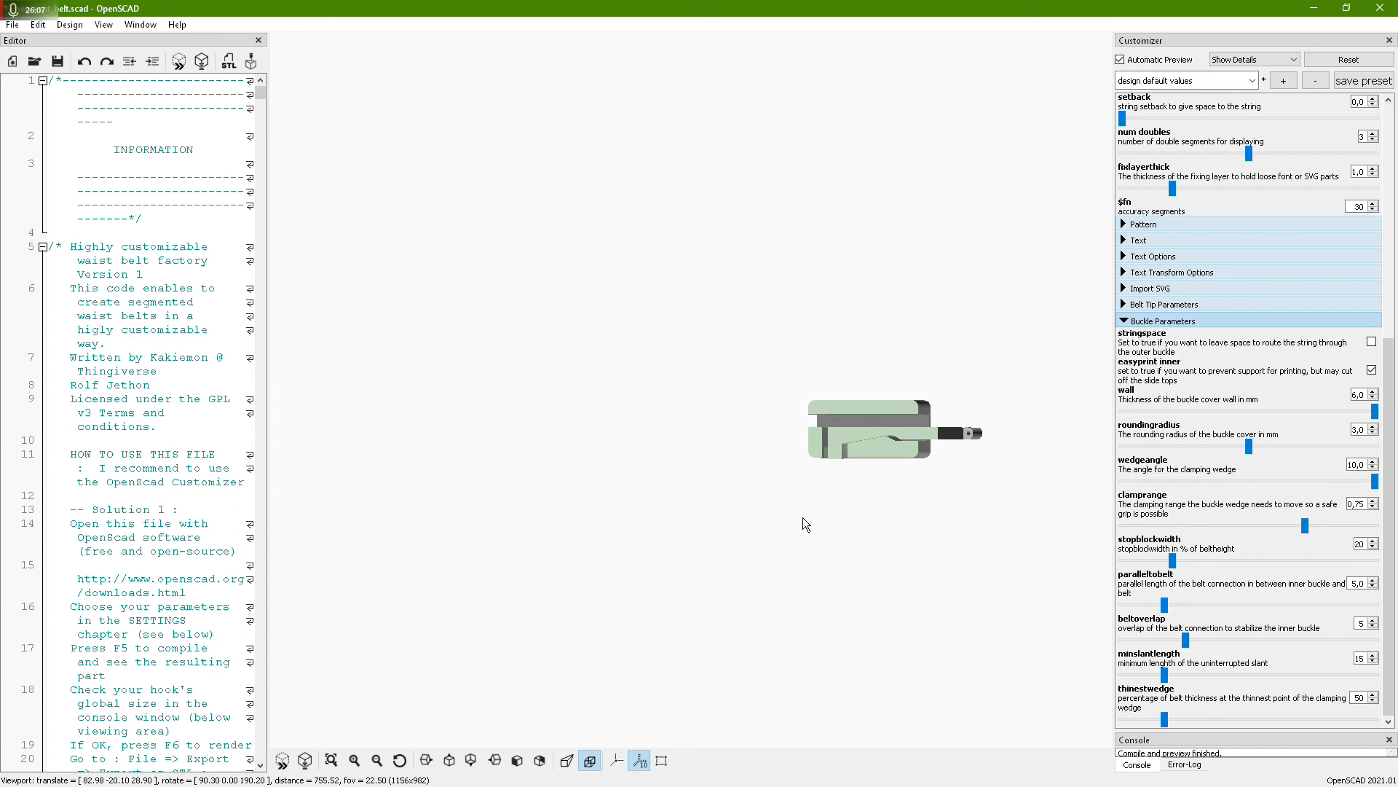
left_click_drag(806, 543, 855, 511)
left_click_drag(921, 443, 919, 472)
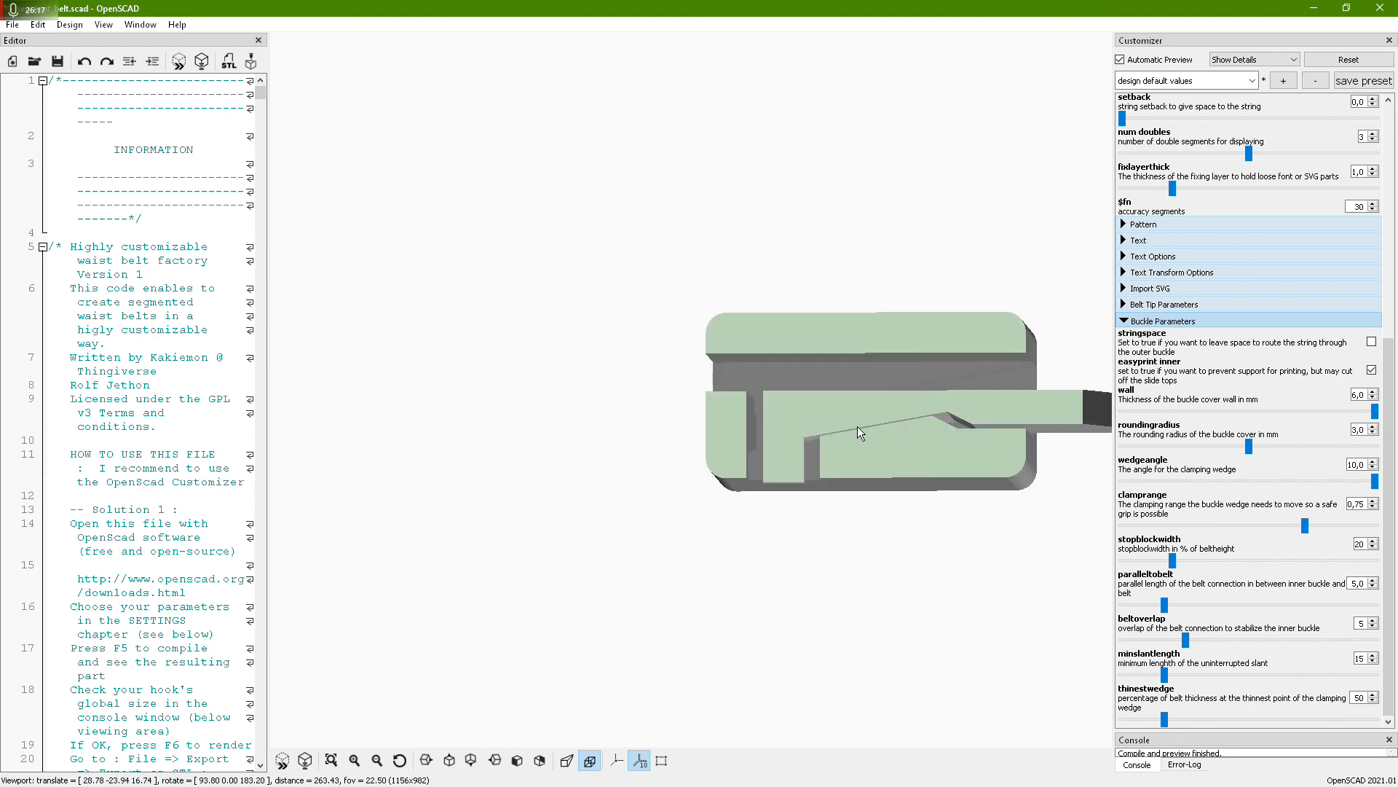
left_click_drag(888, 423, 912, 463)
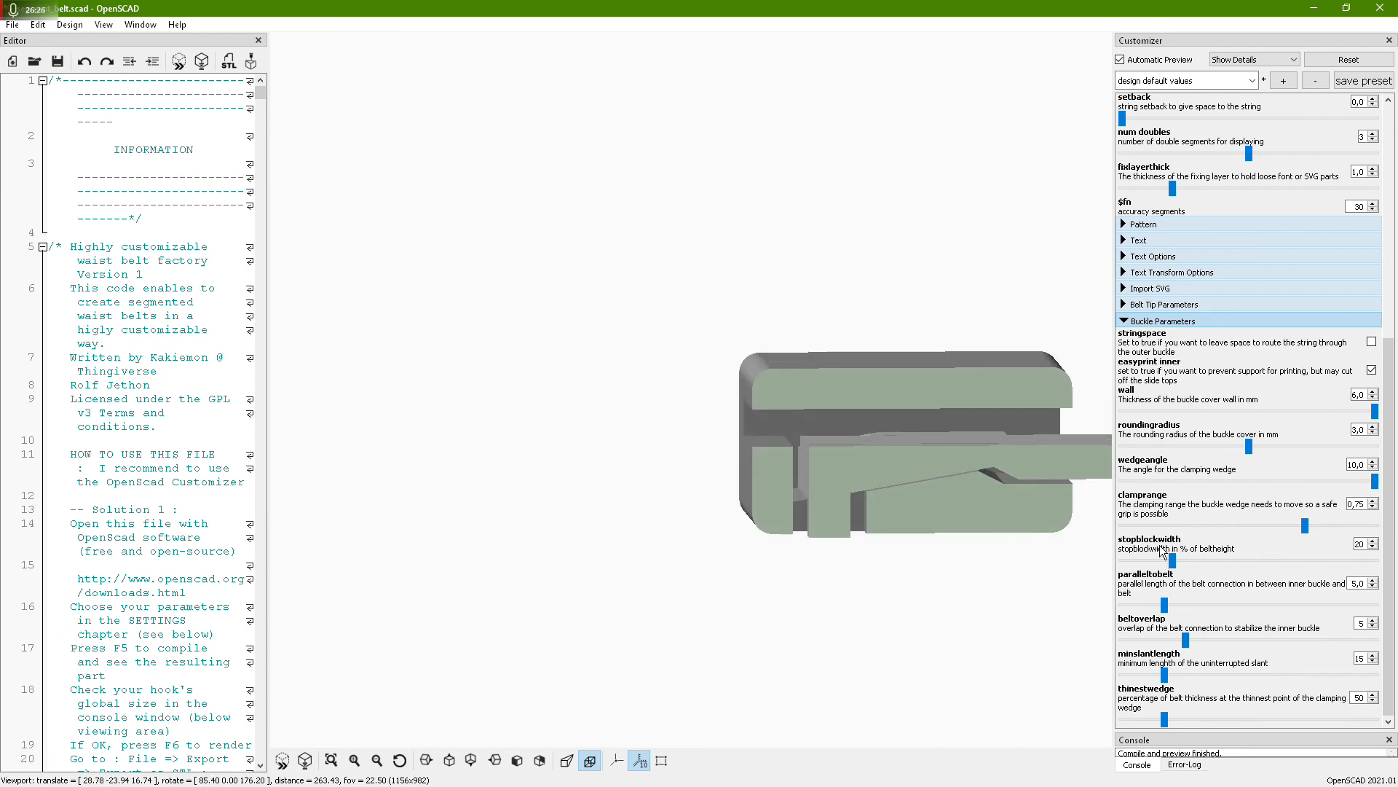
Set the clamping wedge angle to 5 and inspect the buckle's cross-section from both sides
left_click_drag(1373, 481, 1233, 488)
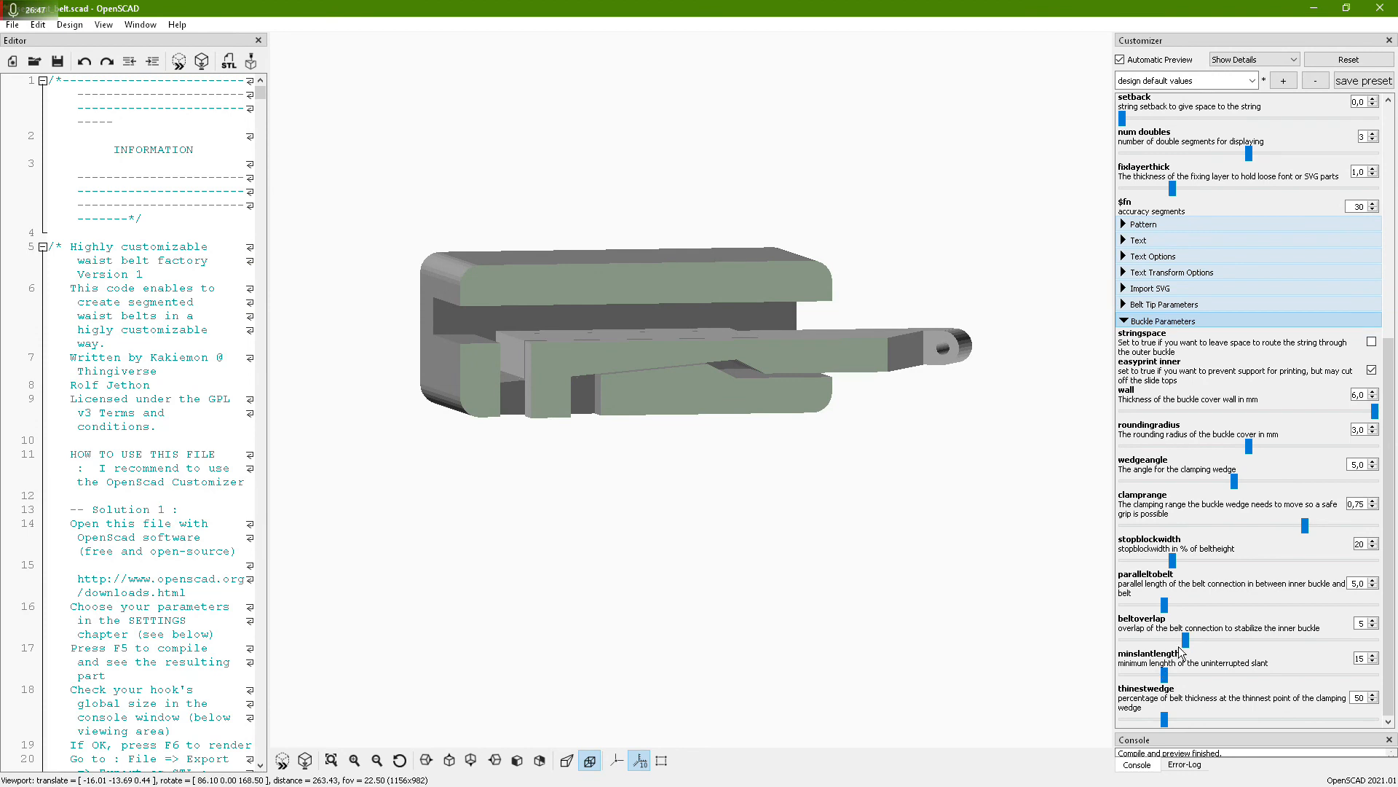
left_click_drag(804, 550, 786, 548)
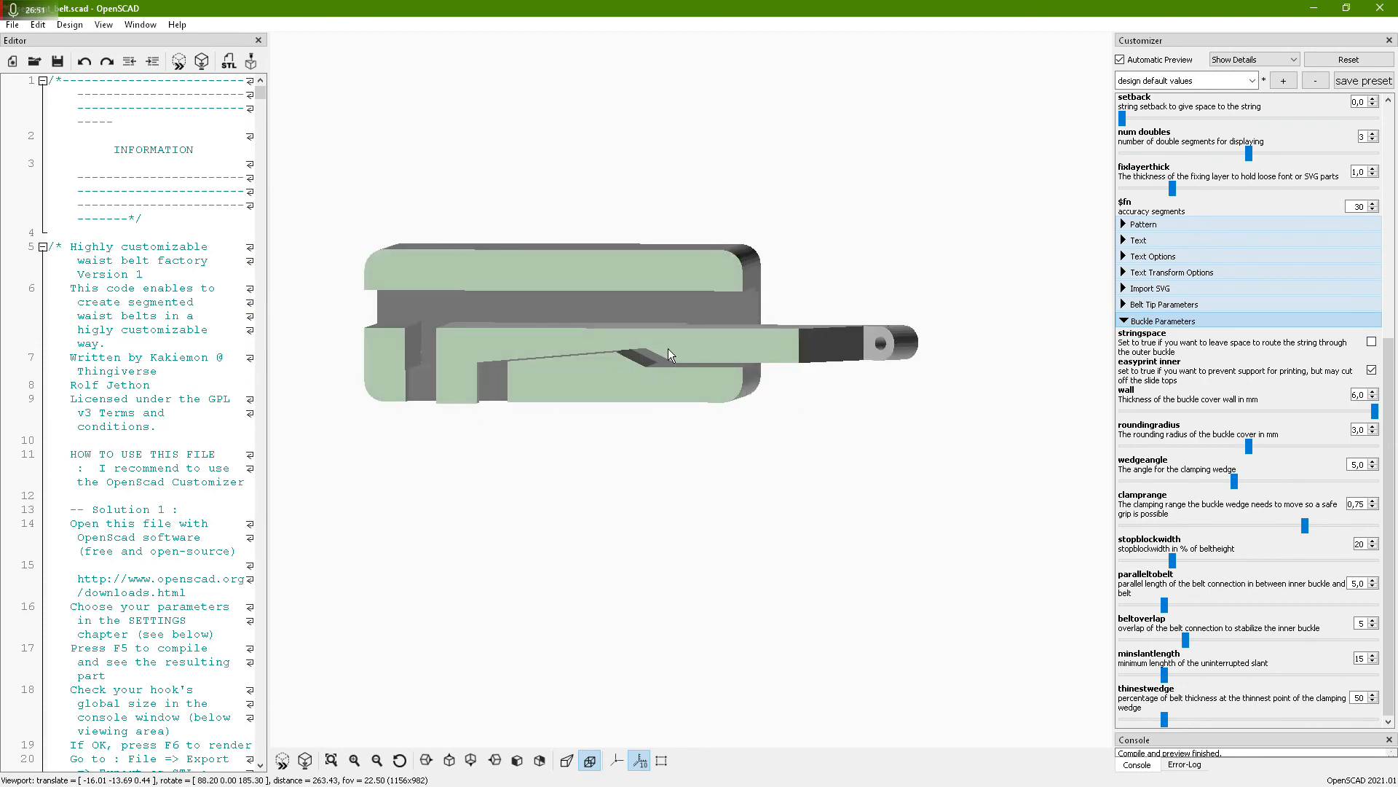
Set the belt overlap to 0, inspect the end of the wedge, try an overlap of 20 and return it to 0
left_click_drag(1186, 639, 1121, 640)
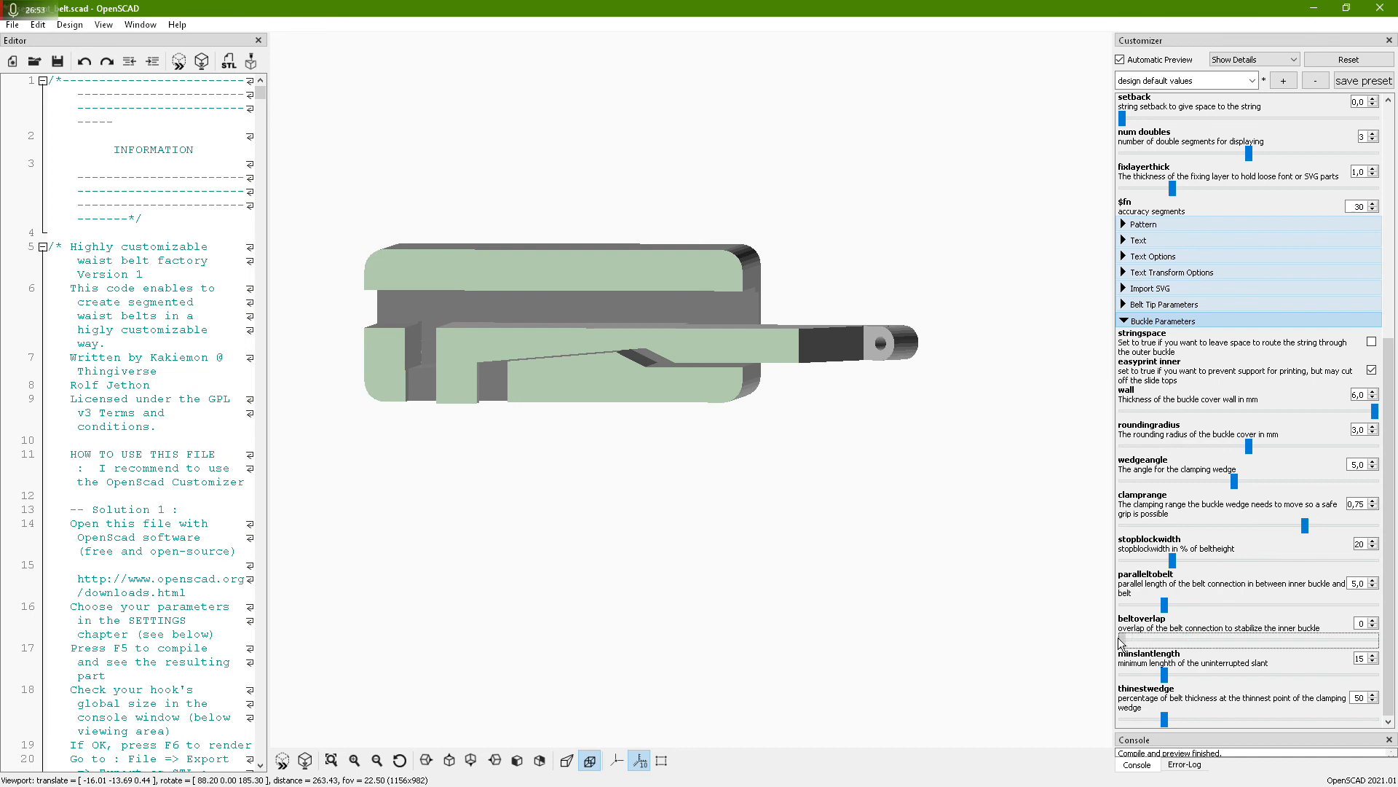
left_click_drag(680, 570, 705, 600)
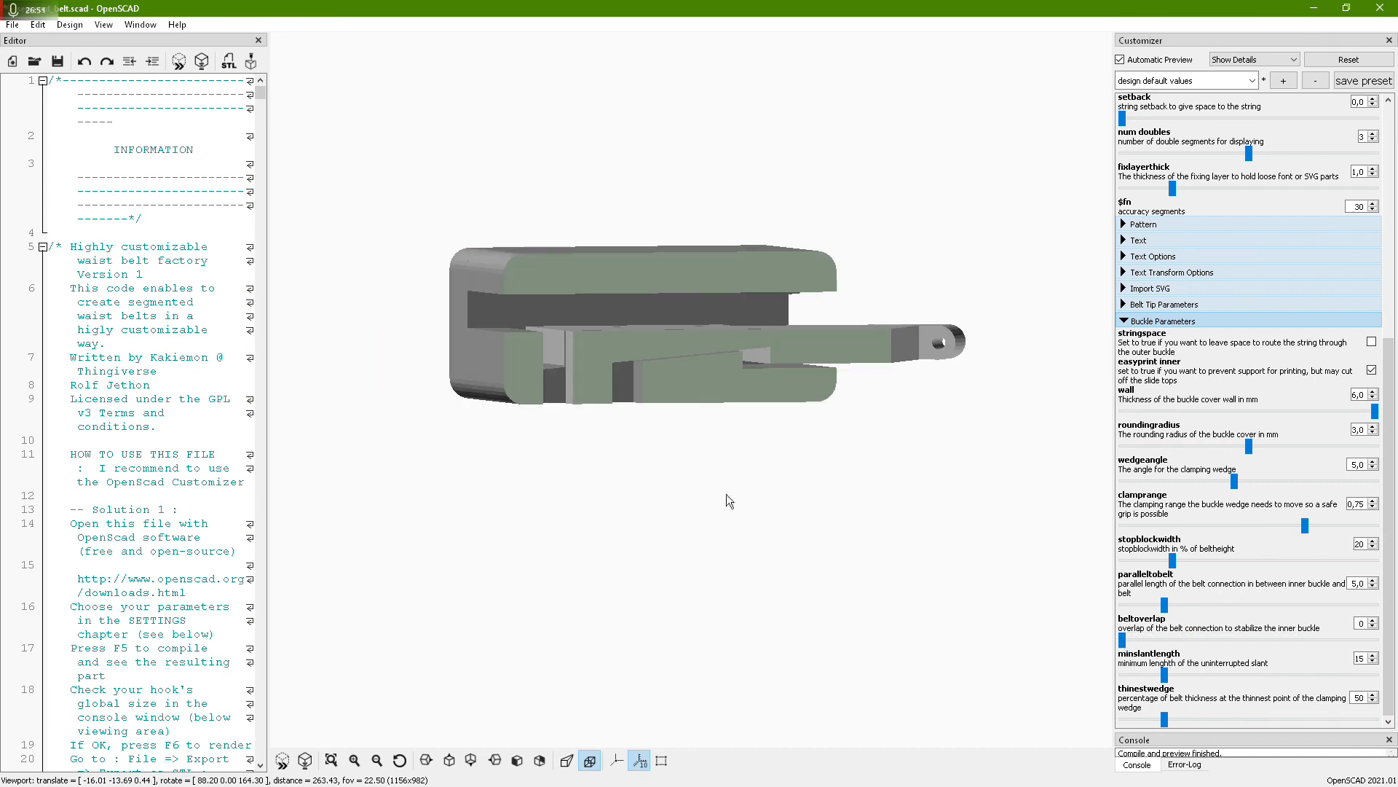
left_click_drag(765, 352, 628, 360)
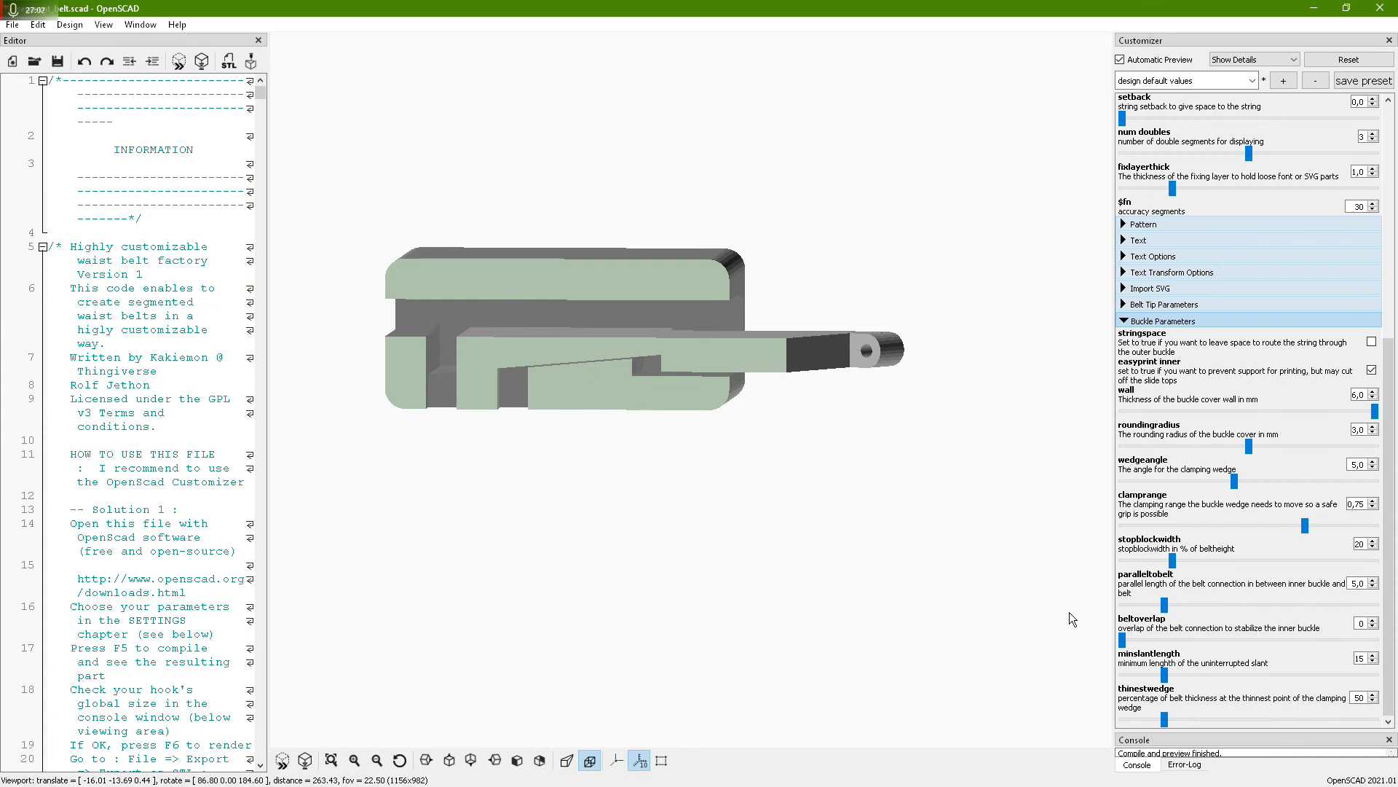
left_click_drag(1123, 640, 1375, 639)
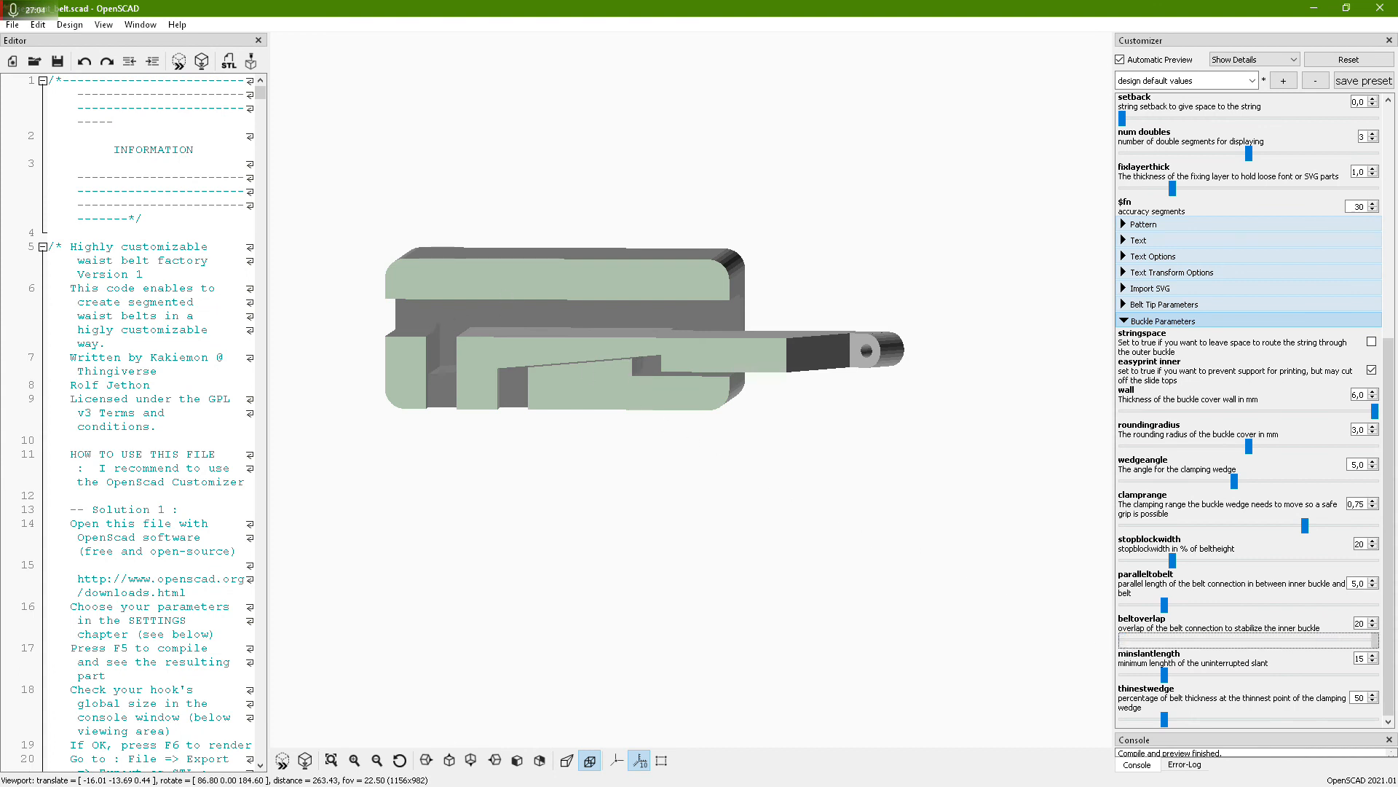
left_click_drag(648, 578, 672, 445)
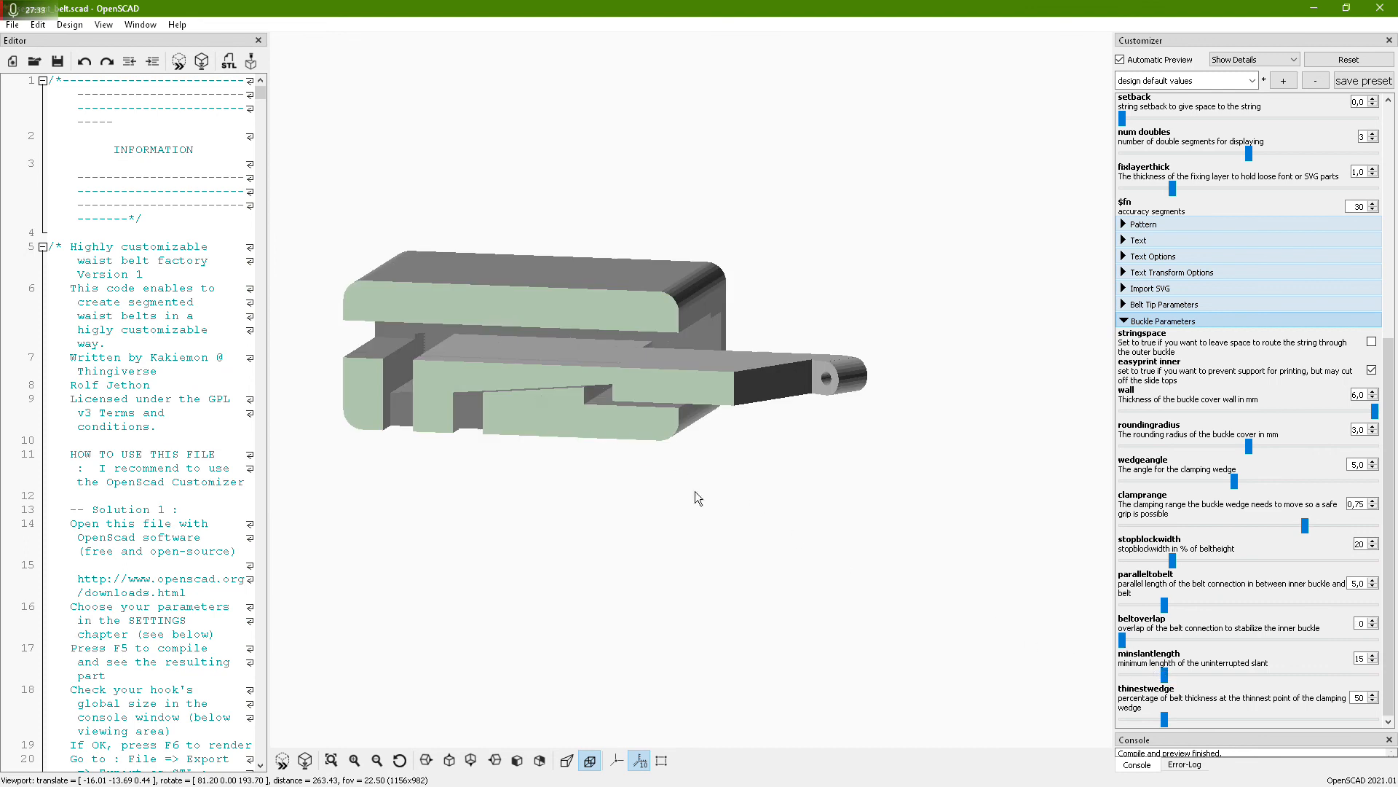
Set the minimum slant length to 45 and inspect the buckle's slant from above and from the side
left_click_drag(1164, 673, 1345, 678)
scroll(580, 501, "down", 6)
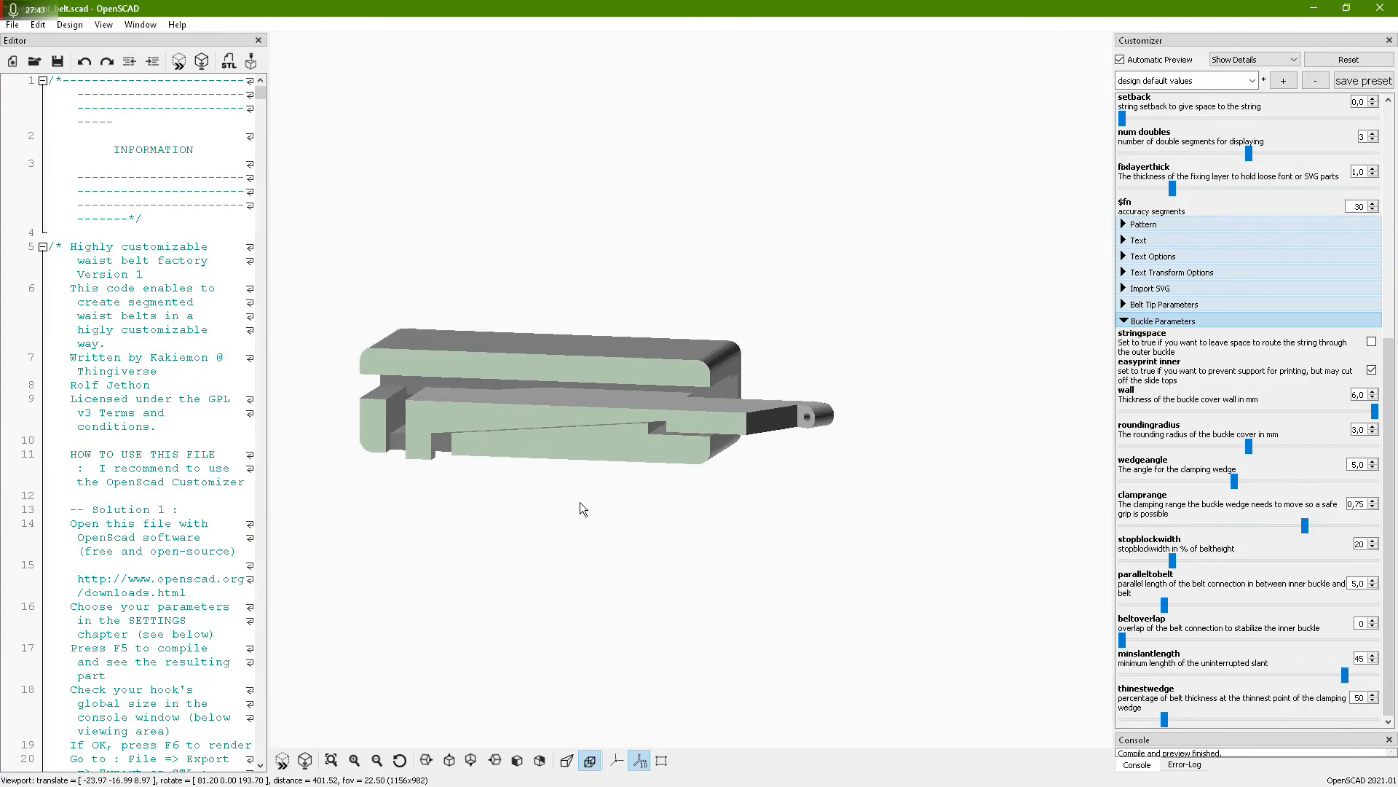
scroll(579, 507, "up", 4)
left_click_drag(571, 565, 580, 504)
left_click_drag(561, 353, 559, 396)
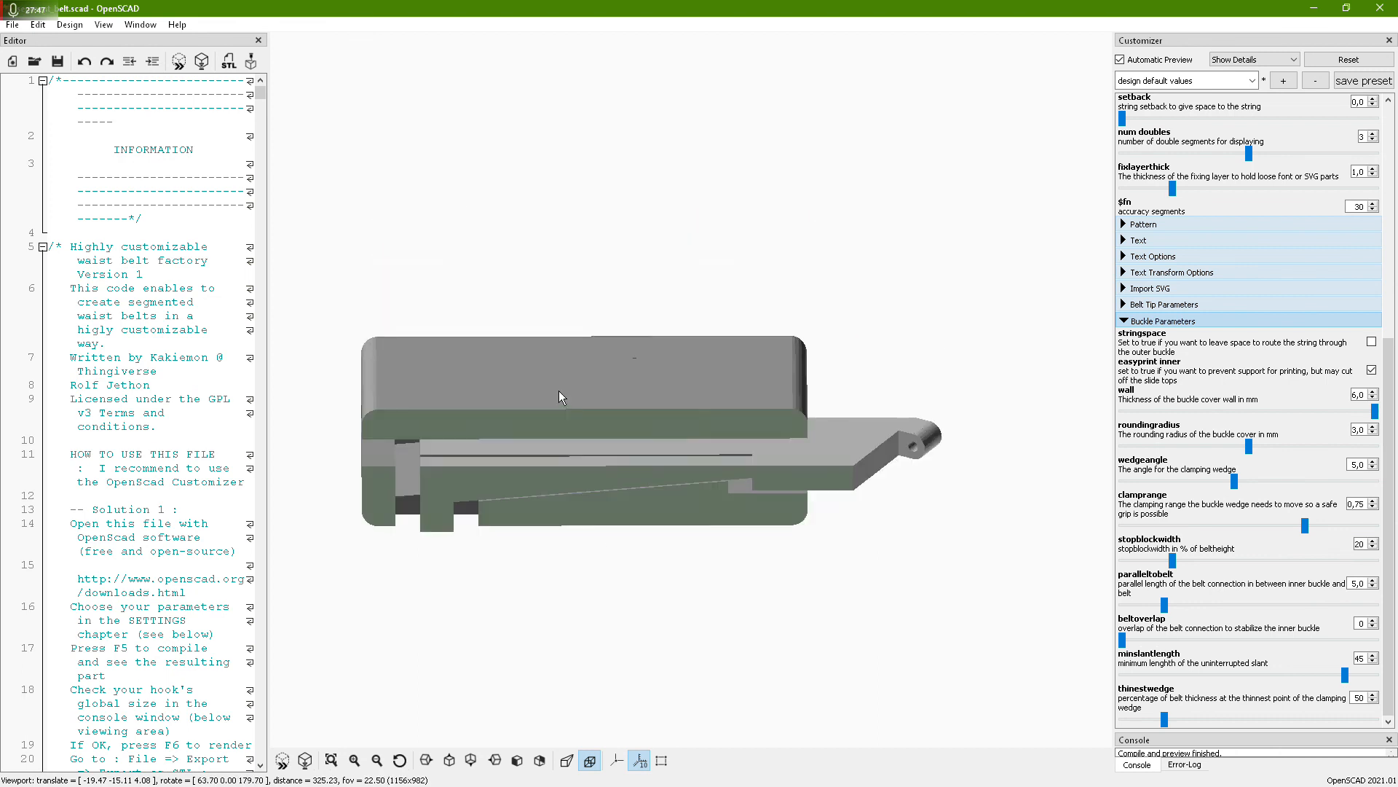
left_click_drag(666, 461, 636, 481)
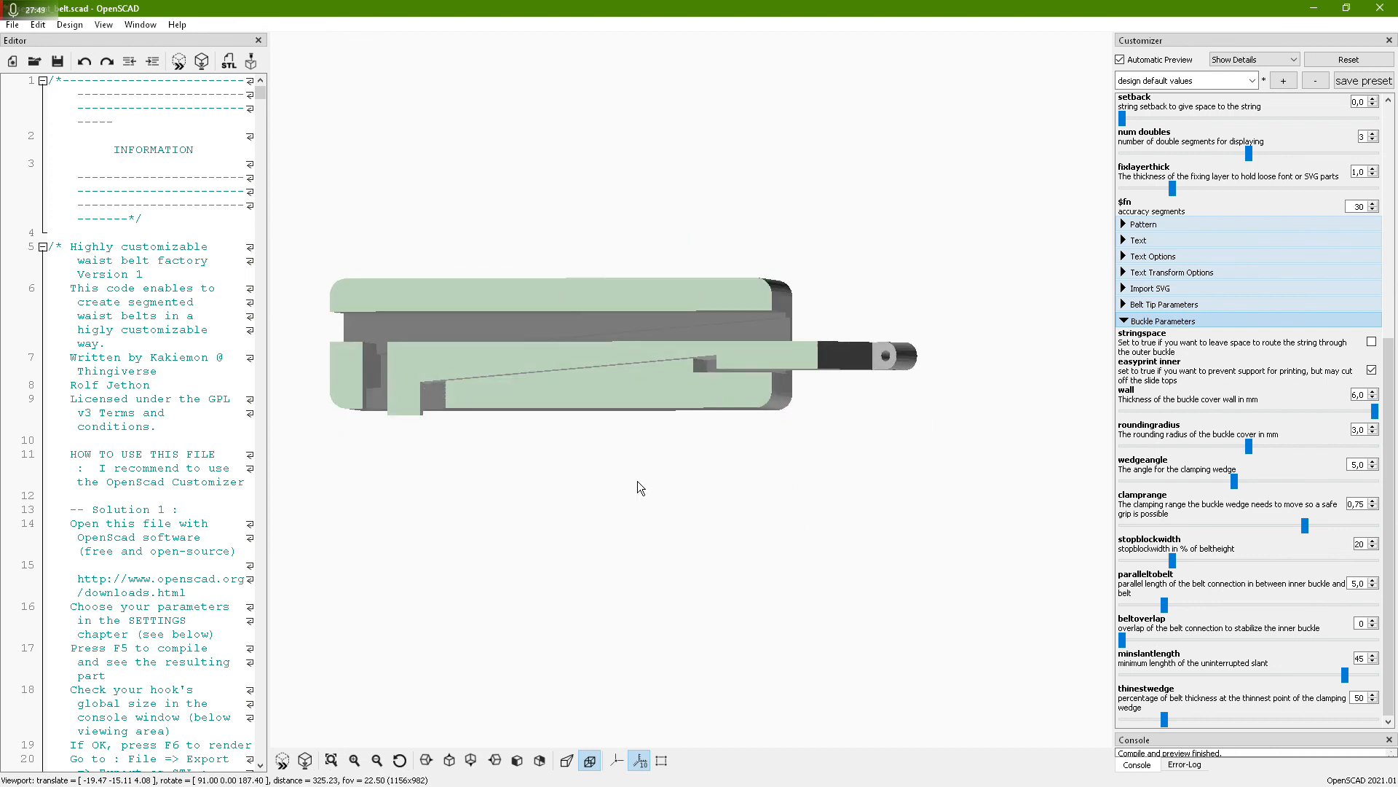
Set the minimum slant length to 29 and inspect the cut buckle from above and from the side
left_click(1338, 682)
left_click_drag(1337, 682, 1248, 683)
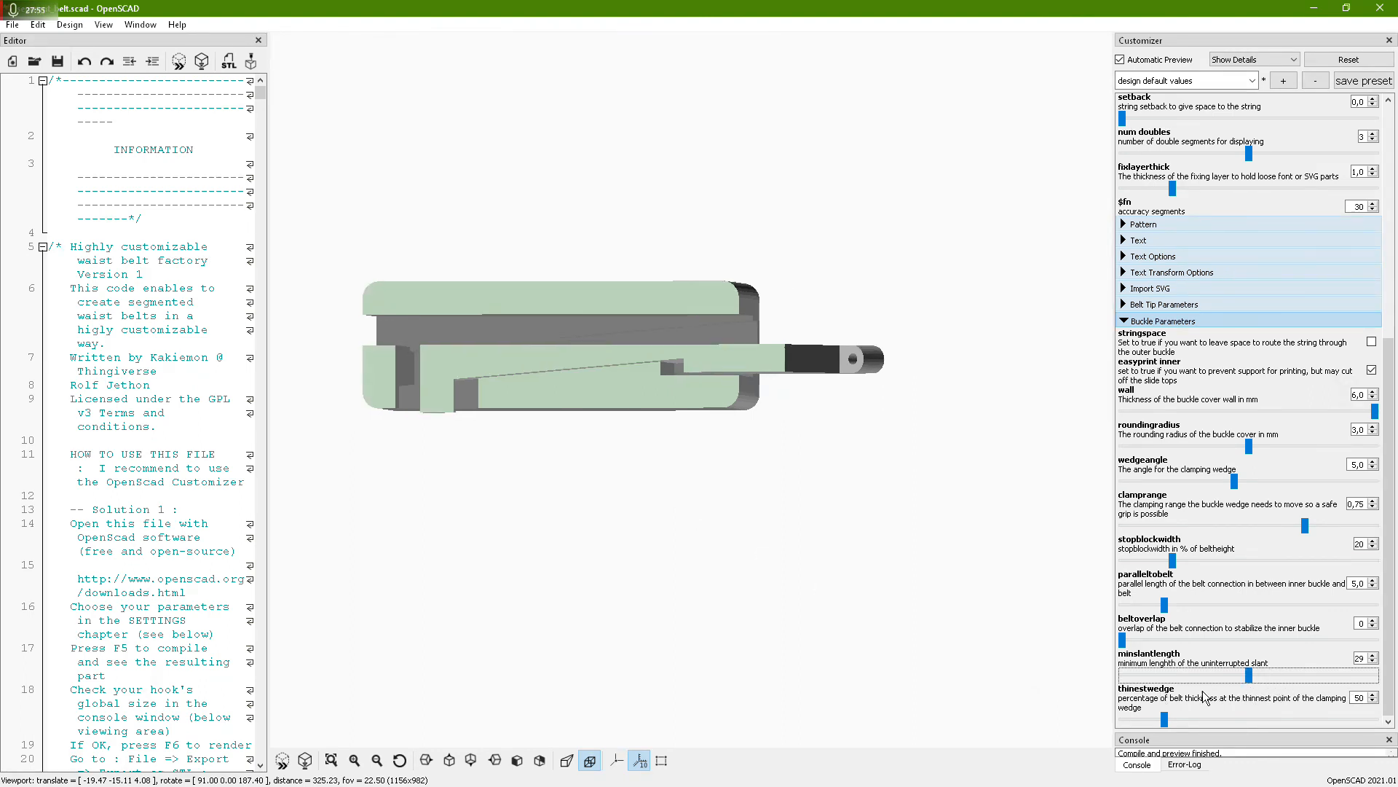
left_click_drag(795, 667, 818, 733)
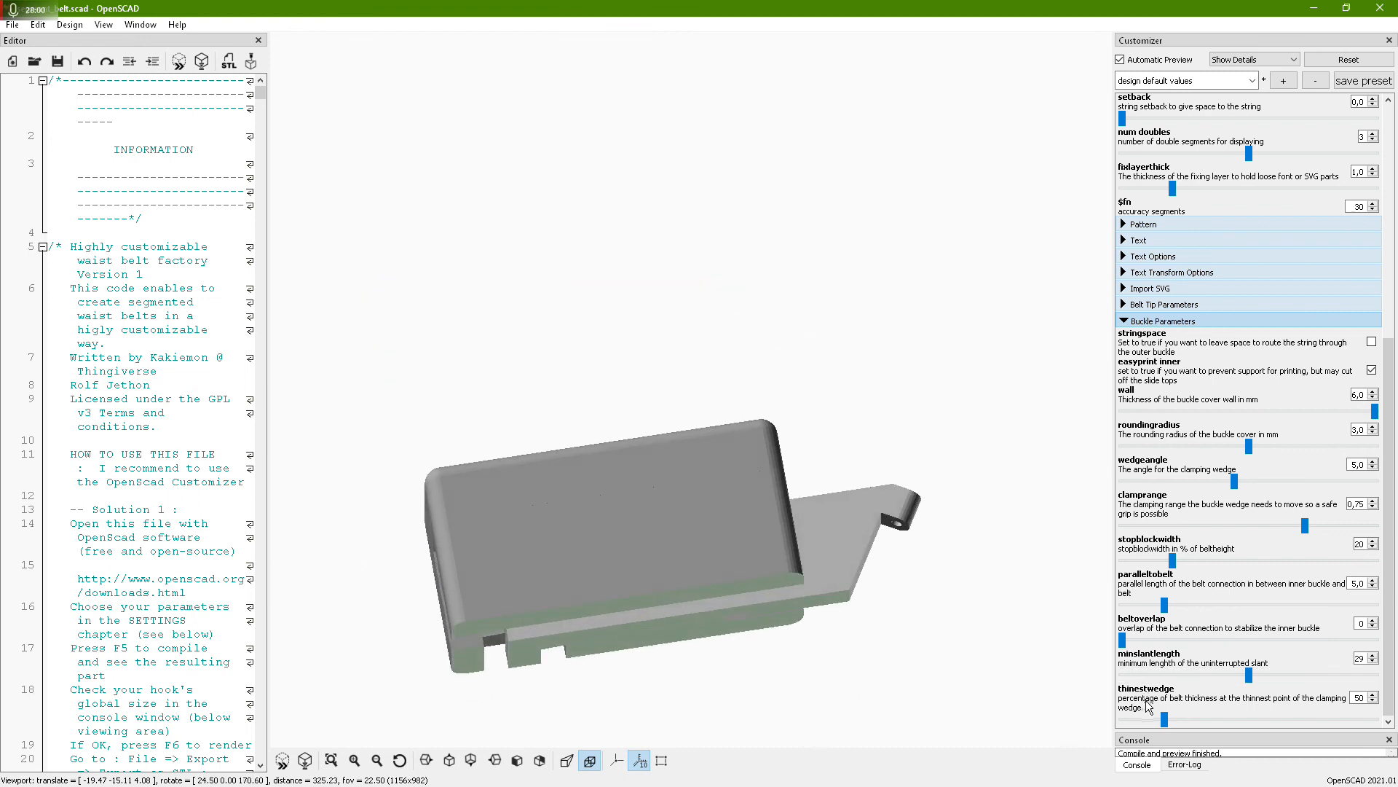
left_click_drag(1000, 689, 839, 503)
left_click_drag(734, 395, 723, 395)
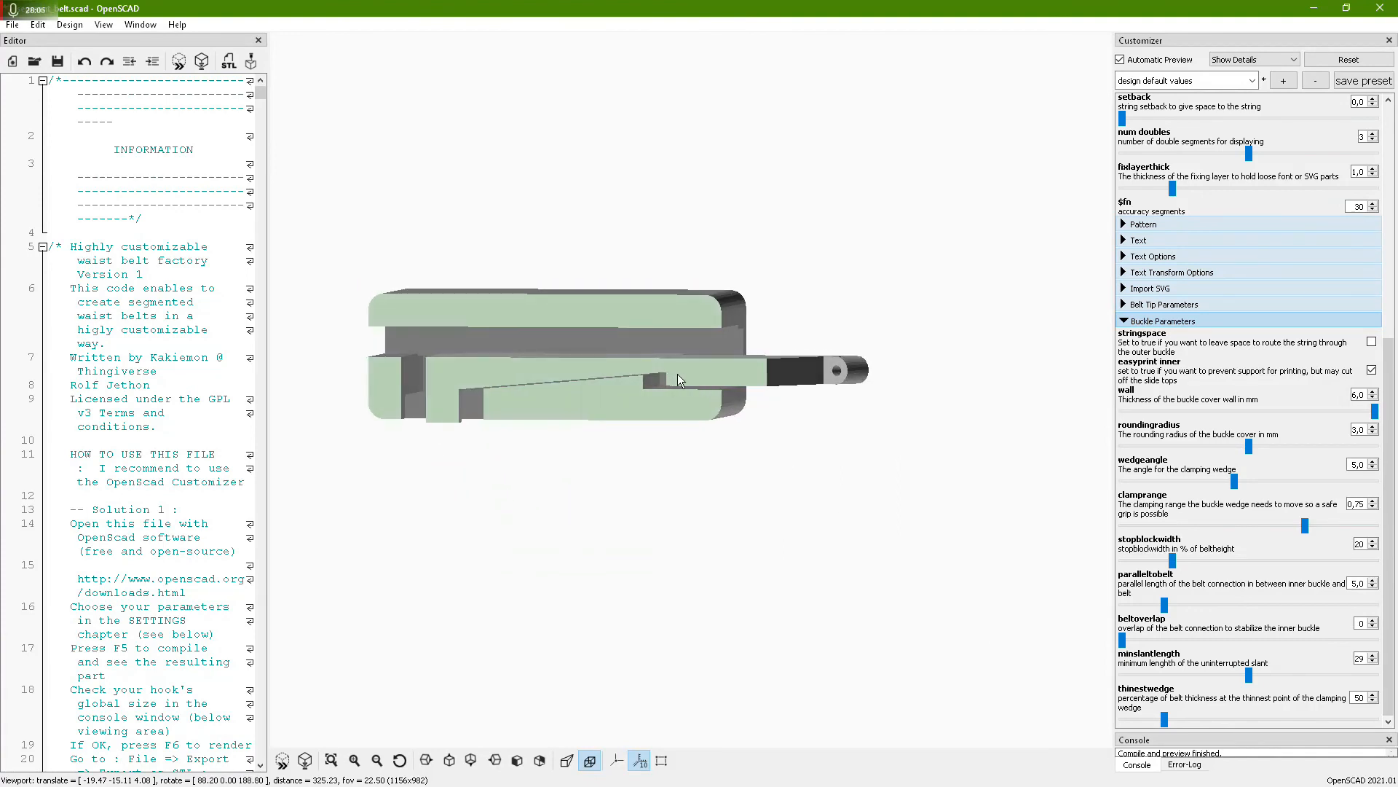
mouse_move(692, 391)
left_mouse_down()
mouse_move(698, 407)
mouse_move(689, 386)
left_mouse_up()
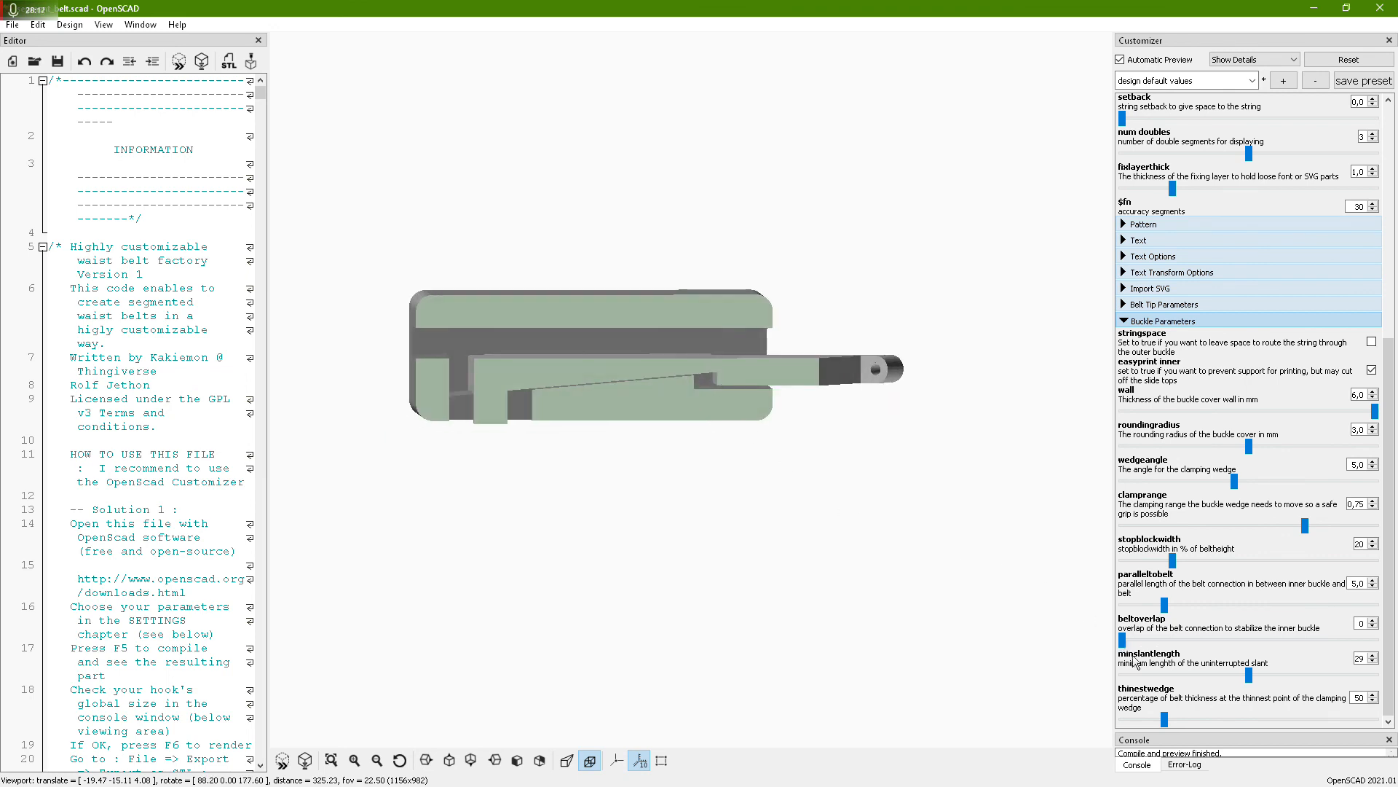
Try a thinnest wedge thickness of 40 percent, set it to 100 percent and inspect the wedge in the cross-section
left_click(1165, 719)
left_click_drag(1129, 723, 1105, 728)
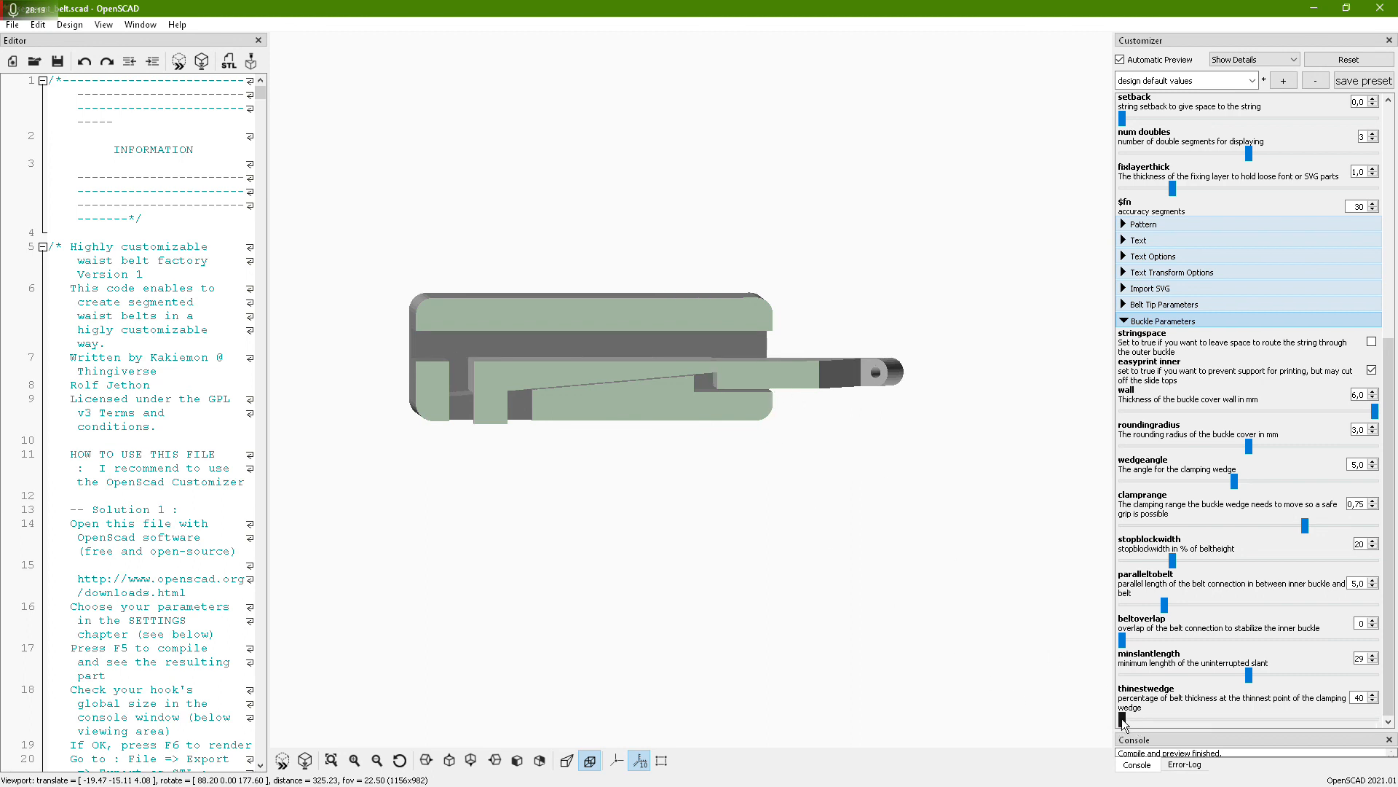
left_click_drag(1122, 719, 1375, 718)
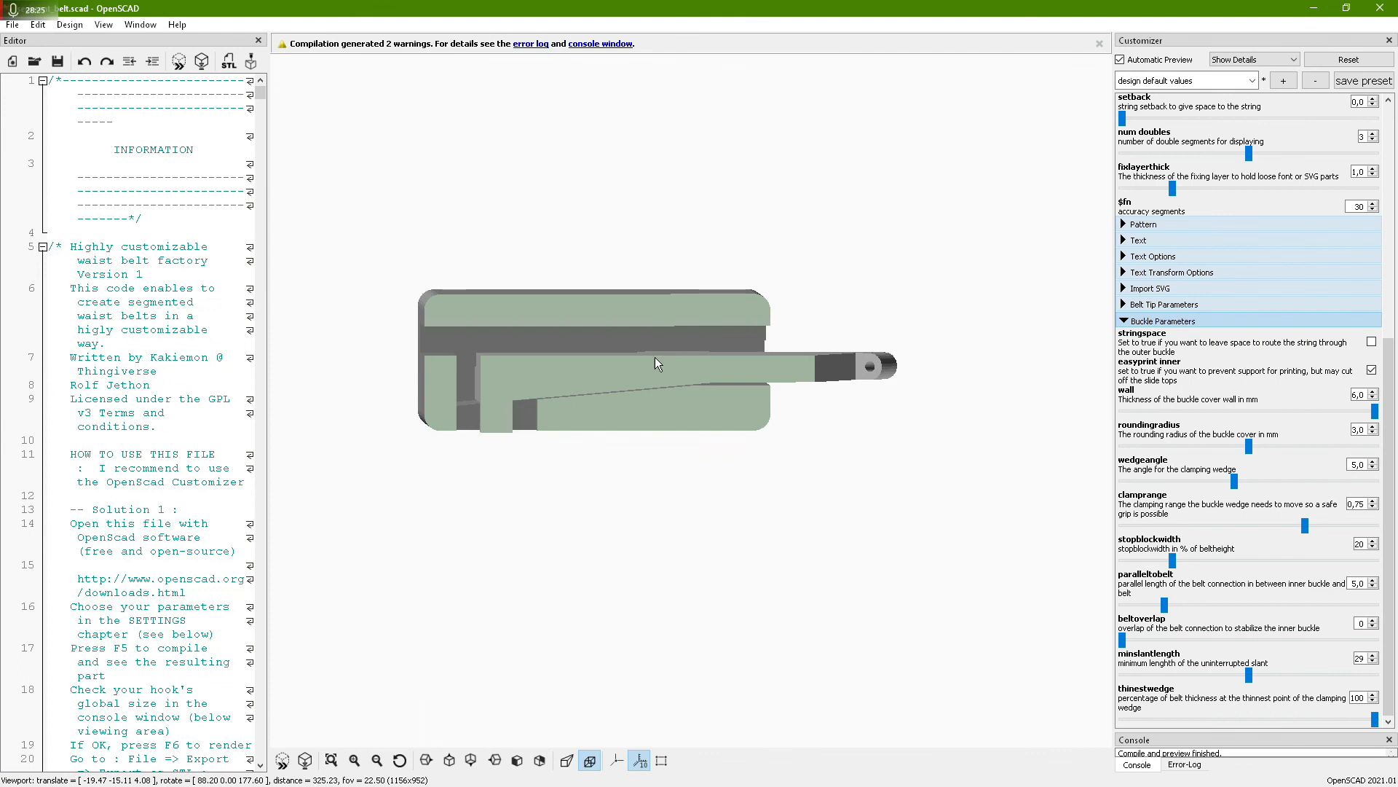
left_click_drag(627, 395, 579, 502)
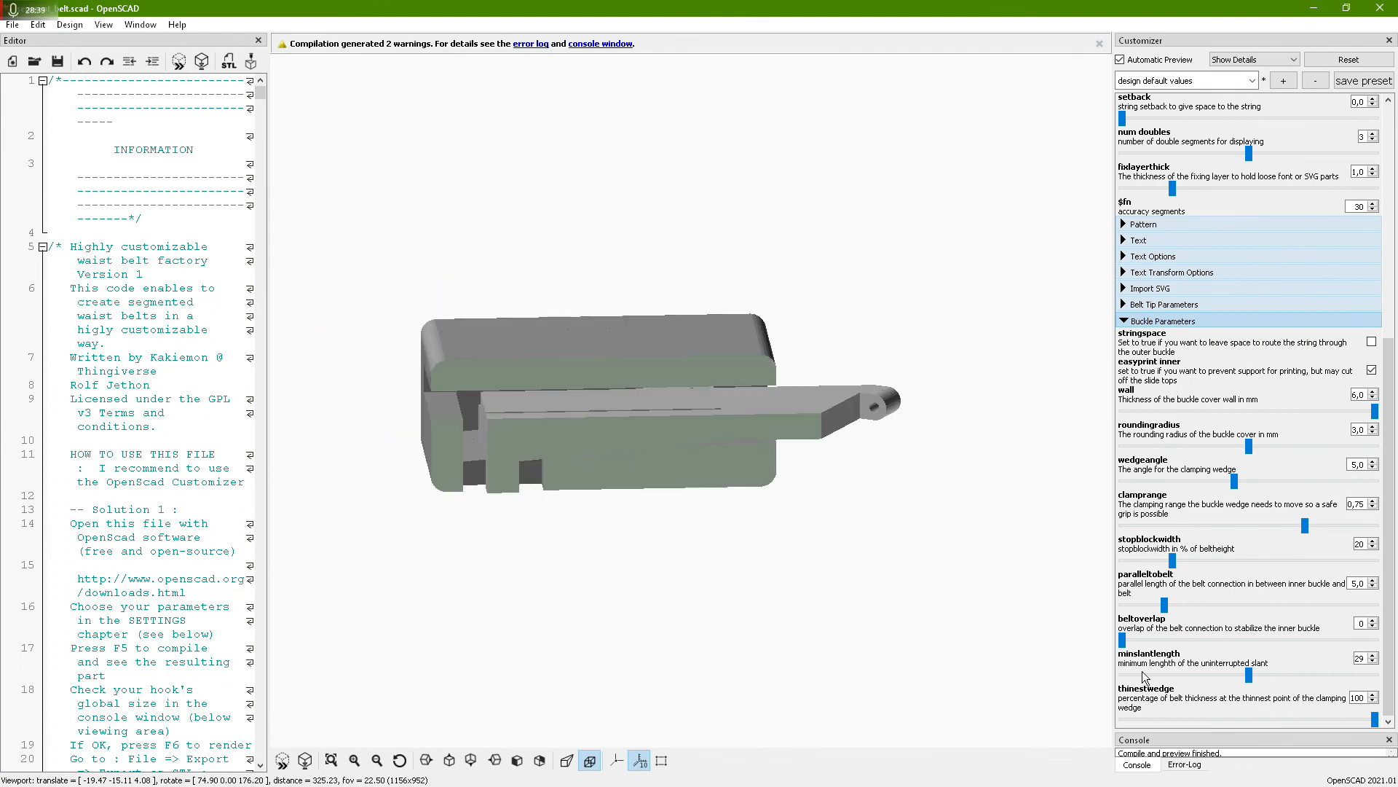